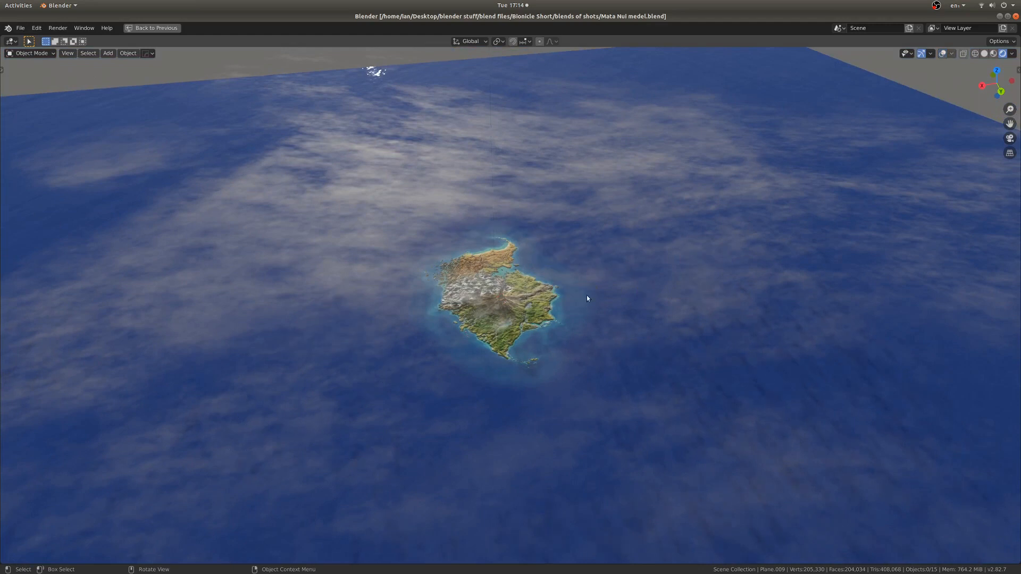
Step: Examine the finished Mata Nui island up close and through the scene camera, playing its animation
{"action": "scroll", "coordinate": [588, 295], "scroll_direction": "up", "scroll_amount": 3}
{"action": "middle_click_drag", "start_coordinate": [589, 295], "coordinate": [608, 288]}
{"action": "scroll", "coordinate": [585, 292], "scroll_direction": "up", "scroll_amount": 1}
{"action": "middle_click_drag", "start_coordinate": [550, 302], "coordinate": [524, 320]}
{"action": "key", "text": "KP_0"}
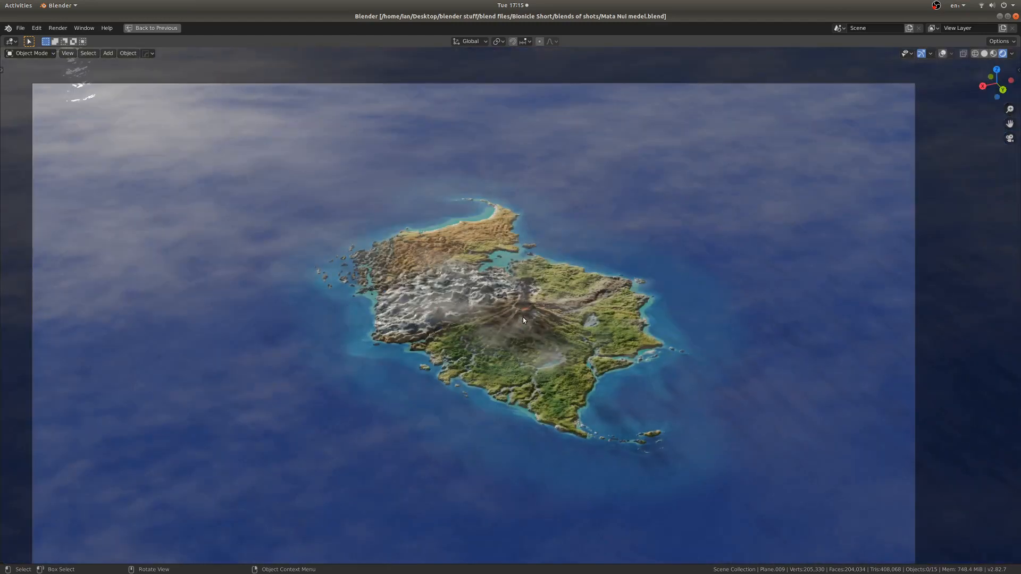
{"action": "key", "text": "alt+a"}
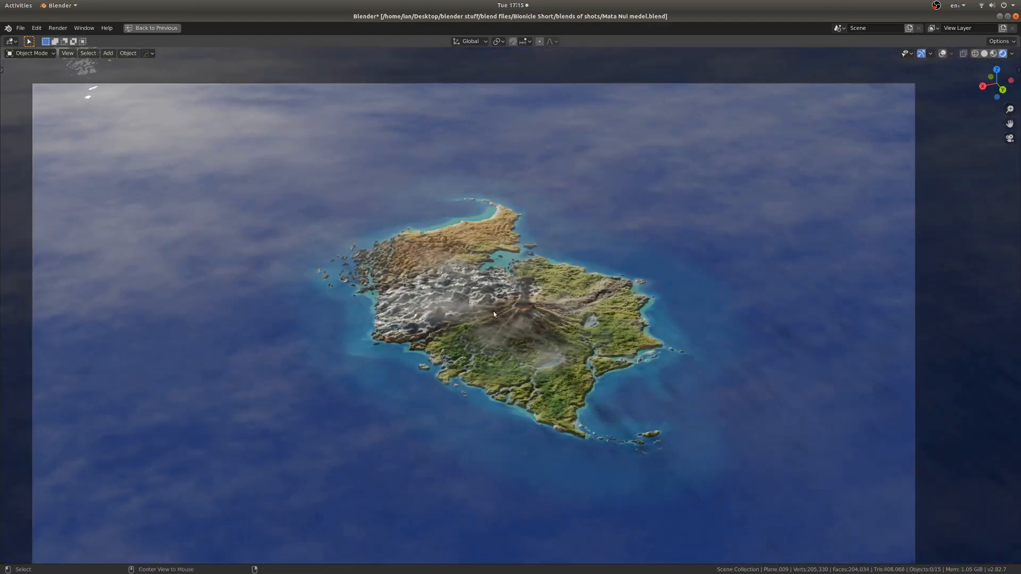
{"action": "scroll", "coordinate": [425, 314], "scroll_direction": "down", "scroll_amount": 5}
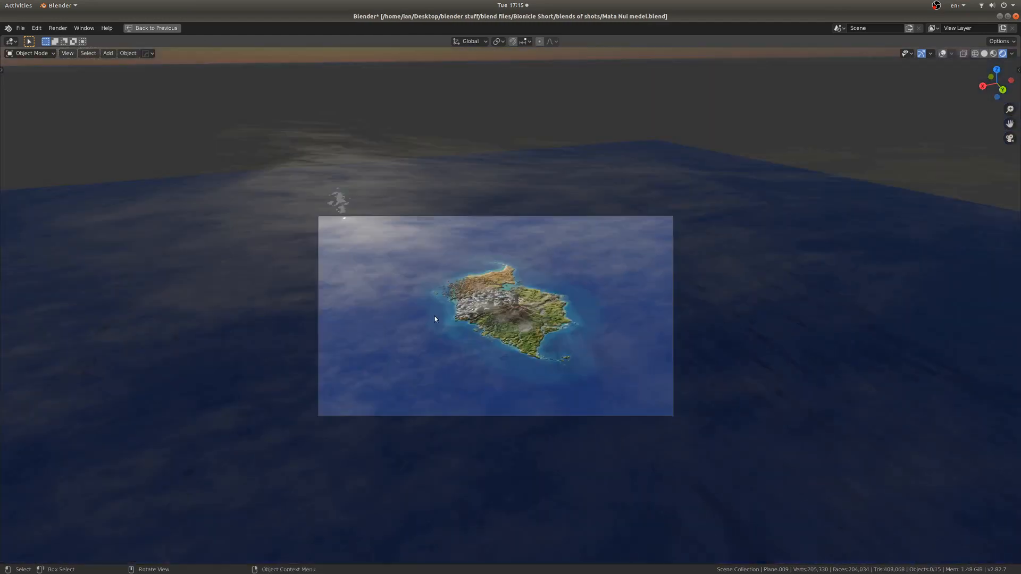
{"action": "scroll", "coordinate": [420, 320], "scroll_direction": "up", "scroll_amount": 3}
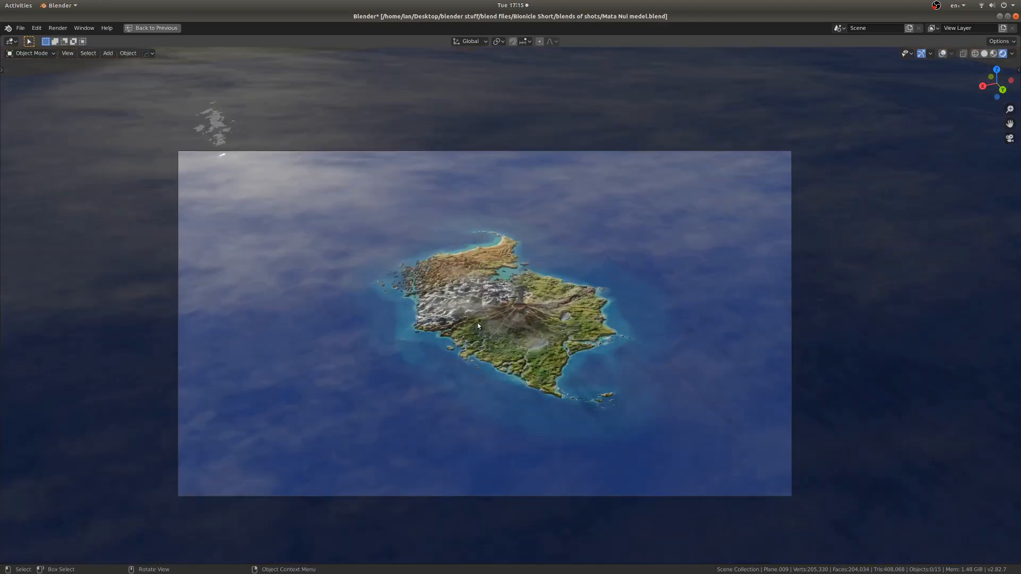
Step: Inspect the island from above and at an angle, comparing rendered and solid shading
{"action": "middle_click_drag", "start_coordinate": [477, 324], "coordinate": [512, 325]}
{"action": "scroll", "coordinate": [532, 336], "scroll_direction": "up", "scroll_amount": 6}
{"action": "scroll", "coordinate": [524, 327], "scroll_direction": "up", "scroll_amount": 1}
{"action": "scroll", "coordinate": [525, 327], "scroll_direction": "up", "scroll_amount": 2}
{"action": "middle_click_drag", "start_coordinate": [512, 325], "coordinate": [516, 321]}
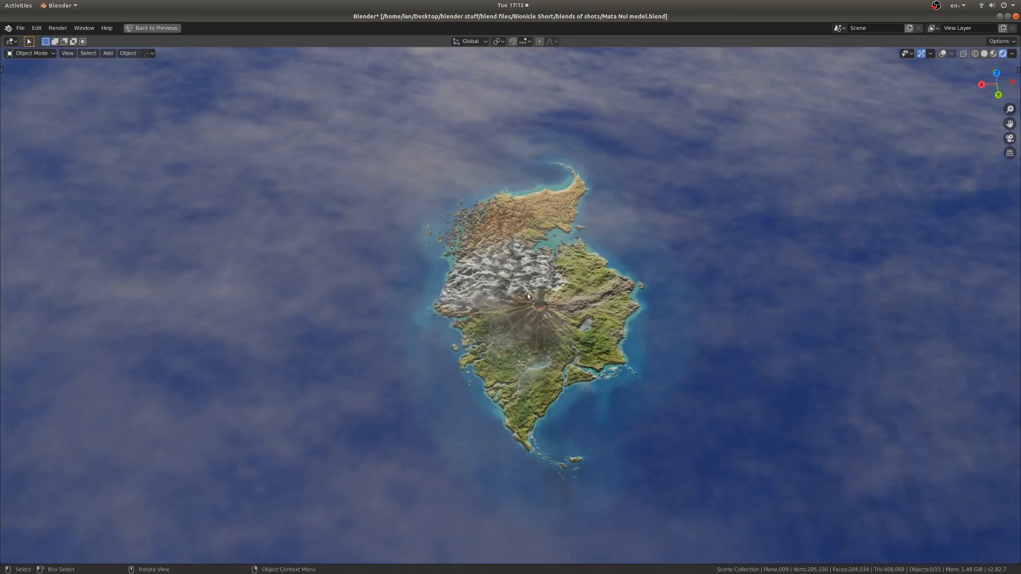
{"action": "key", "text": "z"}
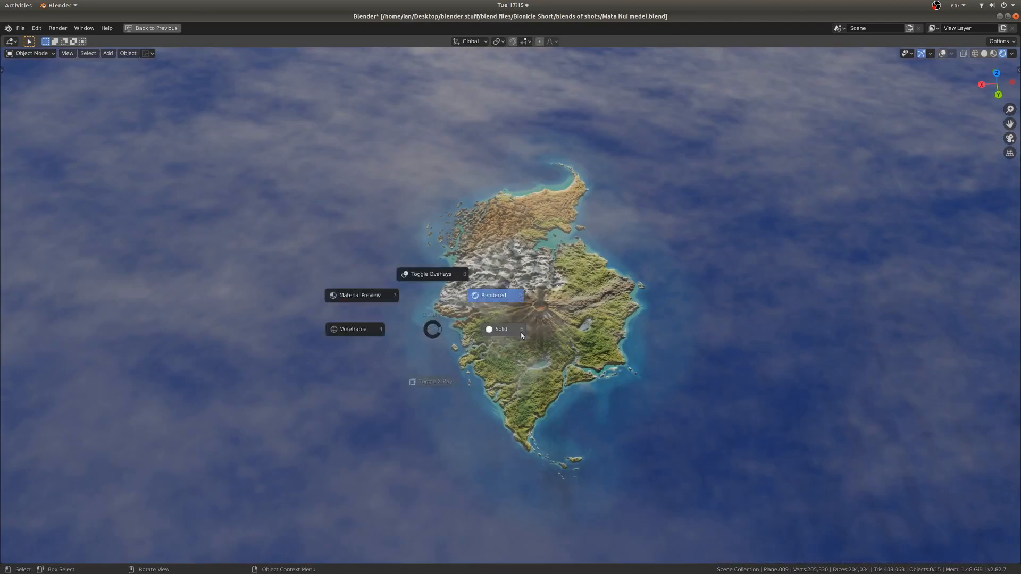
{"action": "left_click", "coordinate": [535, 330]}
{"action": "key", "text": "z"}
{"action": "left_click", "coordinate": [553, 316]}
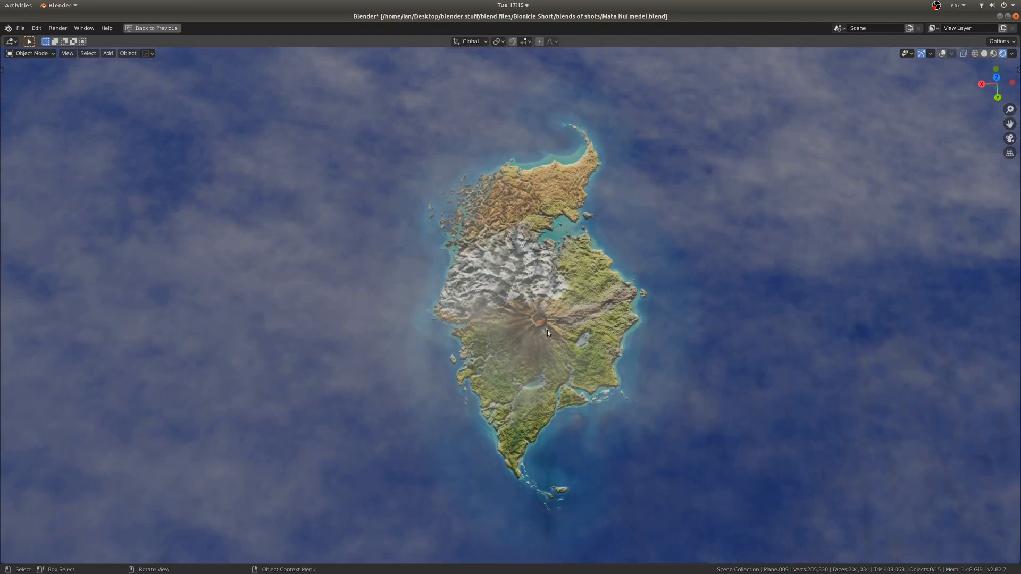
{"action": "scroll", "coordinate": [548, 328], "scroll_direction": "up", "scroll_amount": 2}
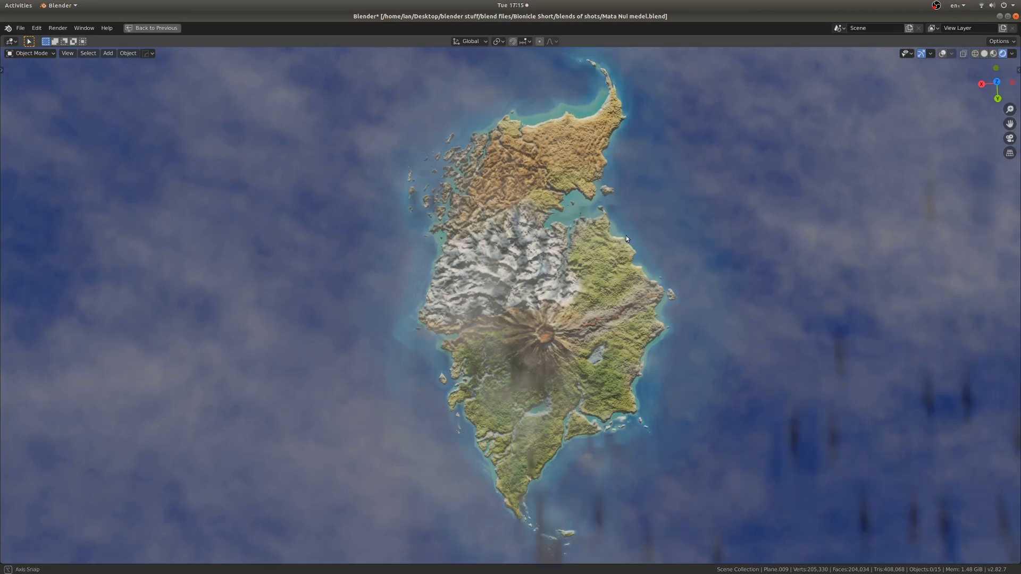
{"action": "middle_click_drag", "start_coordinate": [626, 235], "coordinate": [465, 292]}
{"action": "key", "text": "z"}
{"action": "left_click", "coordinate": [530, 275]}
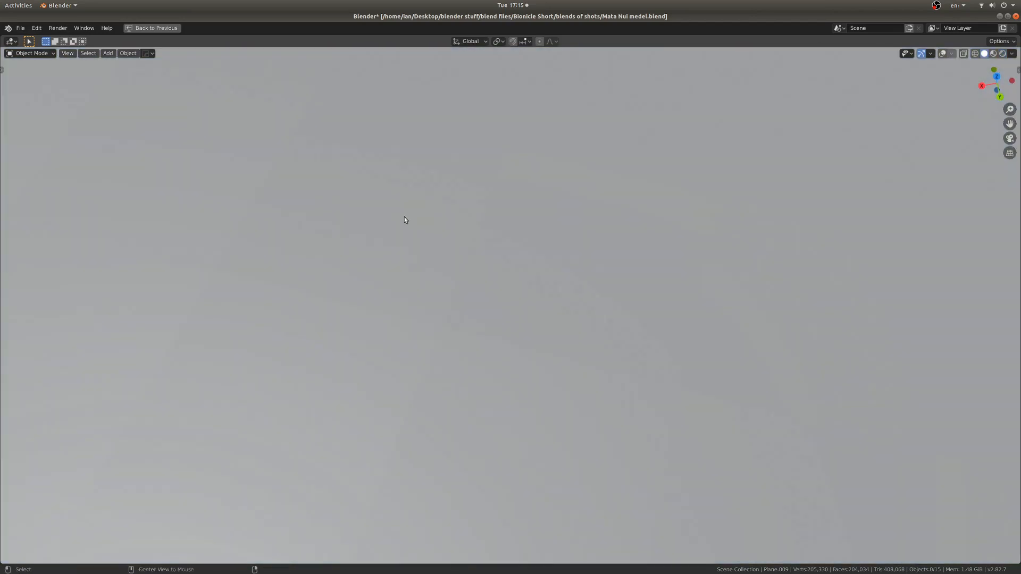
Step: Switch to Firefox and skim the Faber Files blog's front page
{"action": "key", "text": "alt+Tab"}
{"action": "key", "text": "alt+Tab"}
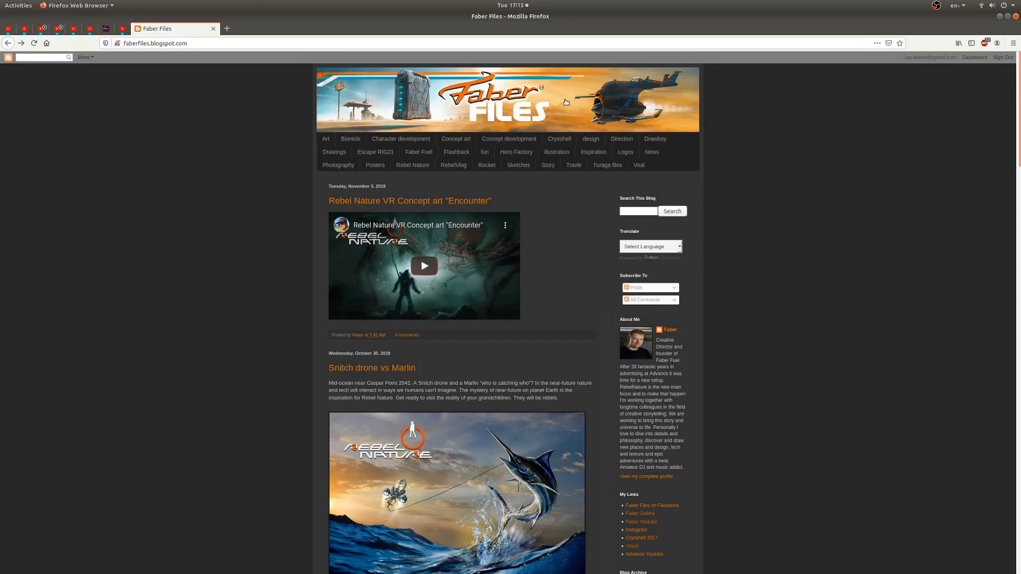
{"action": "scroll", "coordinate": [566, 103], "scroll_direction": "down", "scroll_amount": 3}
{"action": "scroll", "coordinate": [611, 237], "scroll_direction": "up", "scroll_amount": 3}
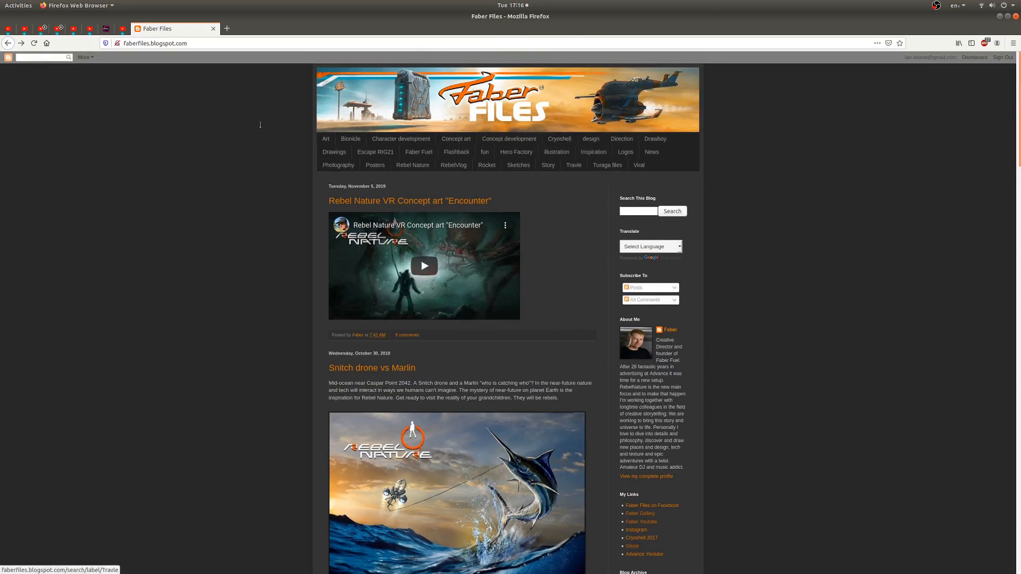
Step: Switch back to the Blender island scene and view the model from around its side
{"action": "mouse_move", "coordinate": [257, 573]}
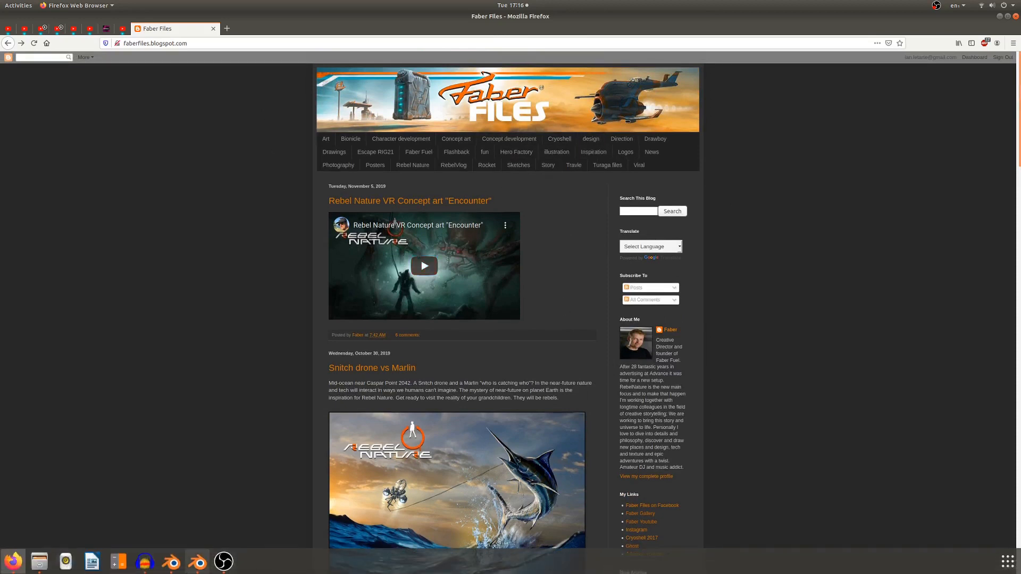
{"action": "left_click", "coordinate": [171, 561]}
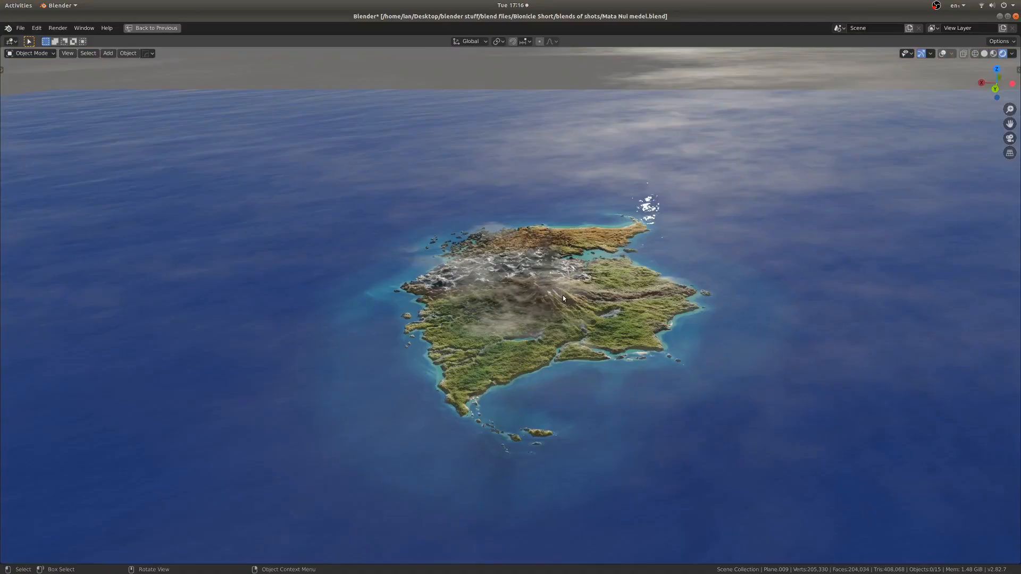
{"action": "middle_click_drag", "start_coordinate": [562, 295], "coordinate": [424, 335]}
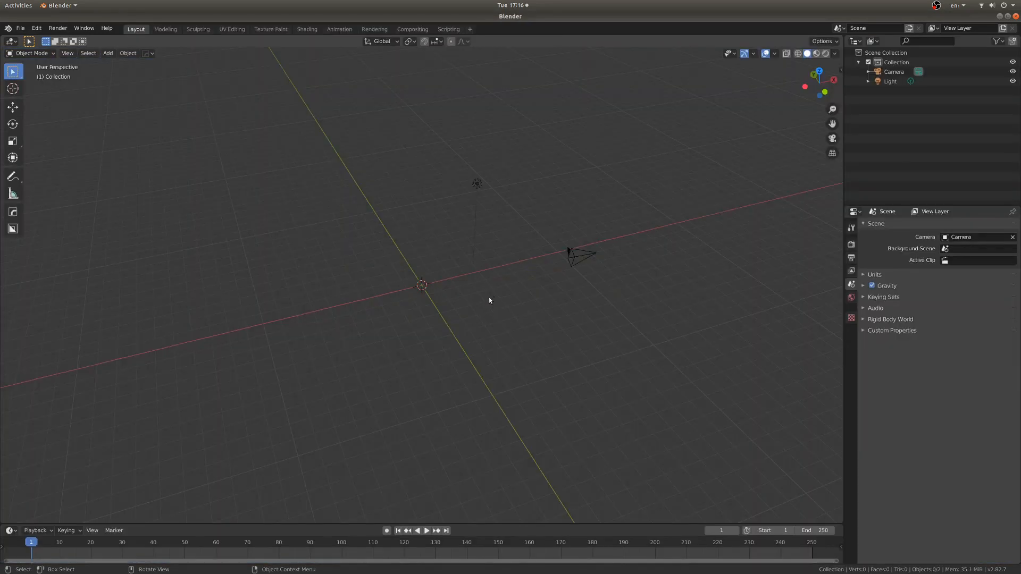
{"action": "middle_click_drag", "start_coordinate": [490, 298], "coordinate": [468, 324]}
{"action": "scroll", "coordinate": [426, 295], "scroll_direction": "up", "scroll_amount": 2}
{"action": "scroll", "coordinate": [451, 289], "scroll_direction": "up", "scroll_amount": 1}
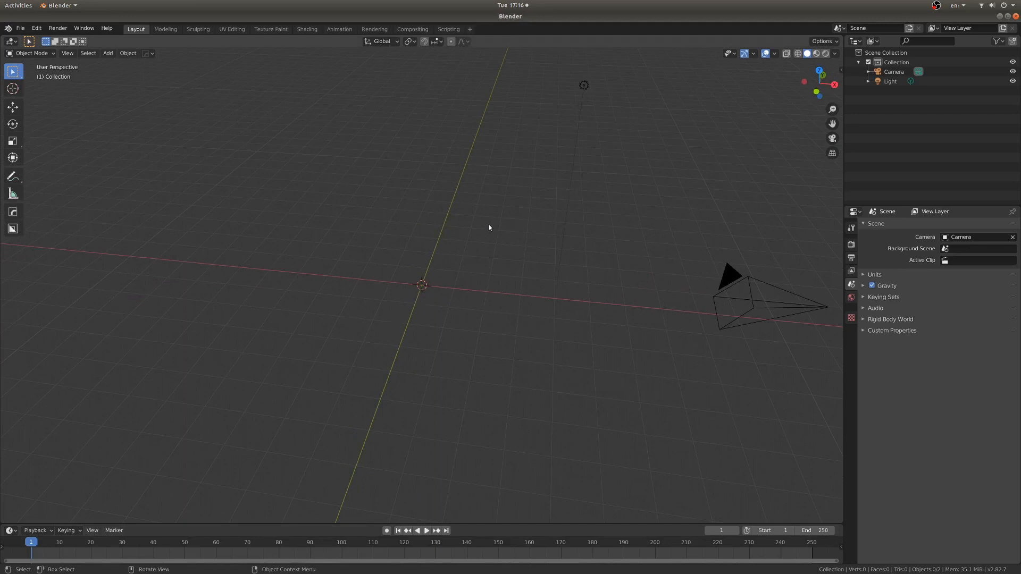
{"action": "middle_click_drag", "start_coordinate": [489, 227], "coordinate": [506, 254]}
{"action": "key", "text": "shift+a"}
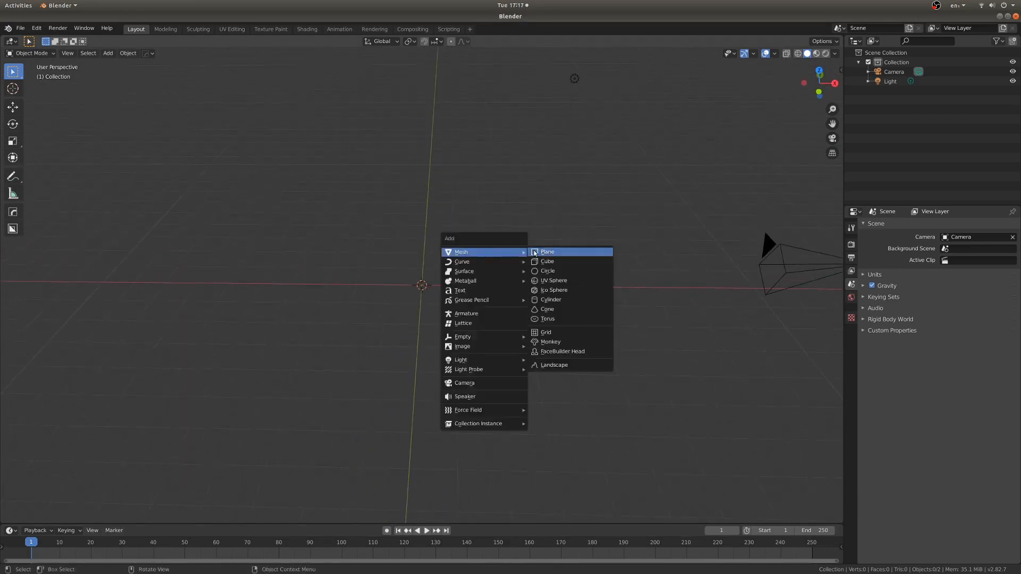
Step: Search the add-on preferences for "plane" to check that Import Images as Planes is enabled, and close the preferences
{"action": "left_click", "coordinate": [20, 28]}
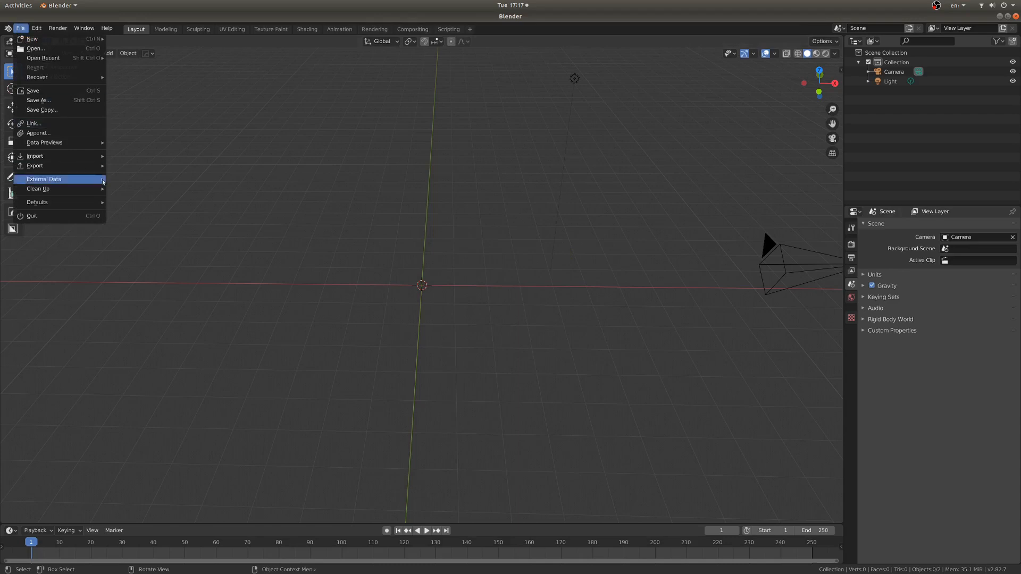
{"action": "mouse_move", "coordinate": [66, 156]}
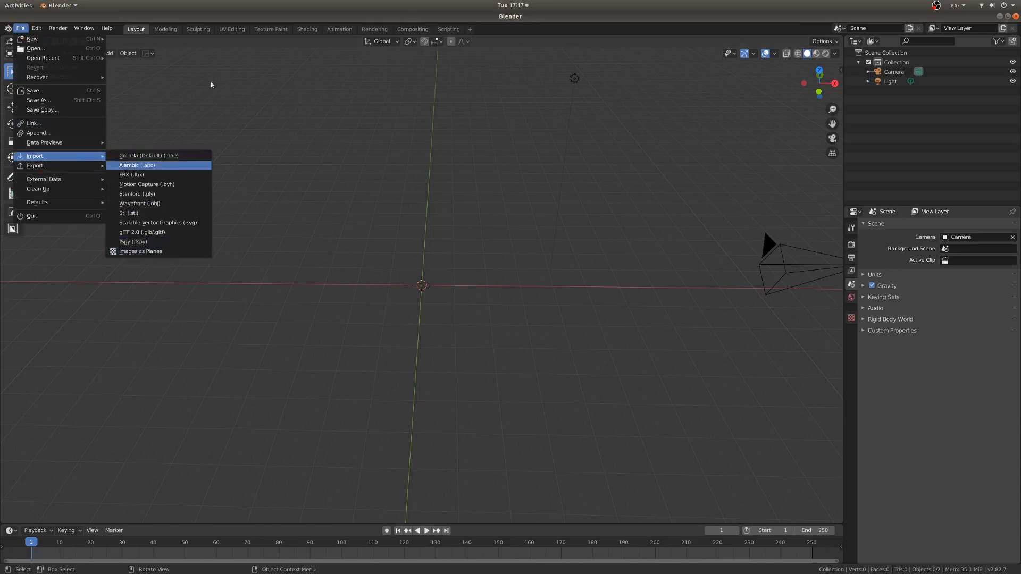
{"action": "left_click", "coordinate": [36, 29]}
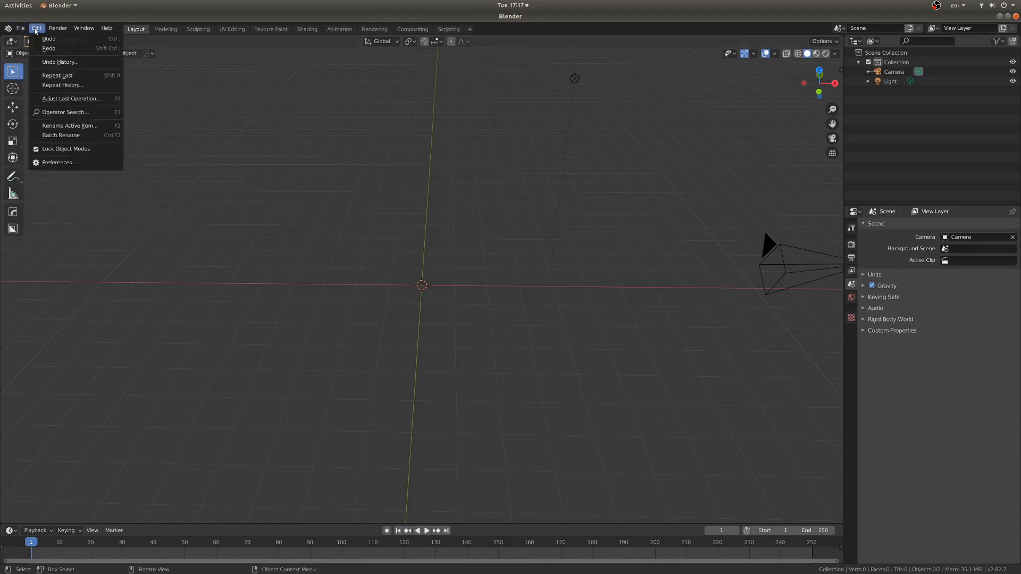
{"action": "left_click", "coordinate": [63, 162]}
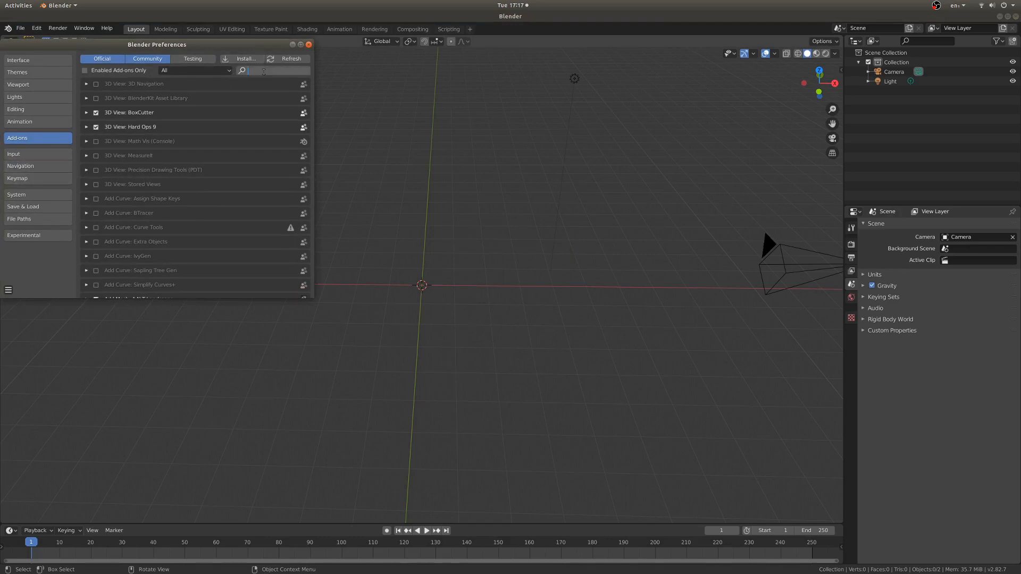
{"action": "type", "text": "plane"}
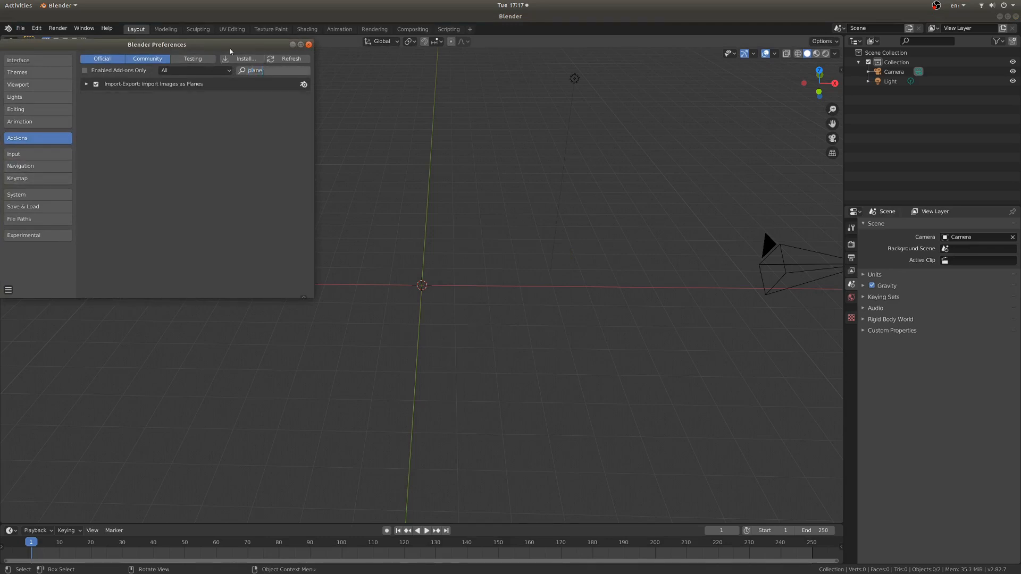
{"action": "left_click", "coordinate": [307, 46]}
Step: Start an Images as Planes import and open the recent folder 2001
{"action": "left_click", "coordinate": [20, 27]}
{"action": "mouse_move", "coordinate": [40, 156]}
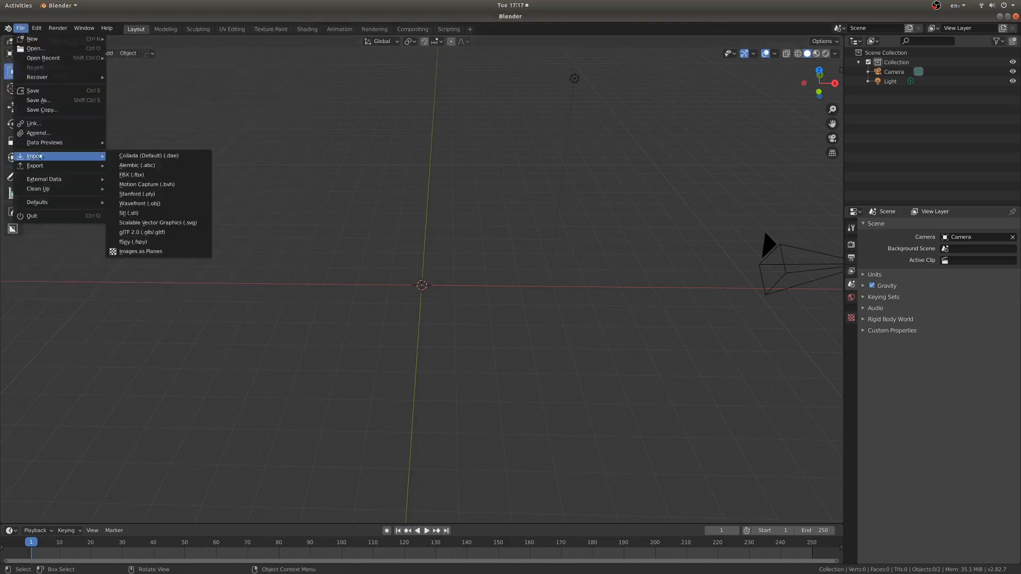
{"action": "left_click", "coordinate": [178, 250]}
{"action": "left_click", "coordinate": [187, 252]}
{"action": "left_click", "coordinate": [178, 261]}
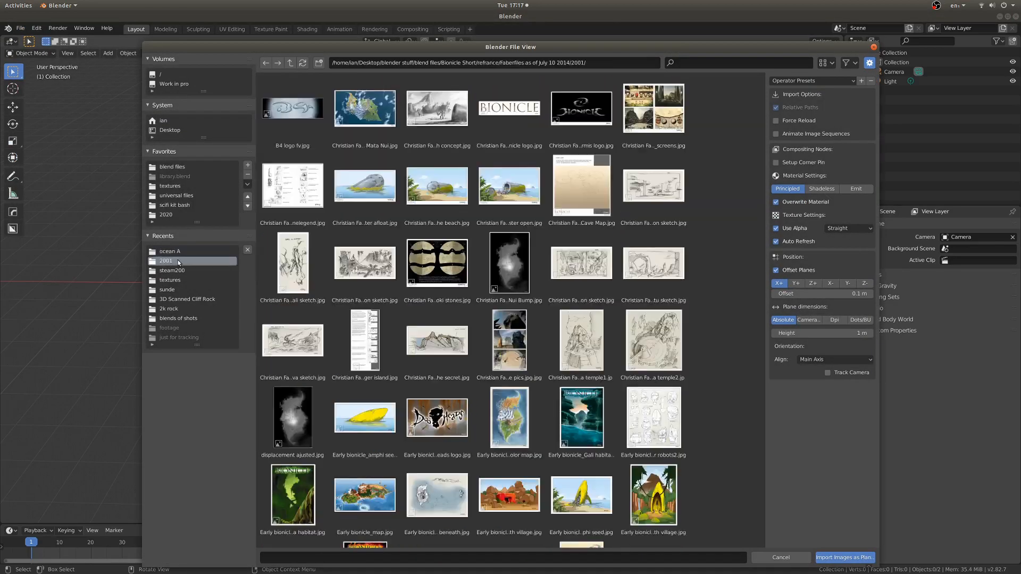
Step: Find the height map displacement ajusted.jpg among the reference images and import it as a plane
{"action": "scroll", "coordinate": [558, 360], "scroll_direction": "down", "scroll_amount": 5}
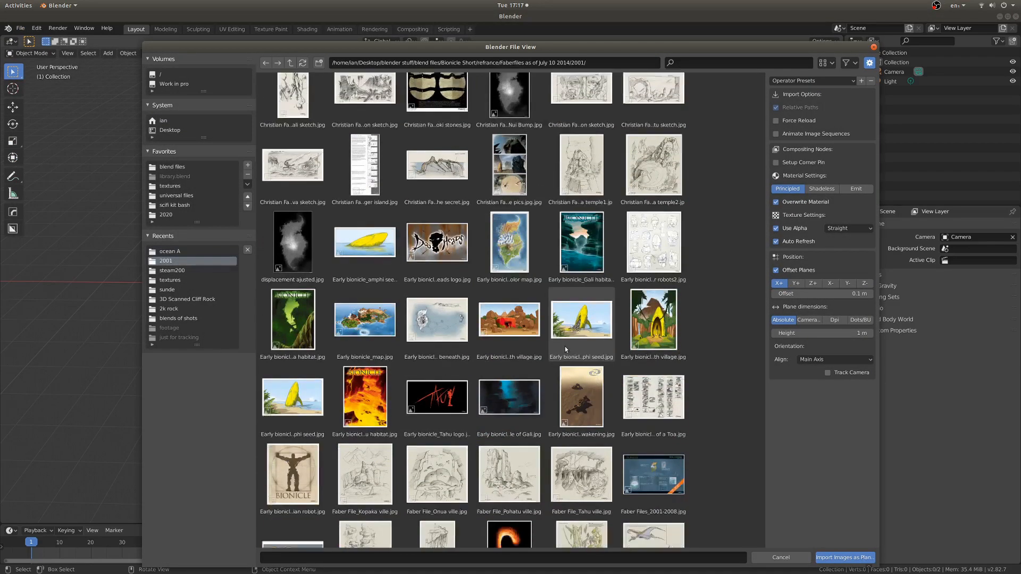
{"action": "scroll", "coordinate": [559, 361], "scroll_direction": "up", "scroll_amount": 5}
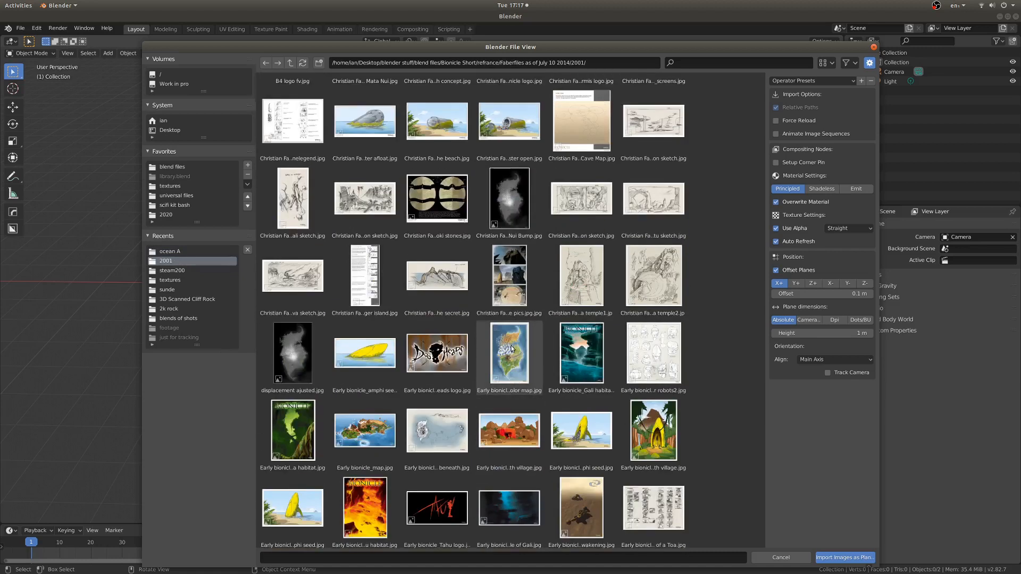
{"action": "scroll", "coordinate": [511, 319], "scroll_direction": "down", "scroll_amount": 5}
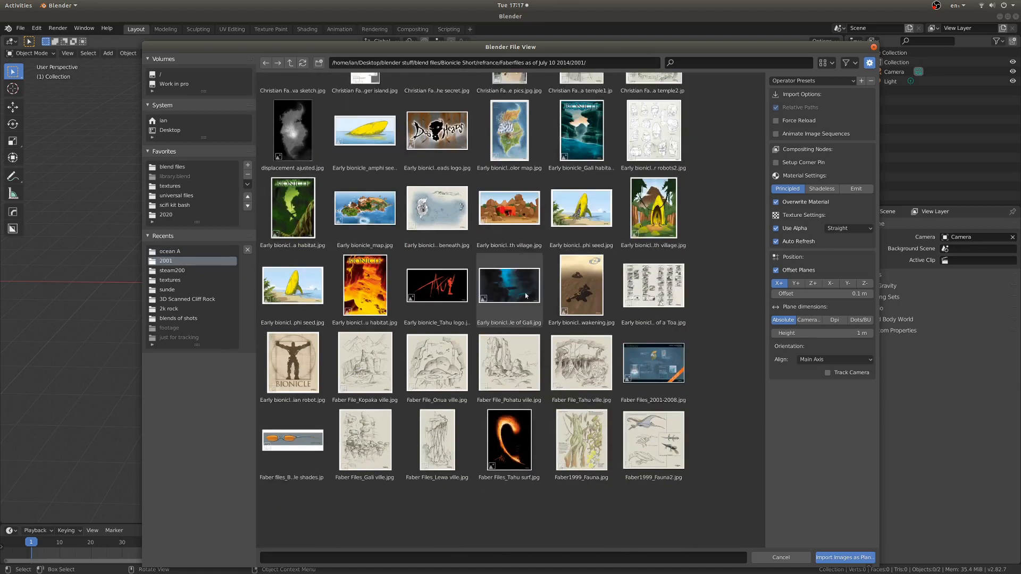
{"action": "scroll", "coordinate": [426, 345], "scroll_direction": "up", "scroll_amount": 3}
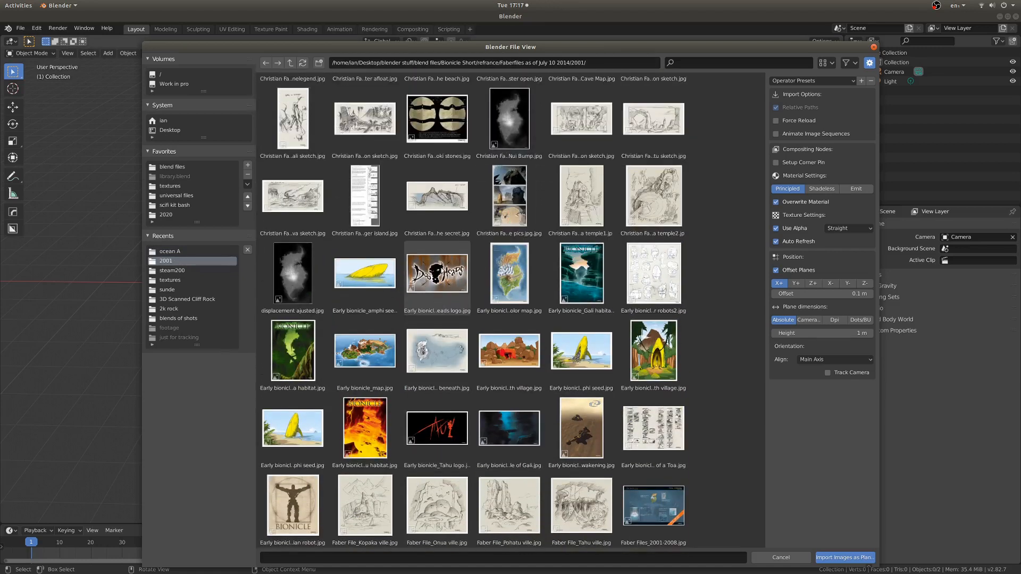
{"action": "scroll", "coordinate": [594, 498], "scroll_direction": "down", "scroll_amount": 3}
{"action": "scroll", "coordinate": [455, 402], "scroll_direction": "up", "scroll_amount": 4}
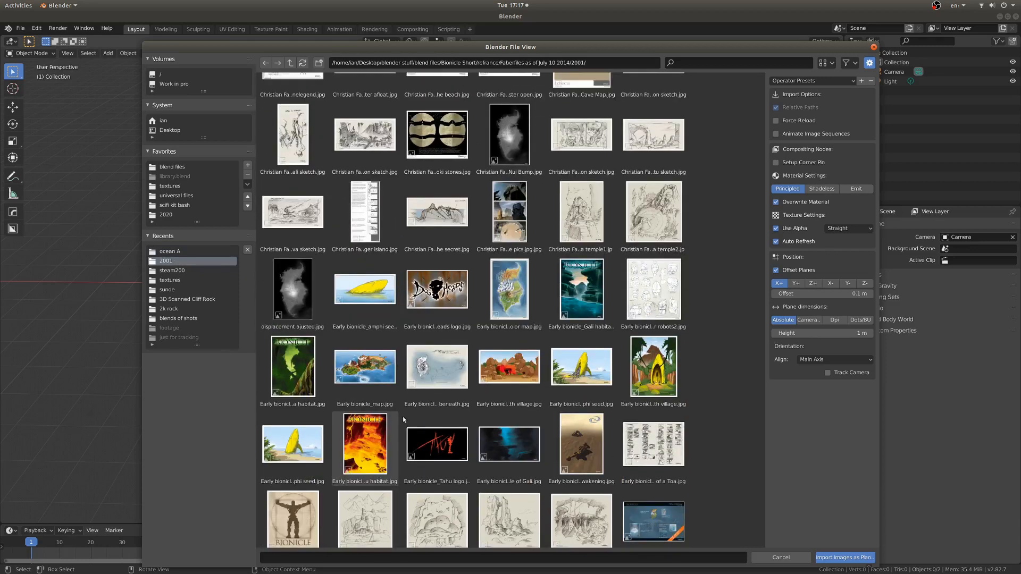
{"action": "scroll", "coordinate": [460, 383], "scroll_direction": "up", "scroll_amount": 2}
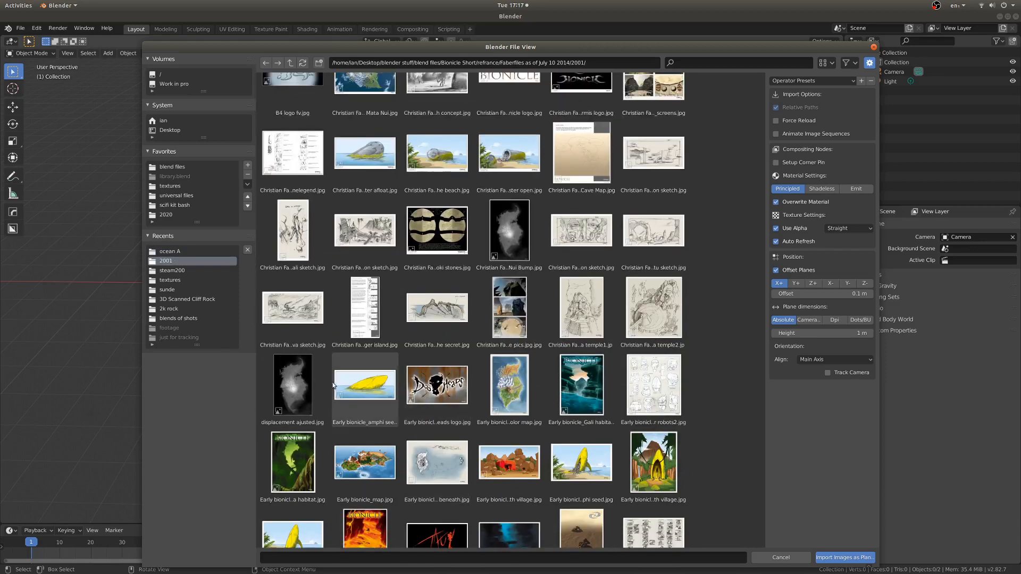
{"action": "left_click", "coordinate": [295, 388]}
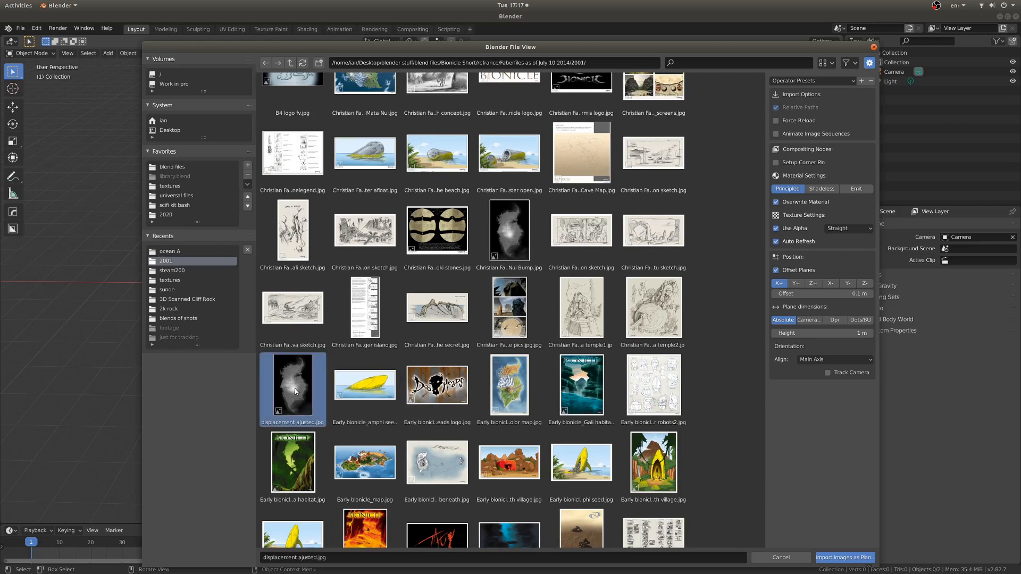
{"action": "double_click", "coordinate": [296, 387]}
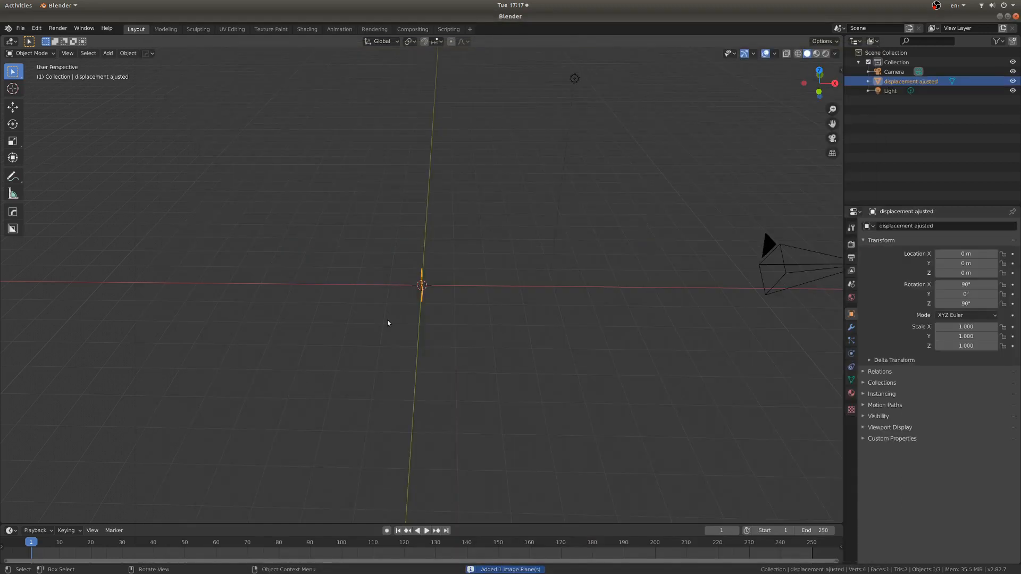
Step: Display the imported image plane in rendered shading, viewed from its front
{"action": "middle_click_drag", "start_coordinate": [387, 320], "coordinate": [413, 306]}
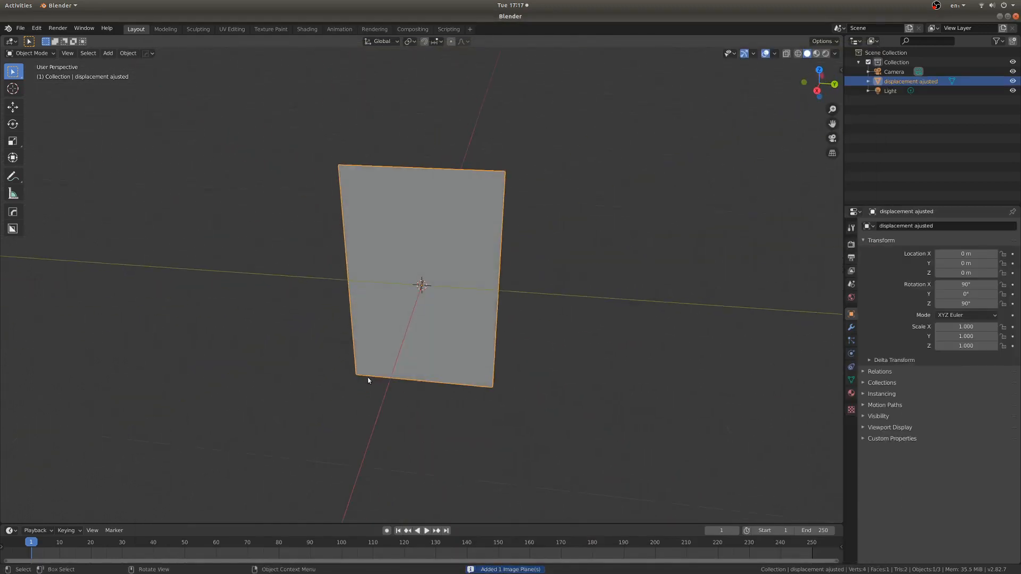
{"action": "key", "text": "z"}
{"action": "left_click", "coordinate": [460, 304]}
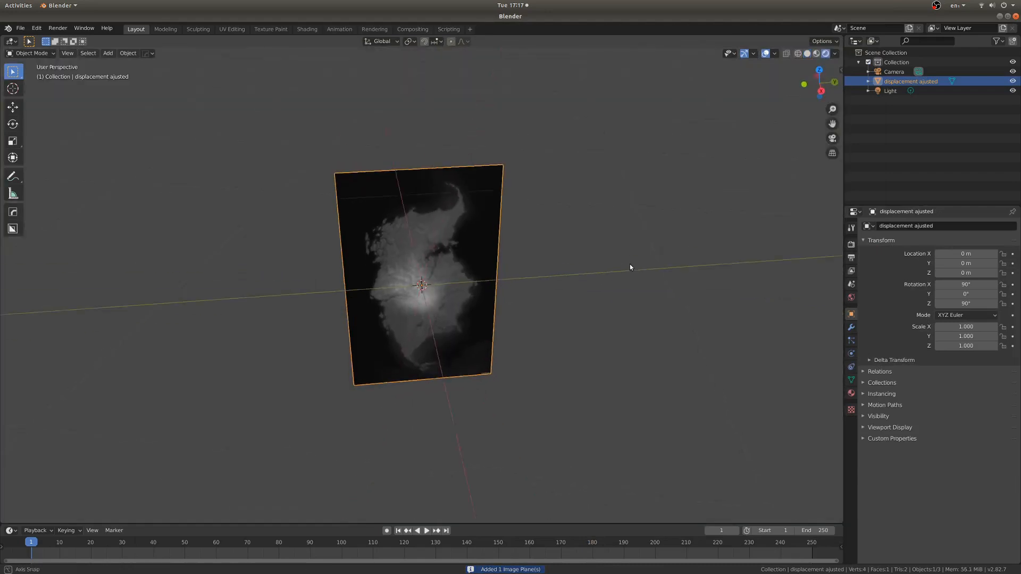
Step: Rotate the upright image plane -90° about the global Y axis so that it lies flat
{"action": "key", "text": "r"}
{"action": "type", "text": "y"}
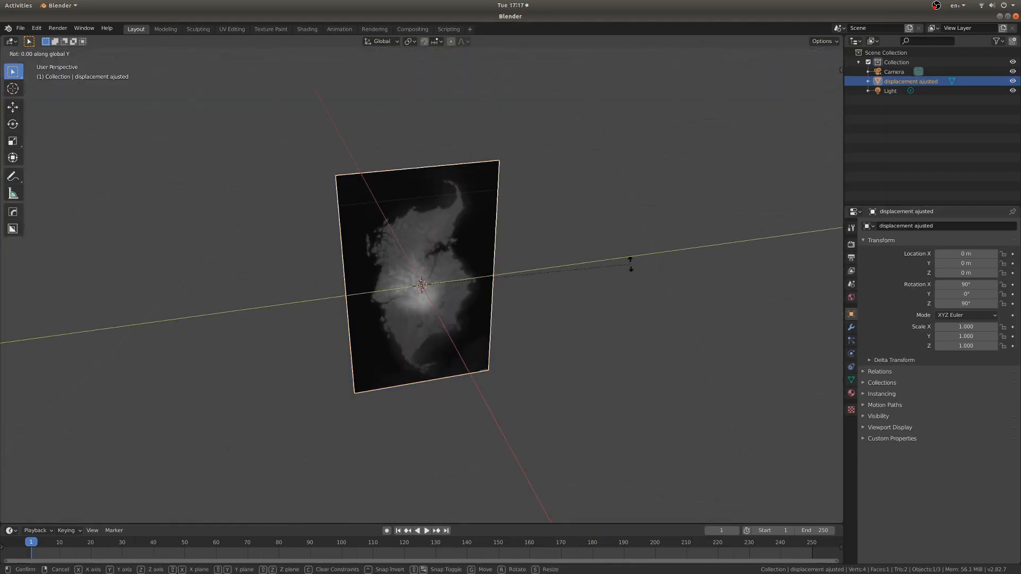
{"action": "type", "text": "90"}
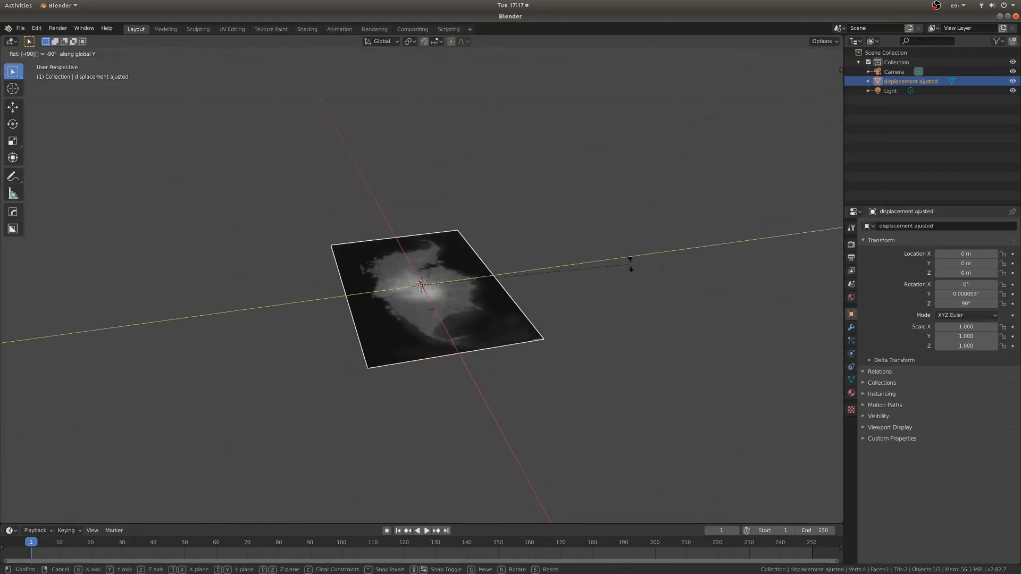
{"action": "key", "text": "Return"}
{"action": "middle_click_drag", "start_coordinate": [480, 299], "coordinate": [508, 361]}
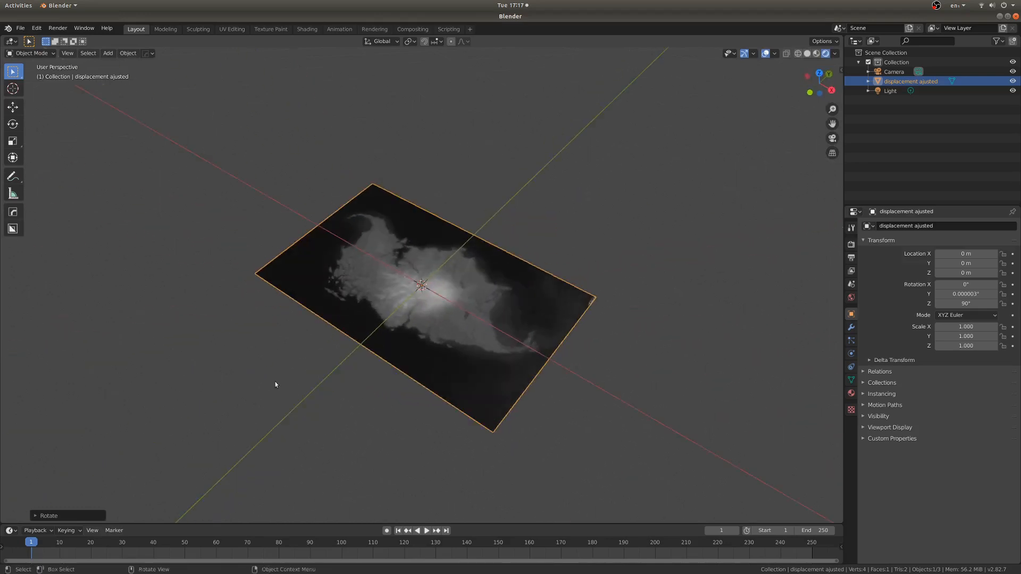
Step: Display the plane's face normals in Edit Mode to check which way it faces, and return to Object Mode
{"action": "key", "text": "Tab"}
{"action": "middle_click_drag", "start_coordinate": [462, 333], "coordinate": [494, 289]}
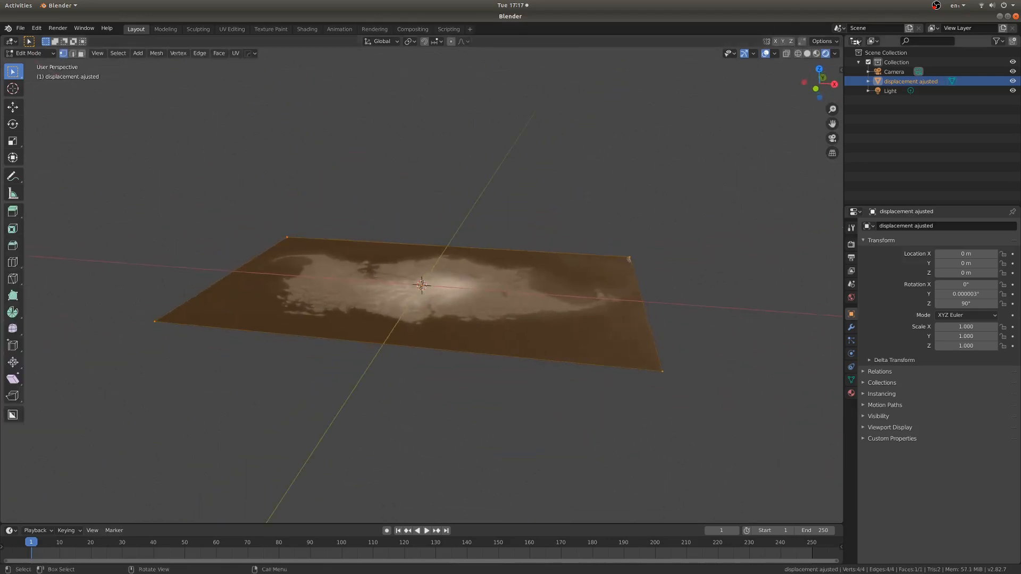
{"action": "left_click", "coordinate": [835, 54]}
{"action": "mouse_move", "coordinate": [775, 54]}
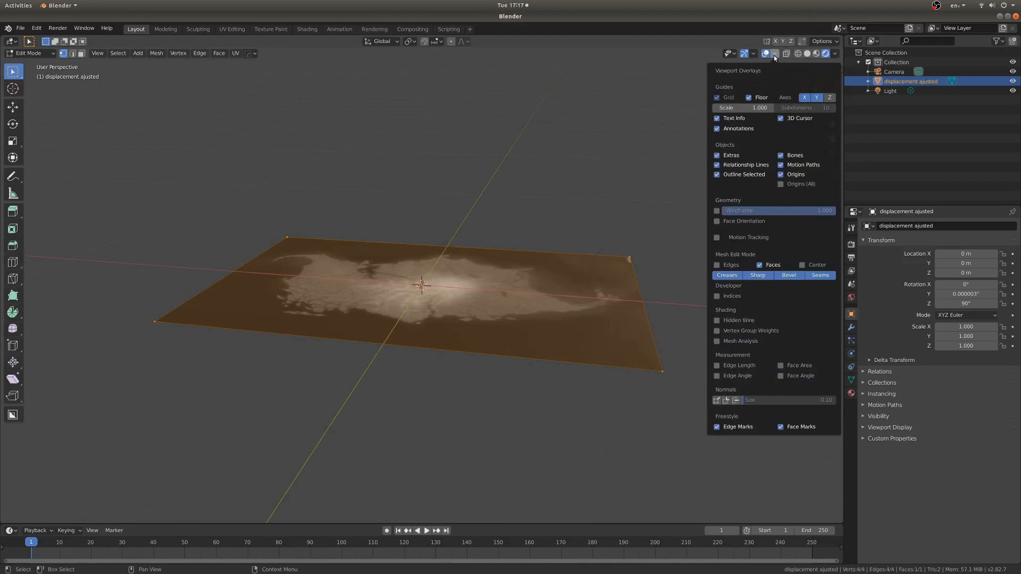
{"action": "left_click", "coordinate": [734, 400]}
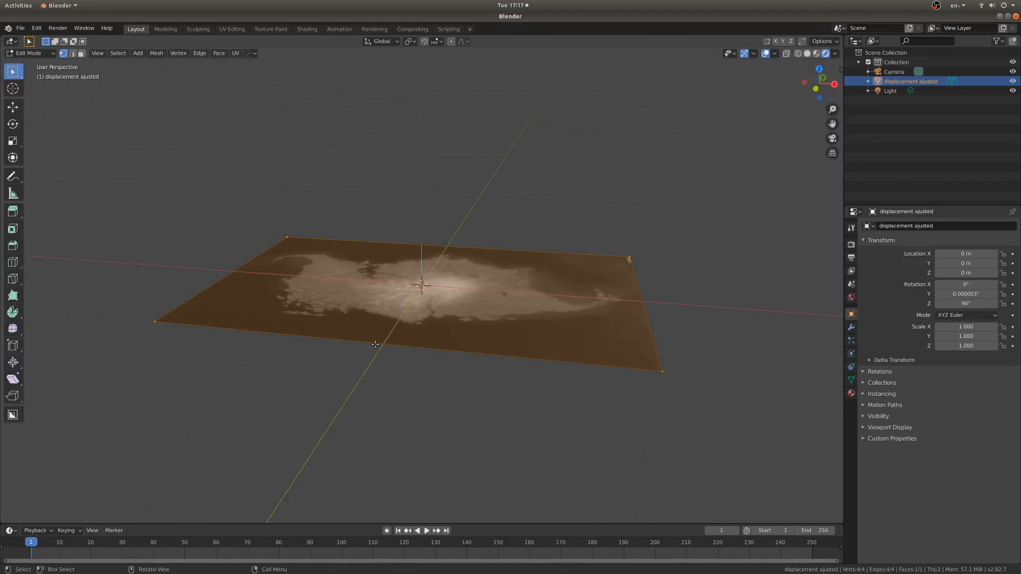
{"action": "key", "text": "Tab"}
Step: Examine the height map on the flat plane from several angles and distances
{"action": "middle_click_drag", "start_coordinate": [659, 210], "coordinate": [431, 240]}
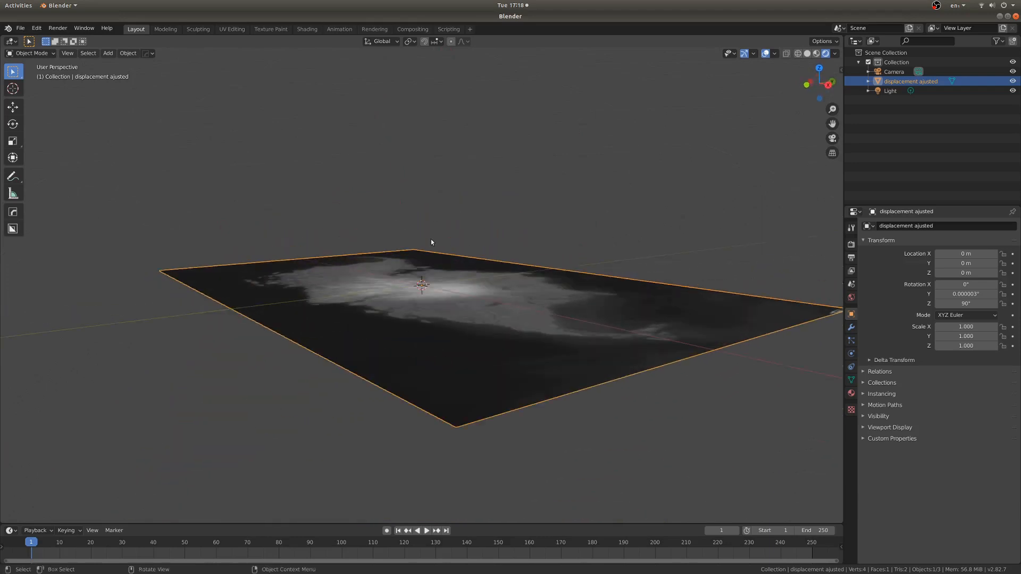
{"action": "middle_click_drag", "start_coordinate": [433, 275], "coordinate": [398, 305]}
{"action": "scroll", "coordinate": [398, 304], "scroll_direction": "up", "scroll_amount": 4}
{"action": "middle_click_drag", "start_coordinate": [426, 395], "coordinate": [432, 376]}
{"action": "middle_click_drag", "start_coordinate": [433, 333], "coordinate": [430, 358]}
{"action": "scroll", "coordinate": [429, 359], "scroll_direction": "down", "scroll_amount": 3}
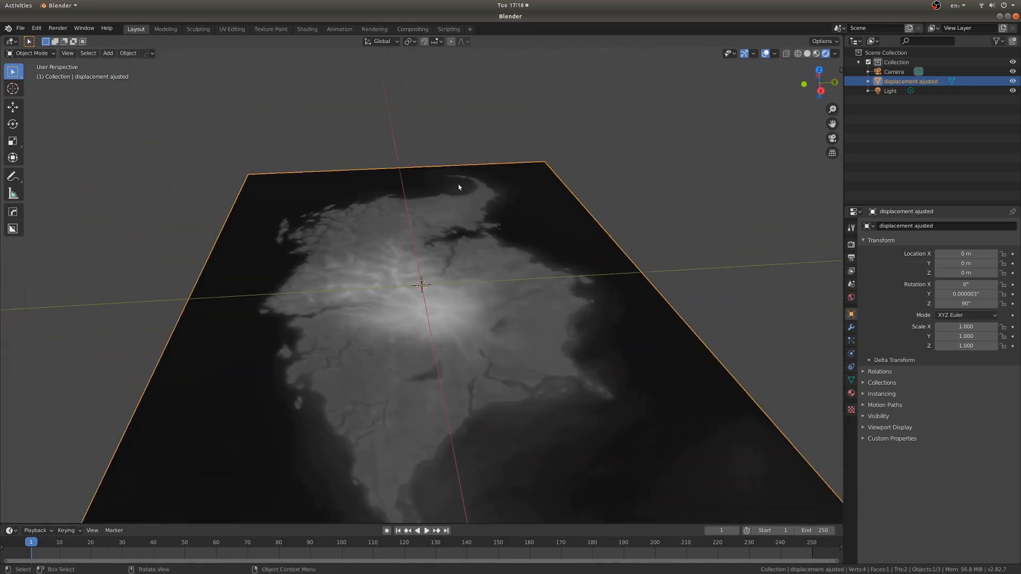
{"action": "middle_click_drag", "start_coordinate": [459, 187], "coordinate": [548, 193]}
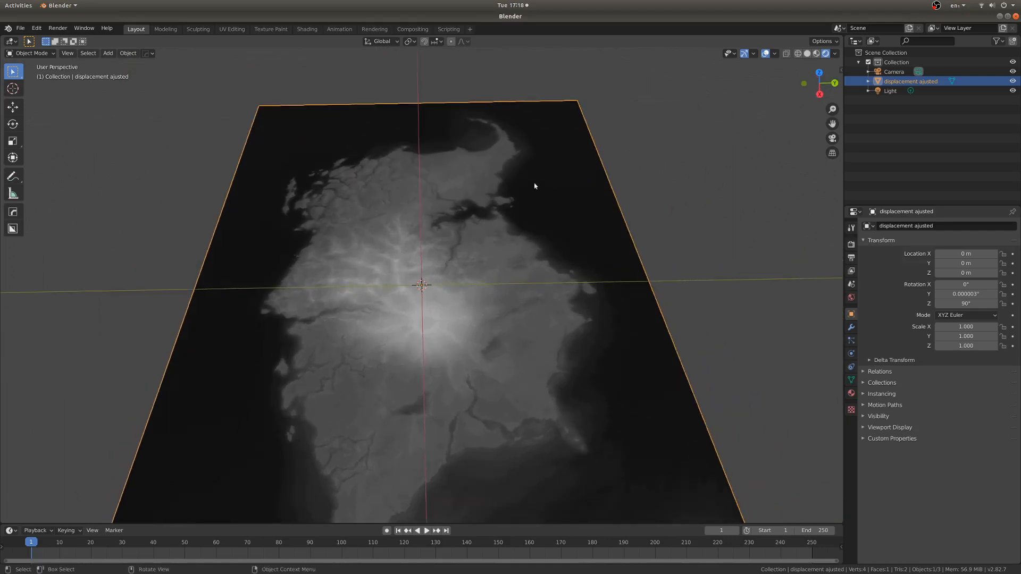
{"action": "scroll", "coordinate": [531, 194], "scroll_direction": "down", "scroll_amount": 4}
{"action": "middle_click_drag", "start_coordinate": [491, 303], "coordinate": [497, 273]}
{"action": "scroll", "coordinate": [452, 298], "scroll_direction": "up", "scroll_amount": 3}
Step: Subdivide the whole plane seven times in Edit Mode and return to Object Mode
{"action": "key", "text": "ctrl+Tab"}
{"action": "left_click", "coordinate": [464, 339]}
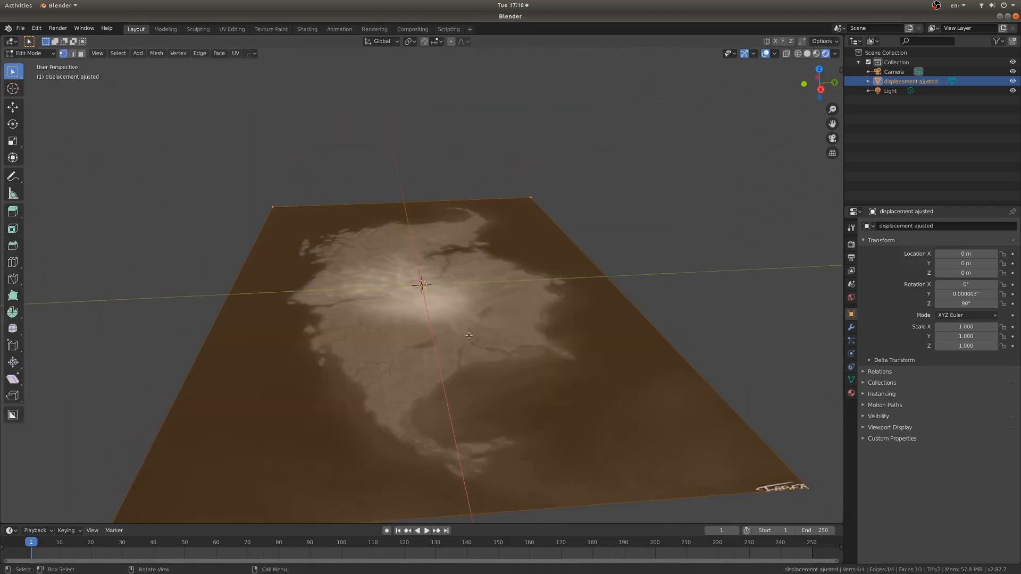
{"action": "right_click", "coordinate": [484, 307]}
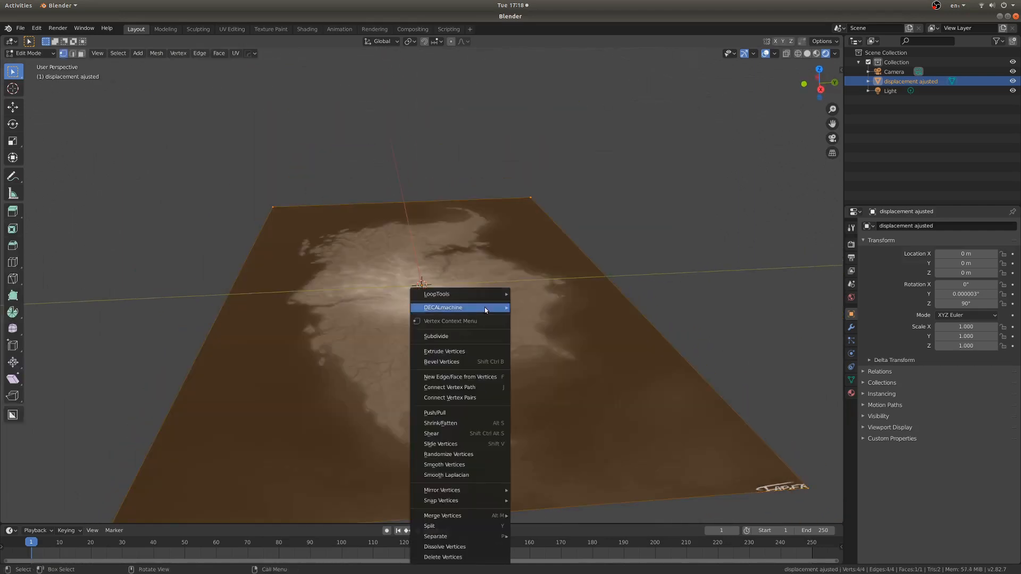
{"action": "left_click", "coordinate": [463, 334]}
{"action": "right_click", "coordinate": [464, 334]}
{"action": "left_click", "coordinate": [463, 333]}
{"action": "right_click", "coordinate": [463, 333]}
{"action": "left_click", "coordinate": [464, 333]}
{"action": "right_click", "coordinate": [464, 334]}
{"action": "left_click", "coordinate": [464, 334]}
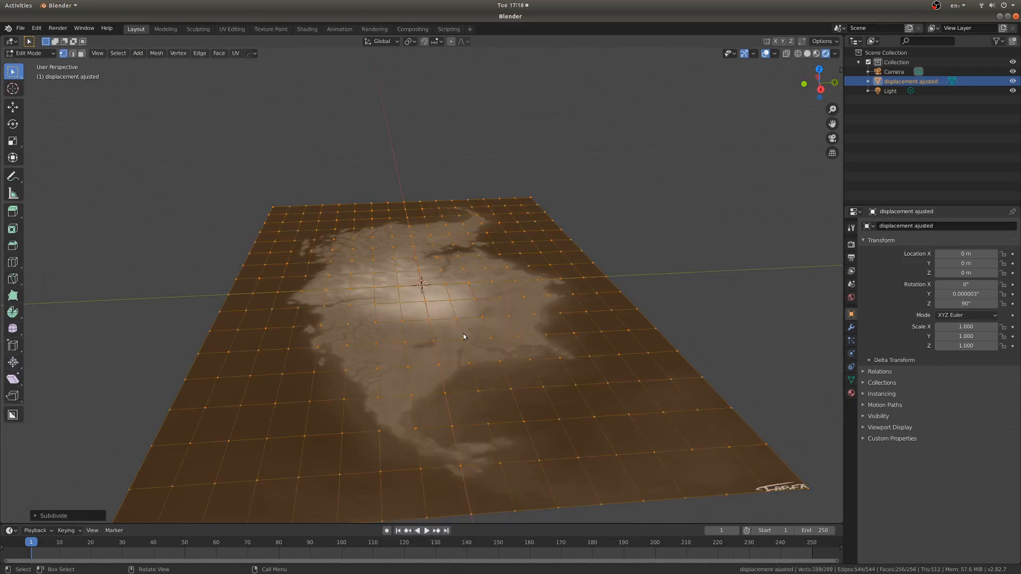
{"action": "right_click", "coordinate": [464, 334]}
{"action": "left_click", "coordinate": [464, 334]}
{"action": "right_click", "coordinate": [464, 334]}
{"action": "left_click", "coordinate": [464, 334]}
{"action": "right_click", "coordinate": [464, 334]}
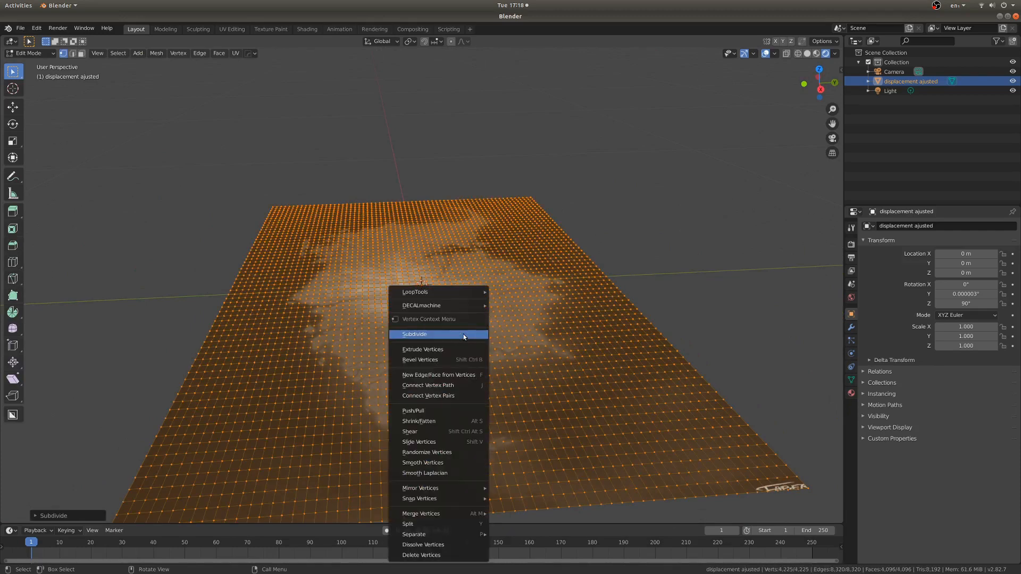
{"action": "left_click", "coordinate": [463, 334]}
{"action": "scroll", "coordinate": [463, 334], "scroll_direction": "down", "scroll_amount": 4}
{"action": "middle_click_drag", "start_coordinate": [464, 334], "coordinate": [499, 360]}
{"action": "scroll", "coordinate": [476, 342], "scroll_direction": "up", "scroll_amount": 4}
{"action": "scroll", "coordinate": [477, 342], "scroll_direction": "up", "scroll_amount": 4}
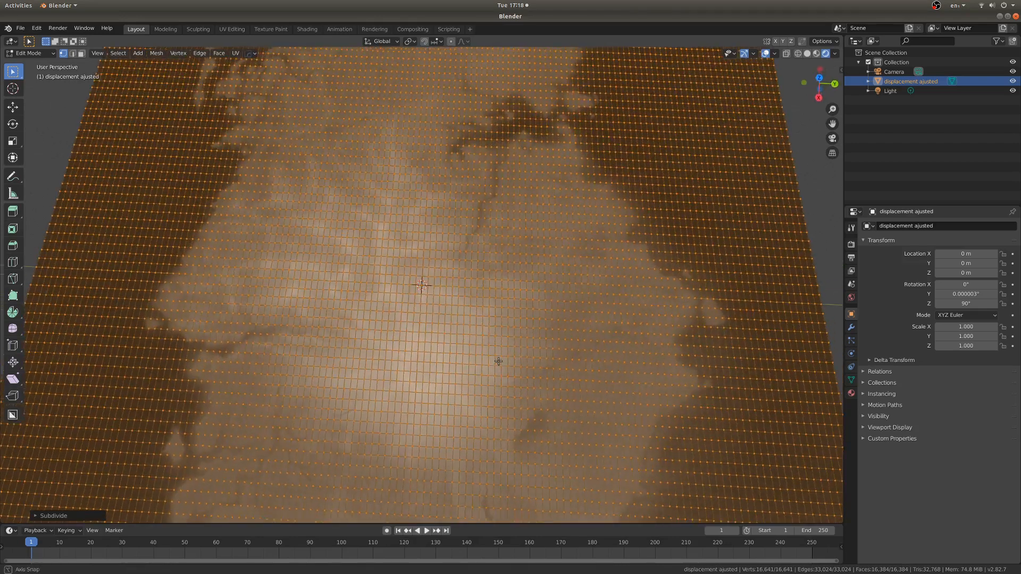
{"action": "key", "text": "Tab"}
{"action": "scroll", "coordinate": [367, 359], "scroll_direction": "down", "scroll_amount": 3}
{"action": "middle_click_drag", "start_coordinate": [387, 328], "coordinate": [457, 319]}
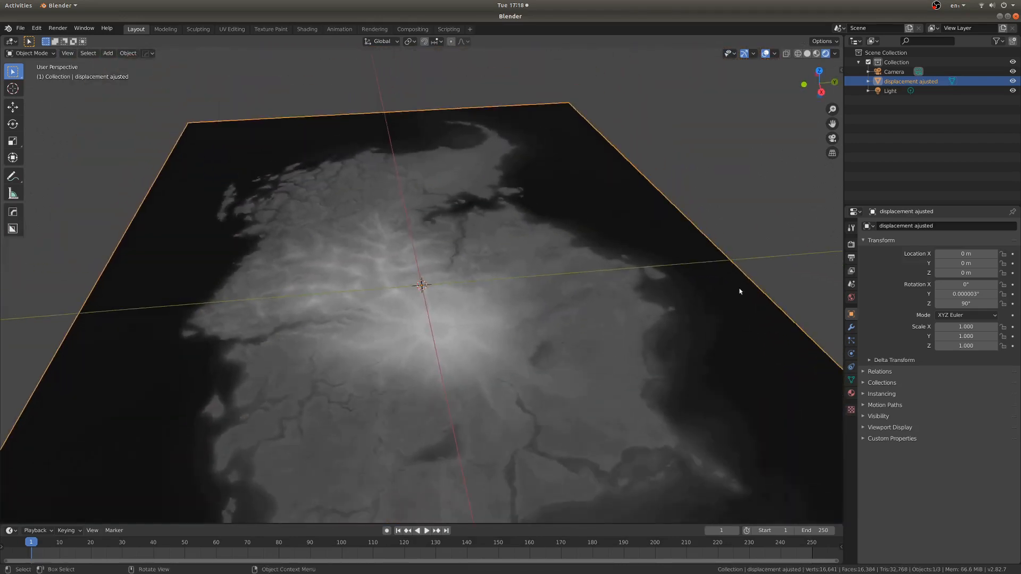
Step: Add a Subdivision Surface modifier to the plane and set its subdivision type to Simple
{"action": "left_click", "coordinate": [852, 328]}
{"action": "left_click", "coordinate": [886, 226]}
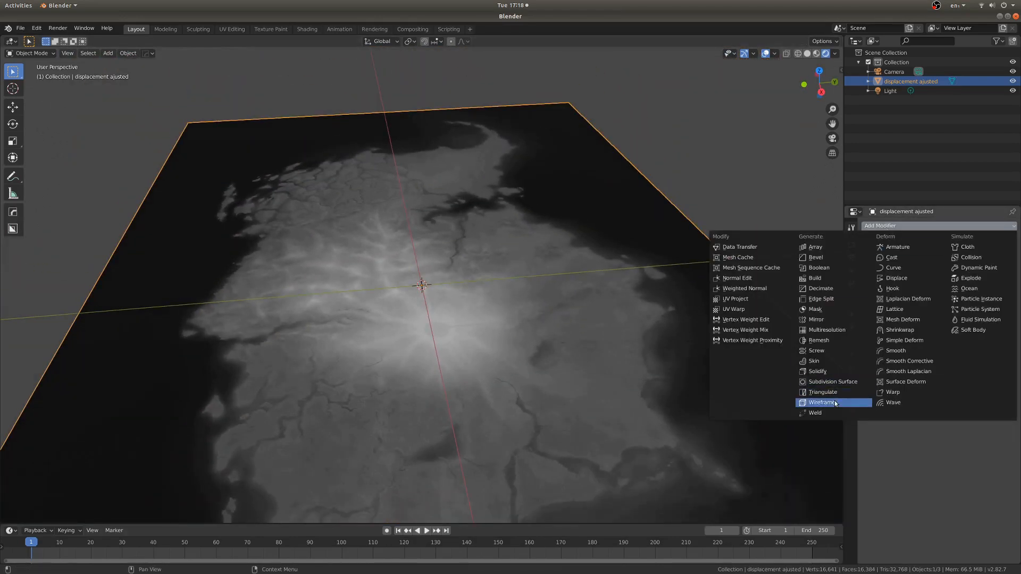
{"action": "left_click", "coordinate": [823, 382]}
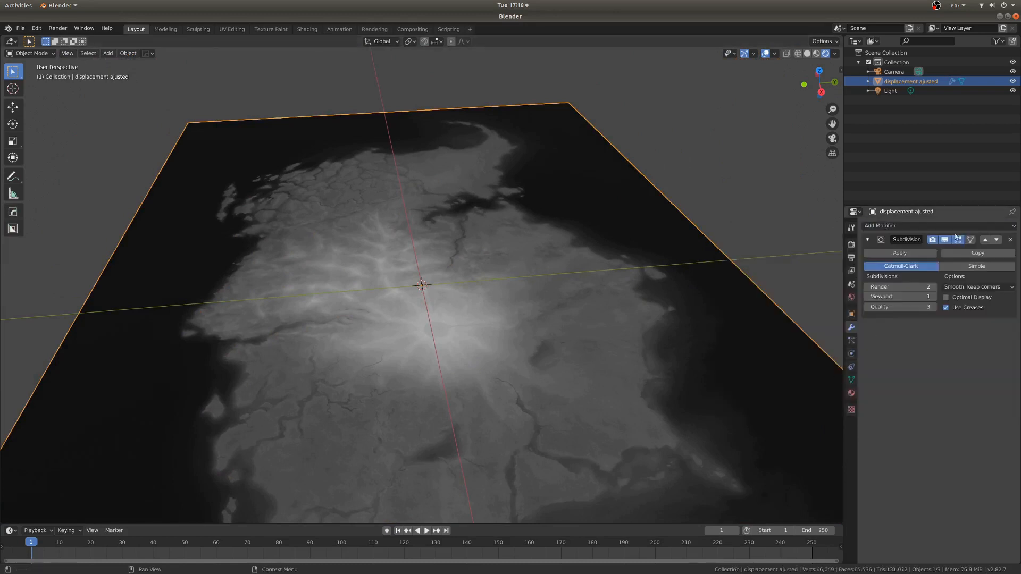
{"action": "left_click", "coordinate": [966, 267]}
{"action": "scroll", "coordinate": [492, 251], "scroll_direction": "down", "scroll_amount": 4}
{"action": "middle_click_drag", "start_coordinate": [492, 251], "coordinate": [495, 264]}
{"action": "scroll", "coordinate": [532, 265], "scroll_direction": "up", "scroll_amount": 1}
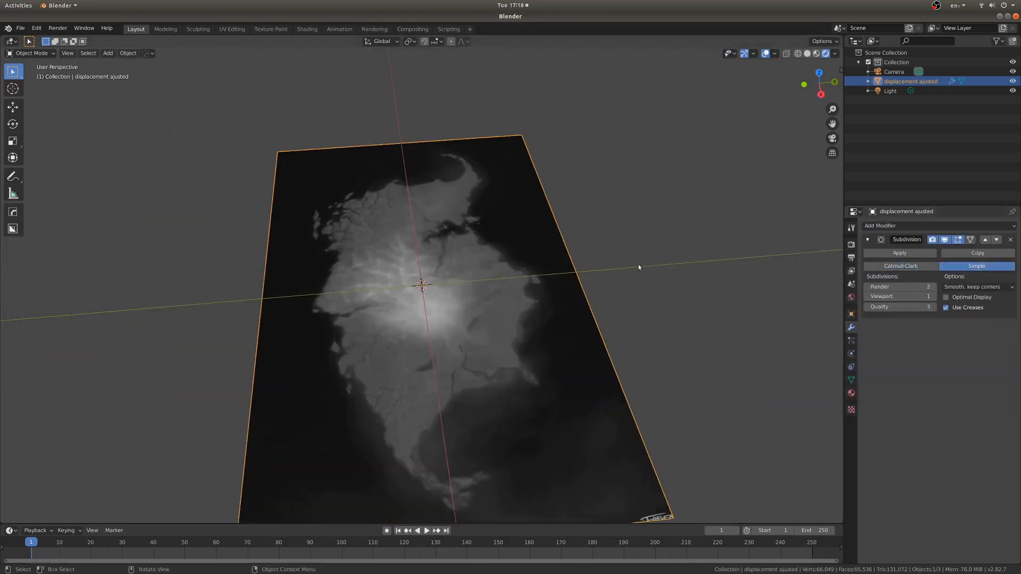
Step: Inspect the plane's mesh density in wireframe display and switch the viewport shading to Material Preview
{"action": "key", "text": "z"}
{"action": "left_click", "coordinate": [311, 399]}
{"action": "middle_click_drag", "start_coordinate": [311, 400], "coordinate": [409, 353]}
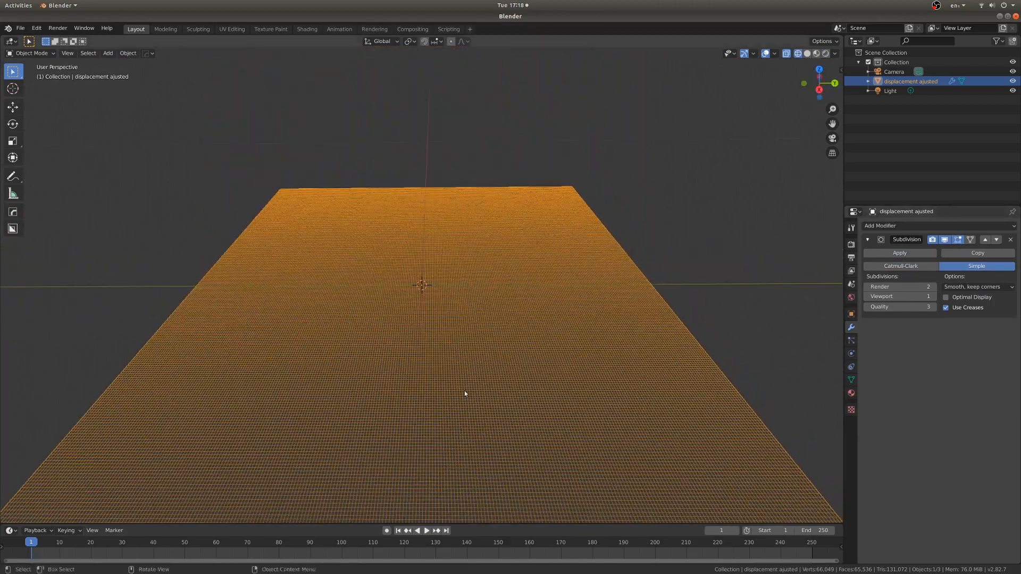
{"action": "mouse_move", "coordinate": [464, 393]}
{"action": "middle_mouse_down"}
{"action": "mouse_move", "coordinate": [442, 369]}
{"action": "mouse_move", "coordinate": [422, 398]}
{"action": "middle_mouse_up"}
{"action": "key", "text": "z"}
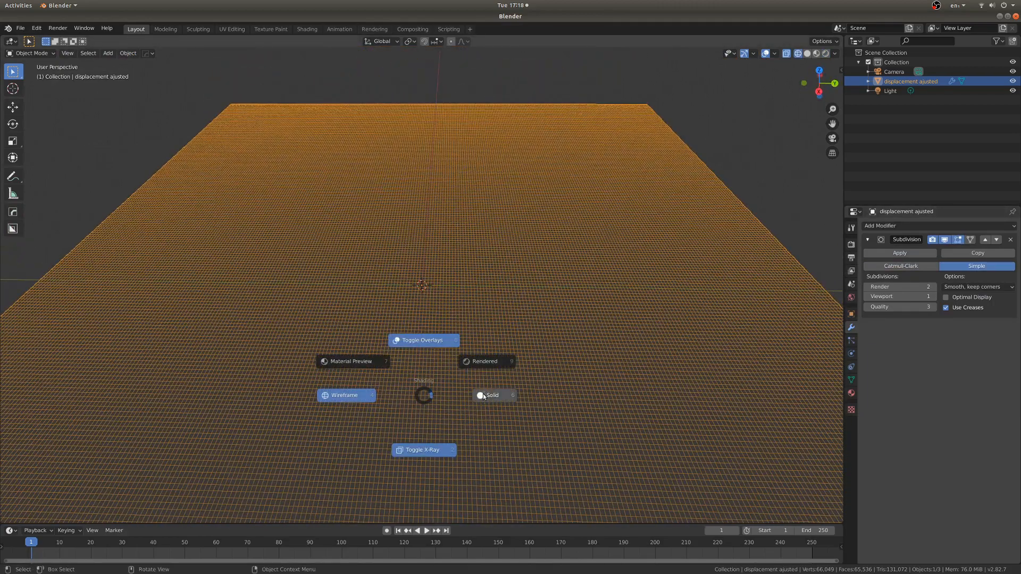
{"action": "left_click", "coordinate": [347, 355]}
{"action": "scroll", "coordinate": [531, 314], "scroll_direction": "down", "scroll_amount": 2}
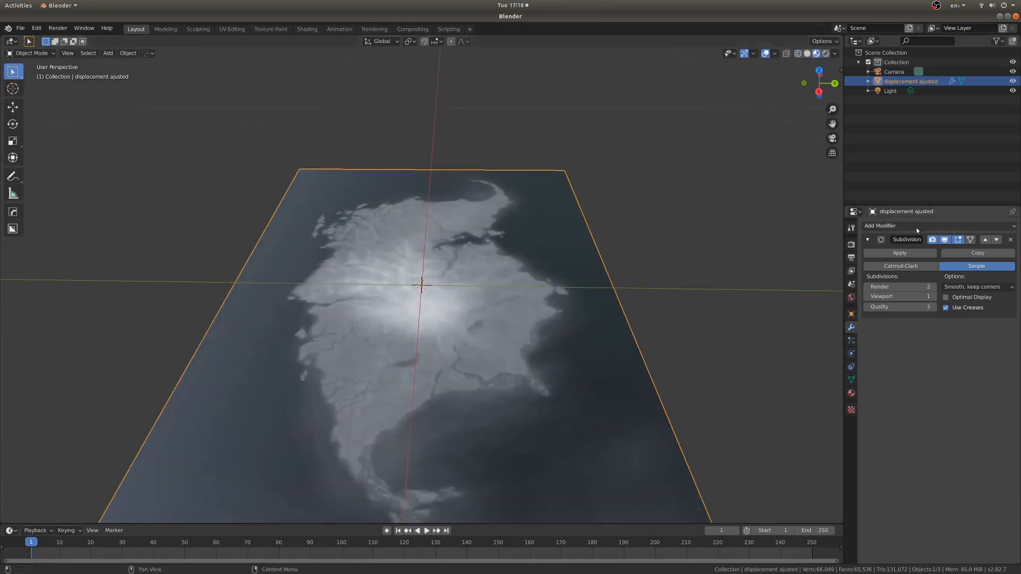
Step: Add a Displace modifier to the plane with a new image texture that uses displacement ajusted.jpg
{"action": "left_click", "coordinate": [916, 227]}
{"action": "left_click", "coordinate": [898, 279]}
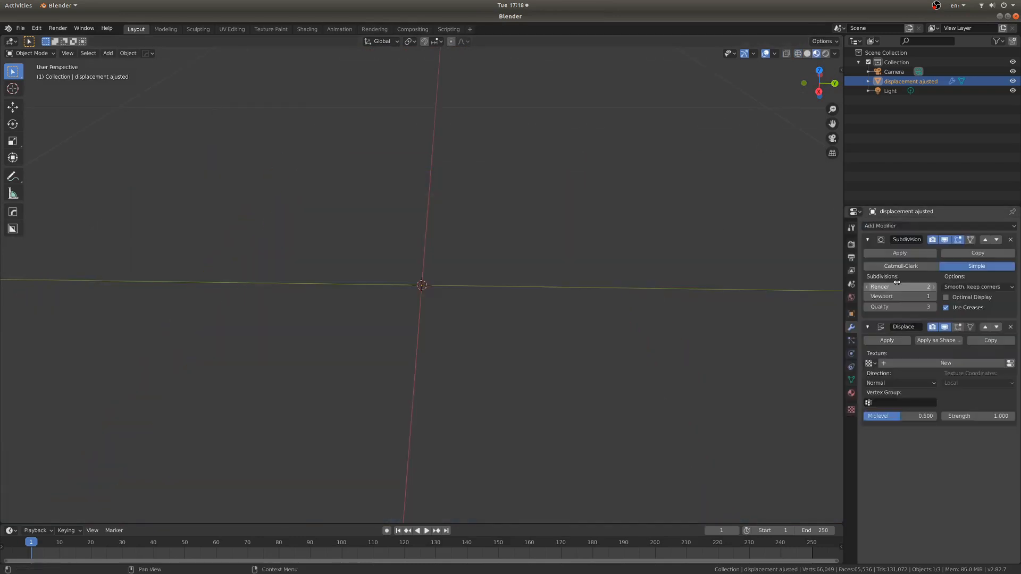
{"action": "scroll", "coordinate": [622, 341], "scroll_direction": "down", "scroll_amount": 4}
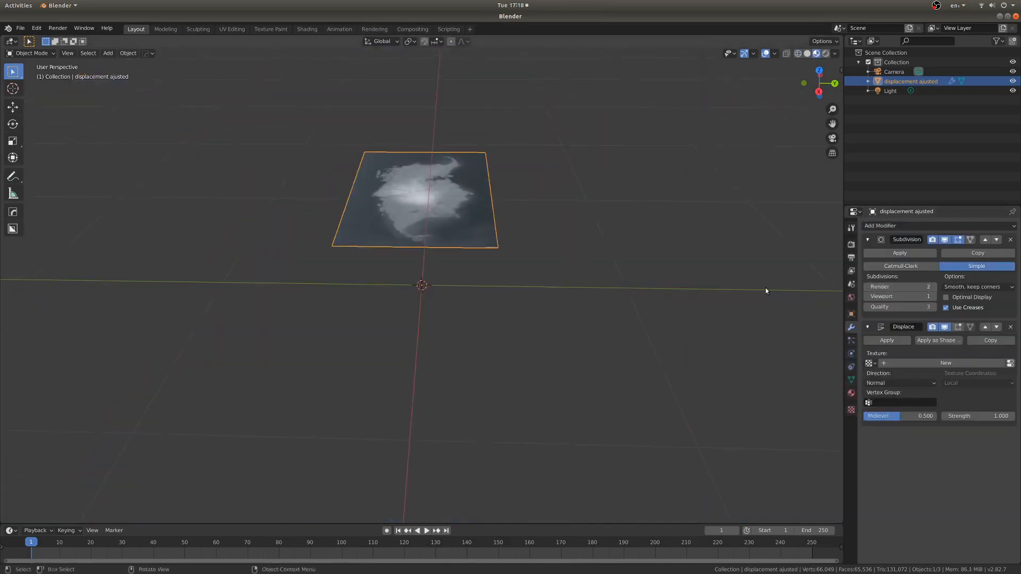
{"action": "left_click", "coordinate": [987, 363]}
{"action": "left_click", "coordinate": [1010, 363]}
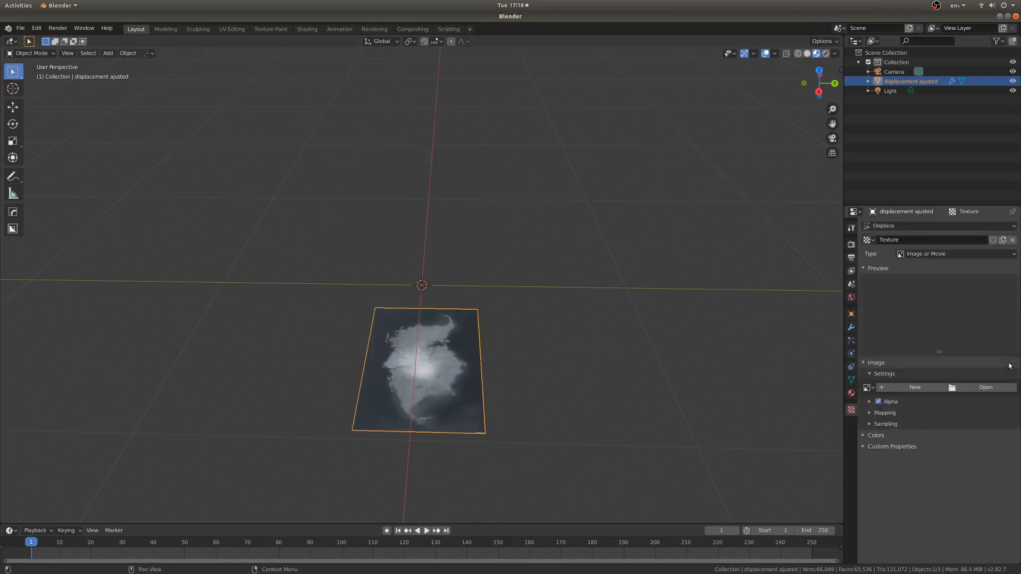
{"action": "left_click", "coordinate": [868, 388]}
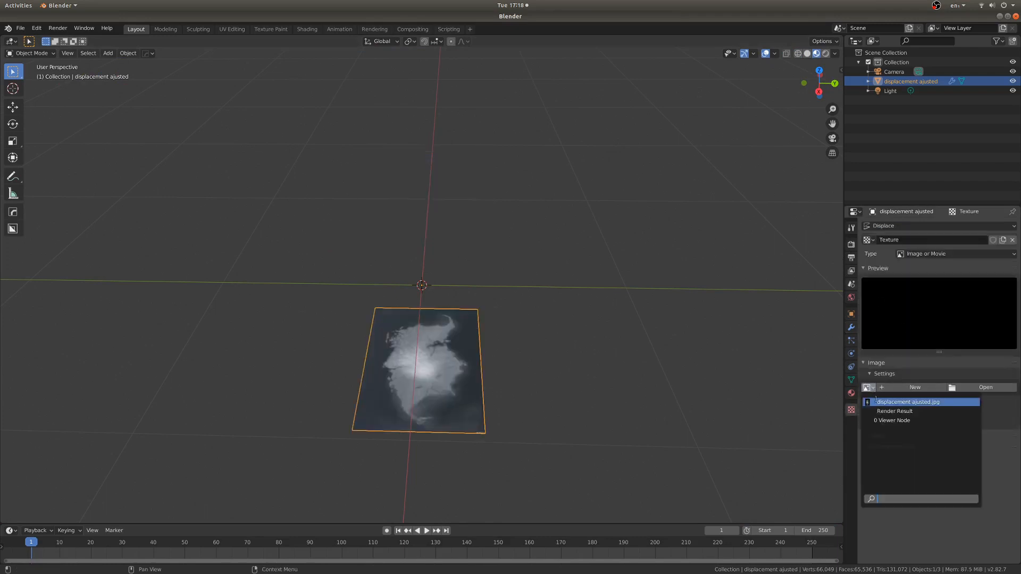
{"action": "left_click", "coordinate": [876, 403]}
Step: Set the Displace modifier's strength to 0.040
{"action": "middle_click_drag", "start_coordinate": [490, 340], "coordinate": [744, 351]}
{"action": "left_click", "coordinate": [851, 328]}
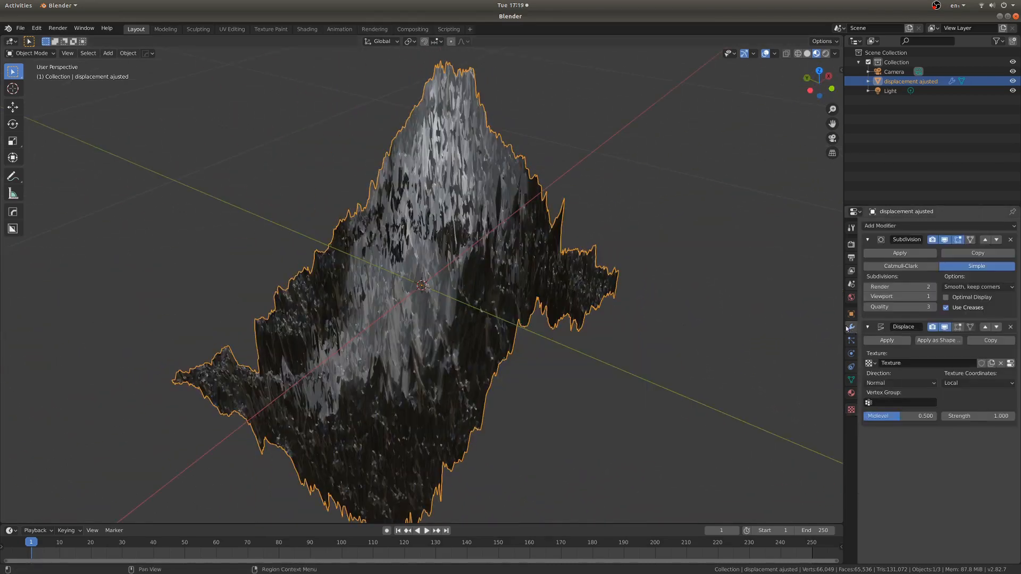
{"action": "mouse_move", "coordinate": [978, 416]}
{"action": "left_mouse_down"}
{"action": "mouse_move", "coordinate": [940, 416]}
{"action": "mouse_move", "coordinate": [964, 416]}
{"action": "left_mouse_up"}
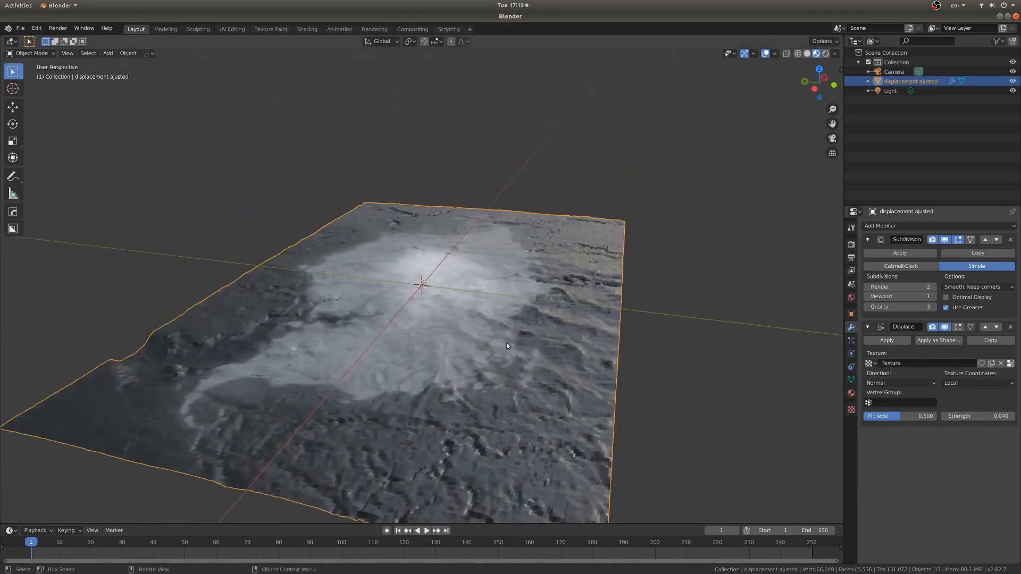
{"action": "middle_click_drag", "start_coordinate": [506, 346], "coordinate": [319, 406]}
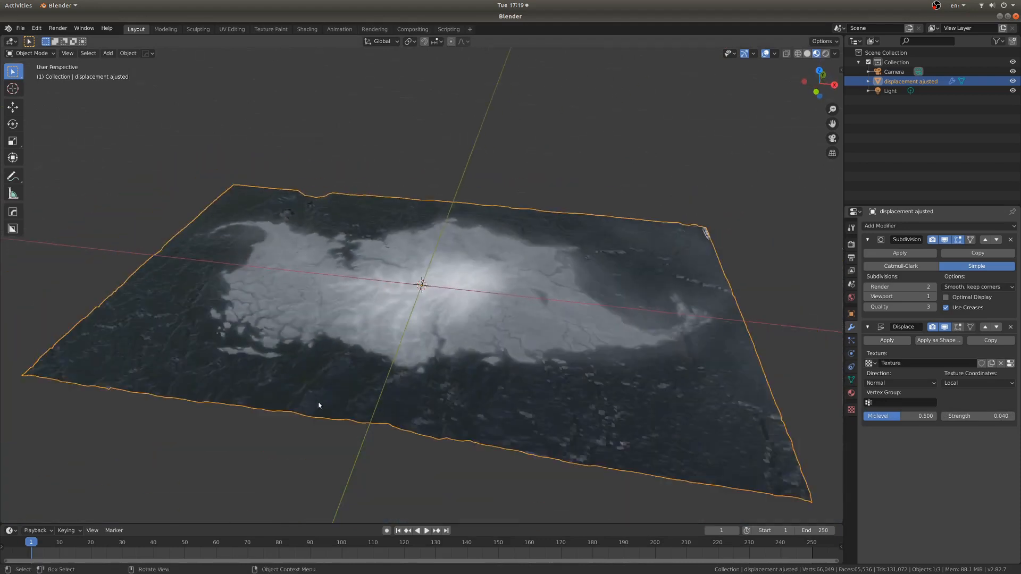
Step: Set the Displace modifier's texture coordinates to UV so the relief follows the island image
{"action": "left_click", "coordinate": [971, 382]}
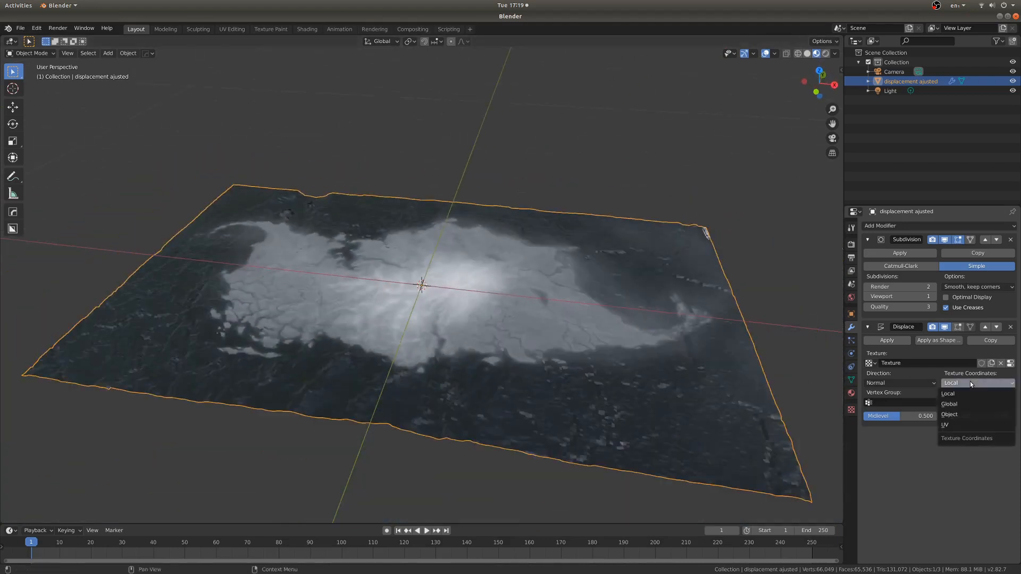
{"action": "left_click", "coordinate": [957, 424]}
{"action": "middle_click_drag", "start_coordinate": [537, 388], "coordinate": [636, 356]}
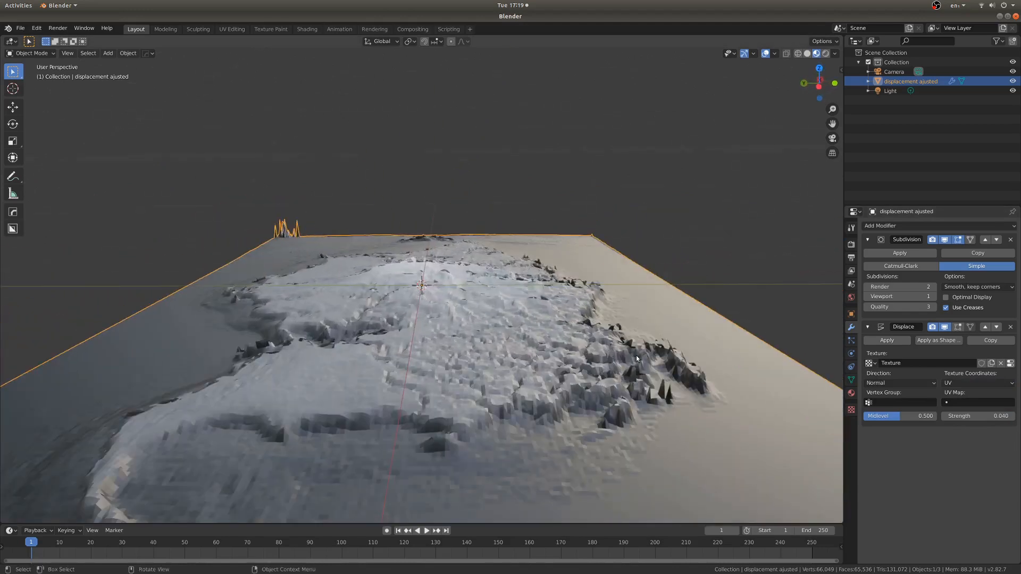
{"action": "scroll", "coordinate": [628, 359], "scroll_direction": "up", "scroll_amount": 5}
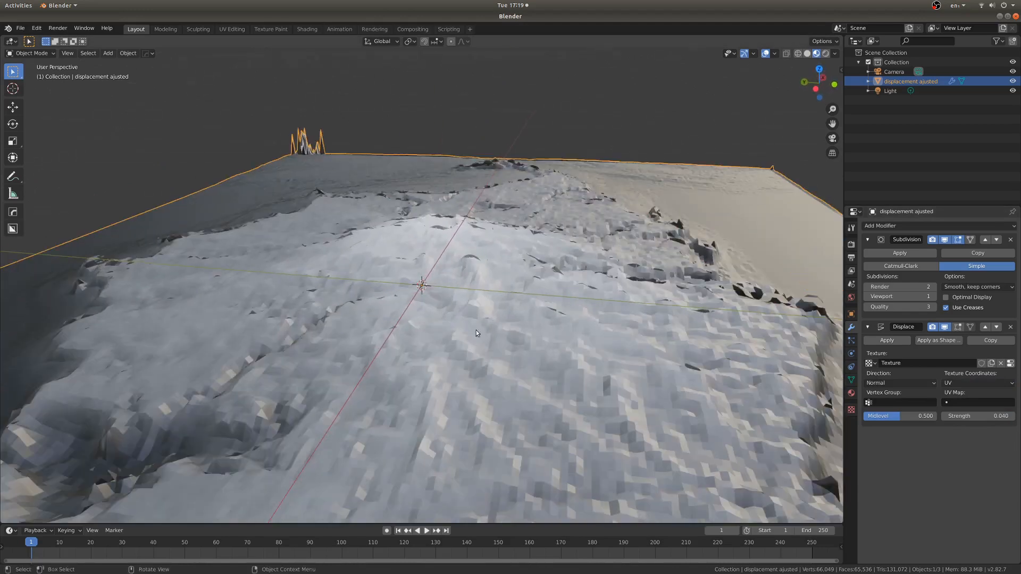
Step: Shade the displaced terrain smooth and set the Subdivision modifier's viewport level to 2
{"action": "right_click", "coordinate": [473, 324]}
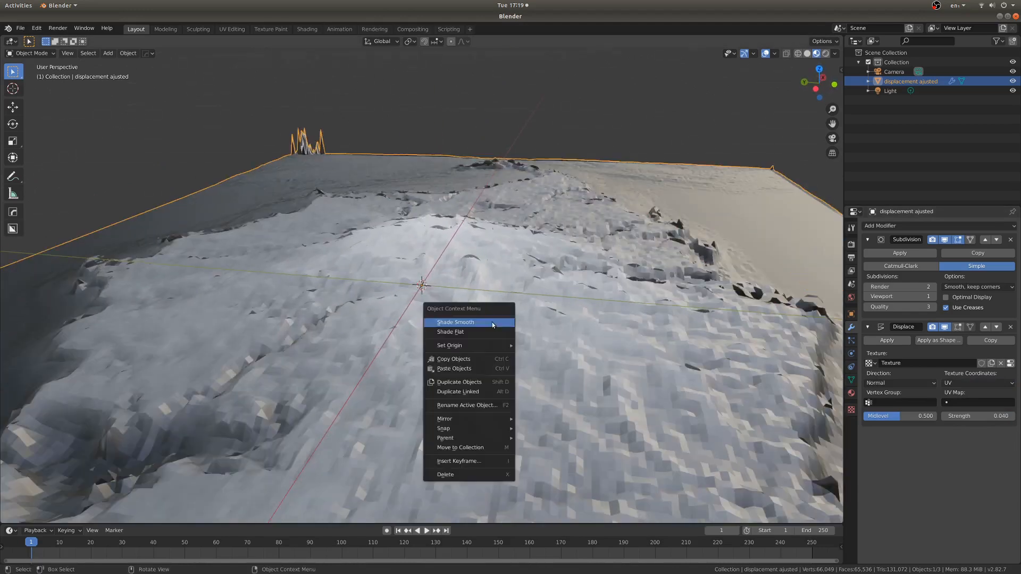
{"action": "left_click", "coordinate": [492, 325]}
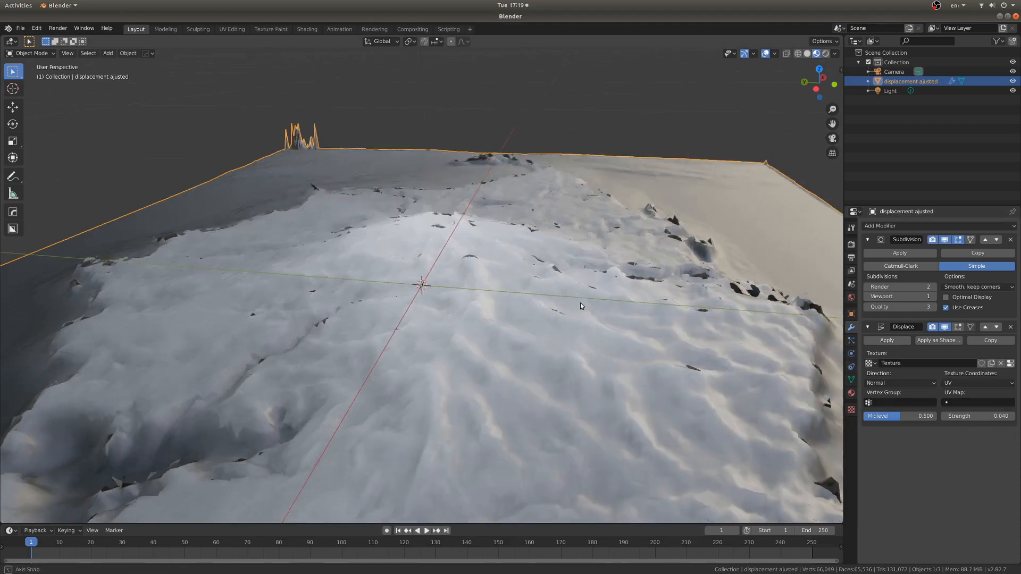
{"action": "middle_click_drag", "start_coordinate": [579, 302], "coordinate": [485, 321]}
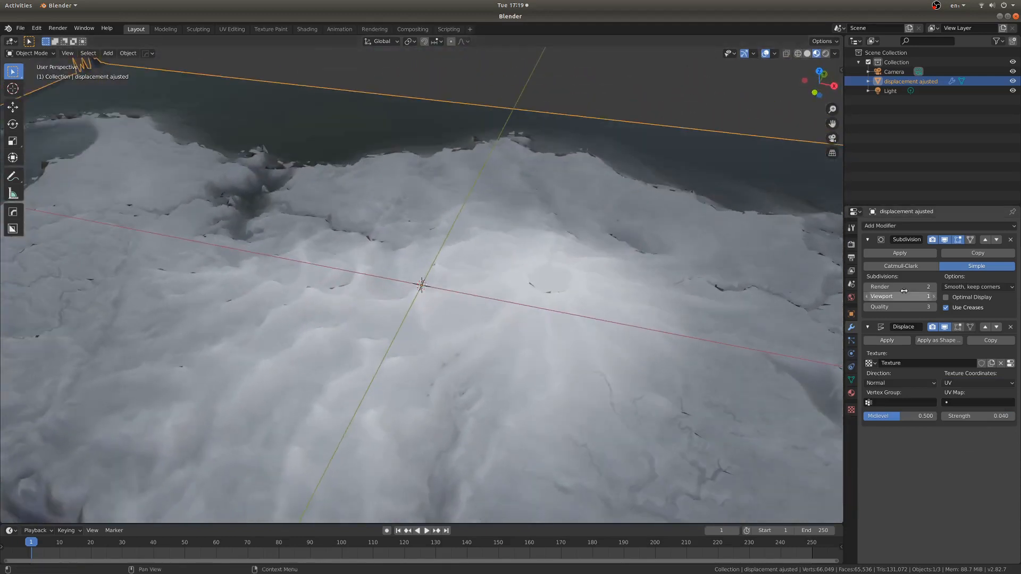
{"action": "left_click", "coordinate": [933, 297]}
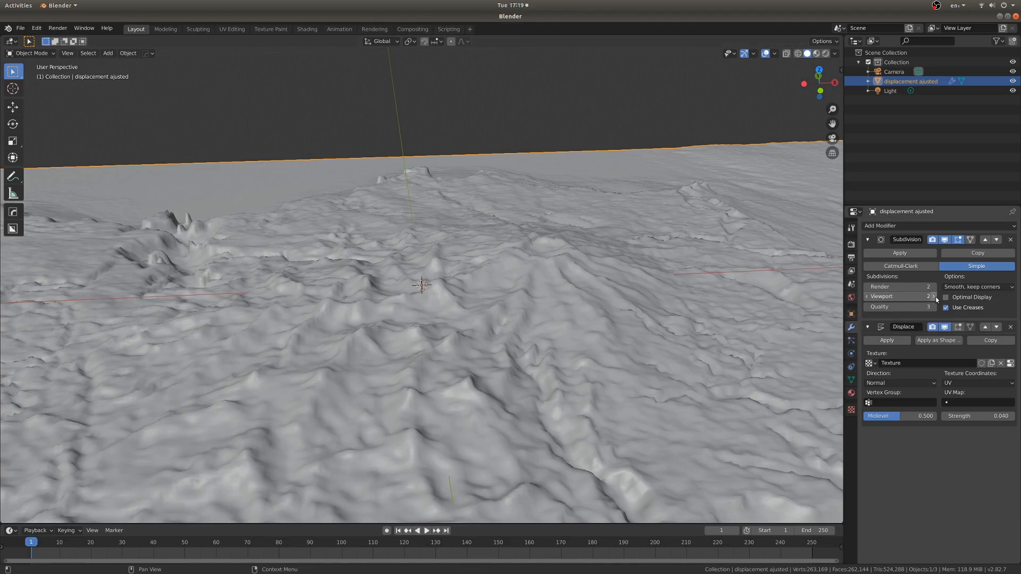
Step: Preview the terrain with the Subdivision modifier's viewport level at 3, and return the level to 2
{"action": "left_click", "coordinate": [934, 295]}
{"action": "scroll", "coordinate": [627, 315], "scroll_direction": "down", "scroll_amount": 6}
{"action": "middle_click_drag", "start_coordinate": [611, 316], "coordinate": [548, 347]}
{"action": "scroll", "coordinate": [604, 322], "scroll_direction": "up", "scroll_amount": 4}
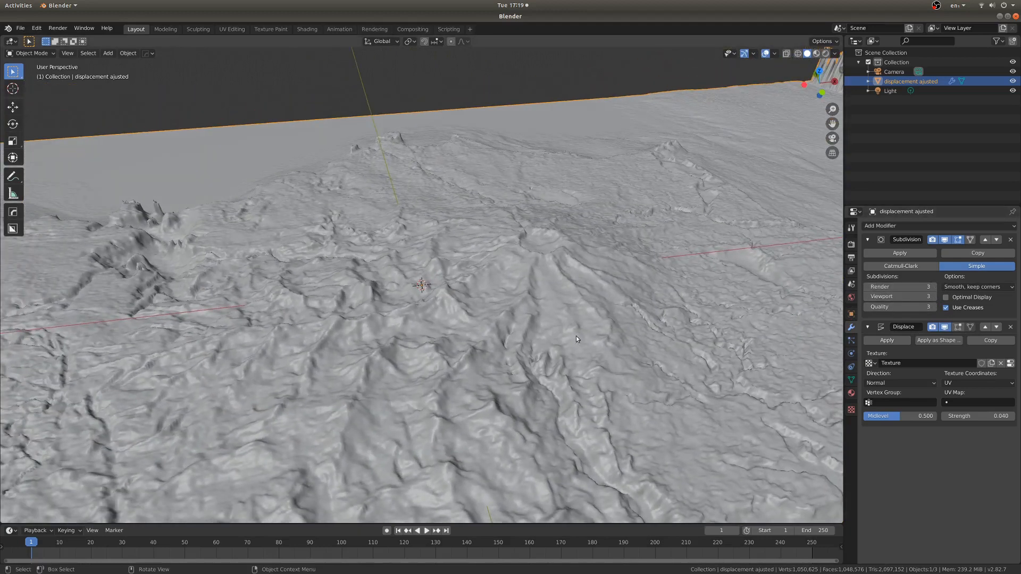
{"action": "left_click", "coordinate": [864, 297]}
{"action": "scroll", "coordinate": [642, 327], "scroll_direction": "down", "scroll_amount": 4}
{"action": "middle_click_drag", "start_coordinate": [638, 327], "coordinate": [539, 354]}
{"action": "scroll", "coordinate": [581, 330], "scroll_direction": "down", "scroll_amount": 2}
{"action": "scroll", "coordinate": [550, 339], "scroll_direction": "up", "scroll_amount": 1}
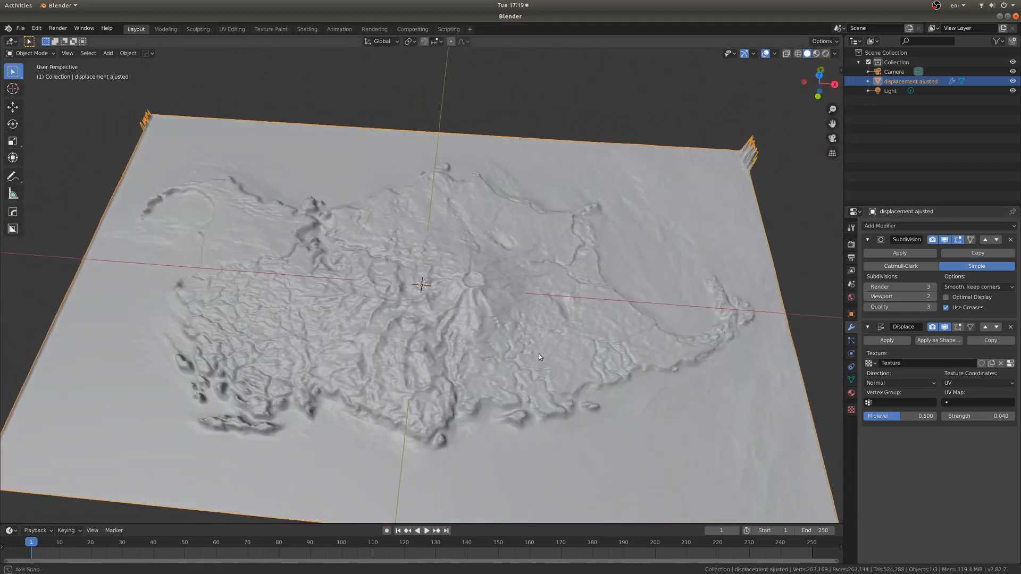
Step: Enter Edit Mode on the terrain plane and display it from above in Material Preview shading
{"action": "scroll", "coordinate": [538, 356], "scroll_direction": "down", "scroll_amount": 3}
{"action": "key", "text": "ctrl+Tab"}
{"action": "left_click", "coordinate": [515, 353]}
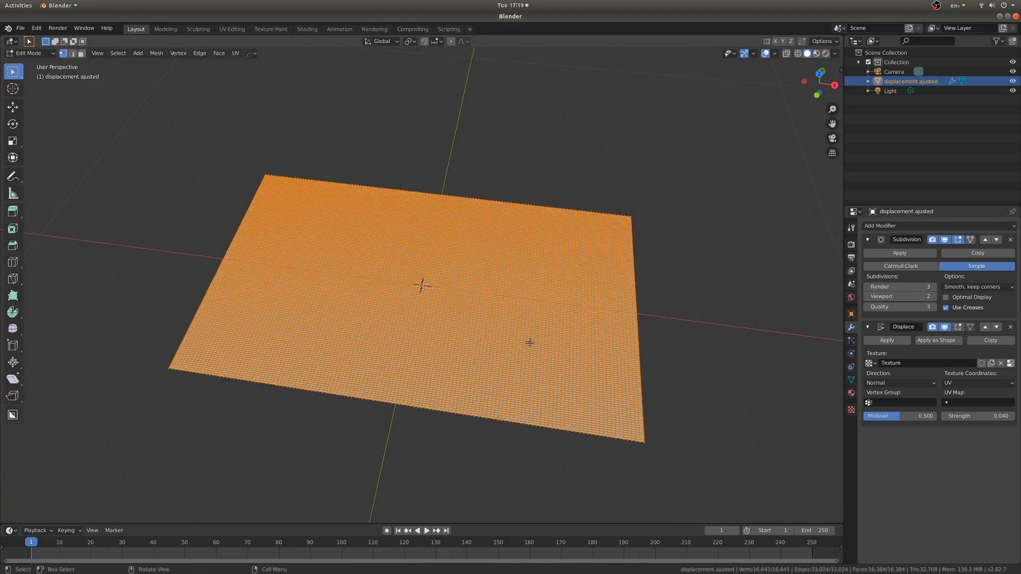
{"action": "key", "text": "z"}
{"action": "left_click", "coordinate": [502, 318]}
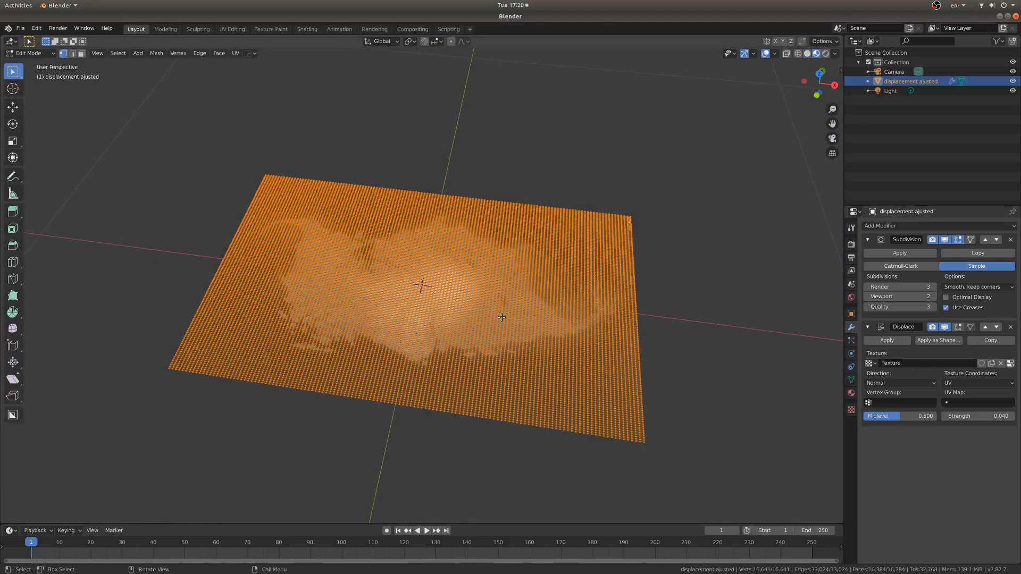
{"action": "key", "text": "KP_7"}
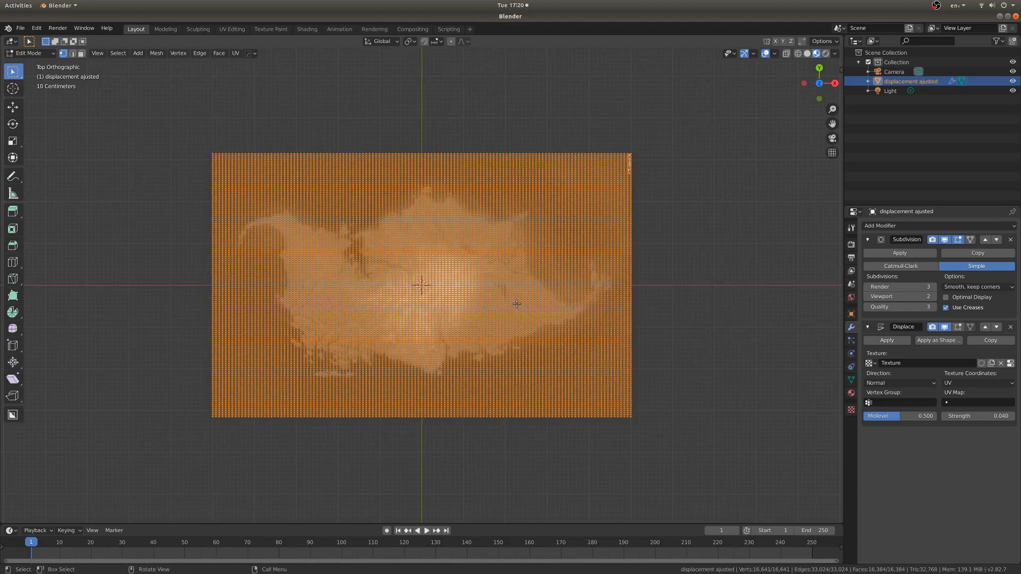
Step: Delete the faces of the empty ocean border all around the island, keeping a margin outside the coastline, and leave Edit Mode
{"action": "key", "text": "alt+a"}
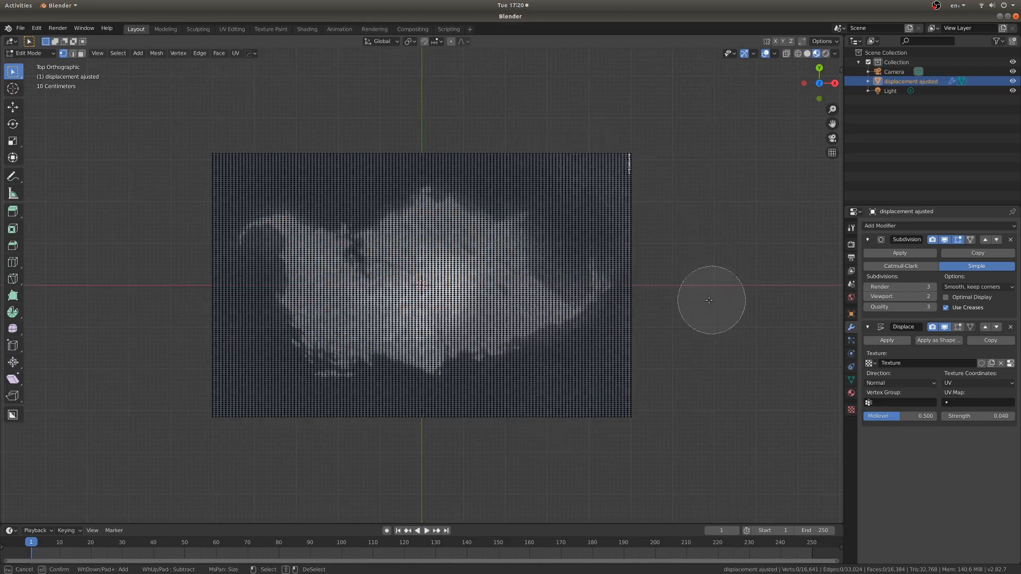
{"action": "scroll", "coordinate": [665, 323], "scroll_direction": "down", "scroll_amount": 3}
{"action": "scroll", "coordinate": [728, 319], "scroll_direction": "up", "scroll_amount": 1}
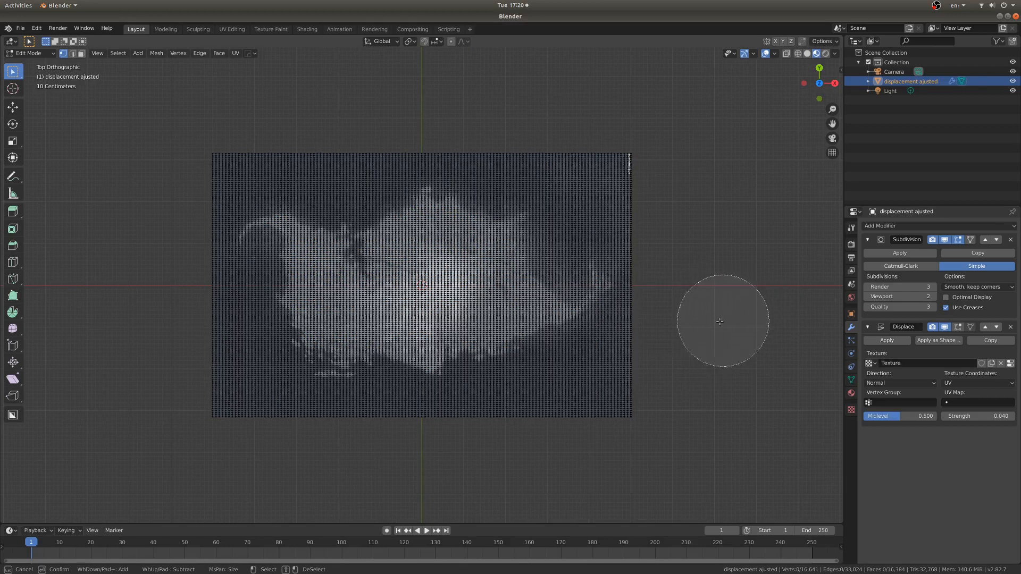
{"action": "left_click_drag", "start_coordinate": [702, 307], "coordinate": [608, 392]}
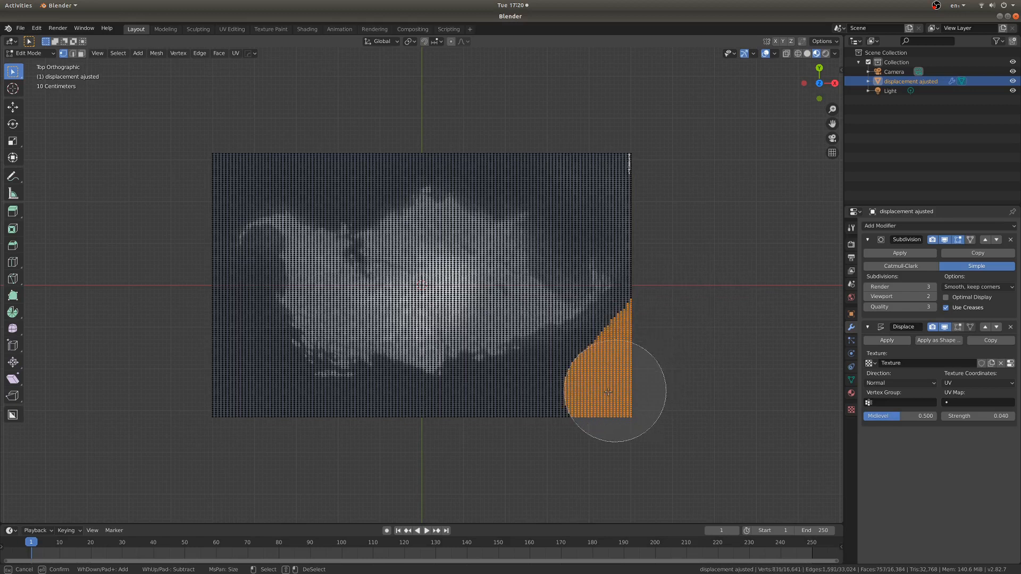
{"action": "mouse_move", "coordinate": [490, 431]}
{"action": "left_mouse_down"}
{"action": "mouse_move", "coordinate": [315, 452]}
{"action": "mouse_move", "coordinate": [264, 442]}
{"action": "mouse_move", "coordinate": [230, 395]}
{"action": "left_mouse_up"}
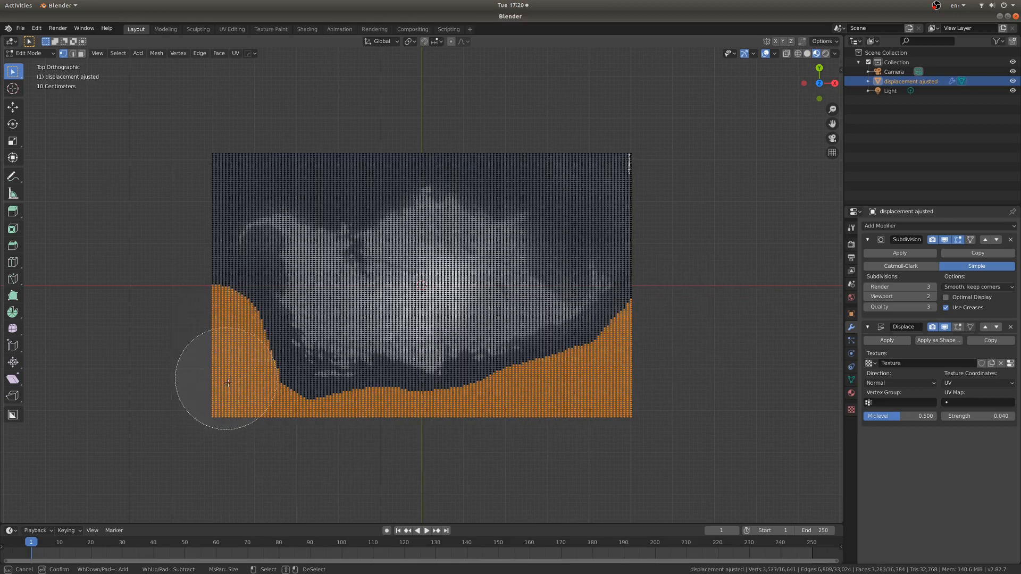
{"action": "left_click_drag", "start_coordinate": [263, 427], "coordinate": [223, 361]}
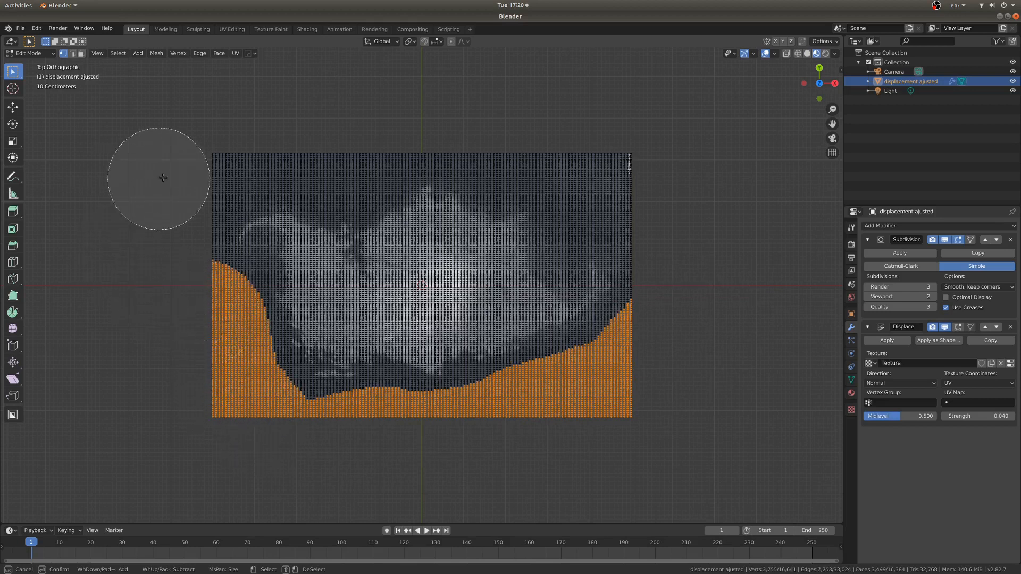
{"action": "left_click_drag", "start_coordinate": [157, 177], "coordinate": [197, 172]}
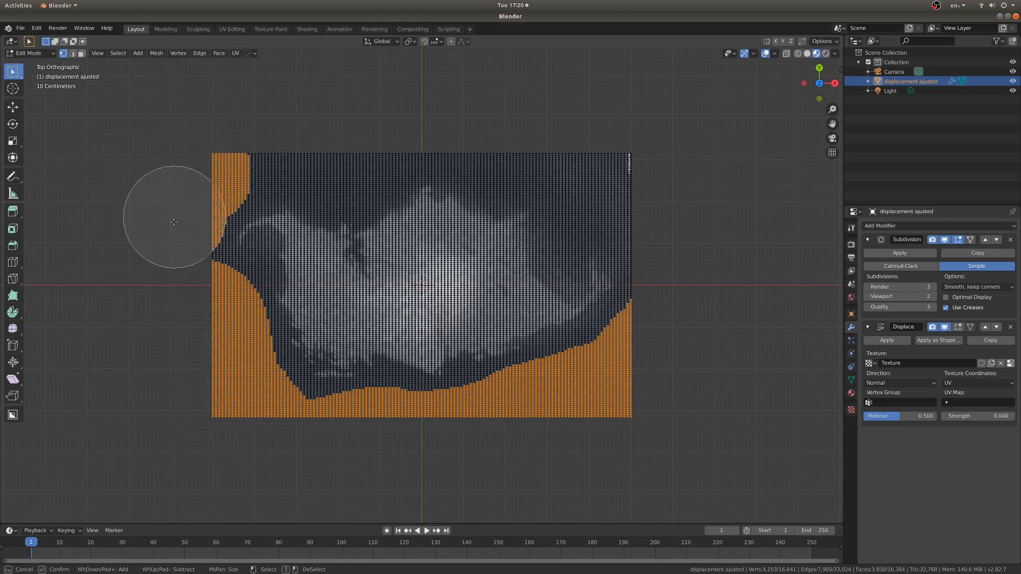
{"action": "mouse_move", "coordinate": [164, 226]}
{"action": "left_mouse_down"}
{"action": "mouse_move", "coordinate": [231, 143]}
{"action": "mouse_move", "coordinate": [292, 128]}
{"action": "mouse_move", "coordinate": [333, 144]}
{"action": "mouse_move", "coordinate": [404, 118]}
{"action": "mouse_move", "coordinate": [451, 118]}
{"action": "mouse_move", "coordinate": [604, 141]}
{"action": "left_mouse_up"}
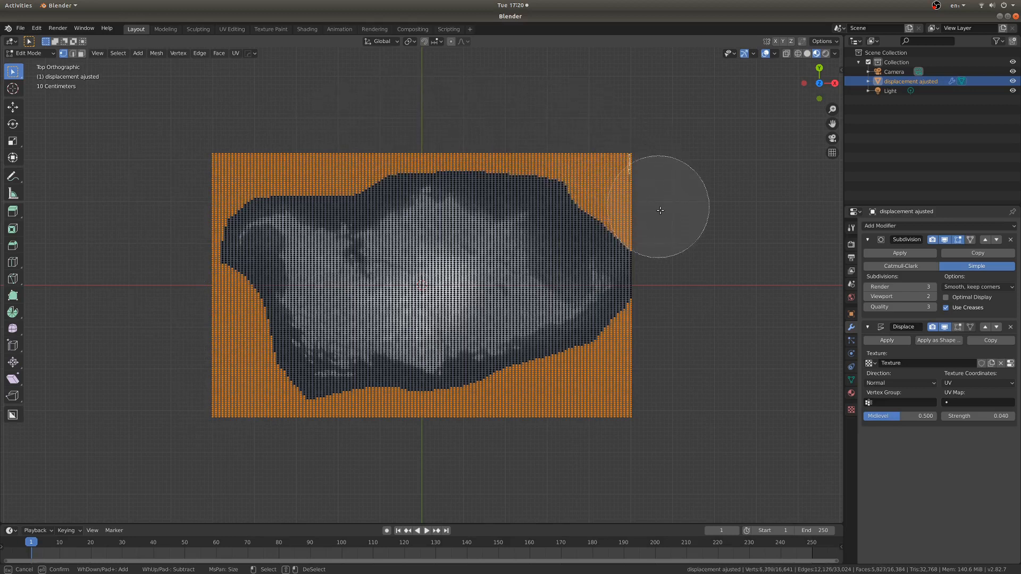
{"action": "left_click_drag", "start_coordinate": [673, 243], "coordinate": [684, 340]}
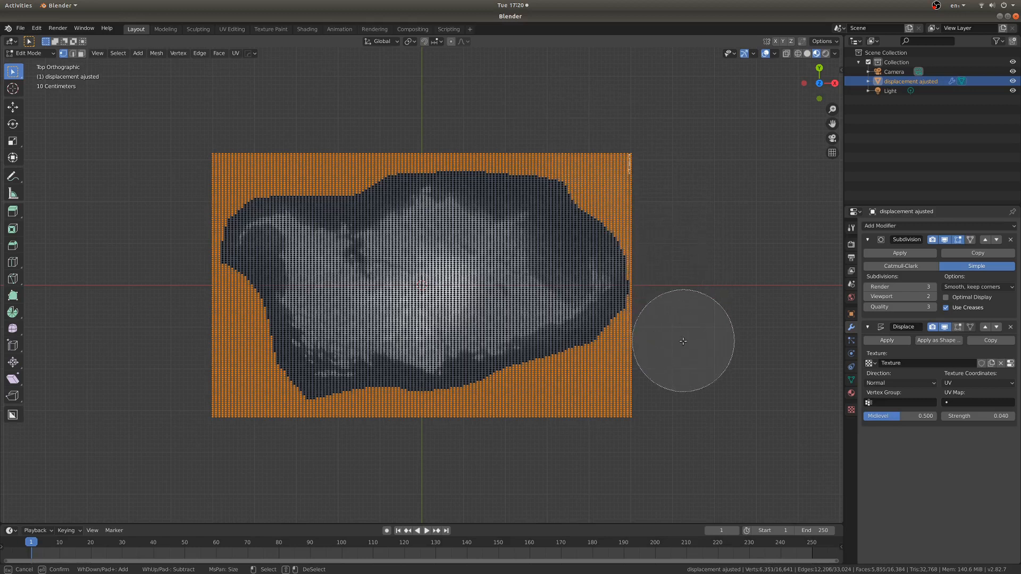
{"action": "key", "text": "Escape"}
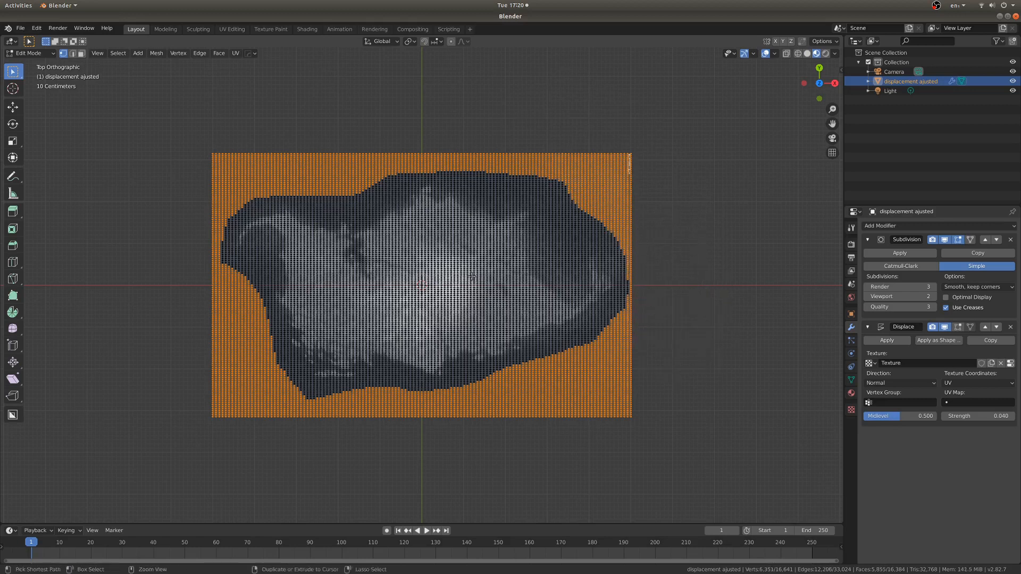
{"action": "key", "text": "ctrl+KP_Add"}
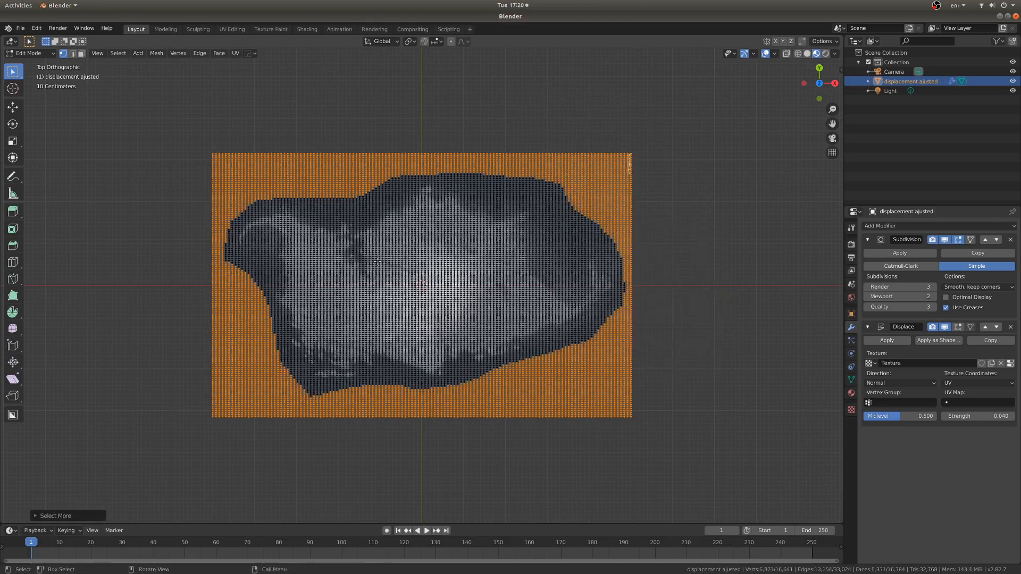
{"action": "middle_click_drag", "start_coordinate": [476, 305], "coordinate": [433, 296]}
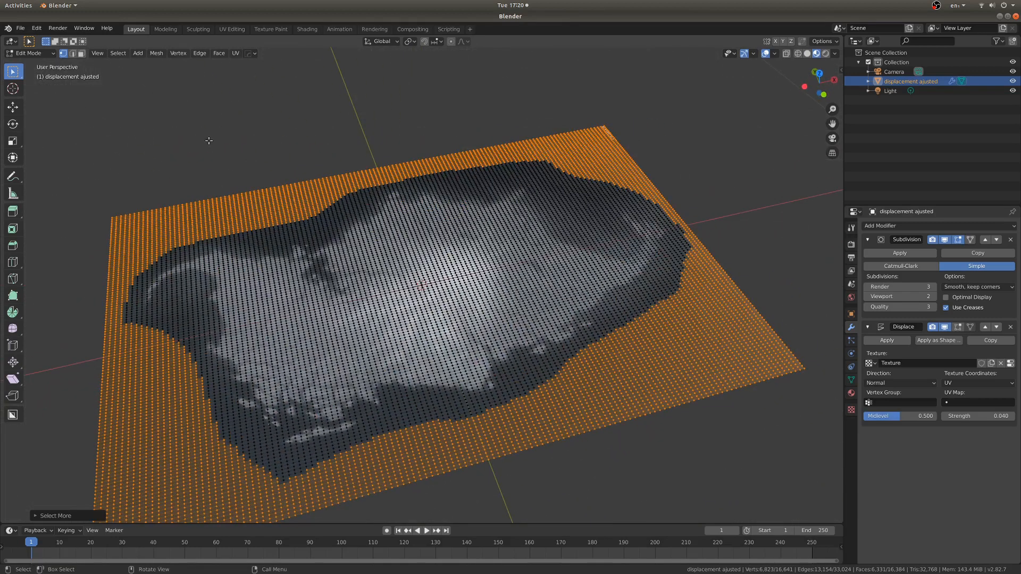
{"action": "left_click", "coordinate": [82, 54]}
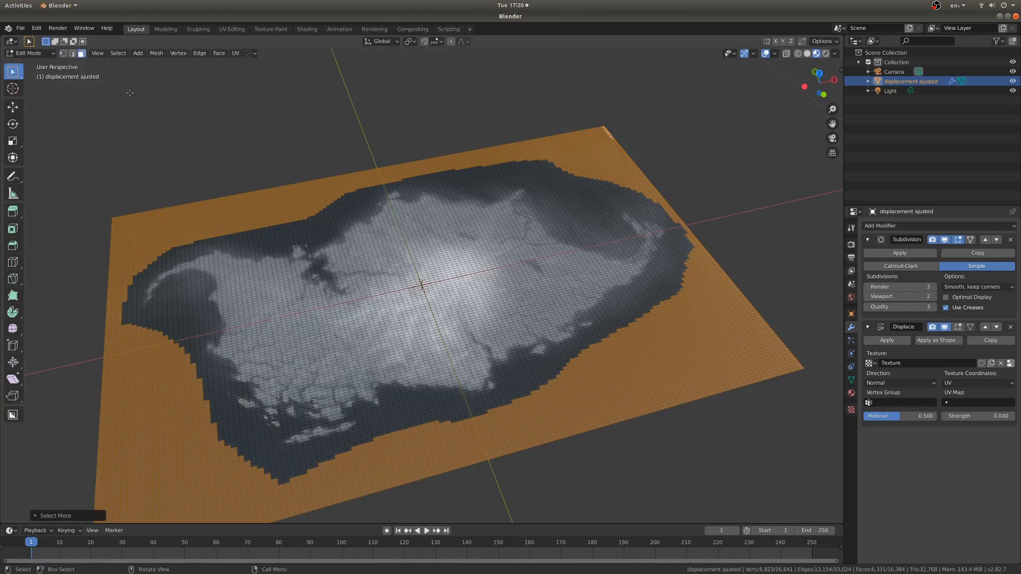
{"action": "key", "text": "x"}
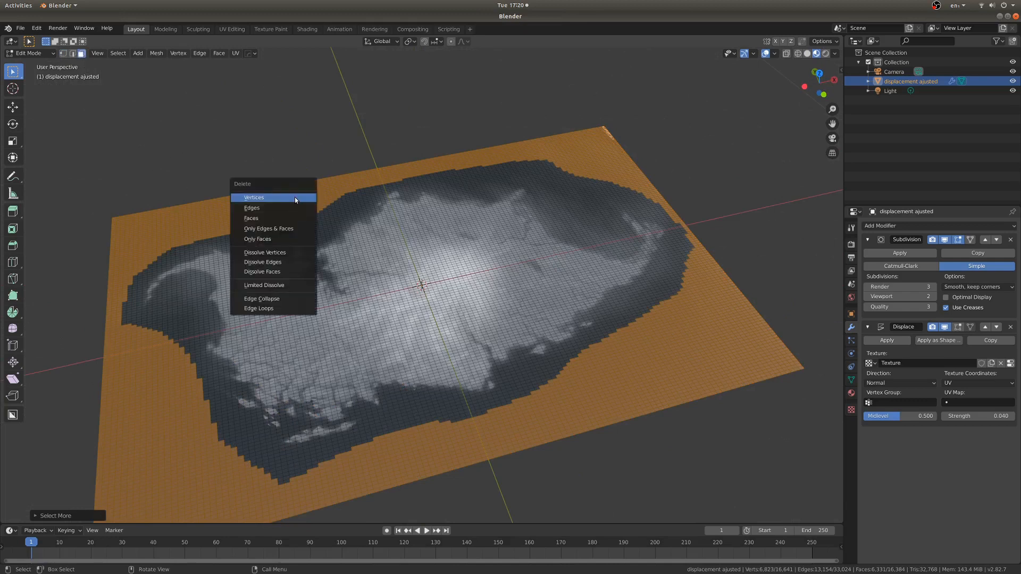
{"action": "left_click", "coordinate": [288, 220]}
{"action": "key", "text": "Tab"}
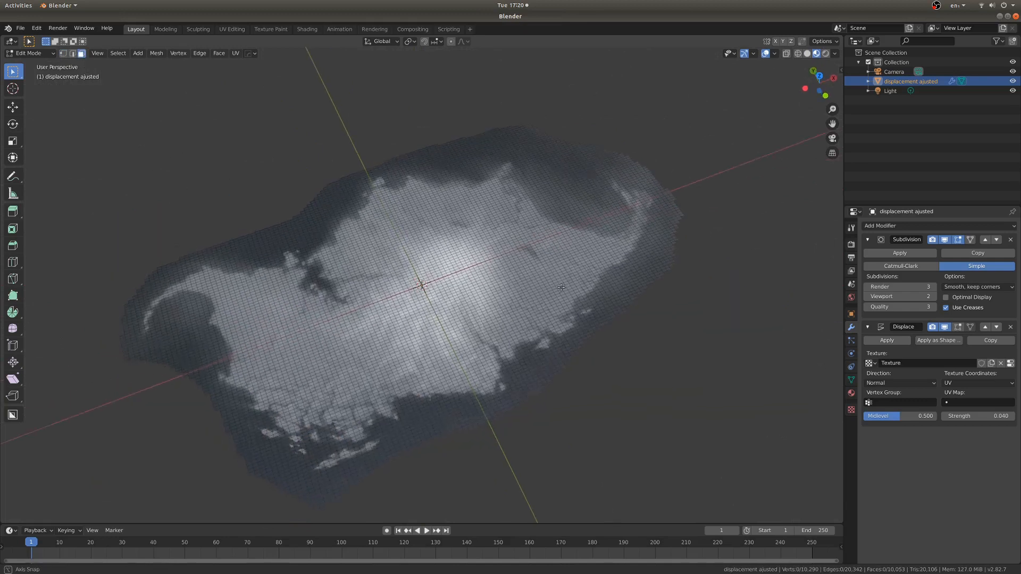
Step: Switch the viewport to Rendered shading and inspect the trimmed terrain's surface for shading artifacts
{"action": "middle_click_drag", "start_coordinate": [505, 206], "coordinate": [410, 312]}
{"action": "scroll", "coordinate": [428, 243], "scroll_direction": "up", "scroll_amount": 4}
{"action": "left_click", "coordinate": [477, 272]}
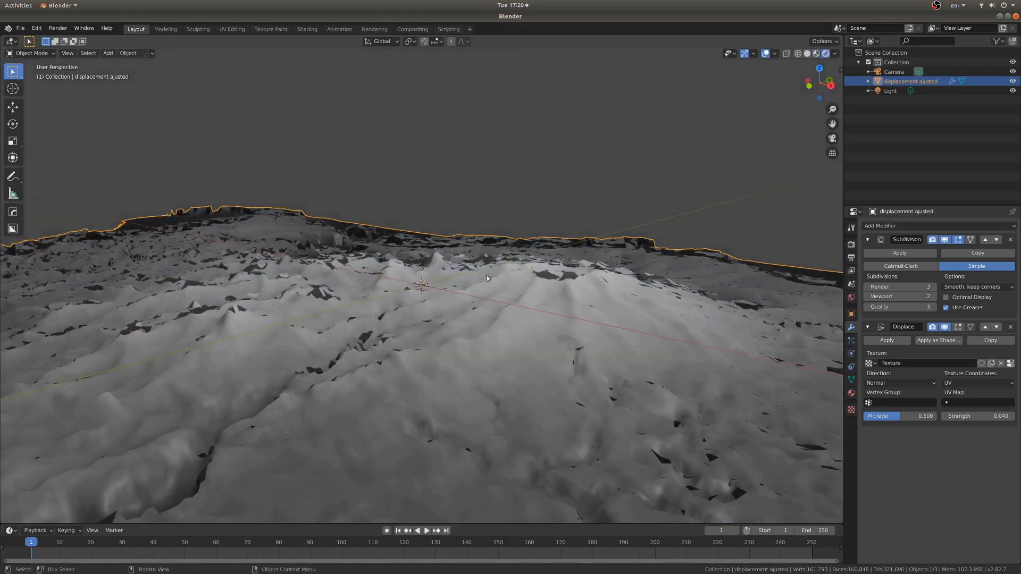
{"action": "mouse_move", "coordinate": [487, 276]}
{"action": "middle_mouse_down"}
{"action": "mouse_move", "coordinate": [534, 266]}
{"action": "mouse_move", "coordinate": [505, 284]}
{"action": "middle_mouse_up"}
{"action": "middle_click_drag", "start_coordinate": [222, 304], "coordinate": [487, 303]}
Step: Turn off Show Backface in the island material's settings and check the terrain from other angles
{"action": "left_click", "coordinate": [851, 392]}
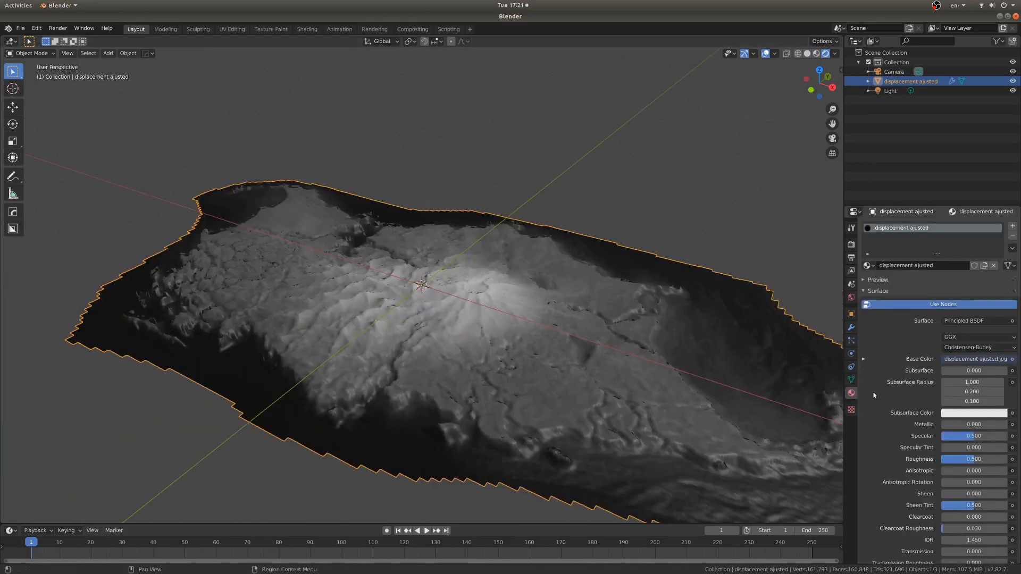
{"action": "scroll", "coordinate": [908, 384], "scroll_direction": "down", "scroll_amount": 10}
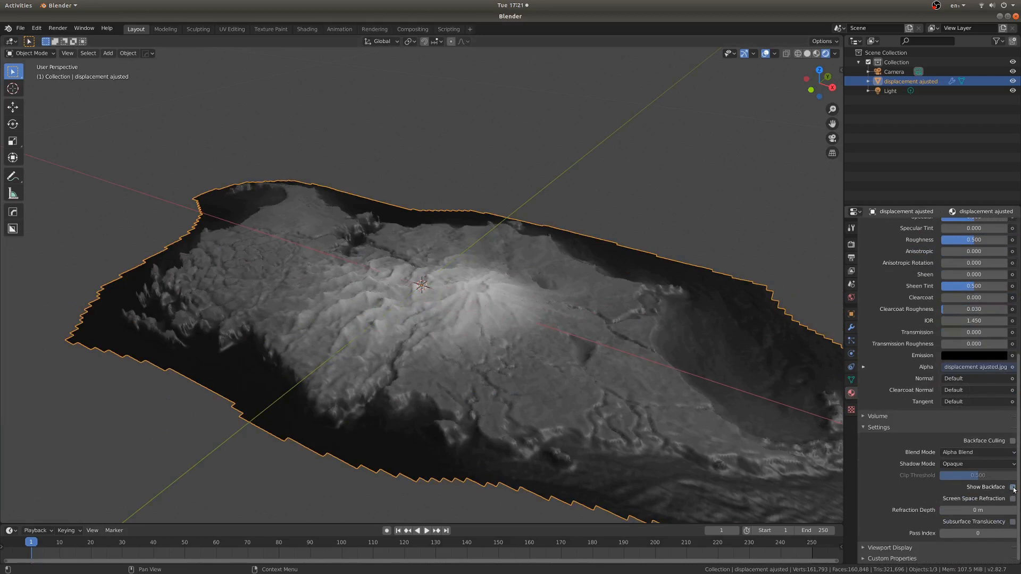
{"action": "middle_click_drag", "start_coordinate": [511, 366], "coordinate": [454, 365]}
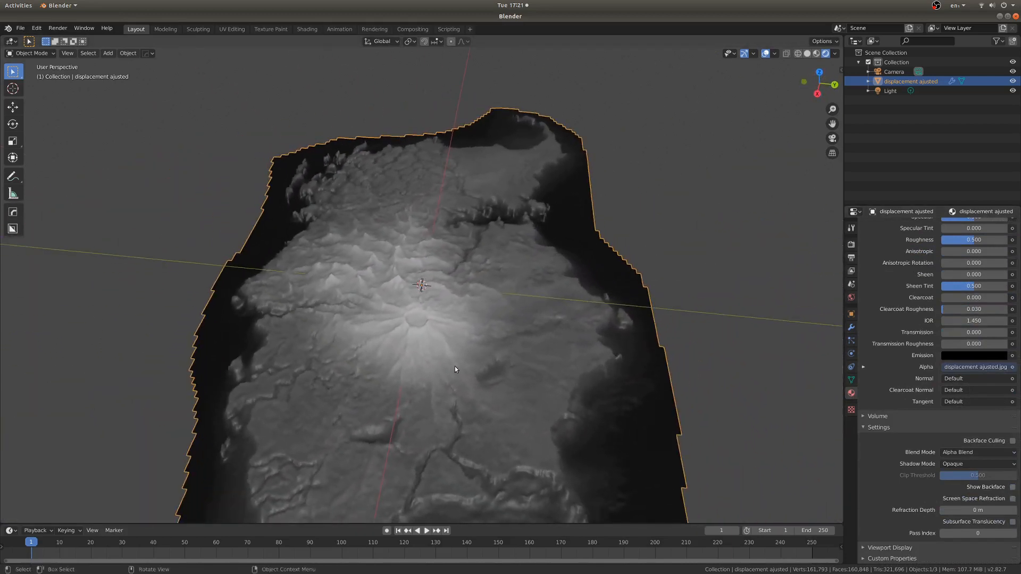
{"action": "middle_click_drag", "start_coordinate": [644, 143], "coordinate": [500, 295]}
Step: In the Shading workspace, move the image texture node away from the Principled BSDF and cut its Base Color and Alpha links
{"action": "left_click", "coordinate": [307, 30]}
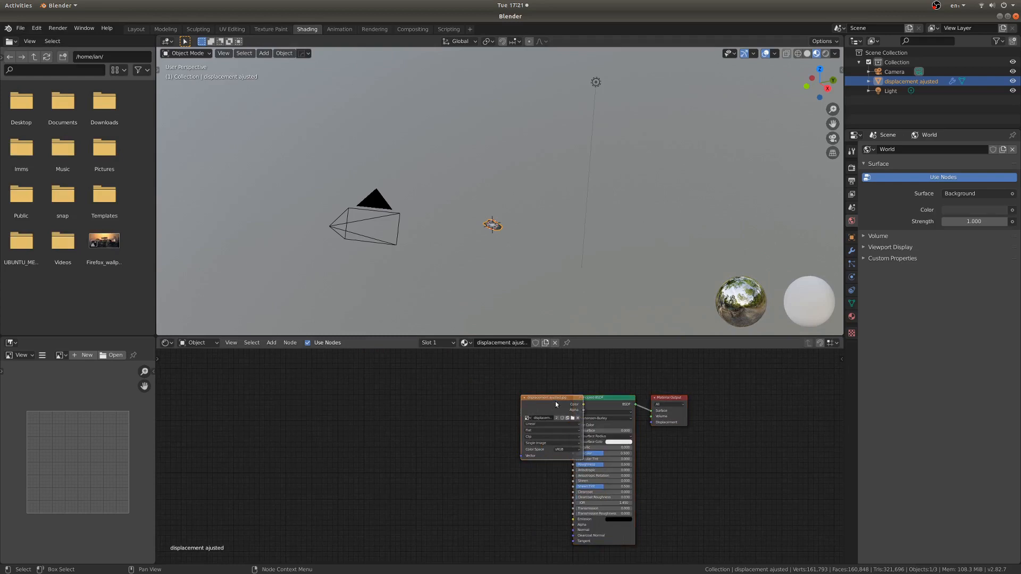
{"action": "left_click_drag", "start_coordinate": [555, 401], "coordinate": [336, 411]}
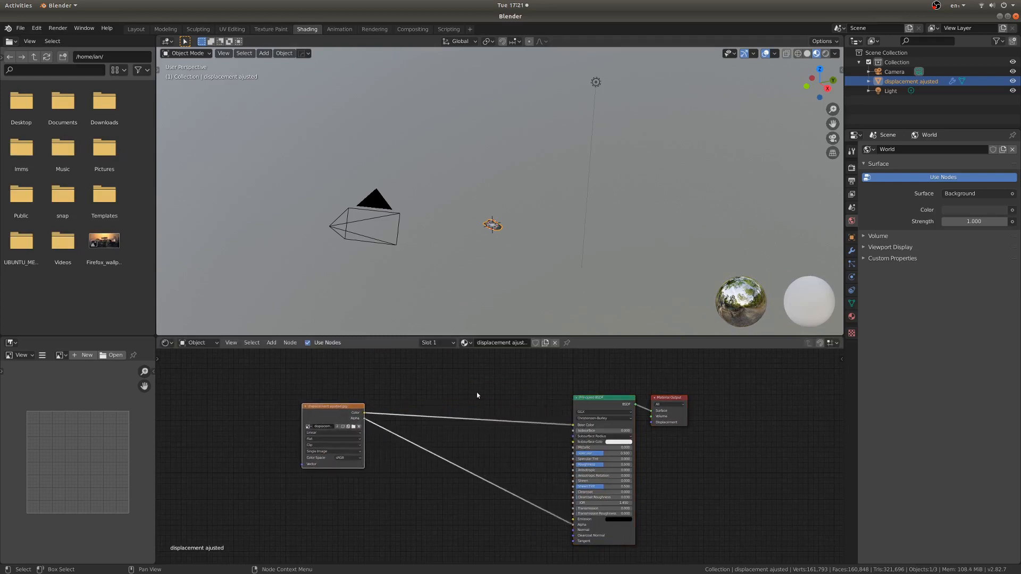
{"action": "right_click_drag", "start_coordinate": [488, 390], "coordinate": [491, 520], "text": "ctrl"}
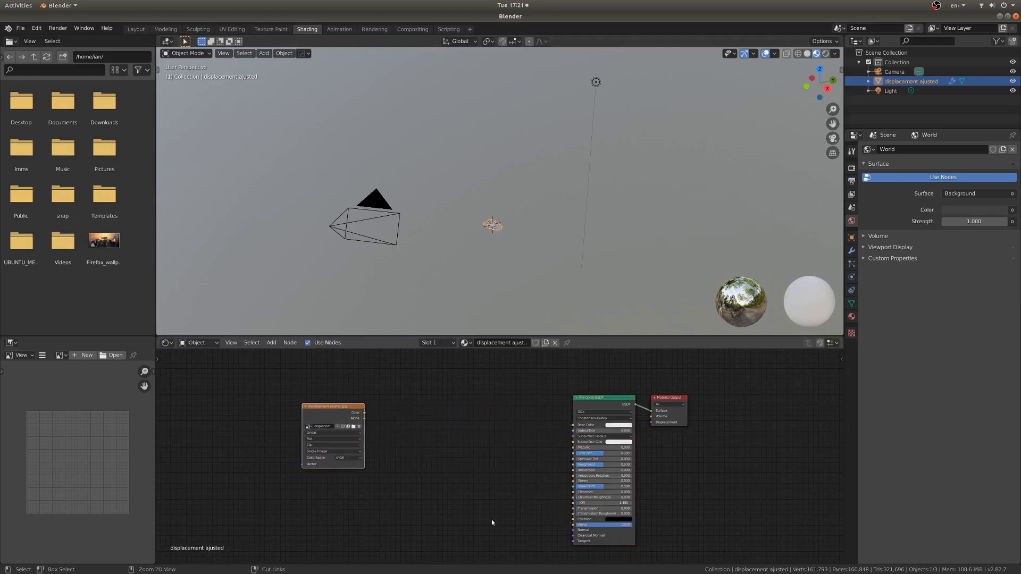
{"action": "left_click_drag", "start_coordinate": [324, 424], "coordinate": [297, 465]}
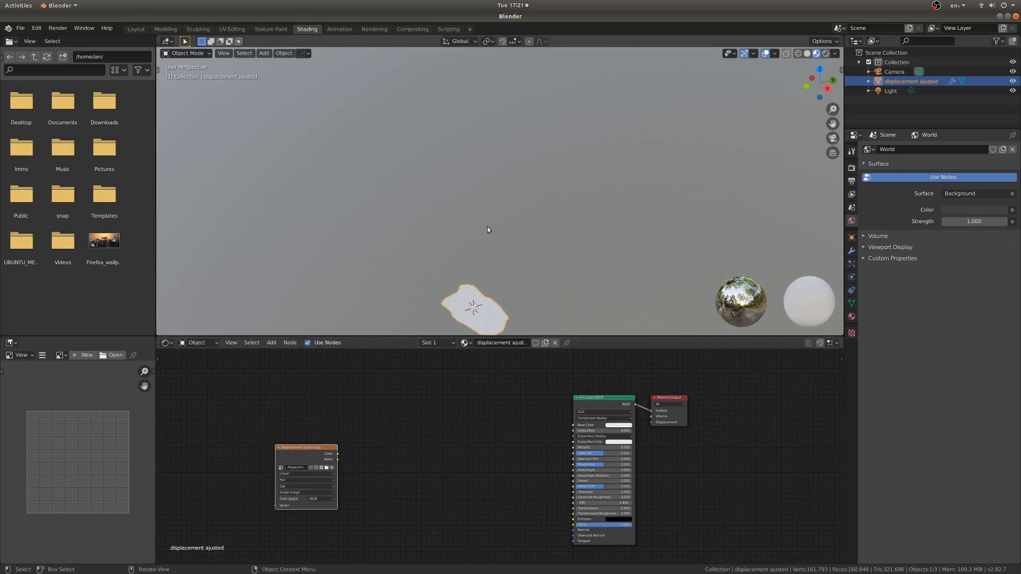
Step: Frame the island in the shading viewport and close the file browser and image editor areas to enlarge the workspace
{"action": "key", "text": "KP_Decimal"}
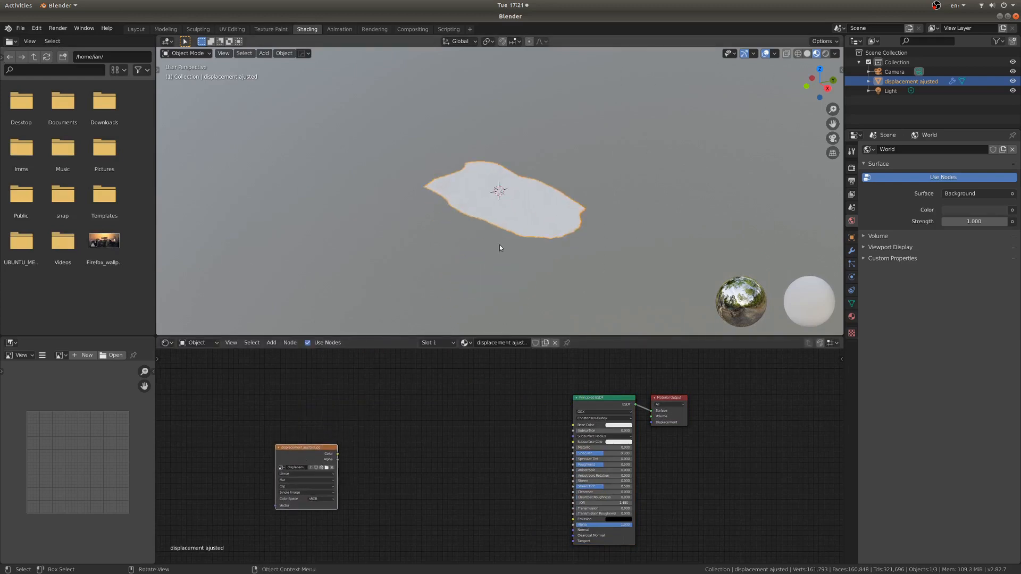
{"action": "middle_click_drag", "start_coordinate": [499, 245], "coordinate": [592, 226]}
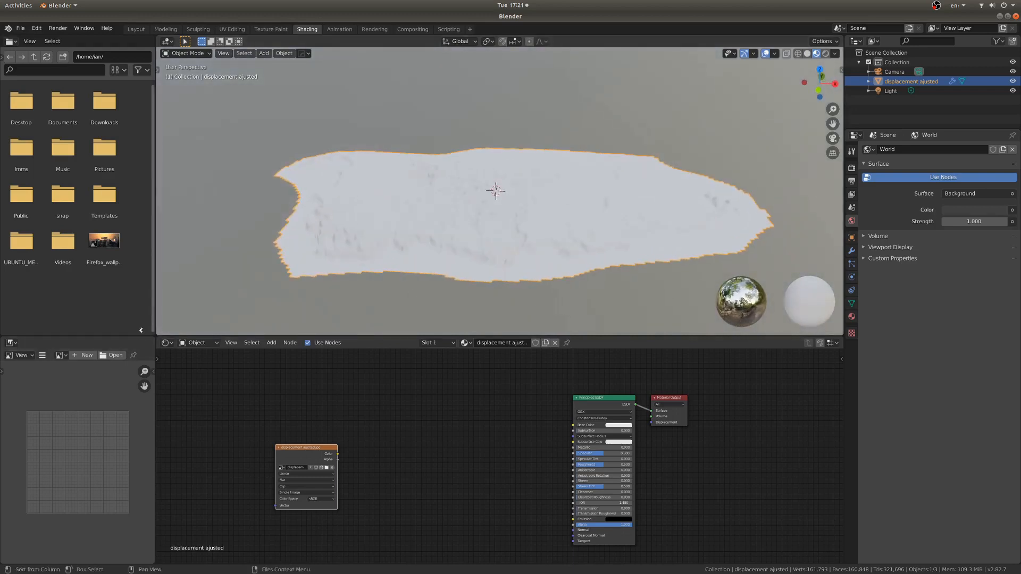
{"action": "left_click_drag", "start_coordinate": [141, 330], "coordinate": [101, 388]}
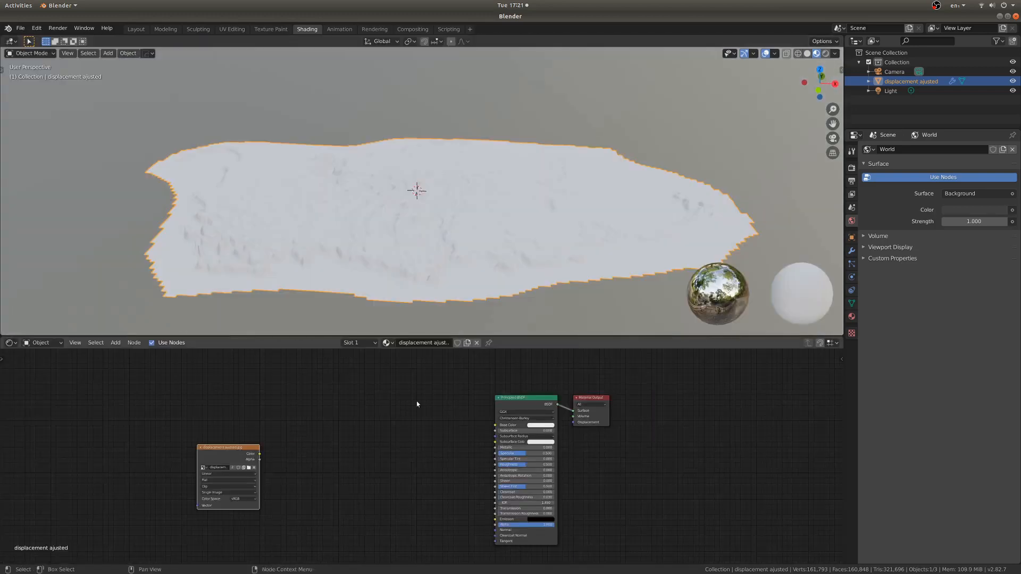
Step: Move the displacement ajusted.jpg texture node farther from the shader and place a duplicate of it nearer the Principled BSDF
{"action": "scroll", "coordinate": [357, 429], "scroll_direction": "up", "scroll_amount": 1}
{"action": "left_click_drag", "start_coordinate": [215, 450], "coordinate": [165, 476]}
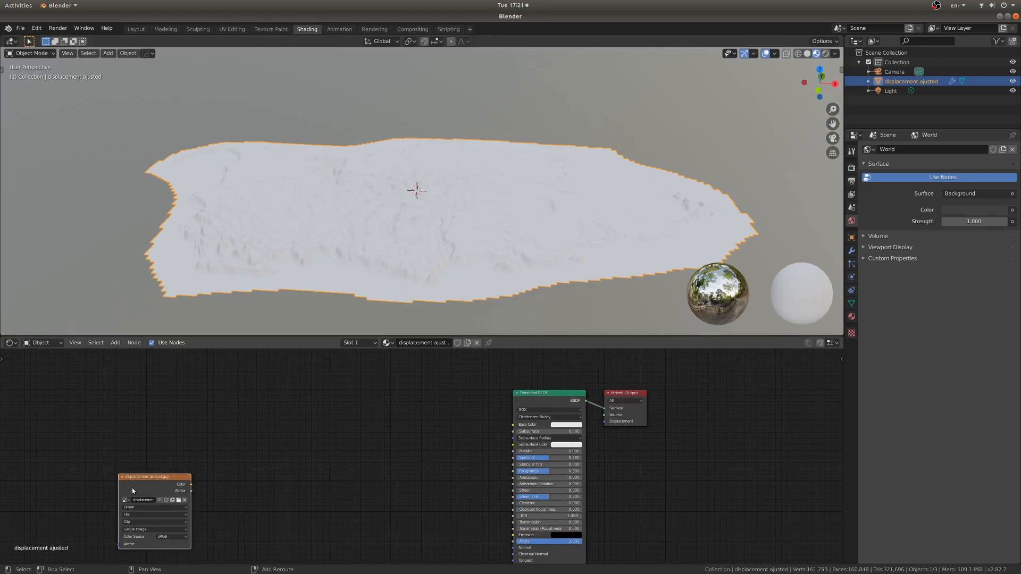
{"action": "key", "text": "shift+d"}
{"action": "left_click", "coordinate": [369, 416]}
{"action": "scroll", "coordinate": [369, 417], "scroll_direction": "up", "scroll_amount": 2}
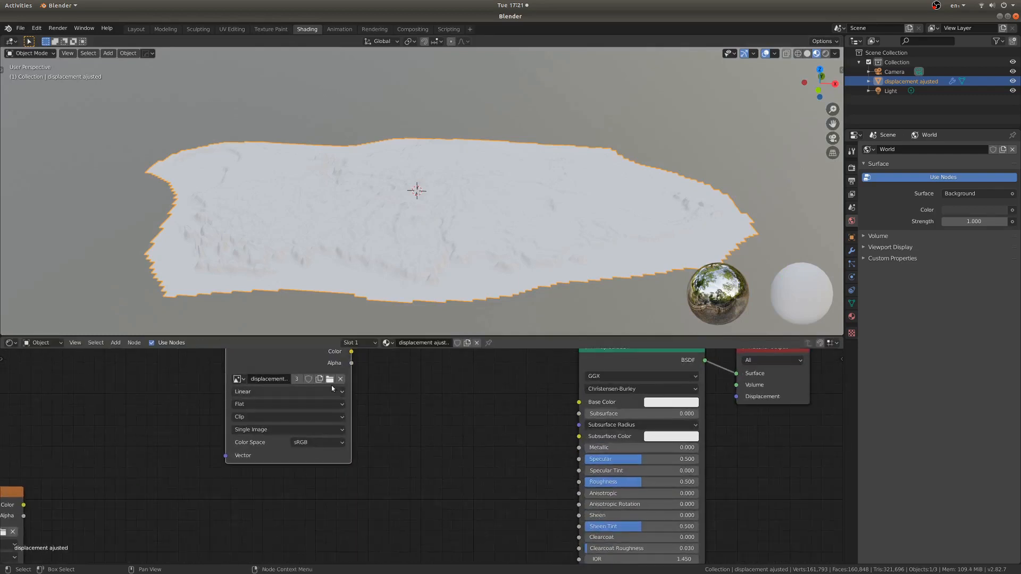
Step: Load the early Bionicle Mata Nui color map image into the duplicated texture node
{"action": "left_click", "coordinate": [330, 379]}
{"action": "scroll", "coordinate": [521, 281], "scroll_direction": "down", "scroll_amount": 2}
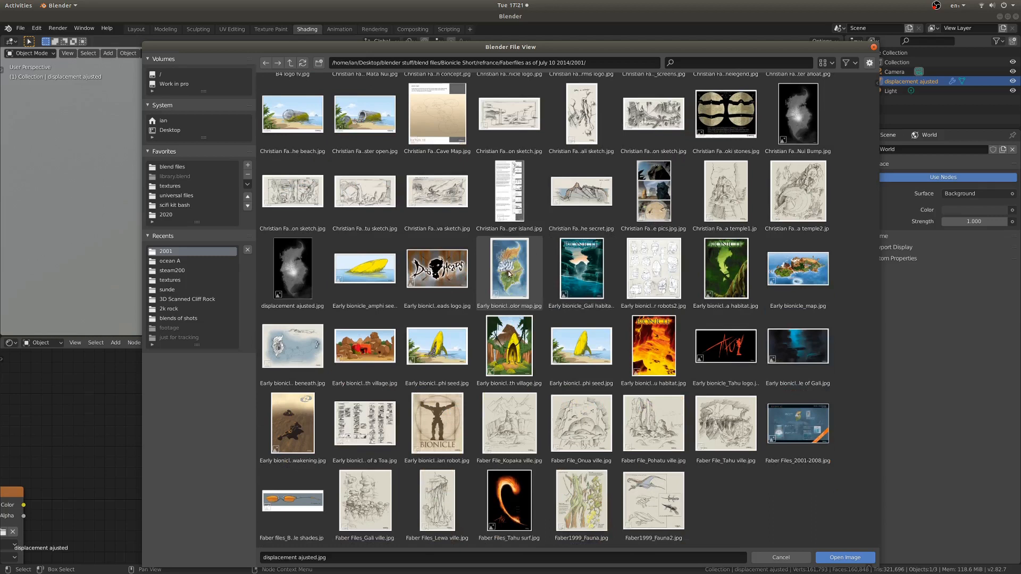
{"action": "double_click", "coordinate": [508, 273]}
{"action": "scroll", "coordinate": [436, 410], "scroll_direction": "down", "scroll_amount": 2}
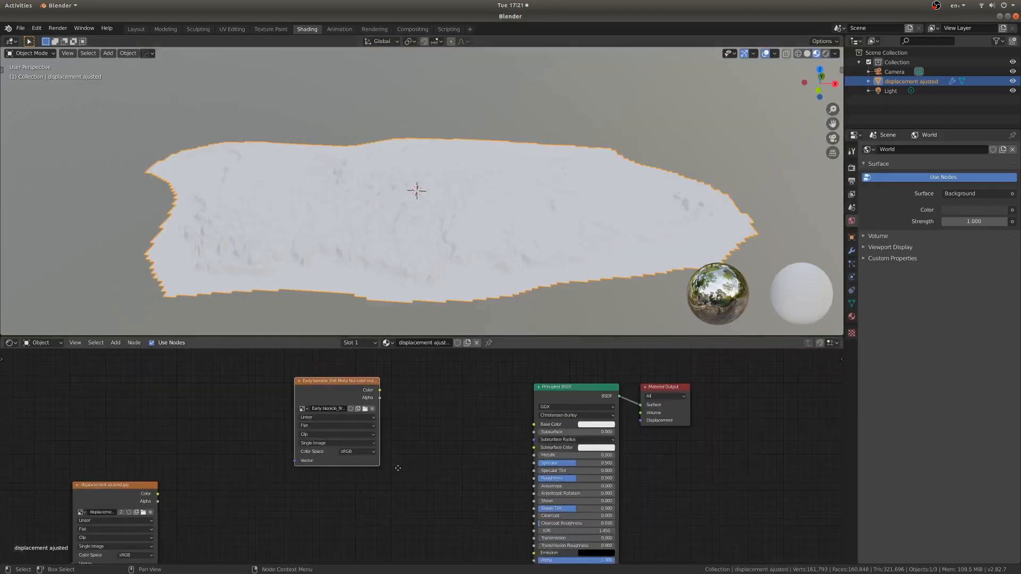
{"action": "scroll", "coordinate": [355, 398], "scroll_direction": "up", "scroll_amount": 1}
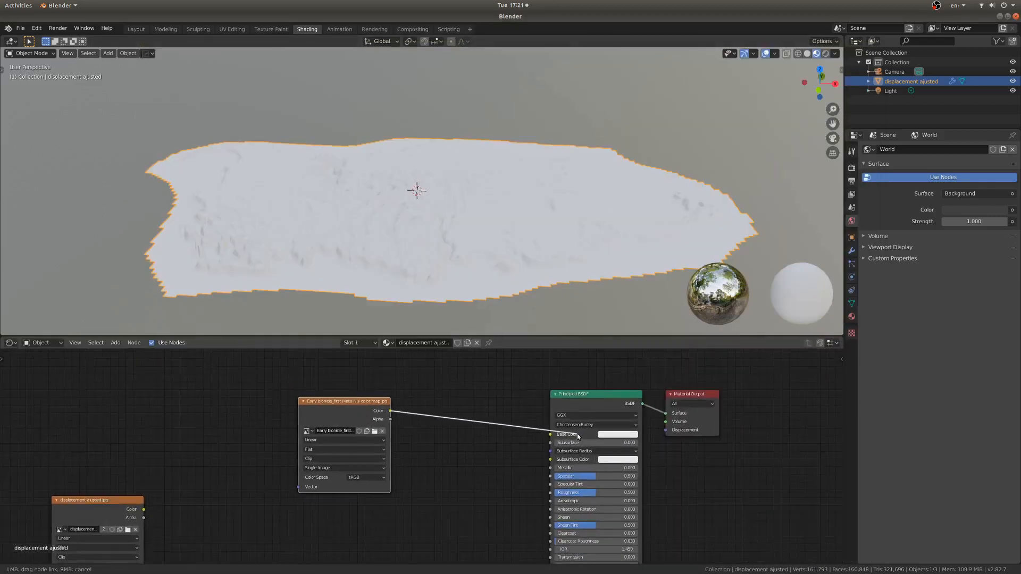
Step: Connect the Mata Nui color map's Color output to the Principled BSDF's Base Color and inspect the textured island
{"action": "left_click_drag", "start_coordinate": [557, 438], "coordinate": [553, 435]}
{"action": "scroll", "coordinate": [392, 266], "scroll_direction": "up", "scroll_amount": 4}
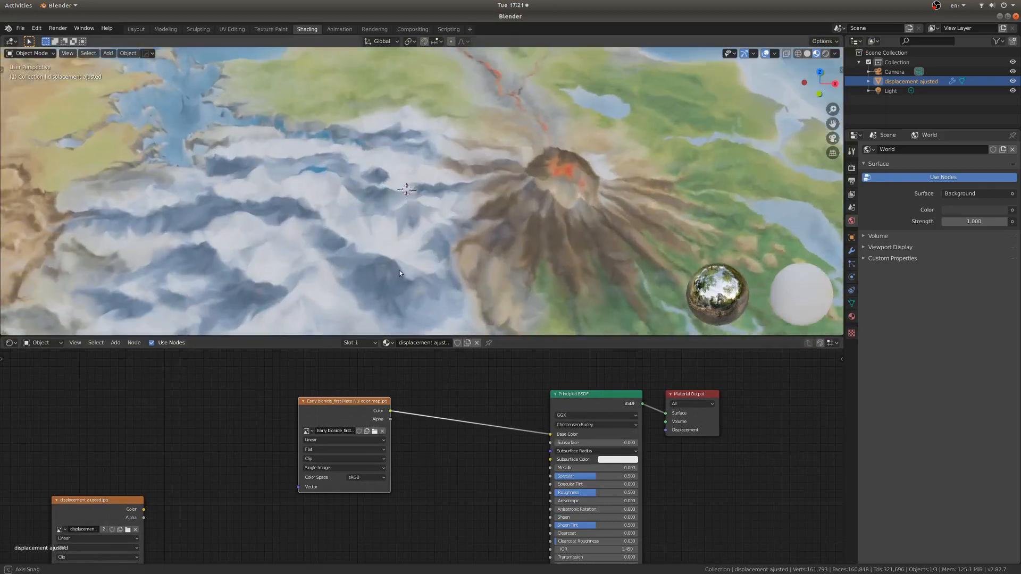
{"action": "middle_click_drag", "start_coordinate": [400, 270], "coordinate": [355, 301]}
{"action": "middle_click_drag", "start_coordinate": [495, 242], "coordinate": [361, 160], "text": "shift"}
{"action": "scroll", "coordinate": [369, 186], "scroll_direction": "up", "scroll_amount": 3}
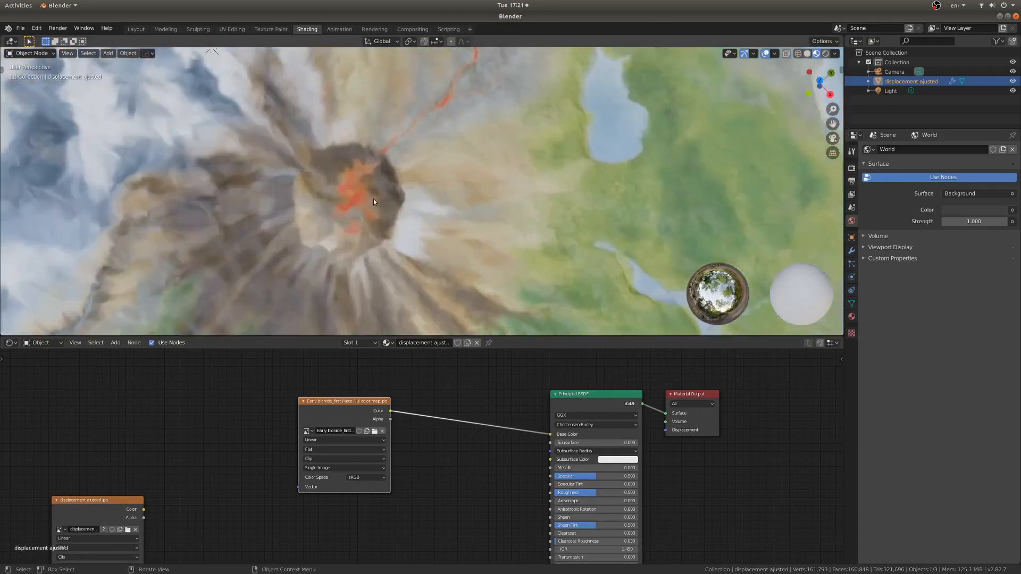
{"action": "middle_click_drag", "start_coordinate": [373, 198], "coordinate": [448, 178]}
{"action": "scroll", "coordinate": [415, 224], "scroll_direction": "down", "scroll_amount": 4}
{"action": "scroll", "coordinate": [413, 224], "scroll_direction": "up", "scroll_amount": 3}
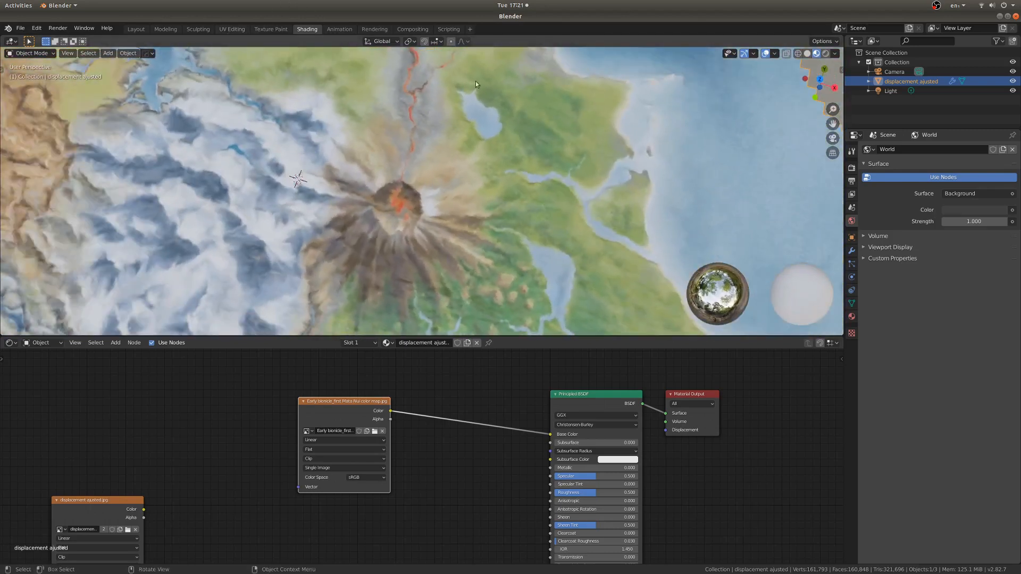
{"action": "scroll", "coordinate": [495, 182], "scroll_direction": "down", "scroll_amount": 3}
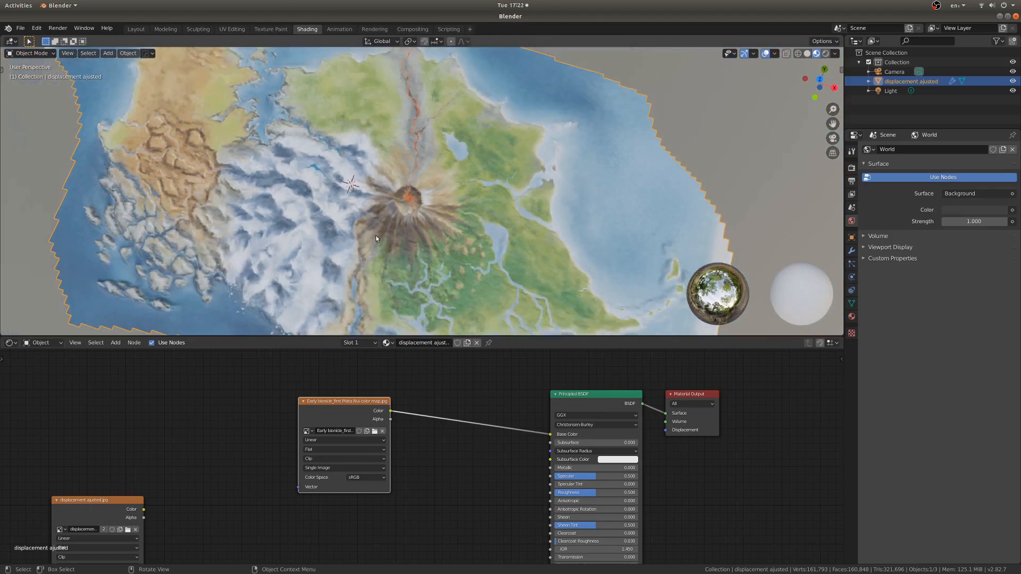
{"action": "middle_click_drag", "start_coordinate": [404, 202], "coordinate": [537, 181]}
{"action": "scroll", "coordinate": [521, 213], "scroll_direction": "down", "scroll_amount": 5}
{"action": "scroll", "coordinate": [455, 458], "scroll_direction": "down", "scroll_amount": 3}
Step: Move the color map texture node farther from the shader and also connect its Color output to the Principled BSDF's Normal input
{"action": "middle_click_drag", "start_coordinate": [455, 459], "coordinate": [537, 396]}
{"action": "scroll", "coordinate": [461, 439], "scroll_direction": "up", "scroll_amount": 3}
{"action": "middle_click_drag", "start_coordinate": [453, 353], "coordinate": [455, 384]}
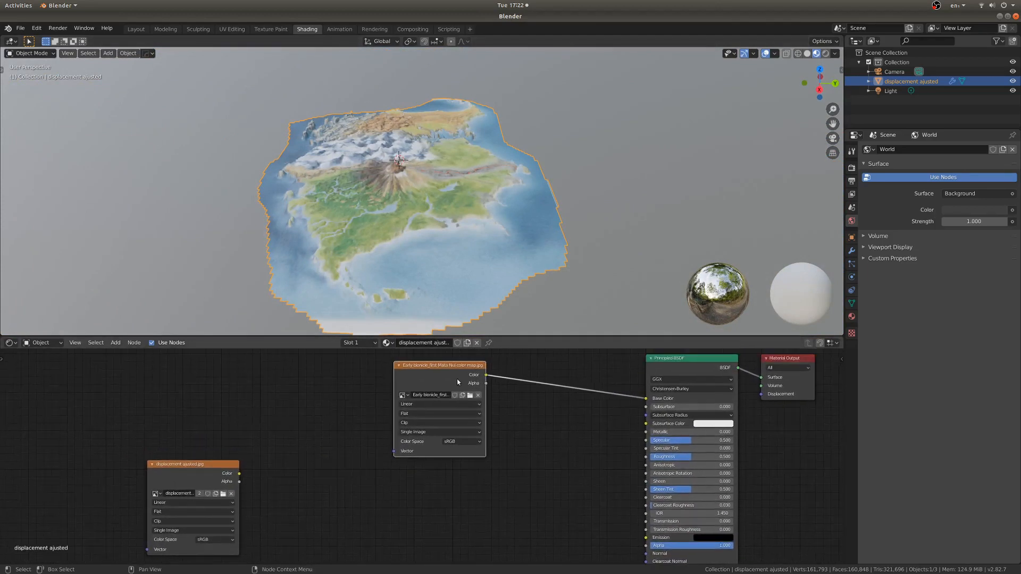
{"action": "left_click_drag", "start_coordinate": [457, 377], "coordinate": [412, 392]}
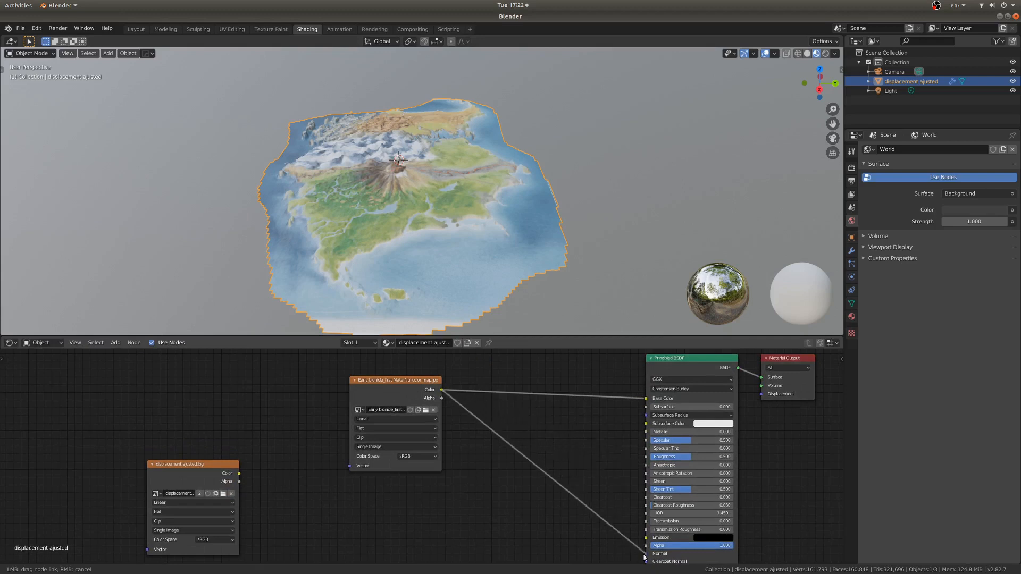
{"action": "left_click_drag", "start_coordinate": [644, 556], "coordinate": [645, 554]}
Step: Insert a Bump node into the Normal link and feed the color map's Color into its Height input
{"action": "scroll", "coordinate": [409, 443], "scroll_direction": "up", "scroll_amount": 4}
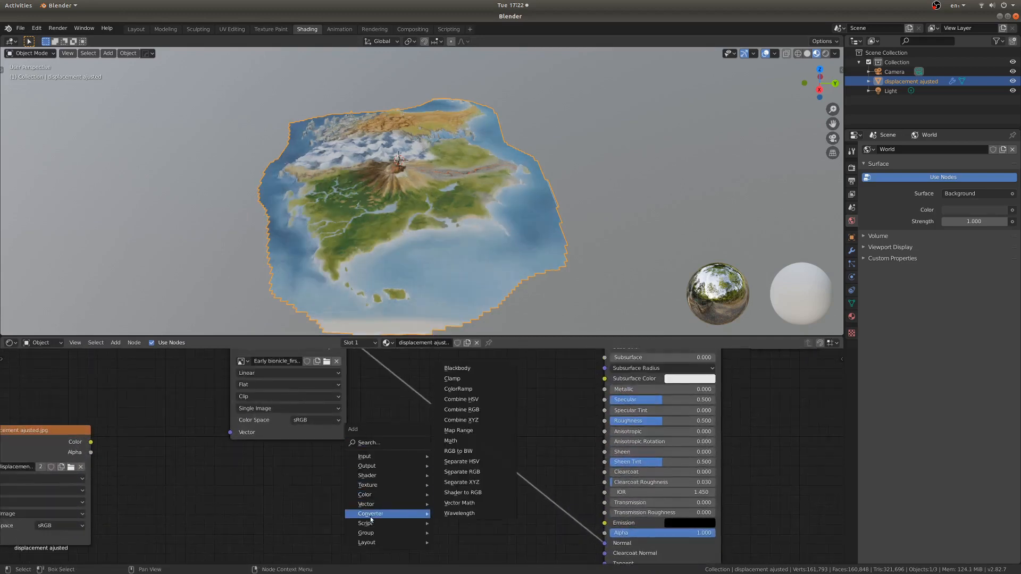
{"action": "mouse_move", "coordinate": [375, 508]}
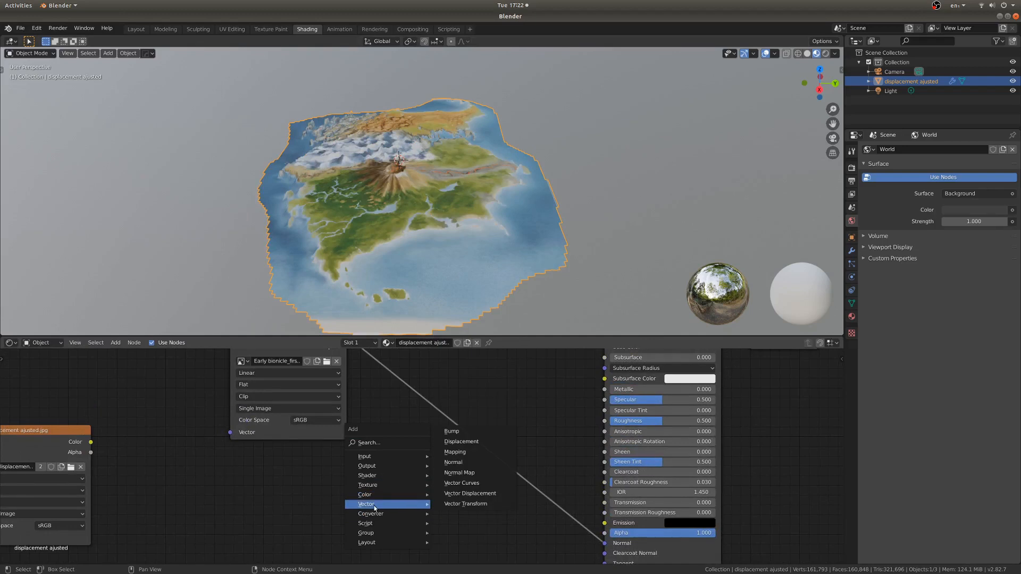
{"action": "left_click", "coordinate": [469, 437]}
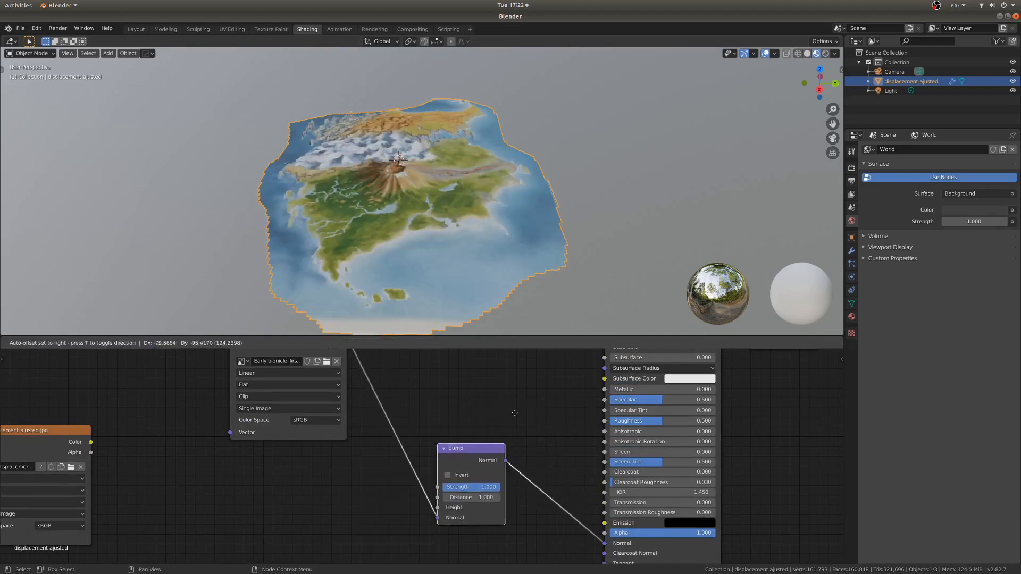
{"action": "left_click", "coordinate": [478, 430]}
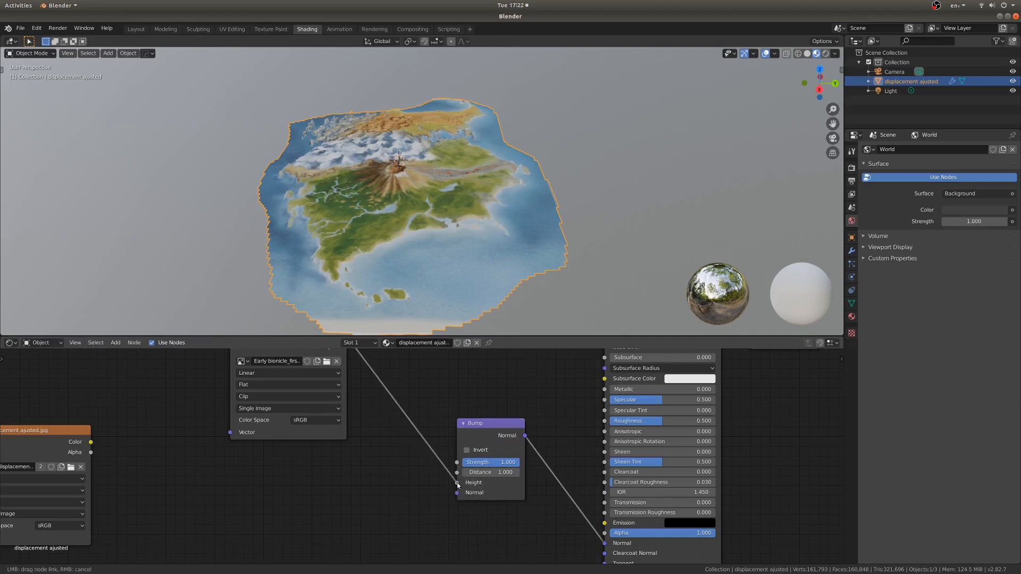
{"action": "left_click_drag", "start_coordinate": [458, 485], "coordinate": [457, 482]}
Step: Set the Bump node's Strength to 0.587 while comparing the relief on the island
{"action": "scroll", "coordinate": [408, 193], "scroll_direction": "up", "scroll_amount": 10}
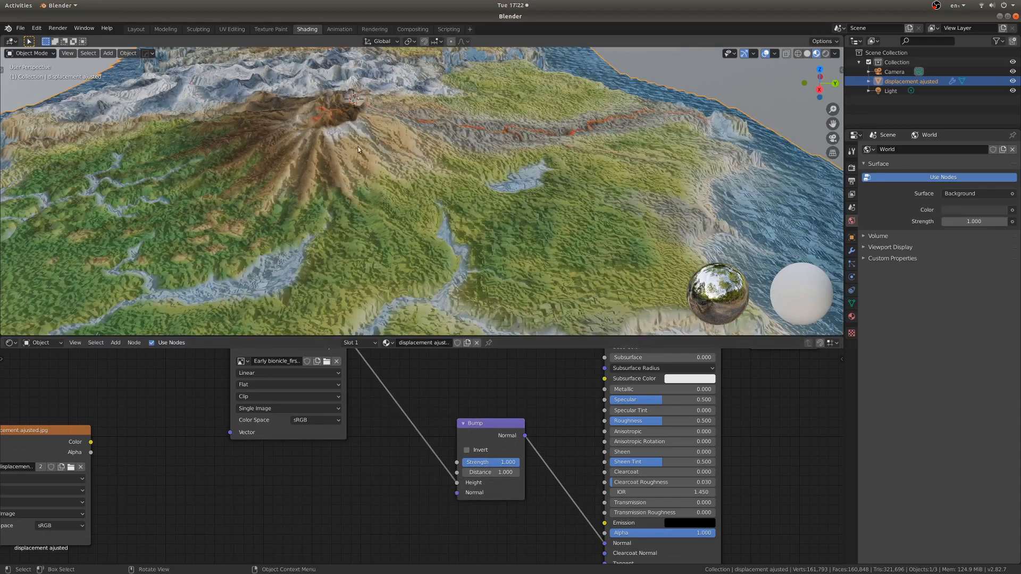
{"action": "middle_click_drag", "start_coordinate": [358, 150], "coordinate": [465, 157]}
{"action": "scroll", "coordinate": [389, 457], "scroll_direction": "down", "scroll_amount": 3}
{"action": "scroll", "coordinate": [388, 467], "scroll_direction": "up", "scroll_amount": 5}
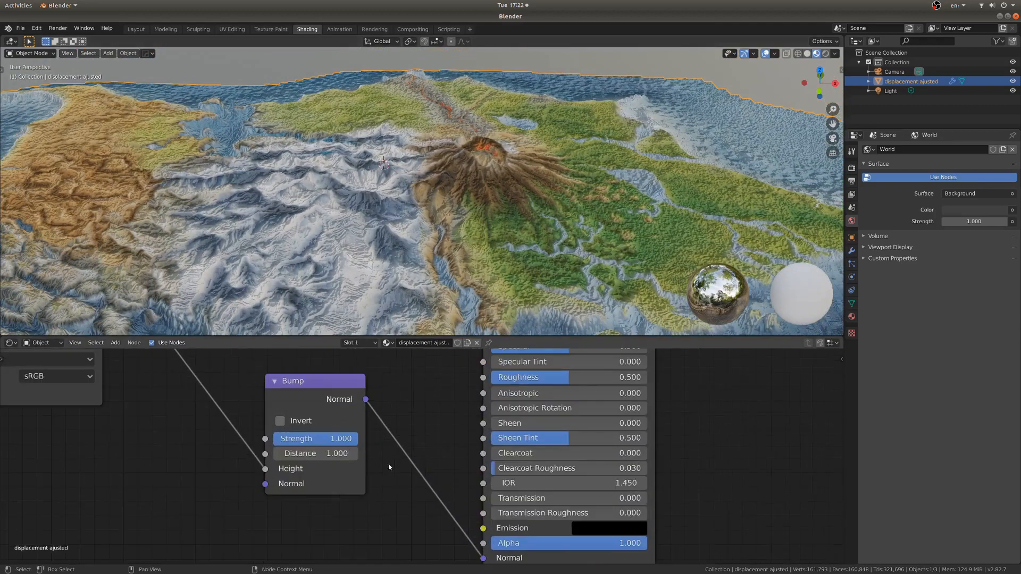
{"action": "mouse_move", "coordinate": [316, 438]}
{"action": "left_mouse_down"}
{"action": "mouse_move", "coordinate": [290, 438]}
{"action": "mouse_move", "coordinate": [322, 438]}
{"action": "left_mouse_up"}
{"action": "middle_click_drag", "start_coordinate": [457, 239], "coordinate": [540, 189]}
{"action": "left_click_drag", "start_coordinate": [315, 438], "coordinate": [313, 438]}
{"action": "middle_click_drag", "start_coordinate": [457, 245], "coordinate": [504, 180]}
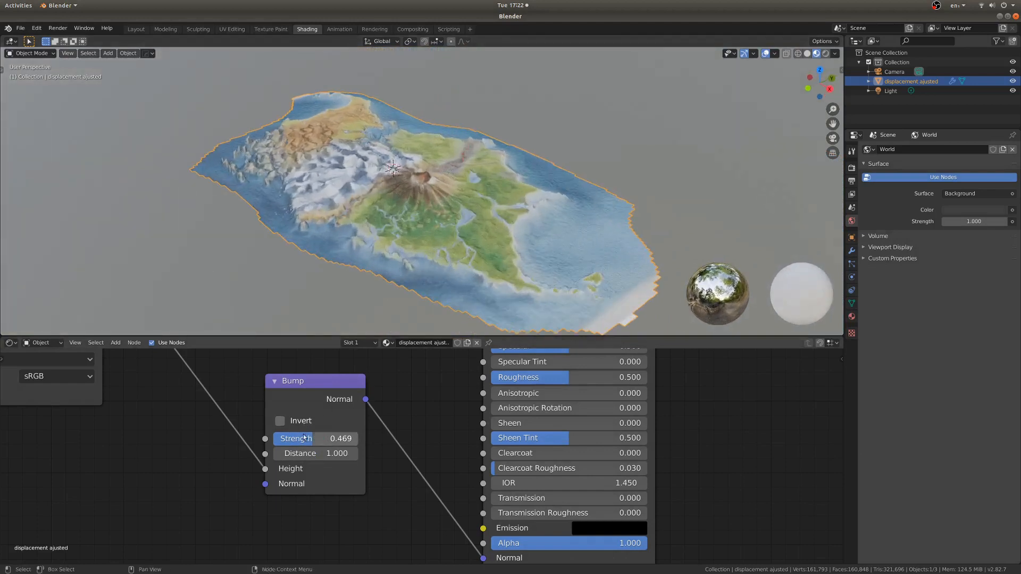
{"action": "left_click_drag", "start_coordinate": [298, 439], "coordinate": [359, 438]}
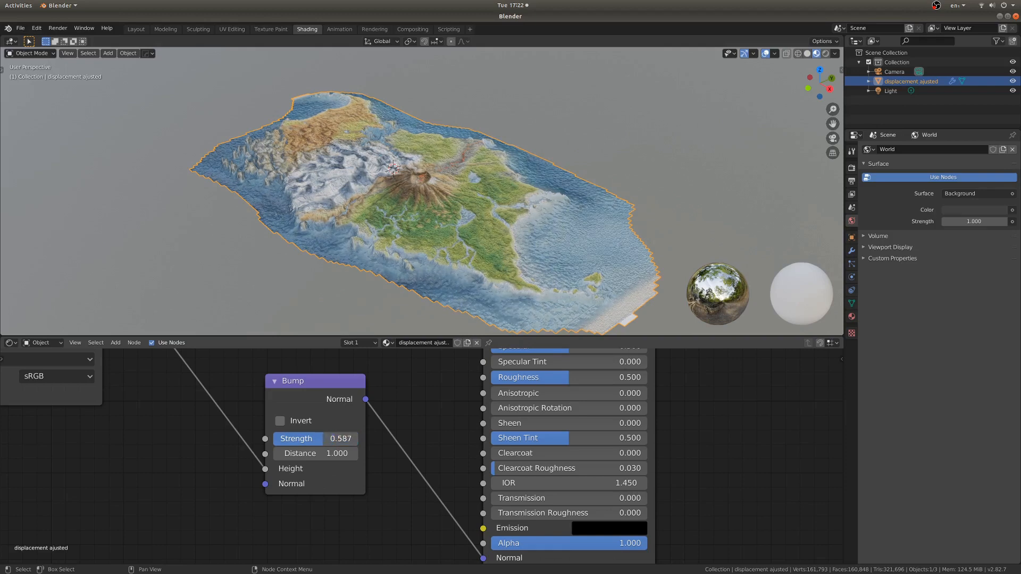
{"action": "middle_click_drag", "start_coordinate": [510, 218], "coordinate": [464, 226]}
Step: Connect the displacement ajusted.jpg texture's Color output to the Principled BSDF's Roughness and place that node below the color map node
{"action": "key", "text": "Home"}
{"action": "scroll", "coordinate": [429, 452], "scroll_direction": "up", "scroll_amount": 2}
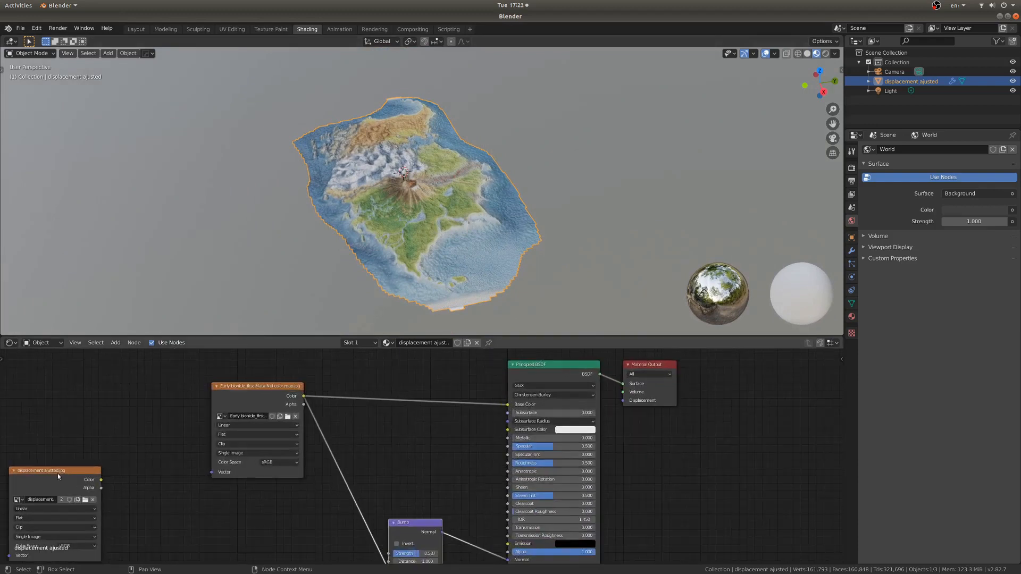
{"action": "left_click_drag", "start_coordinate": [57, 473], "coordinate": [108, 457]}
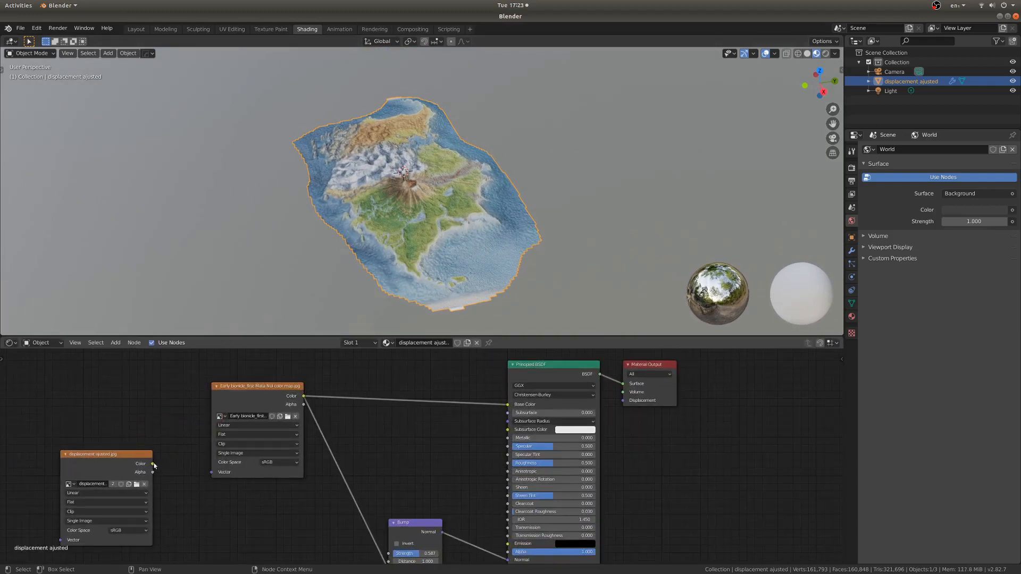
{"action": "left_click_drag", "start_coordinate": [516, 465], "coordinate": [515, 464]}
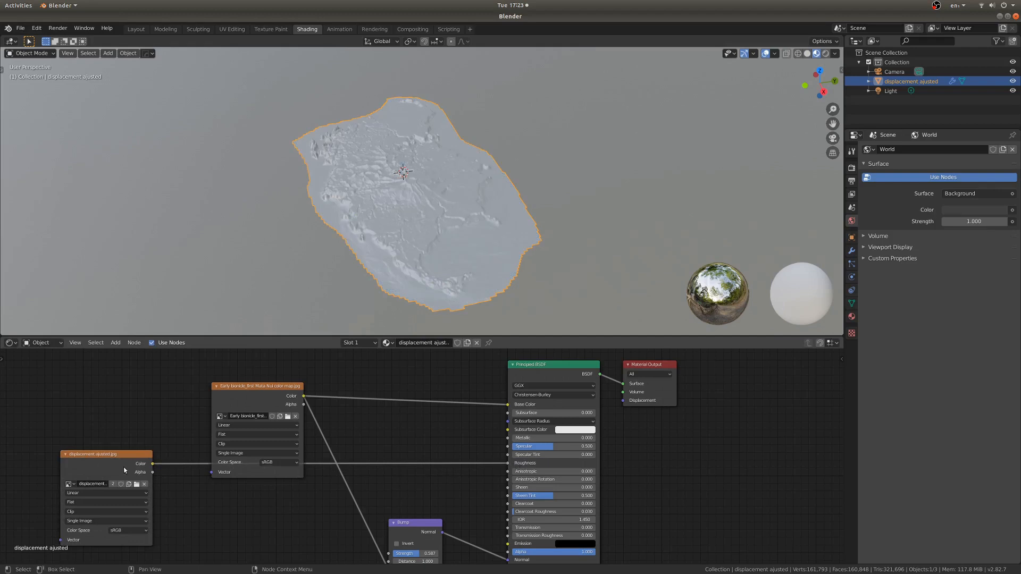
{"action": "left_click_drag", "start_coordinate": [112, 455], "coordinate": [247, 504]}
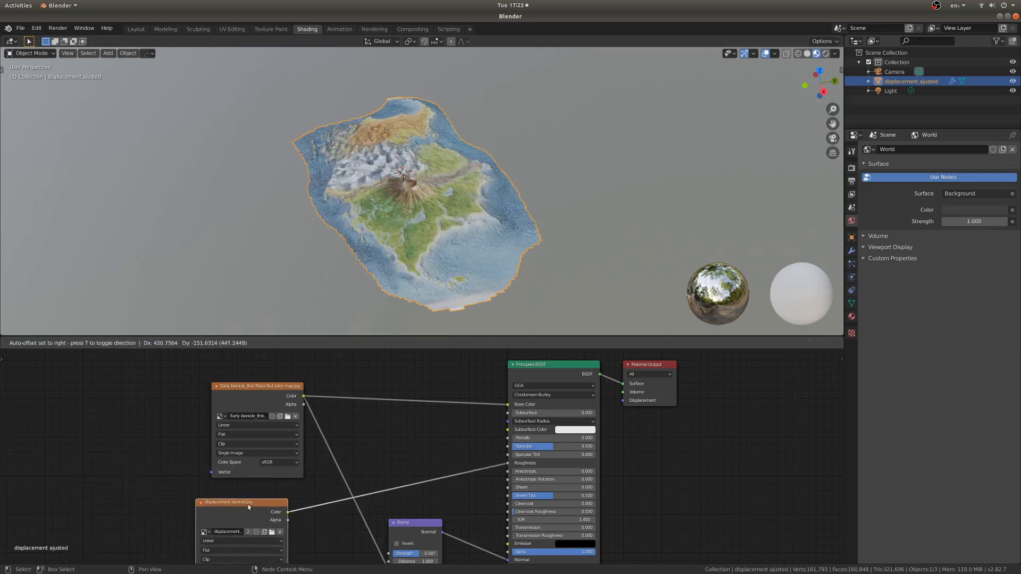
Step: Examine the island's surface with the new roughness from near and far, and view its bare relief in solid shading
{"action": "scroll", "coordinate": [474, 187], "scroll_direction": "up", "scroll_amount": 5}
{"action": "mouse_move", "coordinate": [476, 188]}
{"action": "middle_mouse_down"}
{"action": "mouse_move", "coordinate": [441, 161]}
{"action": "mouse_move", "coordinate": [475, 183]}
{"action": "mouse_move", "coordinate": [507, 168]}
{"action": "mouse_move", "coordinate": [529, 190]}
{"action": "mouse_move", "coordinate": [564, 179]}
{"action": "mouse_move", "coordinate": [510, 225]}
{"action": "mouse_move", "coordinate": [434, 237]}
{"action": "mouse_move", "coordinate": [427, 206]}
{"action": "mouse_move", "coordinate": [391, 210]}
{"action": "mouse_move", "coordinate": [459, 212]}
{"action": "mouse_move", "coordinate": [489, 183]}
{"action": "middle_mouse_up"}
{"action": "scroll", "coordinate": [454, 226], "scroll_direction": "down", "scroll_amount": 6}
{"action": "scroll", "coordinate": [433, 237], "scroll_direction": "up", "scroll_amount": 4}
{"action": "scroll", "coordinate": [422, 196], "scroll_direction": "up", "scroll_amount": 4}
{"action": "scroll", "coordinate": [406, 213], "scroll_direction": "down", "scroll_amount": 6}
{"action": "key", "text": "z"}
{"action": "middle_click_drag", "start_coordinate": [482, 147], "coordinate": [499, 138]}
{"action": "middle_click_drag", "start_coordinate": [538, 189], "coordinate": [513, 184]}
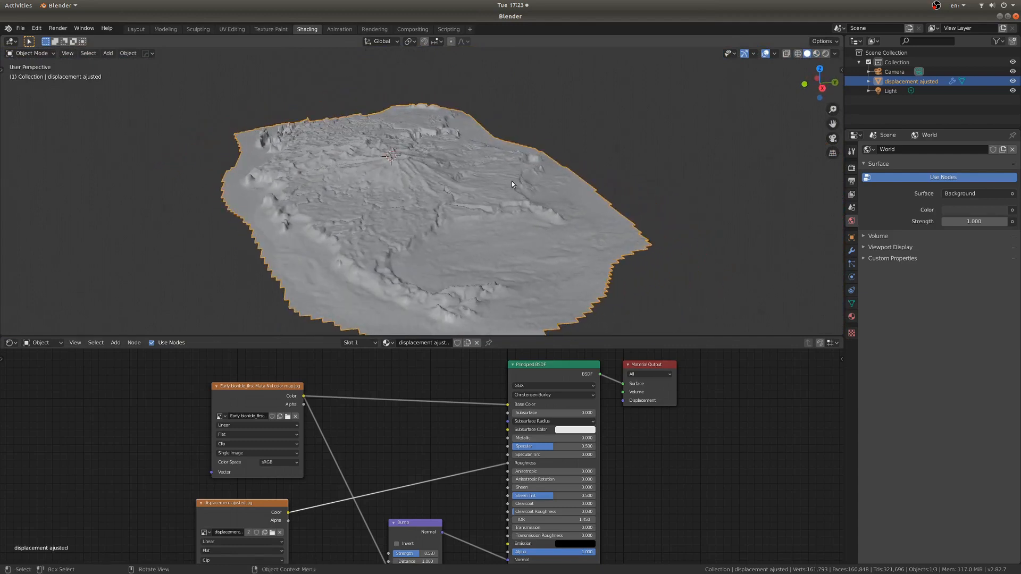
Step: Add a mesh plane through the island to serve as the water surface
{"action": "key", "text": "shift+a"}
{"action": "mouse_move", "coordinate": [526, 179]}
{"action": "left_click", "coordinate": [576, 183]}
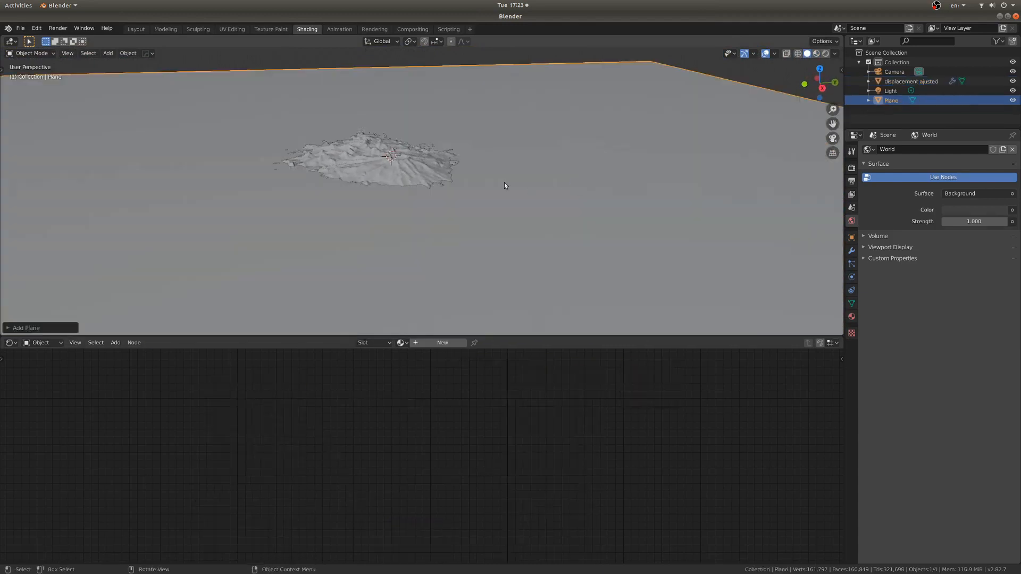
{"action": "middle_click_drag", "start_coordinate": [423, 109], "coordinate": [484, 151]}
Step: Raise the displaced island mesh slightly along the Z axis so its coastline stands above the new plane
{"action": "left_click", "coordinate": [498, 153]}
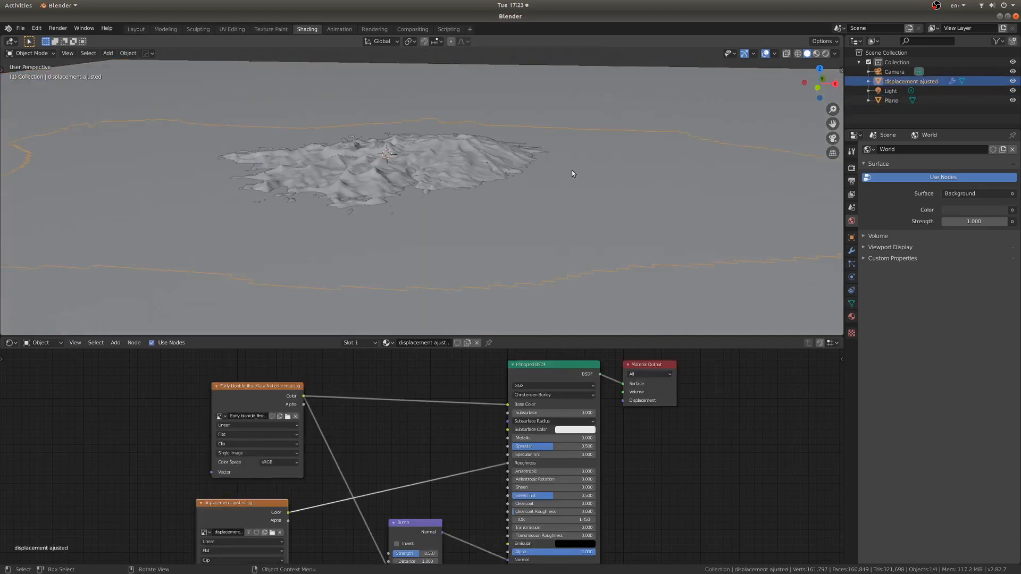
{"action": "key", "text": "g"}
{"action": "key", "text": "z"}
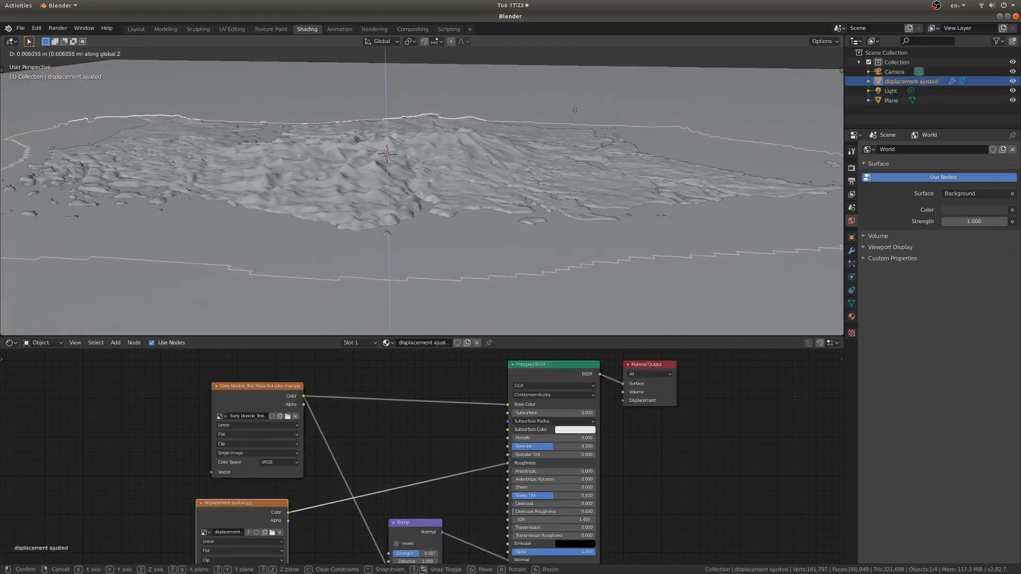
{"action": "left_click", "coordinate": [579, 82]}
Step: Switch the viewport to rendered shading, deselect everything and inspect the island's coastline against the plane
{"action": "key", "text": "z"}
{"action": "left_click", "coordinate": [516, 208]}
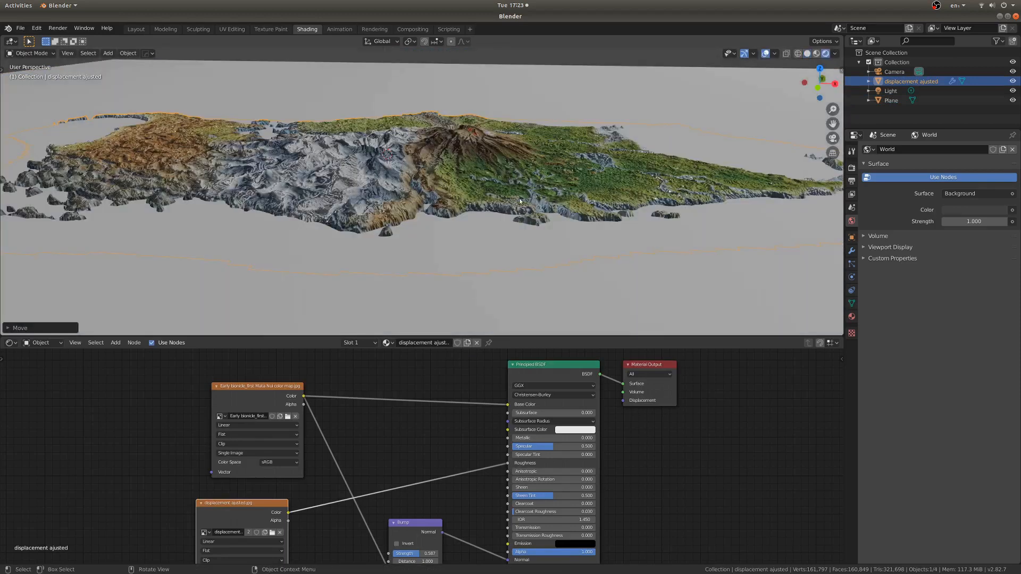
{"action": "scroll", "coordinate": [519, 203], "scroll_direction": "down", "scroll_amount": 5}
{"action": "mouse_move", "coordinate": [522, 198]}
{"action": "middle_mouse_down"}
{"action": "mouse_move", "coordinate": [559, 221]}
{"action": "mouse_move", "coordinate": [496, 200]}
{"action": "mouse_move", "coordinate": [427, 196]}
{"action": "mouse_move", "coordinate": [444, 196]}
{"action": "middle_mouse_up"}
{"action": "key", "text": "alt+a"}
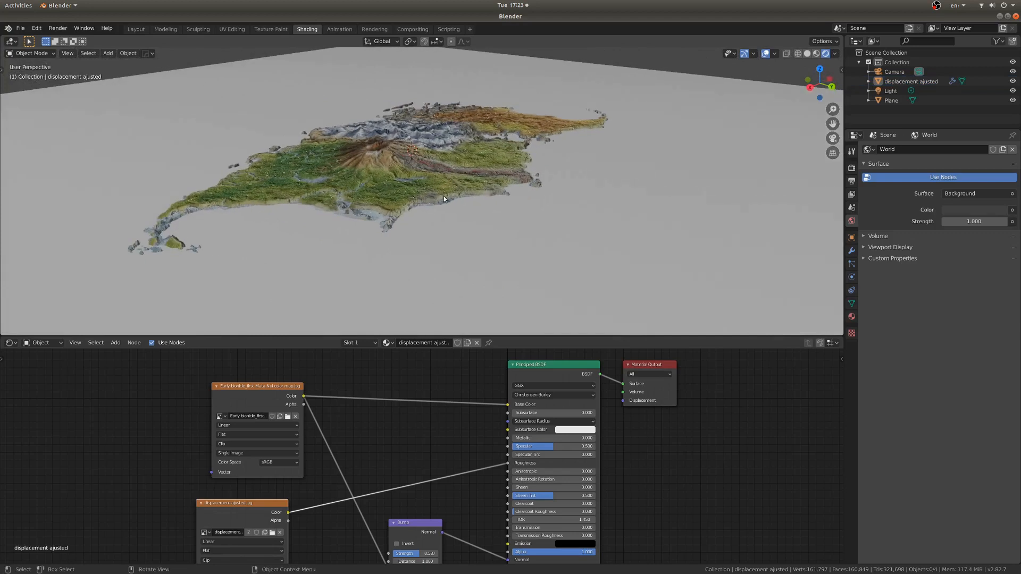
{"action": "scroll", "coordinate": [447, 197], "scroll_direction": "up", "scroll_amount": 3}
{"action": "scroll", "coordinate": [341, 246], "scroll_direction": "up", "scroll_amount": 3}
{"action": "scroll", "coordinate": [315, 263], "scroll_direction": "down", "scroll_amount": 2}
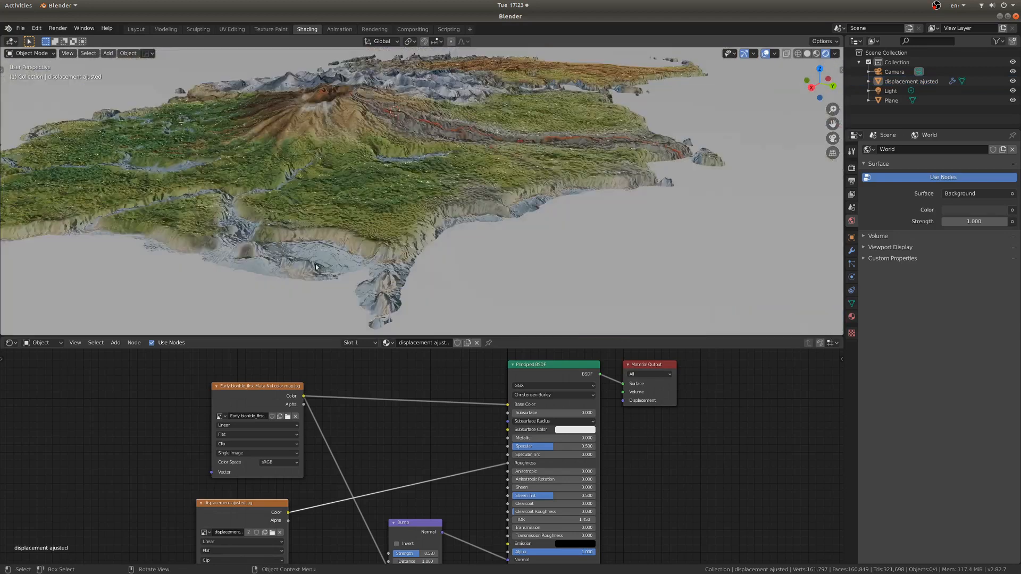
{"action": "scroll", "coordinate": [372, 239], "scroll_direction": "down", "scroll_amount": 2}
{"action": "scroll", "coordinate": [371, 240], "scroll_direction": "up", "scroll_amount": 1}
{"action": "middle_click_drag", "start_coordinate": [364, 246], "coordinate": [368, 256]}
{"action": "scroll", "coordinate": [480, 227], "scroll_direction": "down", "scroll_amount": 5}
{"action": "scroll", "coordinate": [518, 239], "scroll_direction": "up", "scroll_amount": 4}
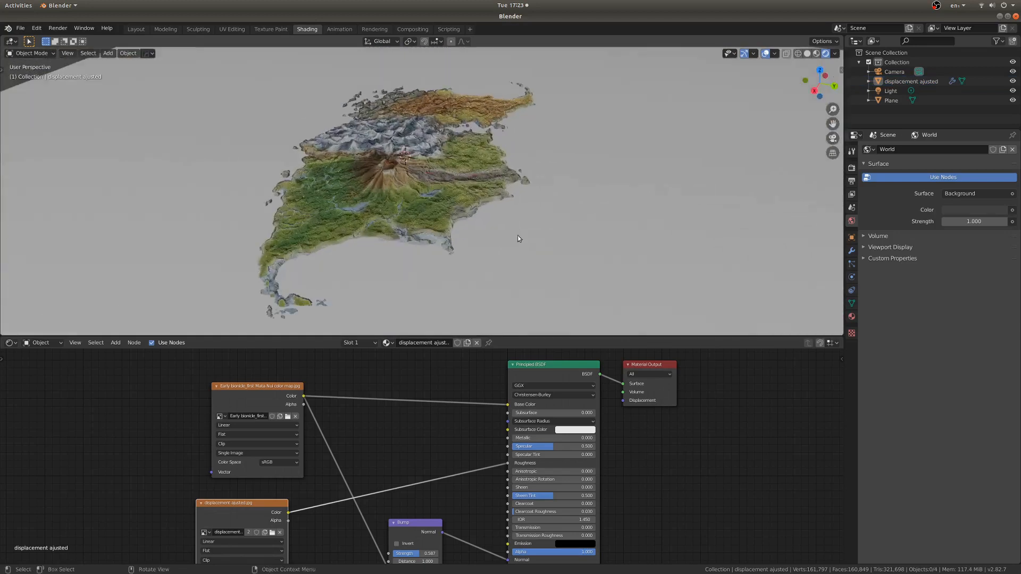
Step: Scale the water plane up uniformly to about 2.3 times its size
{"action": "left_click", "coordinate": [536, 238]}
{"action": "scroll", "coordinate": [535, 234], "scroll_direction": "down", "scroll_amount": 6}
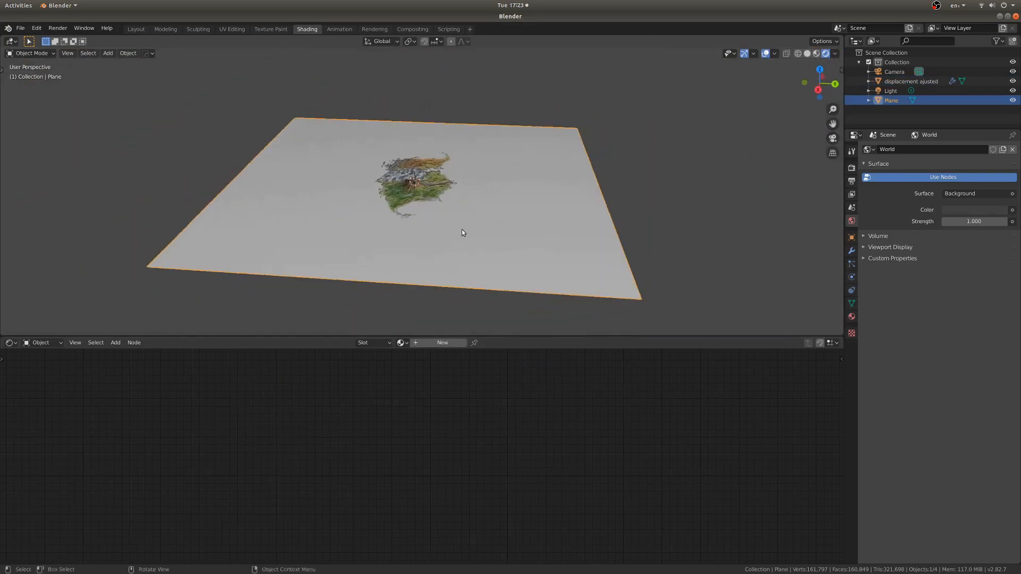
{"action": "scroll", "coordinate": [463, 229], "scroll_direction": "up", "scroll_amount": 2}
{"action": "scroll", "coordinate": [463, 222], "scroll_direction": "down", "scroll_amount": 2}
{"action": "key", "text": "s"}
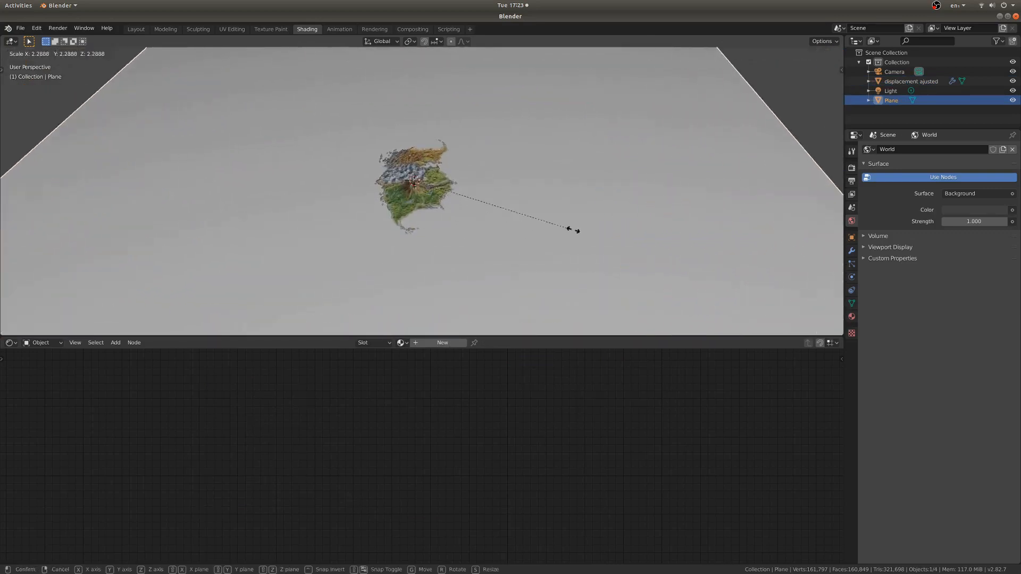
{"action": "left_click", "coordinate": [578, 229]}
{"action": "scroll", "coordinate": [553, 231], "scroll_direction": "down", "scroll_amount": 3}
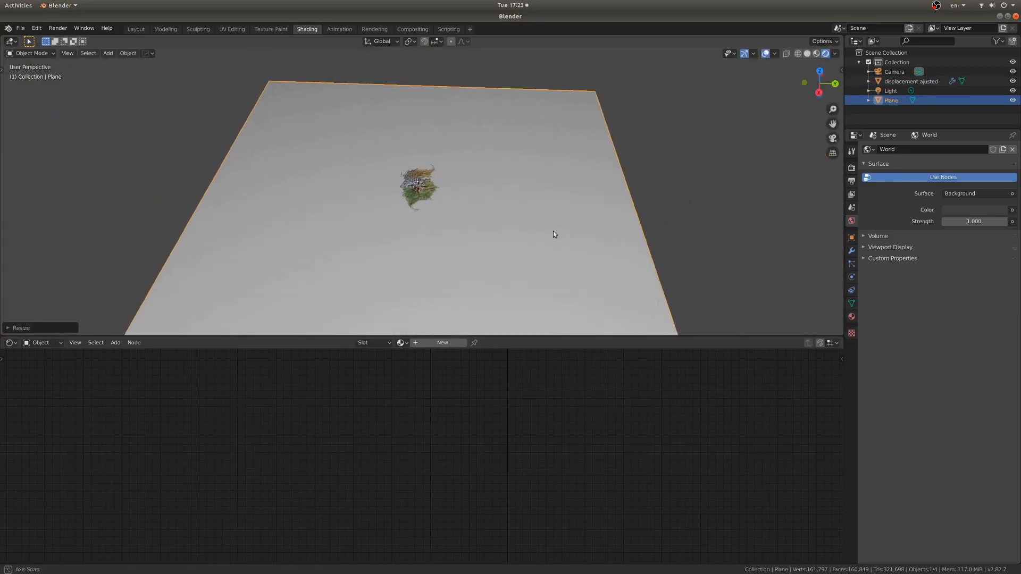
Step: Create a new material for the water plane and make the Blender window fullscreen
{"action": "left_click", "coordinate": [438, 344]}
{"action": "left_click", "coordinate": [84, 28]}
{"action": "left_click", "coordinate": [104, 62]}
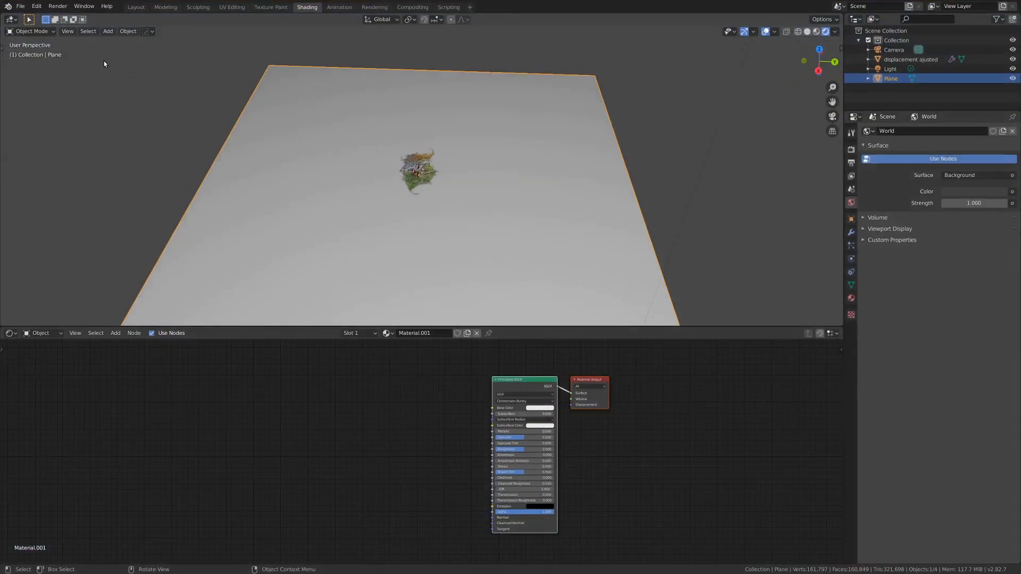
Step: Add a ColorRamp node to the water plane's material, beside the Principled BSDF
{"action": "scroll", "coordinate": [550, 163], "scroll_direction": "down", "scroll_amount": 3}
{"action": "scroll", "coordinate": [559, 174], "scroll_direction": "up", "scroll_amount": 4}
{"action": "middle_click_drag", "start_coordinate": [573, 179], "coordinate": [537, 164]}
{"action": "scroll", "coordinate": [435, 452], "scroll_direction": "up", "scroll_amount": 7}
{"action": "middle_click_drag", "start_coordinate": [435, 451], "coordinate": [469, 466]}
{"action": "scroll", "coordinate": [470, 466], "scroll_direction": "down", "scroll_amount": 6}
{"action": "scroll", "coordinate": [470, 465], "scroll_direction": "up", "scroll_amount": 4}
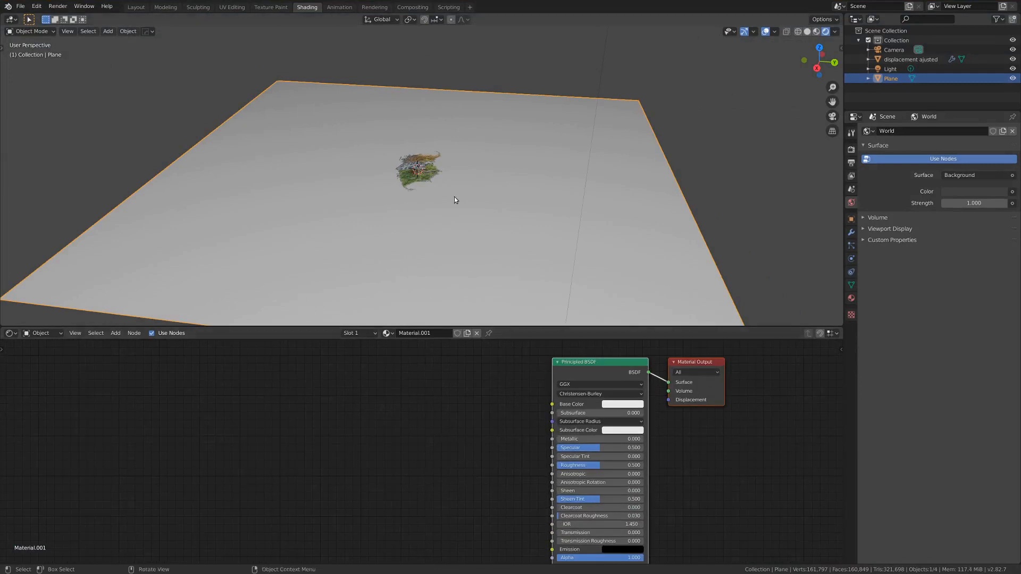
{"action": "scroll", "coordinate": [420, 191], "scroll_direction": "down", "scroll_amount": 4}
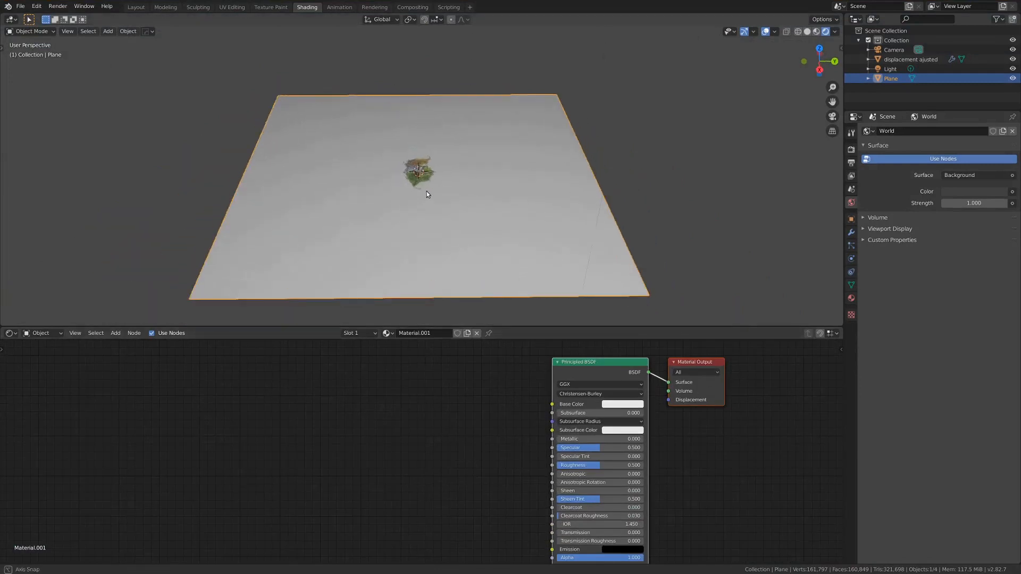
{"action": "left_click", "coordinate": [622, 404]}
{"action": "mouse_move", "coordinate": [430, 475]}
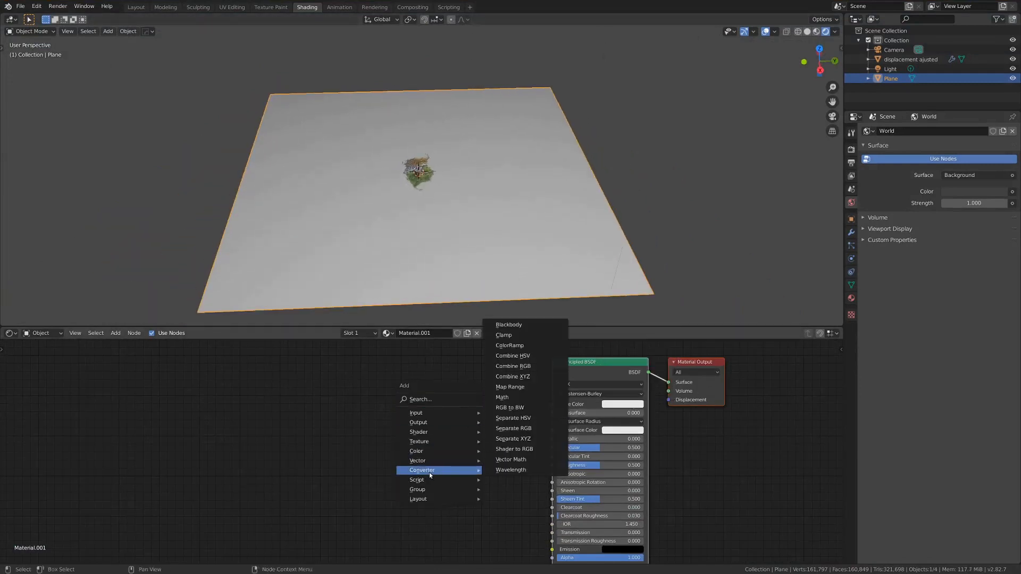
{"action": "left_click", "coordinate": [509, 346]}
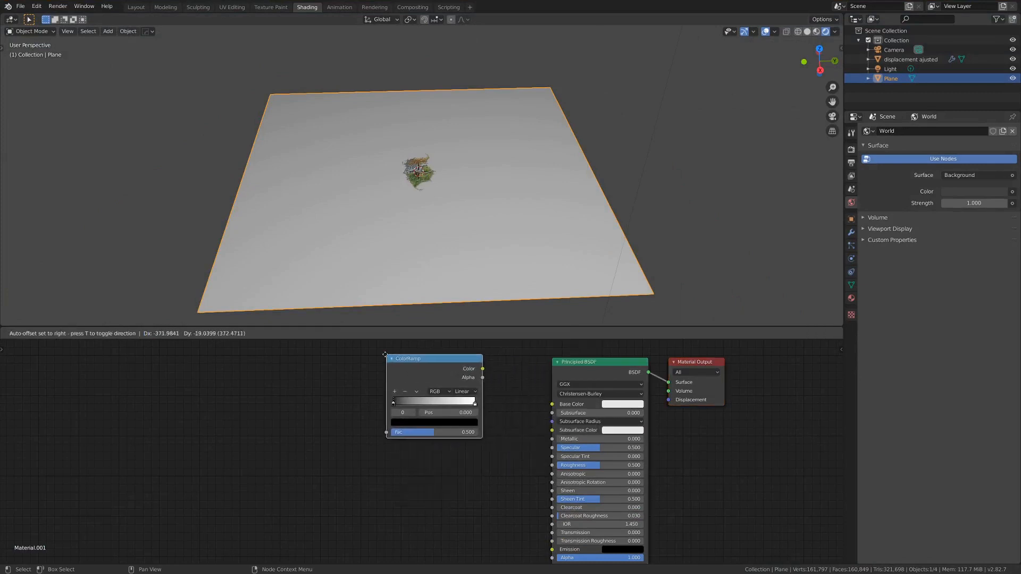
Step: Set the ColorRamp's first stop to dark blue and its last stop to light turquoise
{"action": "left_click", "coordinate": [408, 422]}
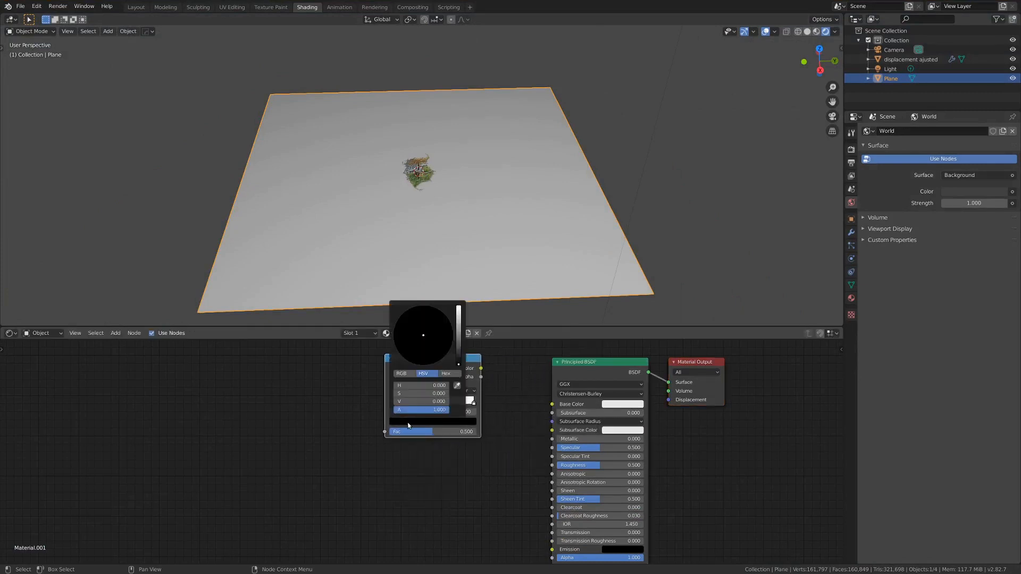
{"action": "left_click_drag", "start_coordinate": [456, 350], "coordinate": [460, 342]}
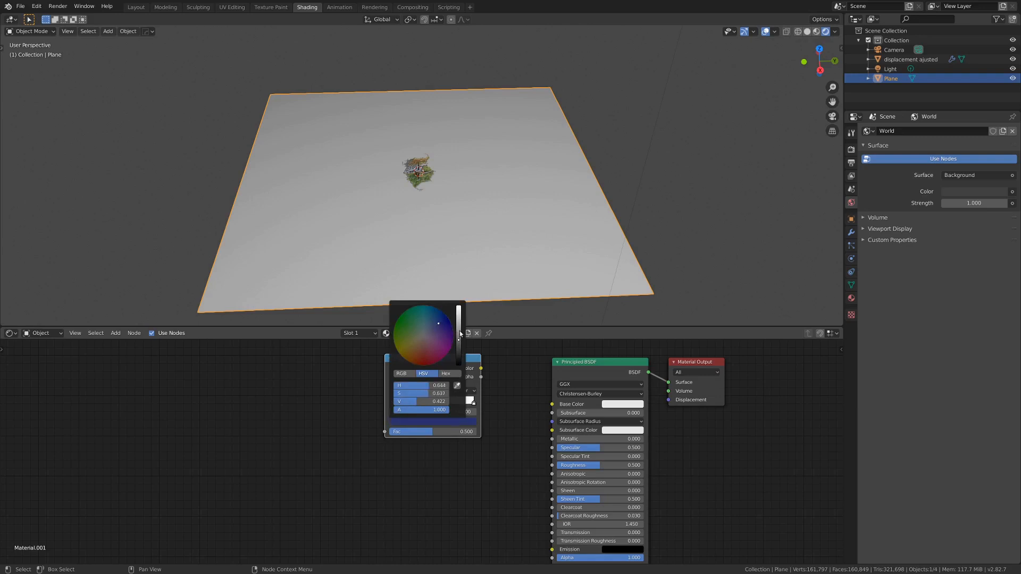
{"action": "scroll", "coordinate": [498, 432], "scroll_direction": "up", "scroll_amount": 3}
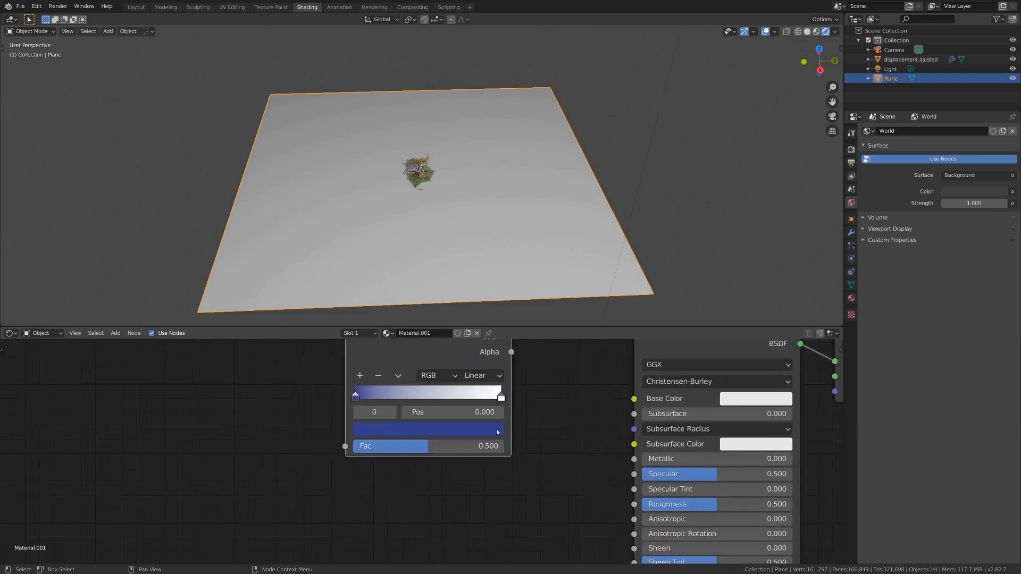
{"action": "left_click", "coordinate": [475, 429]}
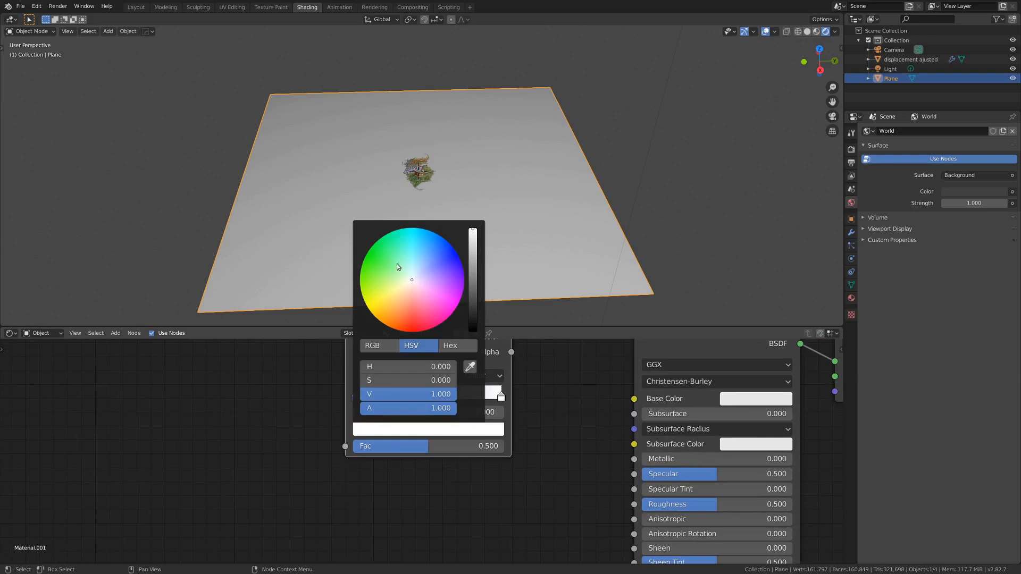
{"action": "left_click_drag", "start_coordinate": [397, 263], "coordinate": [404, 260]}
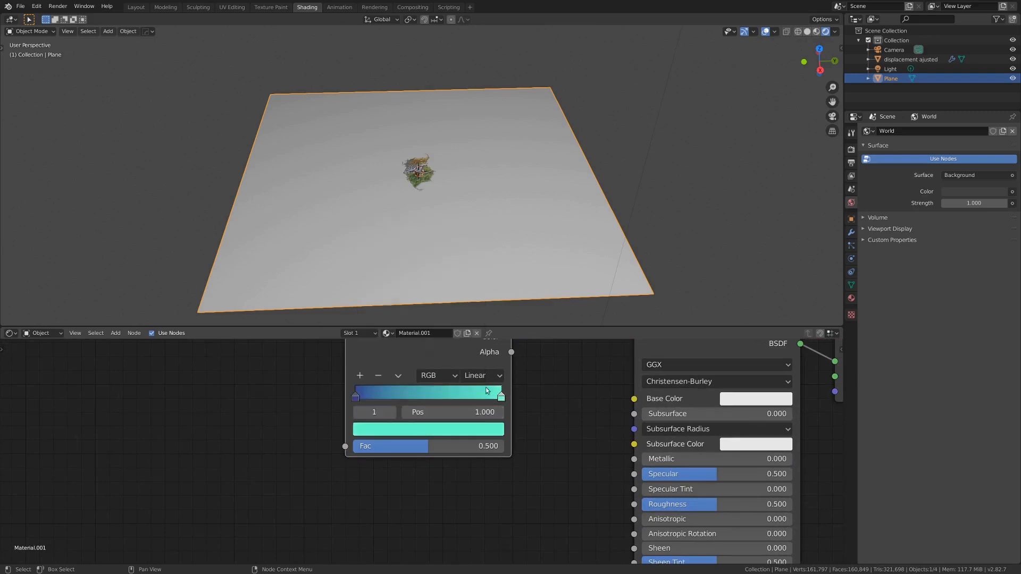
Step: Connect the ColorRamp's Color output to the Base Color of the Principled BSDF
{"action": "scroll", "coordinate": [425, 426], "scroll_direction": "up", "scroll_amount": 1}
{"action": "scroll", "coordinate": [456, 226], "scroll_direction": "up", "scroll_amount": 8}
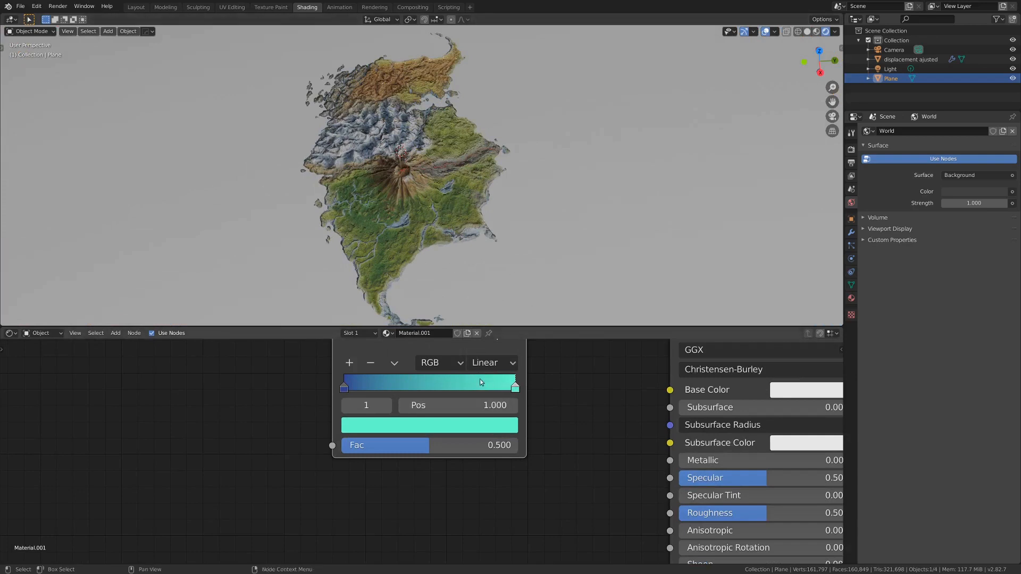
{"action": "scroll", "coordinate": [484, 224], "scroll_direction": "down", "scroll_amount": 10}
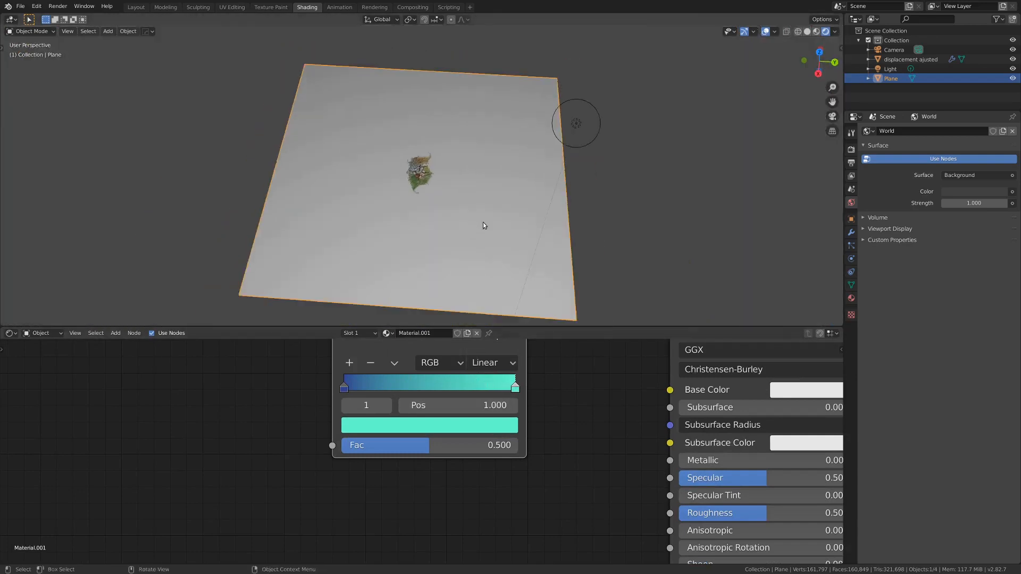
{"action": "scroll", "coordinate": [484, 226], "scroll_direction": "up", "scroll_amount": 2}
{"action": "left_click", "coordinate": [344, 387]}
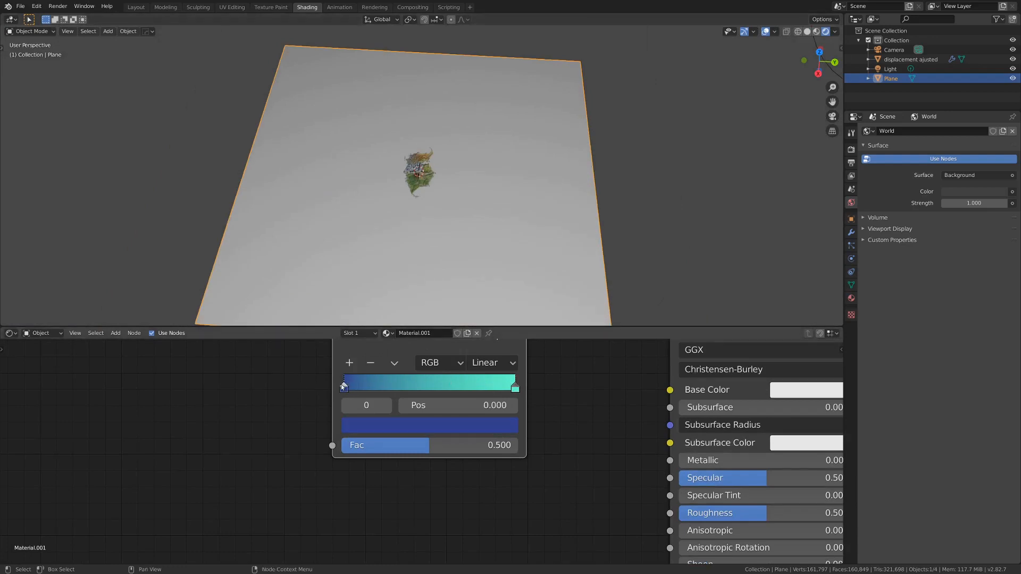
{"action": "scroll", "coordinate": [458, 407], "scroll_direction": "down", "scroll_amount": 2}
{"action": "scroll", "coordinate": [452, 386], "scroll_direction": "up", "scroll_amount": 1}
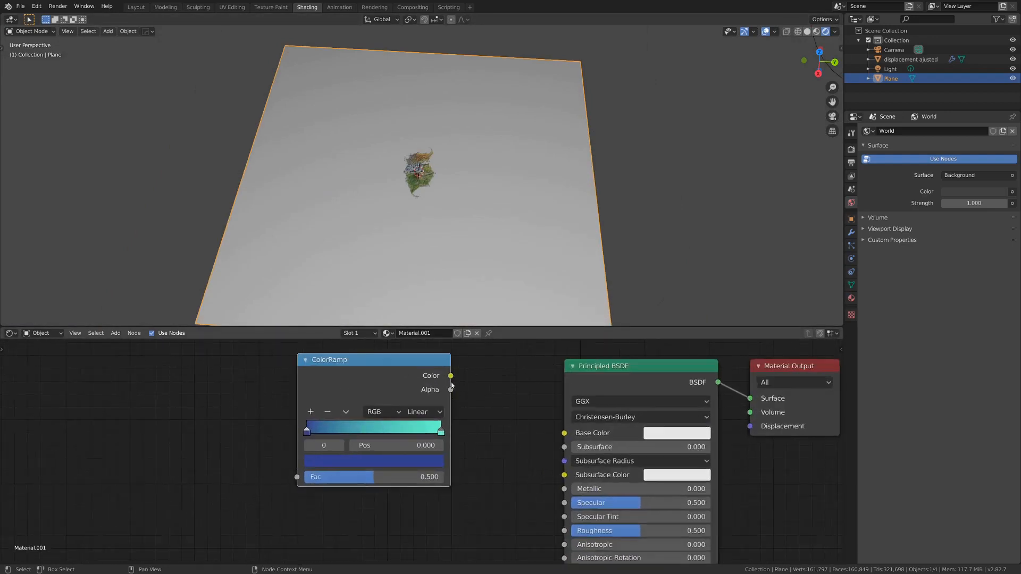
{"action": "left_click_drag", "start_coordinate": [551, 434], "coordinate": [564, 434]}
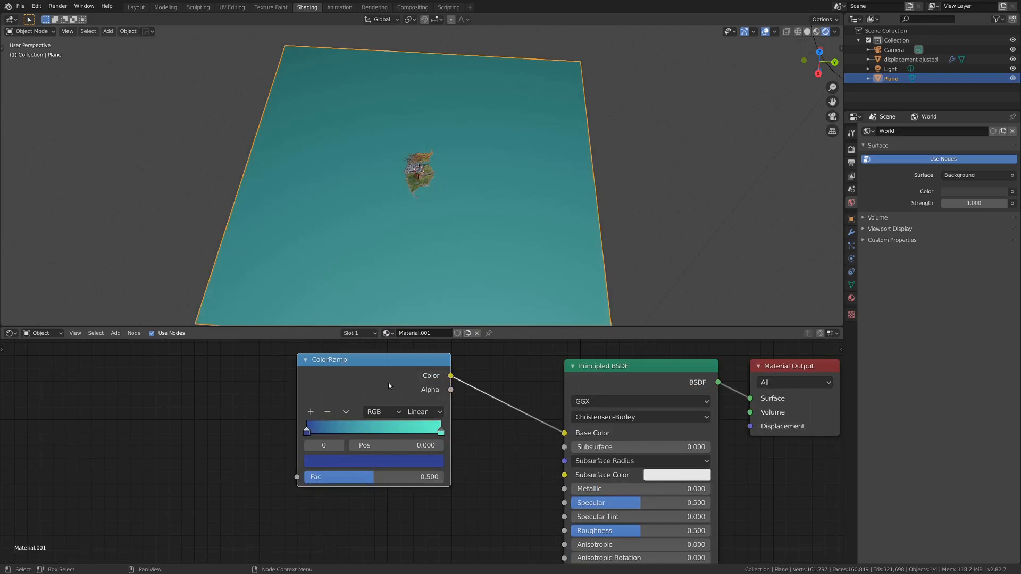
Step: Spread out the water material's nodes, moving the Material Output well away from the Principled BSDF
{"action": "left_click_drag", "start_coordinate": [388, 384], "coordinate": [432, 410]}
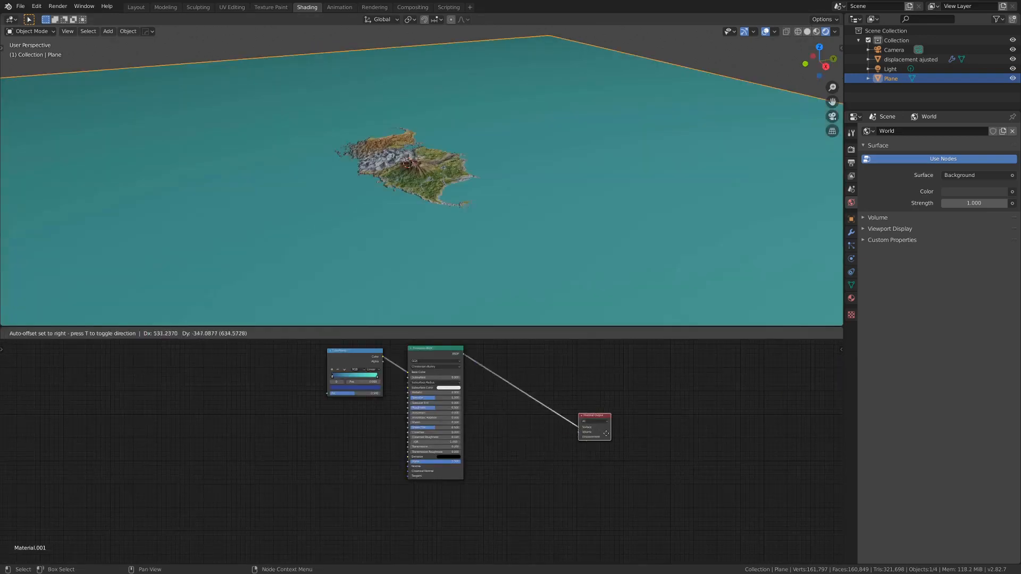
{"action": "left_click_drag", "start_coordinate": [596, 438], "coordinate": [653, 468]}
{"action": "left_click_drag", "start_coordinate": [432, 351], "coordinate": [462, 525]}
{"action": "scroll", "coordinate": [446, 475], "scroll_direction": "up", "scroll_amount": 1}
{"action": "middle_click_drag", "start_coordinate": [447, 474], "coordinate": [457, 447]}
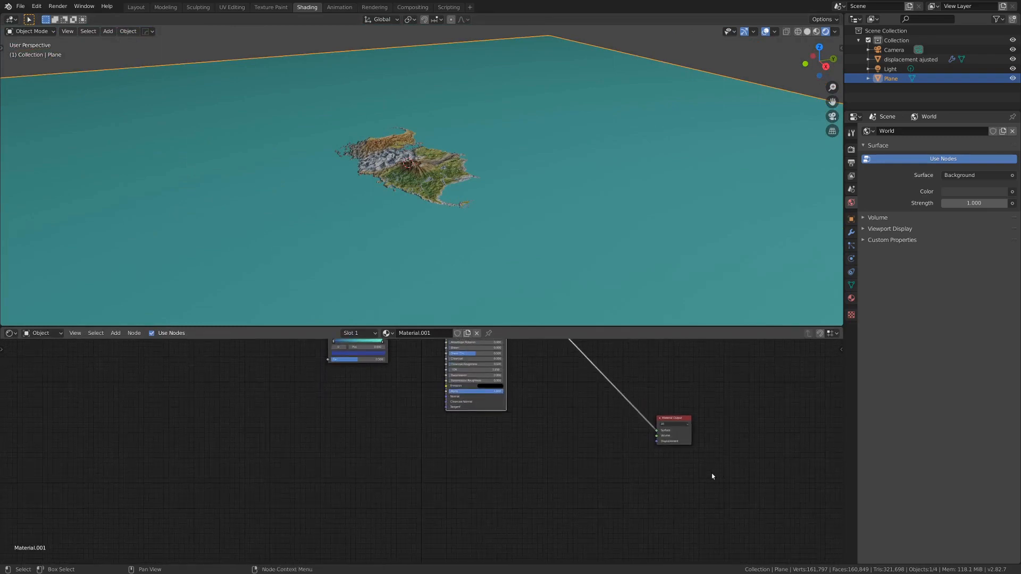
{"action": "left_click_drag", "start_coordinate": [670, 445], "coordinate": [658, 439]}
Step: Set the water material's Roughness to 0 and check the water surface around the island up close
{"action": "middle_click_drag", "start_coordinate": [426, 212], "coordinate": [465, 197]}
{"action": "scroll", "coordinate": [466, 436], "scroll_direction": "up", "scroll_amount": 4}
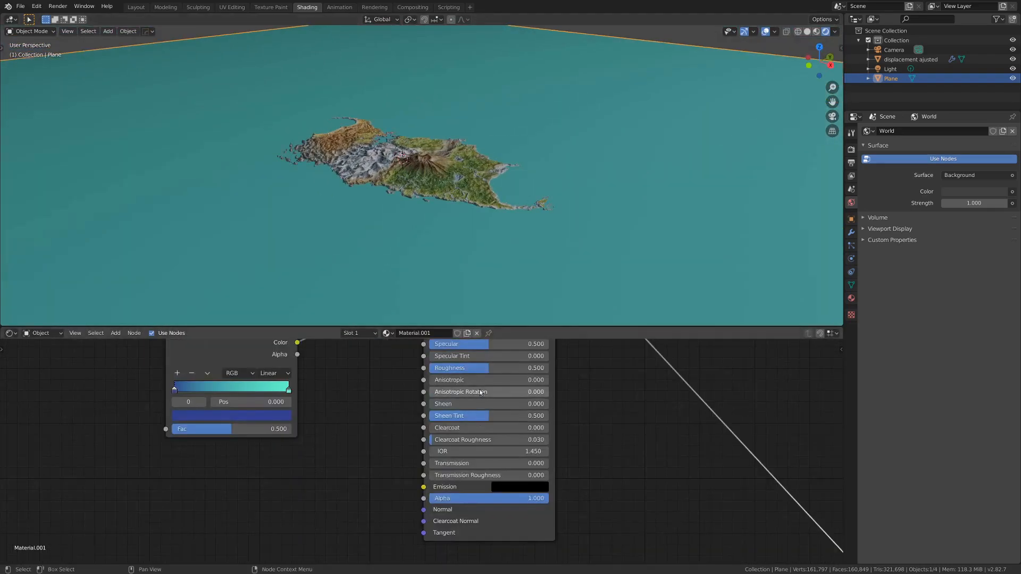
{"action": "left_click_drag", "start_coordinate": [471, 421], "coordinate": [420, 421]}
{"action": "mouse_move", "coordinate": [491, 214]}
{"action": "middle_mouse_down"}
{"action": "mouse_move", "coordinate": [504, 195]}
{"action": "mouse_move", "coordinate": [401, 196]}
{"action": "mouse_move", "coordinate": [491, 196]}
{"action": "middle_mouse_up"}
{"action": "scroll", "coordinate": [427, 192], "scroll_direction": "up", "scroll_amount": 4}
{"action": "scroll", "coordinate": [438, 197], "scroll_direction": "up", "scroll_amount": 3}
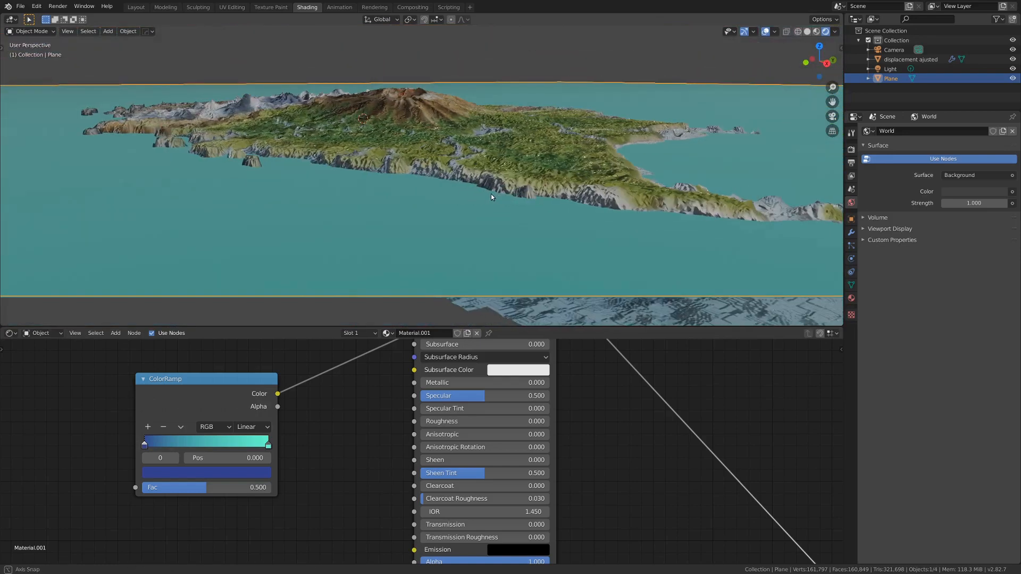
Step: Enable Screen Space Reflections in the Eevee render settings and check the effect on the water
{"action": "left_click", "coordinate": [851, 149]}
{"action": "left_click", "coordinate": [879, 240]}
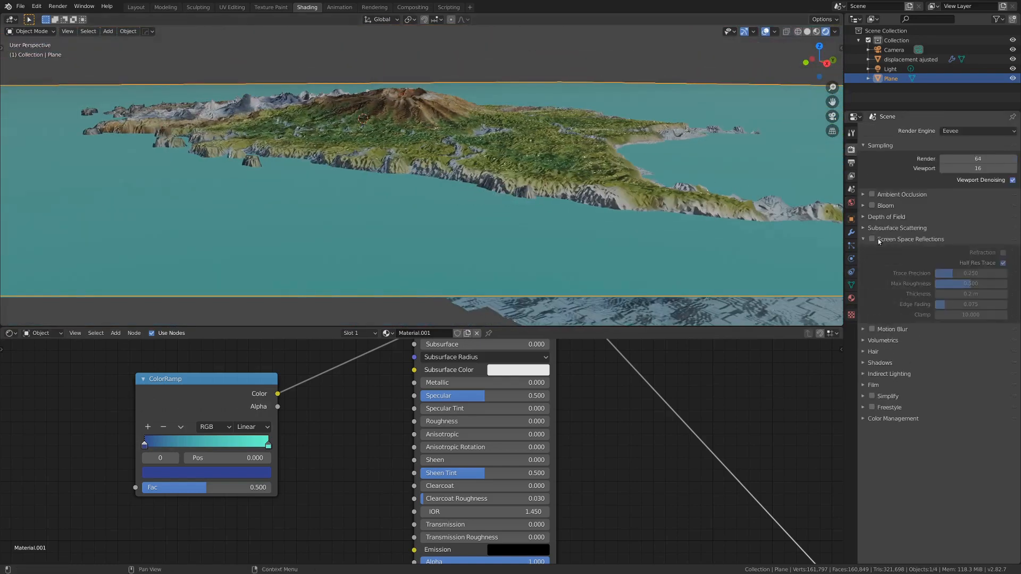
{"action": "left_click", "coordinate": [875, 240]}
{"action": "middle_click_drag", "start_coordinate": [621, 241], "coordinate": [605, 246]}
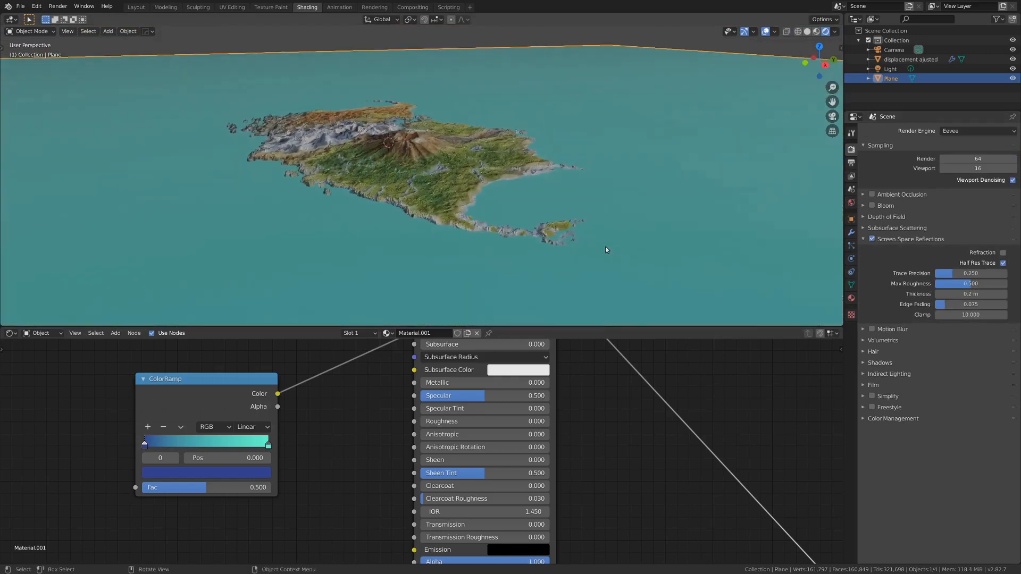
Step: Enable Screen Space Refraction in the water material's settings and inspect the water around the island
{"action": "left_click", "coordinate": [850, 298]}
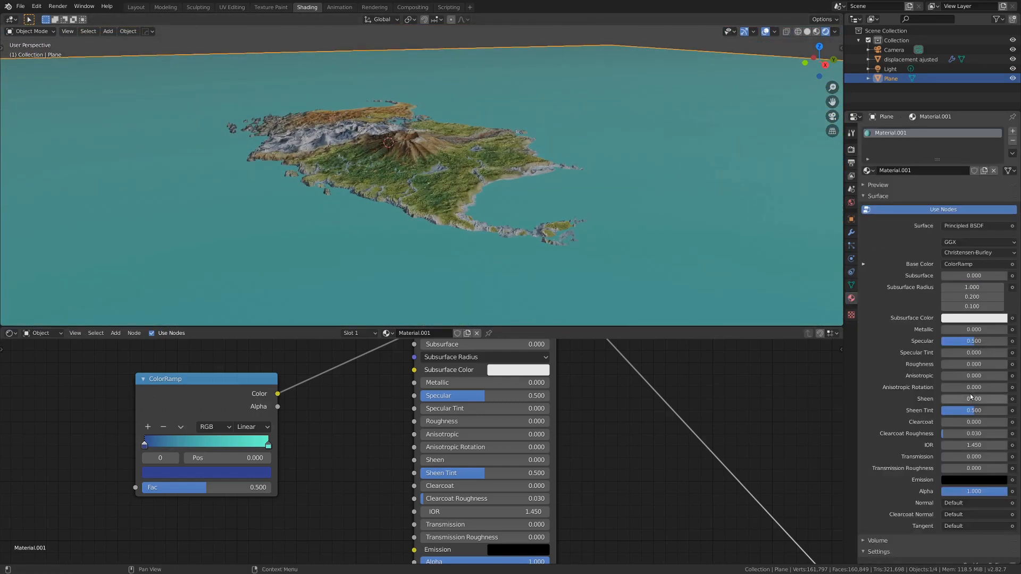
{"action": "scroll", "coordinate": [947, 436], "scroll_direction": "down", "scroll_amount": 5}
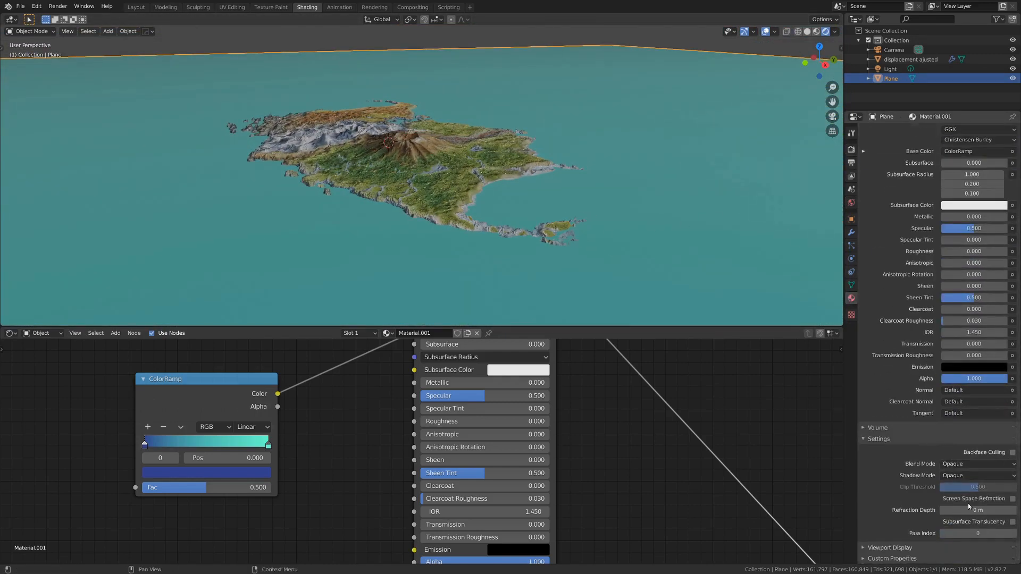
{"action": "scroll", "coordinate": [461, 232], "scroll_direction": "up", "scroll_amount": 3}
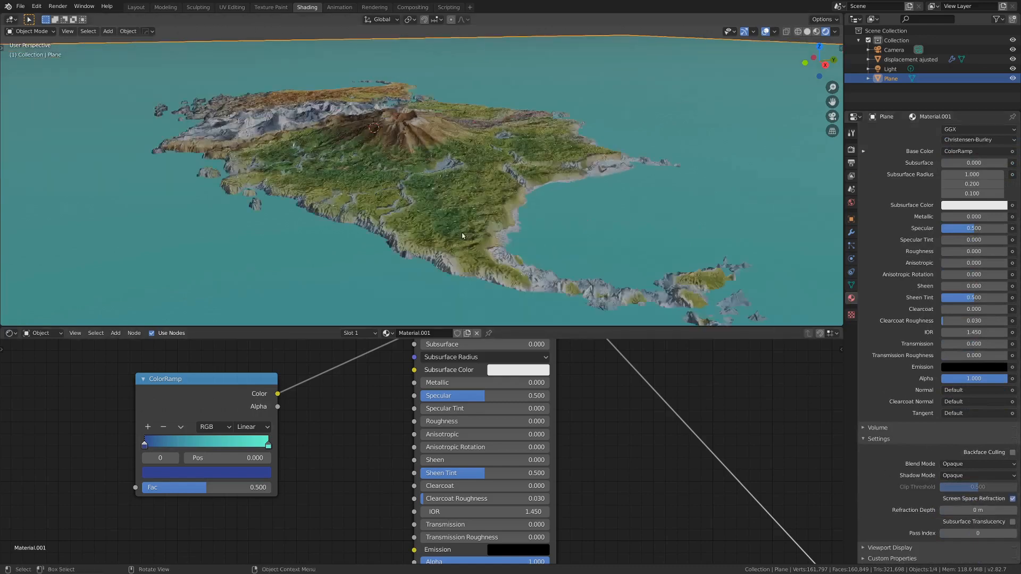
{"action": "middle_click_drag", "start_coordinate": [462, 234], "coordinate": [474, 214]}
{"action": "scroll", "coordinate": [467, 225], "scroll_direction": "down", "scroll_amount": 1}
{"action": "scroll", "coordinate": [500, 211], "scroll_direction": "down", "scroll_amount": 5}
{"action": "scroll", "coordinate": [475, 213], "scroll_direction": "down", "scroll_amount": 2}
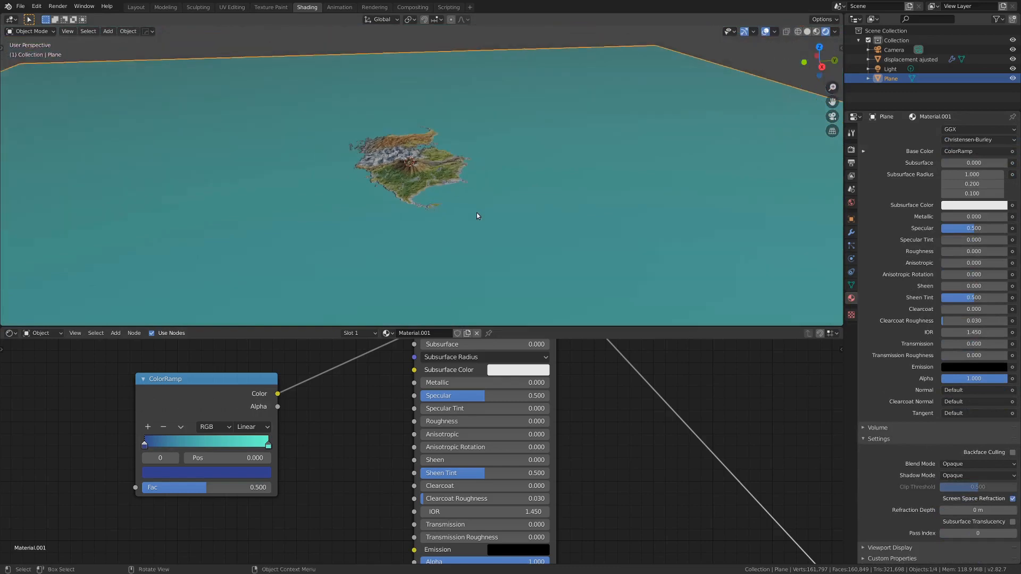
Step: Add an Image Texture node in the empty area below the ColorRamp in the water material
{"action": "scroll", "coordinate": [397, 435], "scroll_direction": "down", "scroll_amount": 4}
{"action": "middle_click_drag", "start_coordinate": [379, 455], "coordinate": [362, 418]}
{"action": "scroll", "coordinate": [362, 418], "scroll_direction": "up", "scroll_amount": 3}
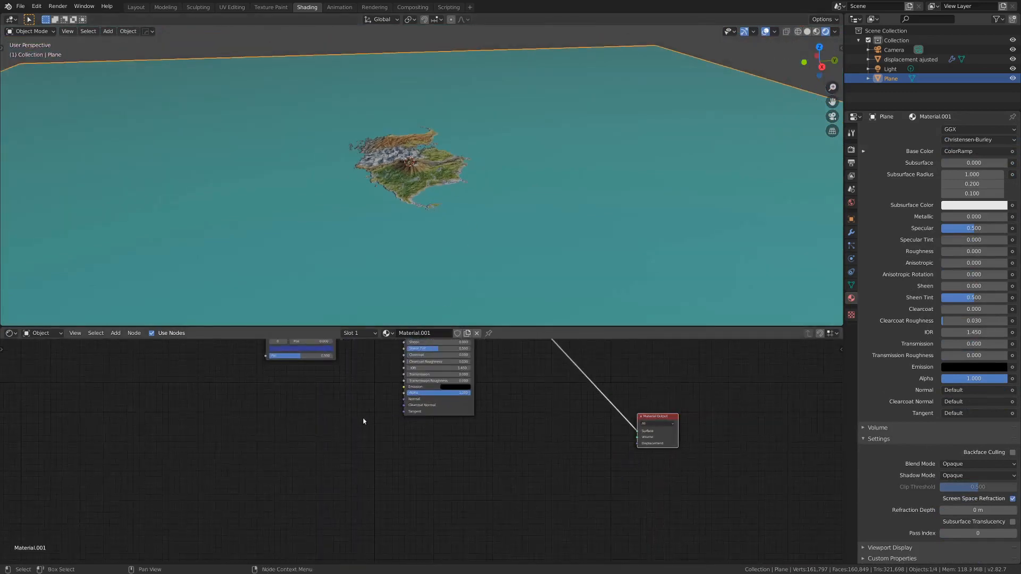
{"action": "middle_click_drag", "start_coordinate": [333, 463], "coordinate": [343, 439]}
{"action": "left_click_drag", "start_coordinate": [440, 390], "coordinate": [442, 378]}
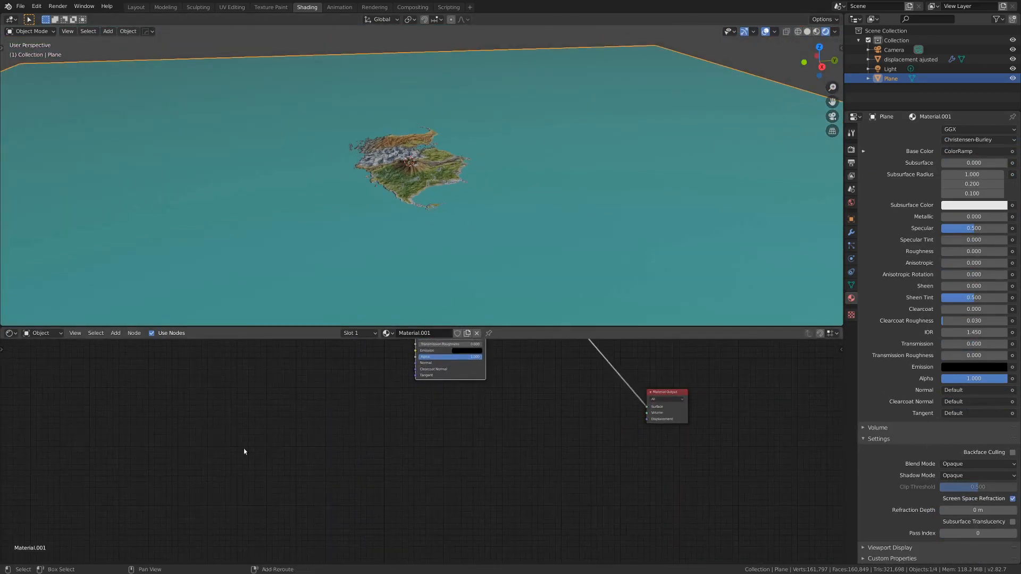
{"action": "key", "text": "shift+a"}
{"action": "mouse_move", "coordinate": [220, 422]}
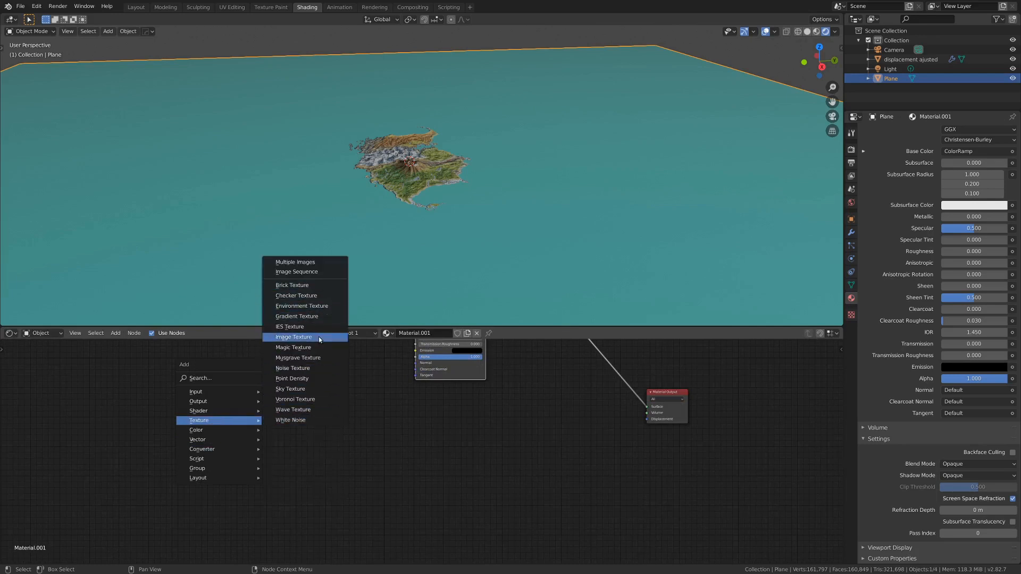
{"action": "left_click", "coordinate": [293, 337]}
Step: Load all the disp_*.exr images from the "ocean A" folder into the Image Texture node as an image sequence
{"action": "left_click", "coordinate": [291, 435]}
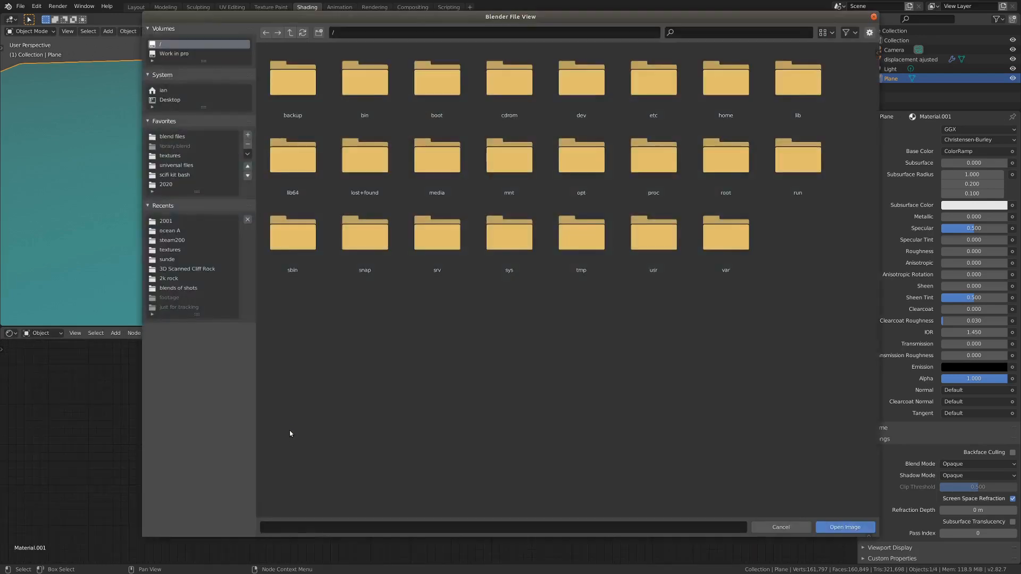
{"action": "left_click", "coordinate": [206, 230]}
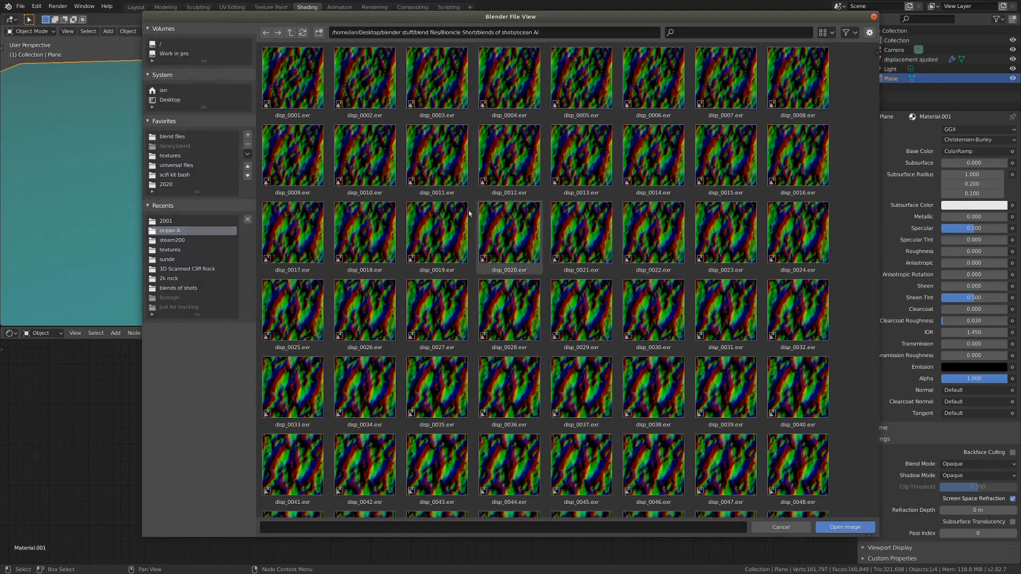
{"action": "scroll", "coordinate": [583, 215], "scroll_direction": "down", "scroll_amount": 4}
{"action": "scroll", "coordinate": [583, 216], "scroll_direction": "down", "scroll_amount": 20}
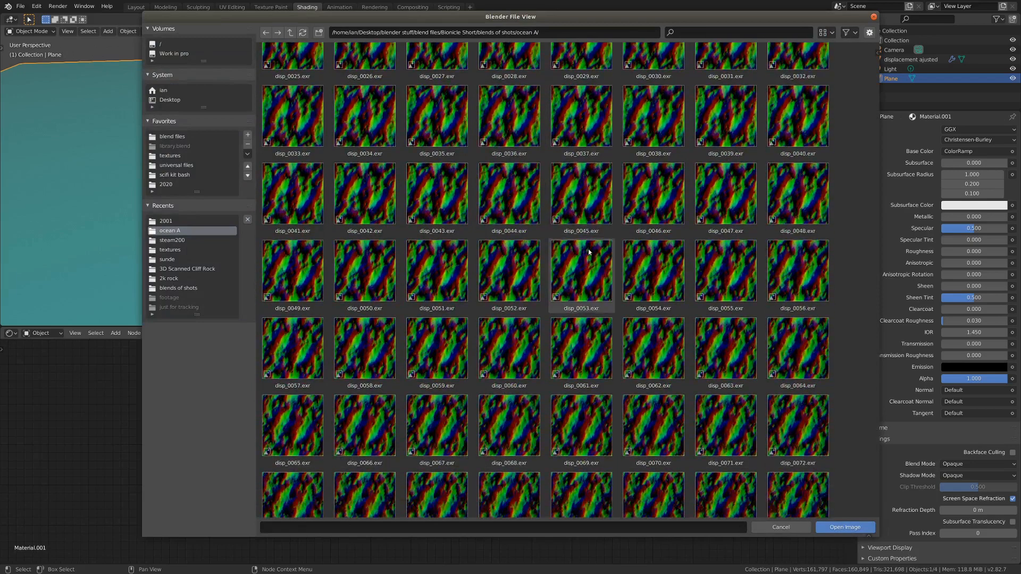
{"action": "scroll", "coordinate": [588, 292], "scroll_direction": "up", "scroll_amount": 18}
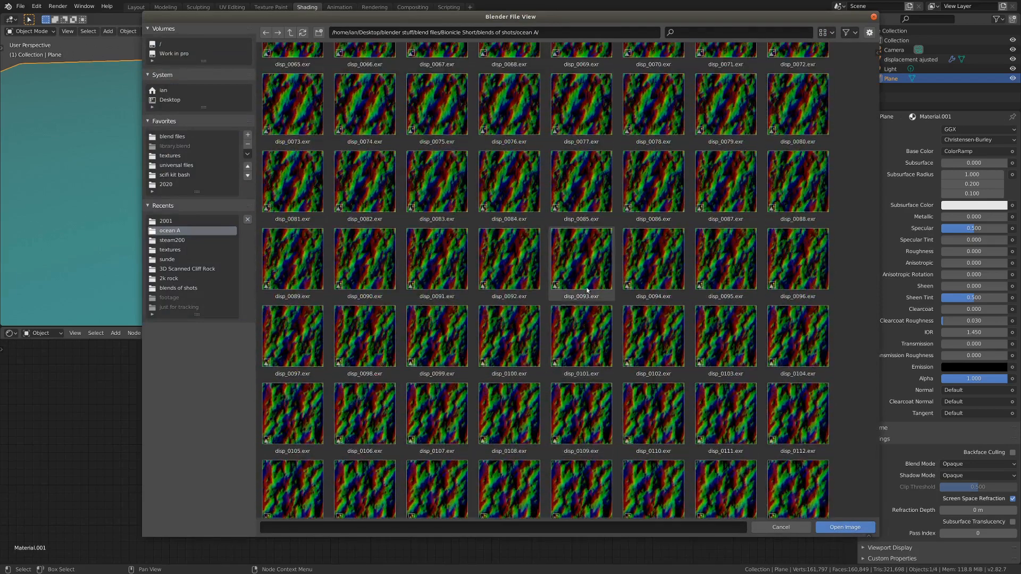
{"action": "scroll", "coordinate": [582, 291], "scroll_direction": "up", "scroll_amount": 5}
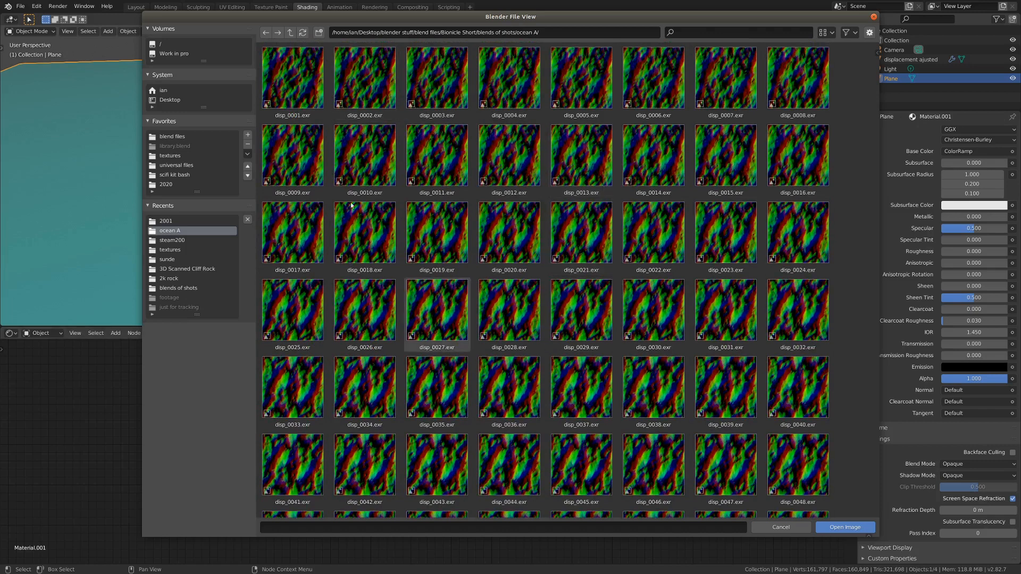
{"action": "middle_click_drag", "start_coordinate": [496, 408], "coordinate": [496, 190]}
{"action": "scroll", "coordinate": [496, 191], "scroll_direction": "up", "scroll_amount": 6}
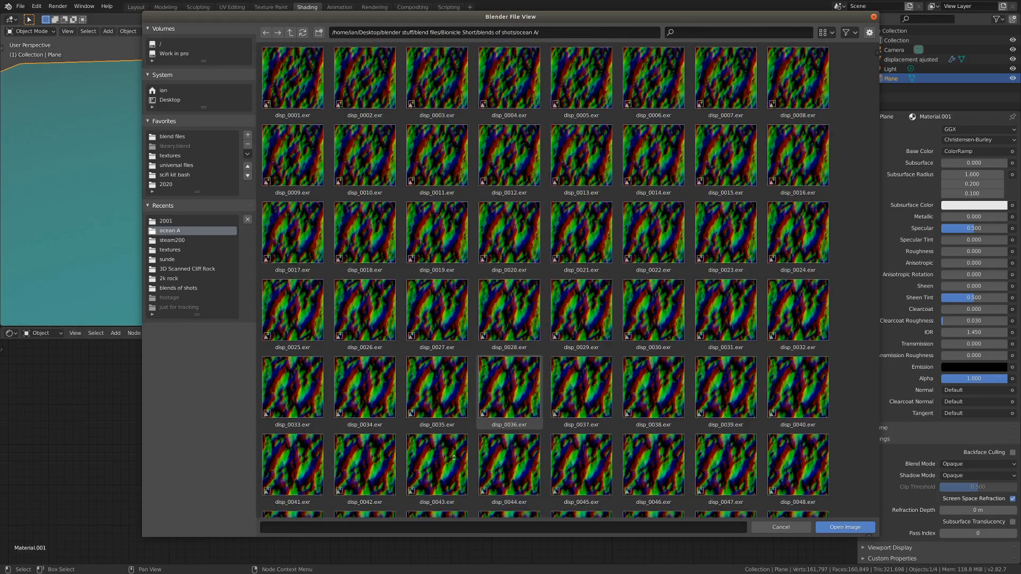
{"action": "key", "text": "a"}
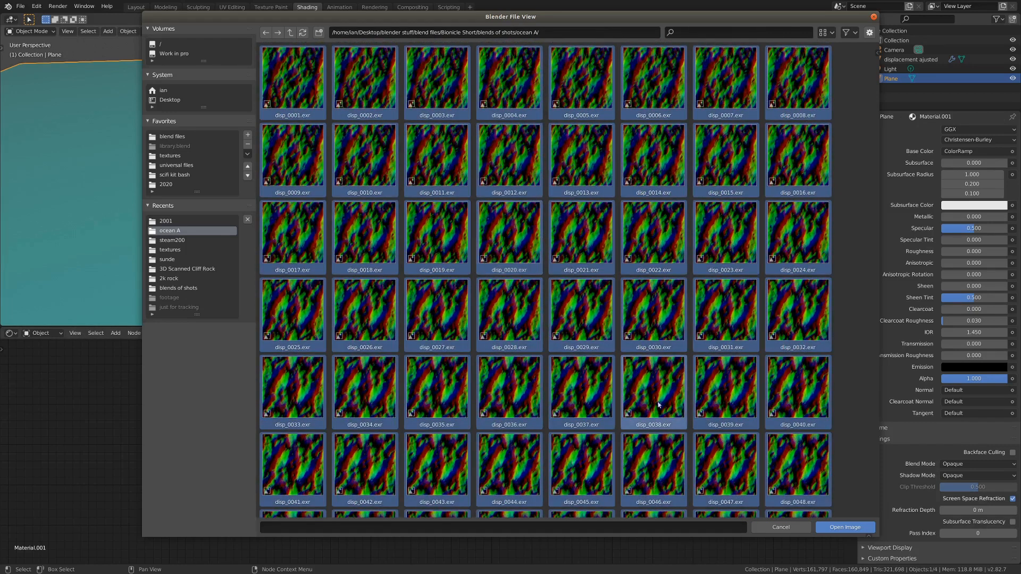
{"action": "left_click", "coordinate": [839, 527]}
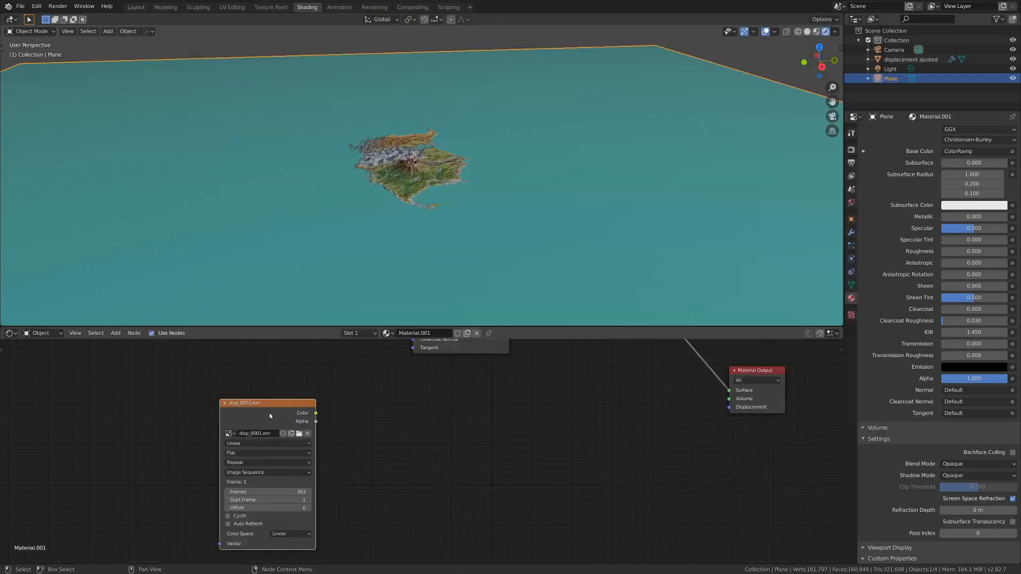
Step: Link the image sequence's Color to the Material Output's Displacement input and insert a Vector Displacement node on that link
{"action": "mouse_move", "coordinate": [269, 413]}
{"action": "left_mouse_down"}
{"action": "mouse_move", "coordinate": [271, 422]}
{"action": "mouse_move", "coordinate": [280, 394]}
{"action": "mouse_move", "coordinate": [269, 395]}
{"action": "left_mouse_up"}
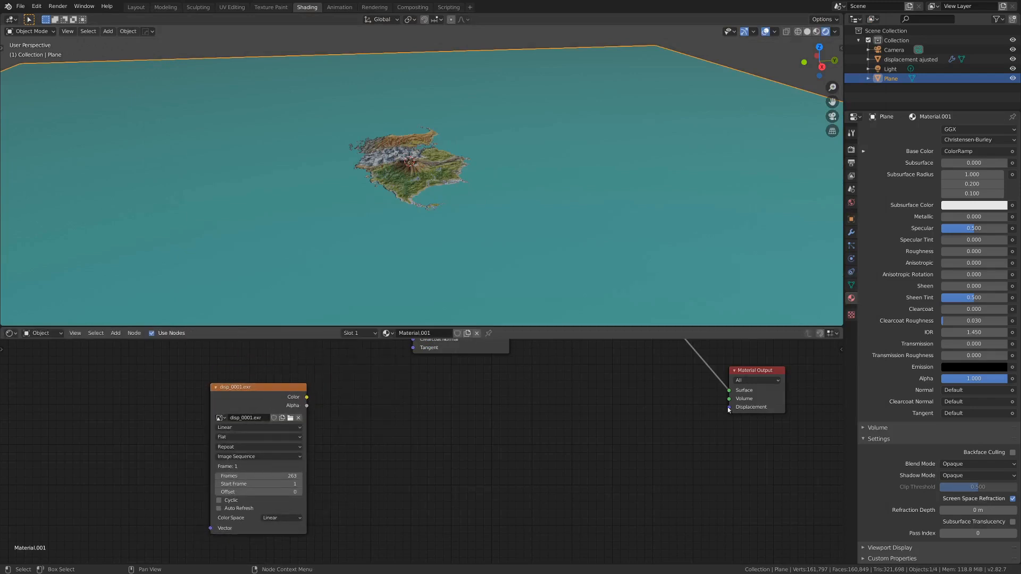
{"action": "left_click_drag", "start_coordinate": [307, 400], "coordinate": [512, 429]}
{"action": "key", "text": "shift+a"}
{"action": "mouse_move", "coordinate": [513, 430]}
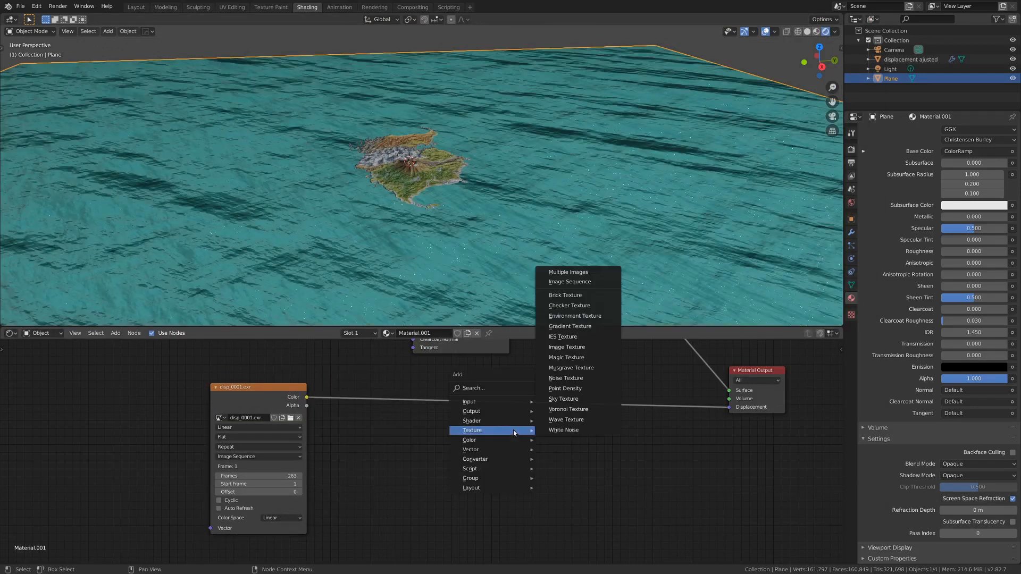
{"action": "mouse_move", "coordinate": [482, 449]}
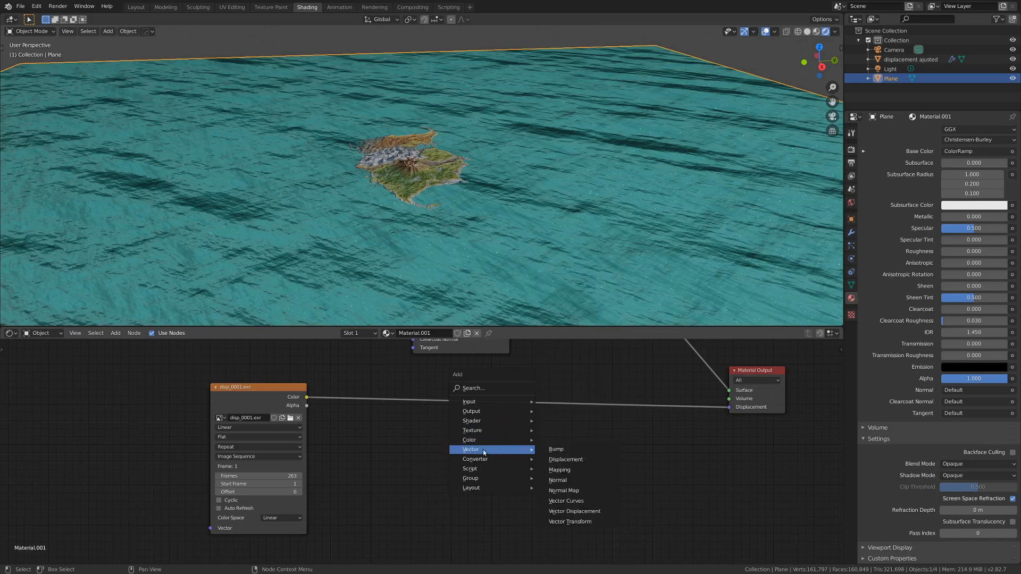
{"action": "left_click", "coordinate": [587, 516]}
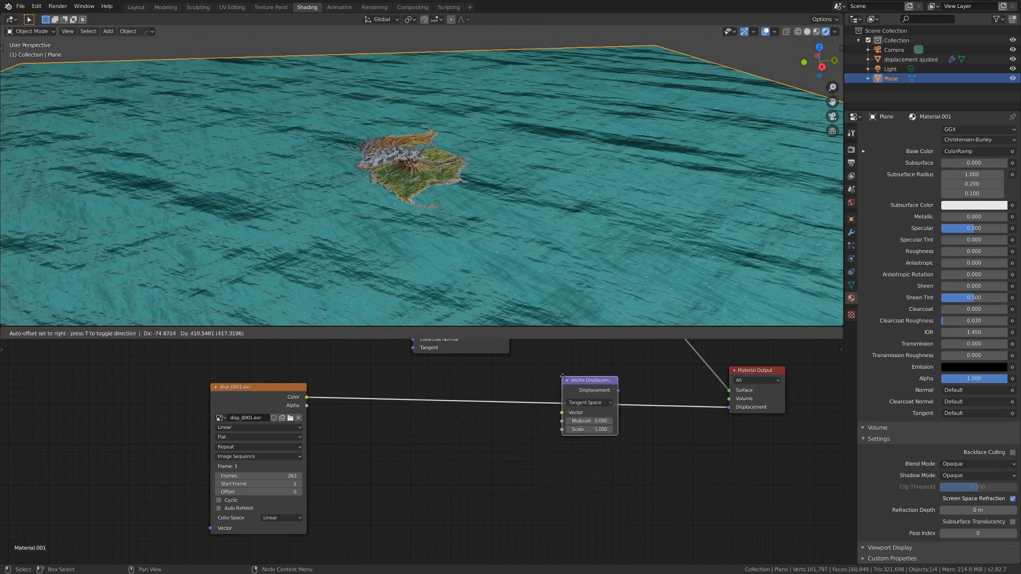
{"action": "left_click", "coordinate": [607, 379]}
{"action": "scroll", "coordinate": [531, 468], "scroll_direction": "down", "scroll_amount": 3}
{"action": "scroll", "coordinate": [387, 479], "scroll_direction": "up", "scroll_amount": 4}
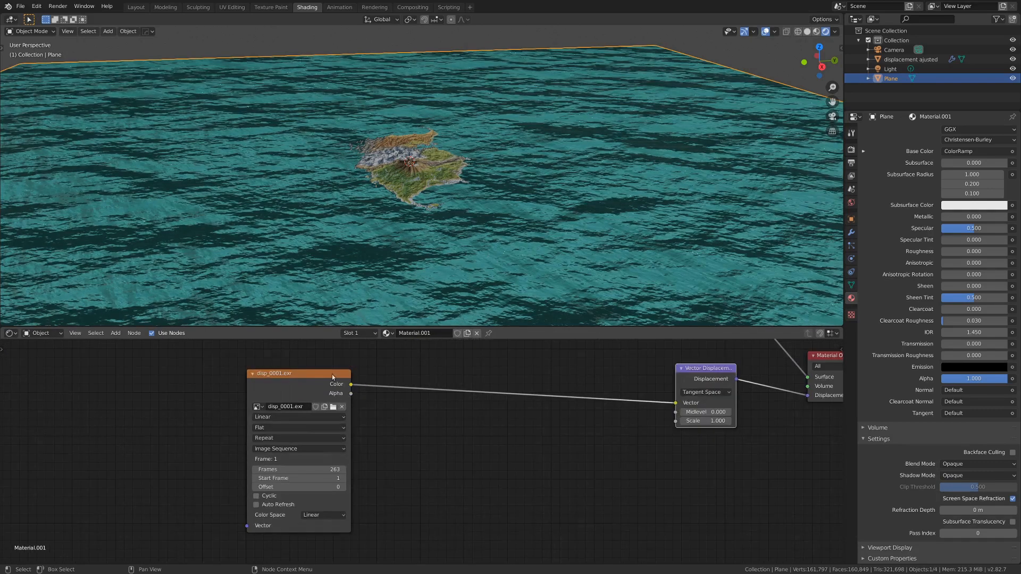
Step: Insert a Separate RGB node between the image sequence node and the Vector Displacement node
{"action": "scroll", "coordinate": [402, 468], "scroll_direction": "up", "scroll_amount": 2}
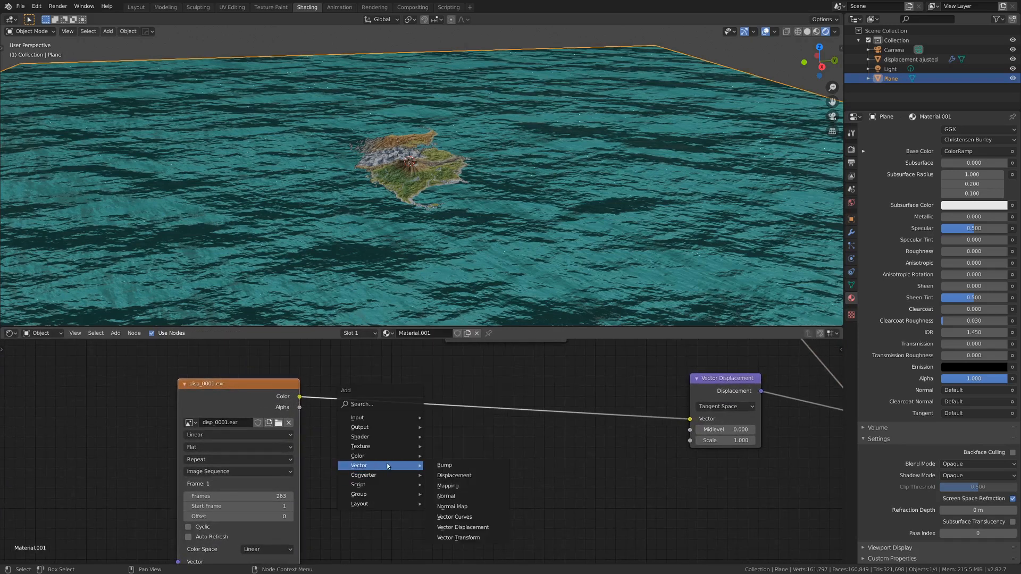
{"action": "mouse_move", "coordinate": [381, 478]}
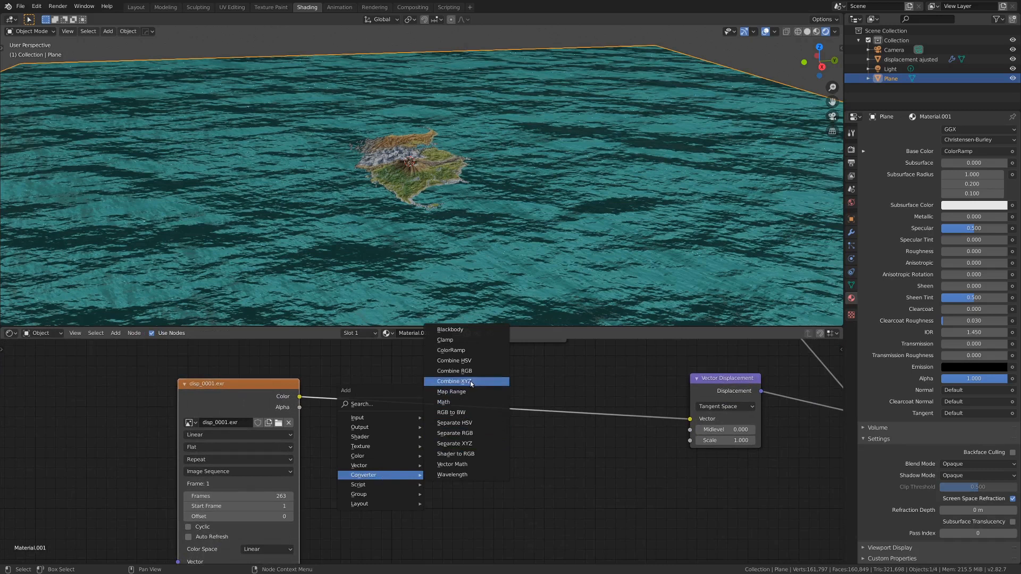
{"action": "key", "text": "shift+a"}
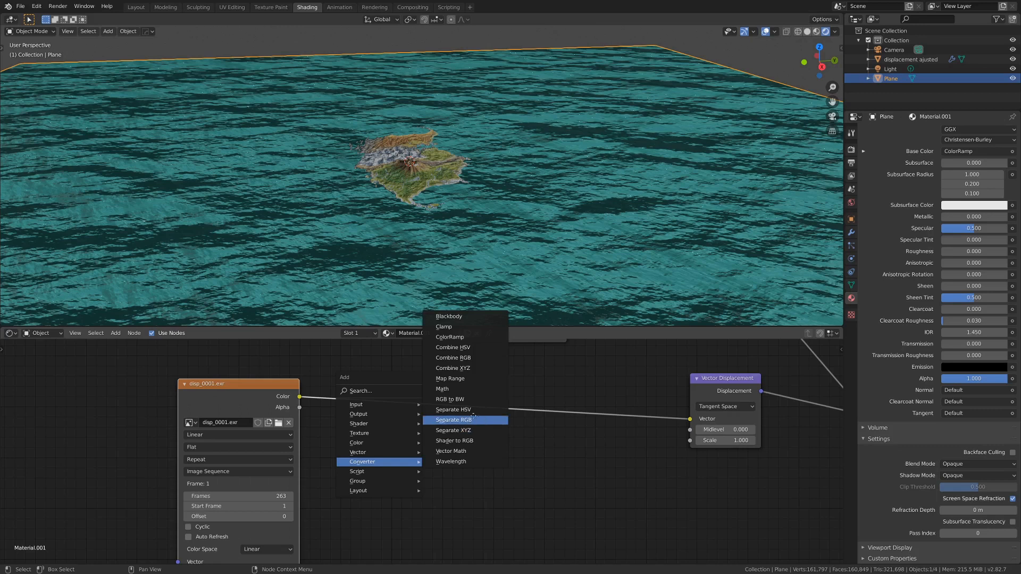
{"action": "left_click", "coordinate": [454, 420]}
{"action": "left_click", "coordinate": [375, 409]}
{"action": "key", "text": "shift+a"}
{"action": "mouse_move", "coordinate": [531, 446]}
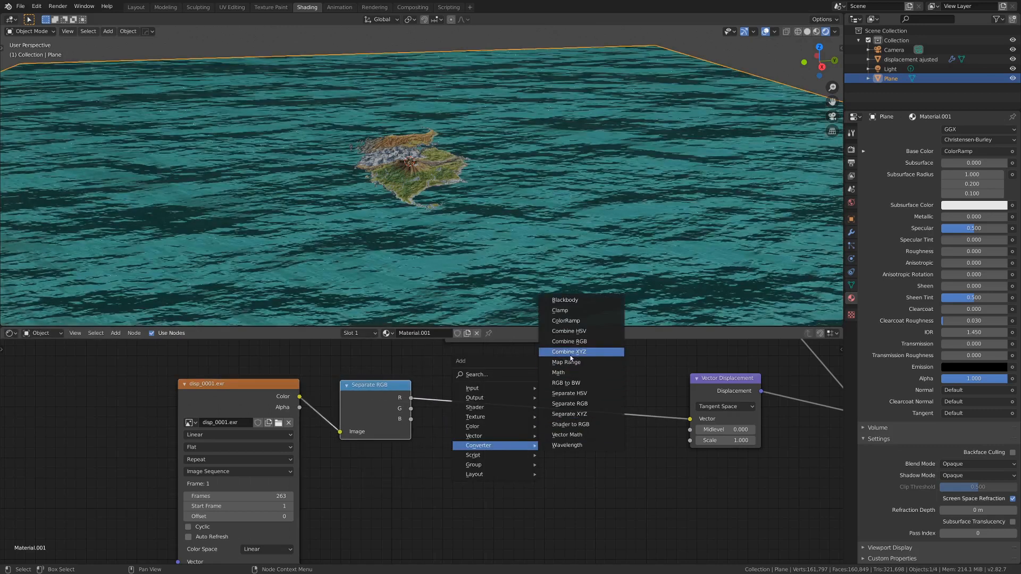
{"action": "left_click", "coordinate": [579, 354]}
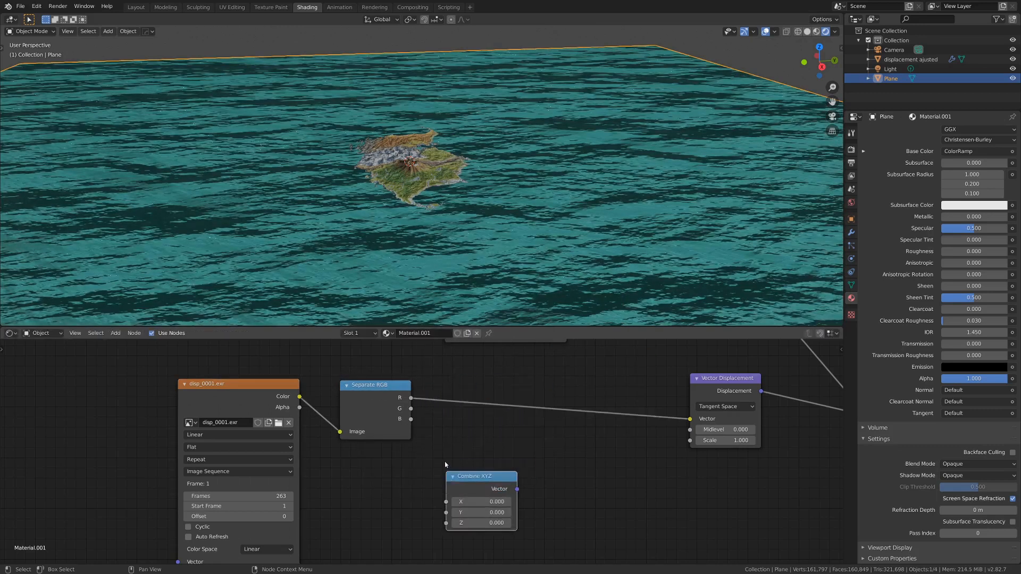
{"action": "key", "text": "ctrl+z"}
Step: Insert a Combine RGB node between the Separate RGB and Vector Displacement nodes
{"action": "key", "text": "shift+a"}
{"action": "mouse_move", "coordinate": [461, 475]}
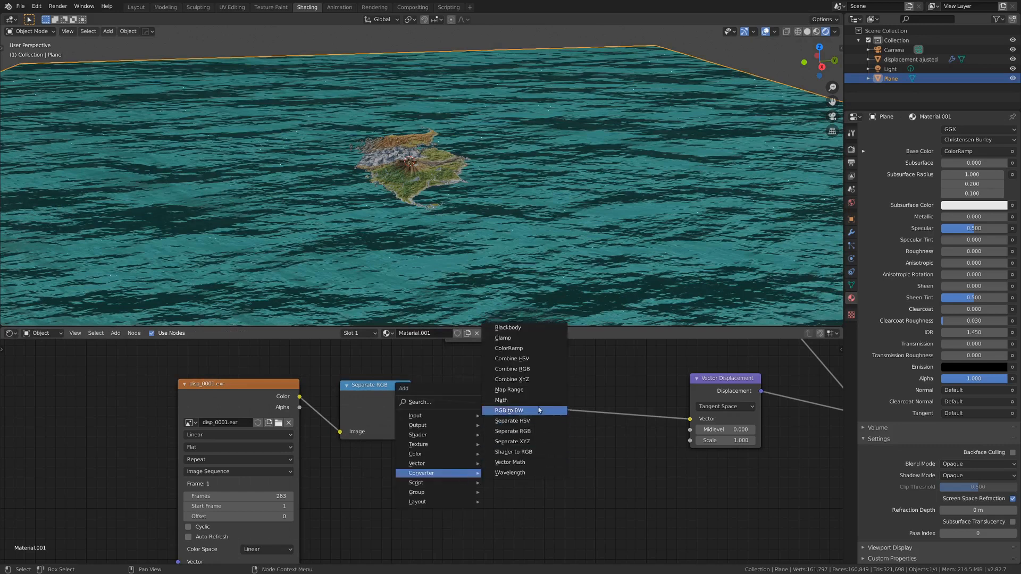
{"action": "left_click", "coordinate": [533, 369]}
{"action": "left_click", "coordinate": [481, 387]}
{"action": "scroll", "coordinate": [414, 429], "scroll_direction": "up", "scroll_amount": 3}
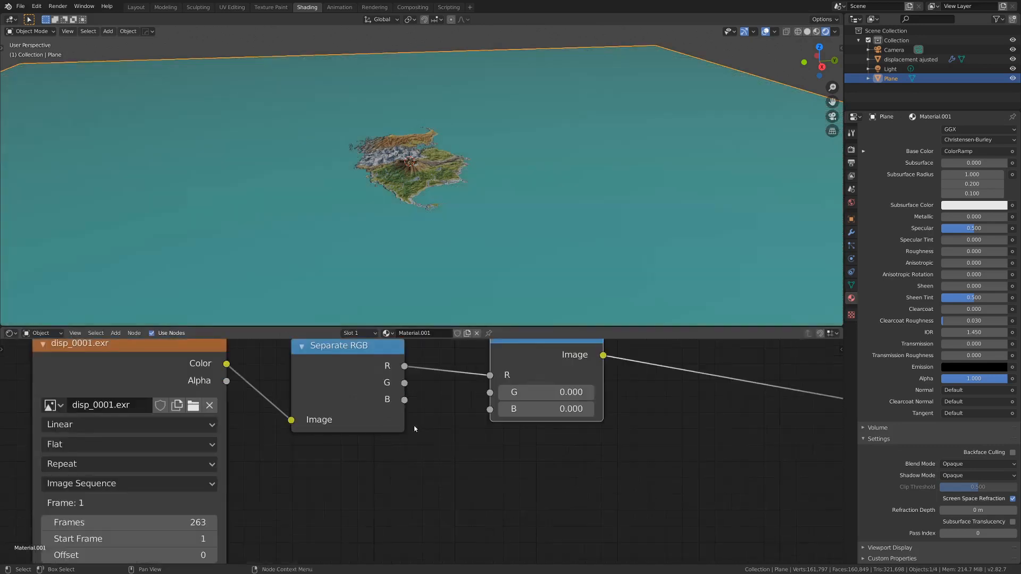
Step: Cross-link the color channels, connecting Separate RGB's G to Combine RGB's B and its B to Combine RGB's G
{"action": "left_click_drag", "start_coordinate": [487, 415], "coordinate": [489, 410]}
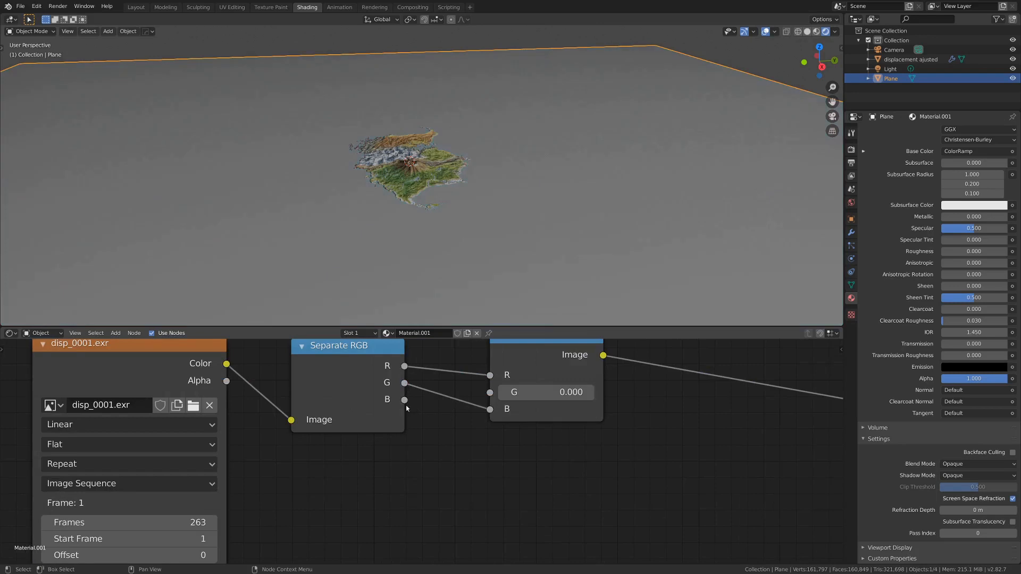
{"action": "left_click_drag", "start_coordinate": [404, 400], "coordinate": [419, 404]}
{"action": "left_click_drag", "start_coordinate": [496, 392], "coordinate": [492, 393]}
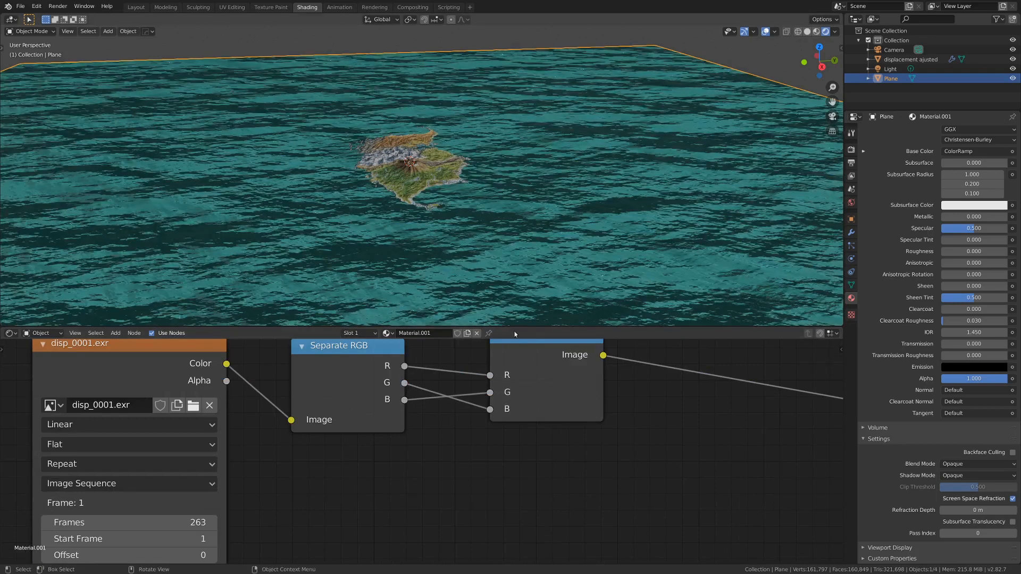
{"action": "scroll", "coordinate": [415, 452], "scroll_direction": "down", "scroll_amount": 4}
{"action": "scroll", "coordinate": [498, 432], "scroll_direction": "down", "scroll_amount": 3}
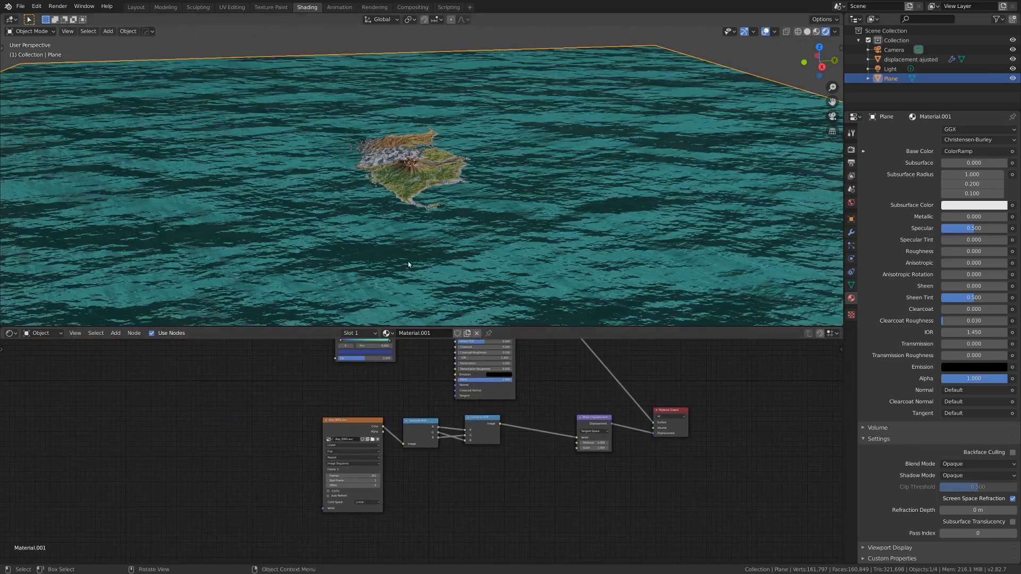
Step: Add Texture Coordinate and Mapping nodes in front of the image sequence node using Node Wrangler
{"action": "scroll", "coordinate": [409, 260], "scroll_direction": "down", "scroll_amount": 6}
{"action": "middle_click_drag", "start_coordinate": [434, 233], "coordinate": [444, 260]}
{"action": "scroll", "coordinate": [465, 229], "scroll_direction": "up", "scroll_amount": 6}
{"action": "middle_click_drag", "start_coordinate": [464, 226], "coordinate": [467, 194]}
{"action": "scroll", "coordinate": [411, 408], "scroll_direction": "down", "scroll_amount": 2}
{"action": "scroll", "coordinate": [411, 408], "scroll_direction": "up", "scroll_amount": 2}
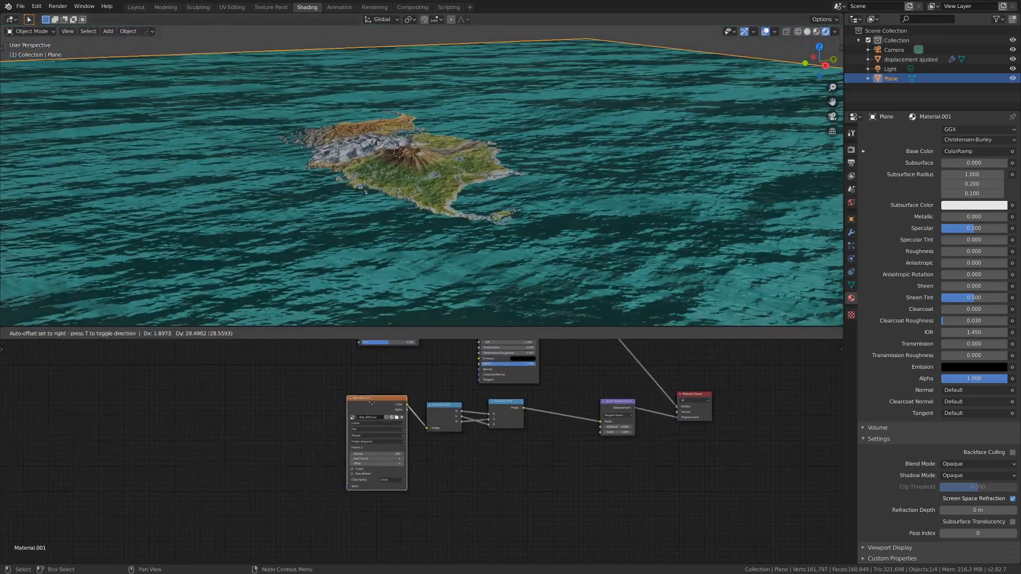
{"action": "scroll", "coordinate": [352, 417], "scroll_direction": "up", "scroll_amount": 2}
{"action": "middle_click_drag", "start_coordinate": [352, 417], "coordinate": [401, 436]}
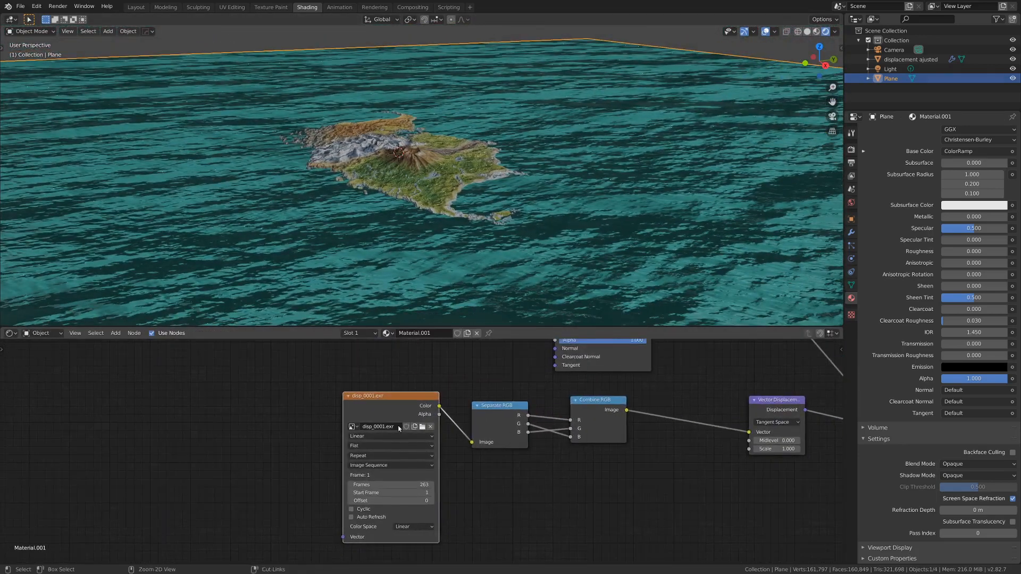
{"action": "key", "text": "ctrl+t"}
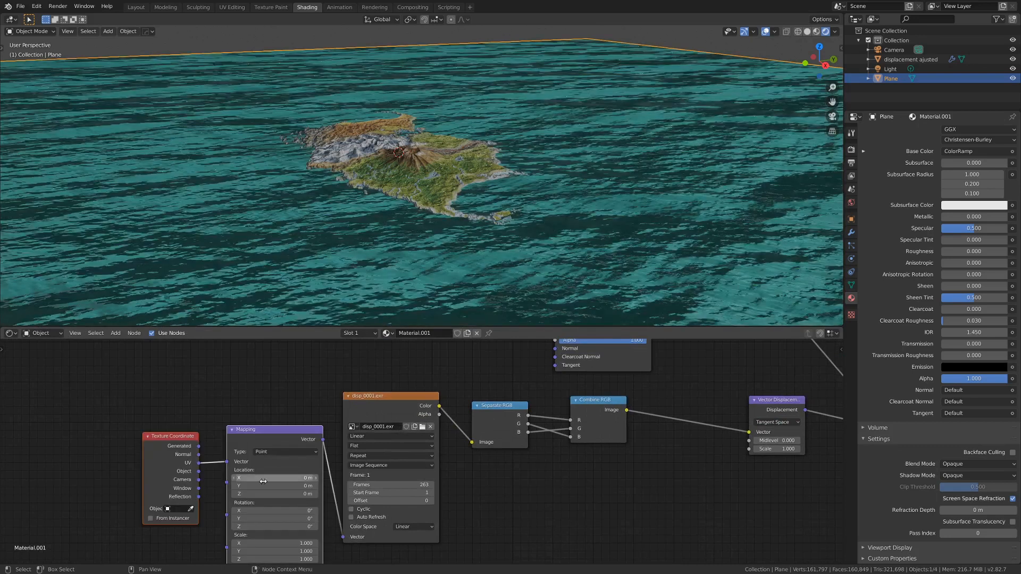
Step: Search the add-ons in the preferences for "no" to check the Node Wrangler add-on
{"action": "left_click", "coordinate": [35, 7]}
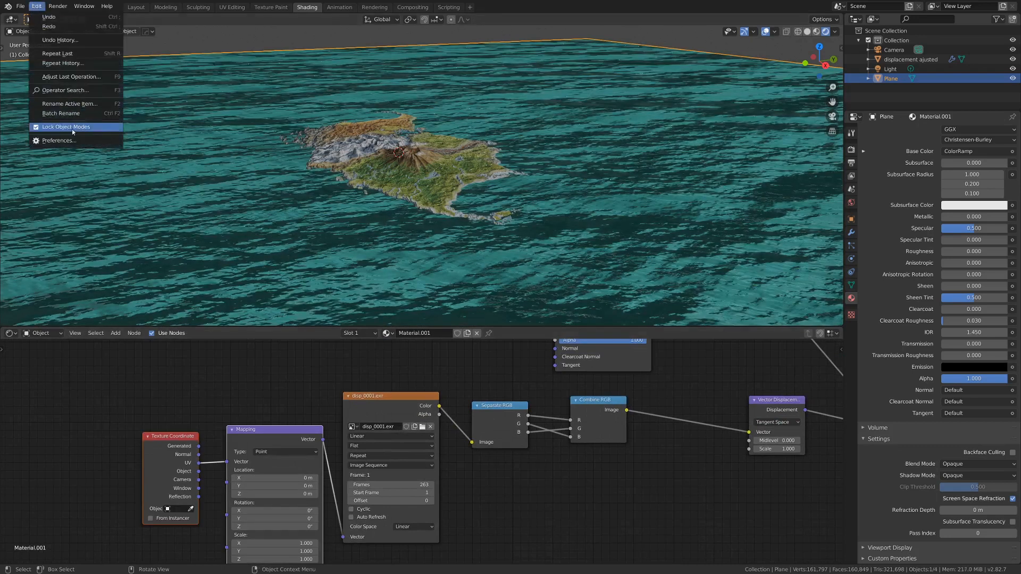
{"action": "left_click", "coordinate": [57, 140]}
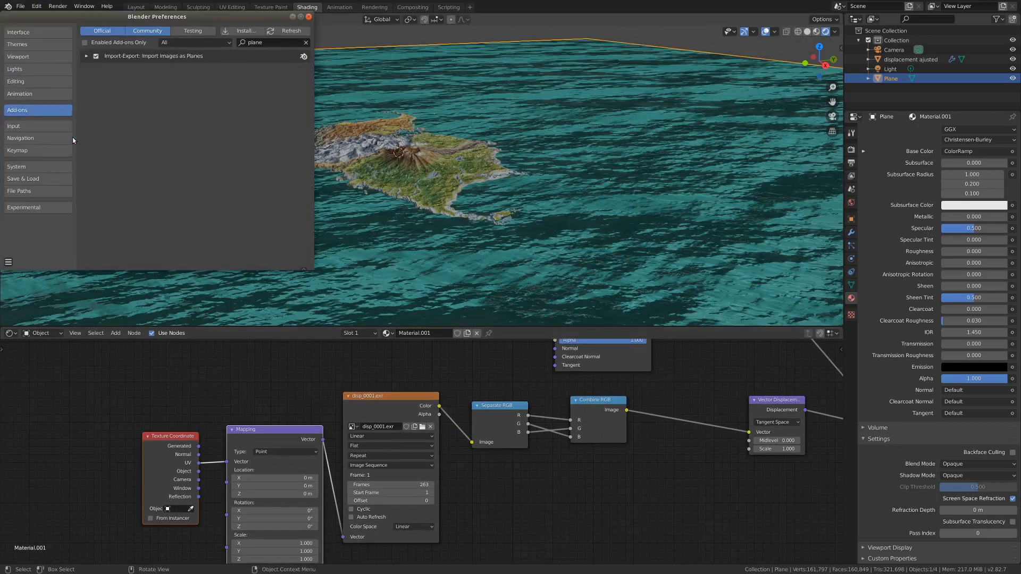
{"action": "left_click", "coordinate": [306, 43]}
{"action": "type", "text": "n"}
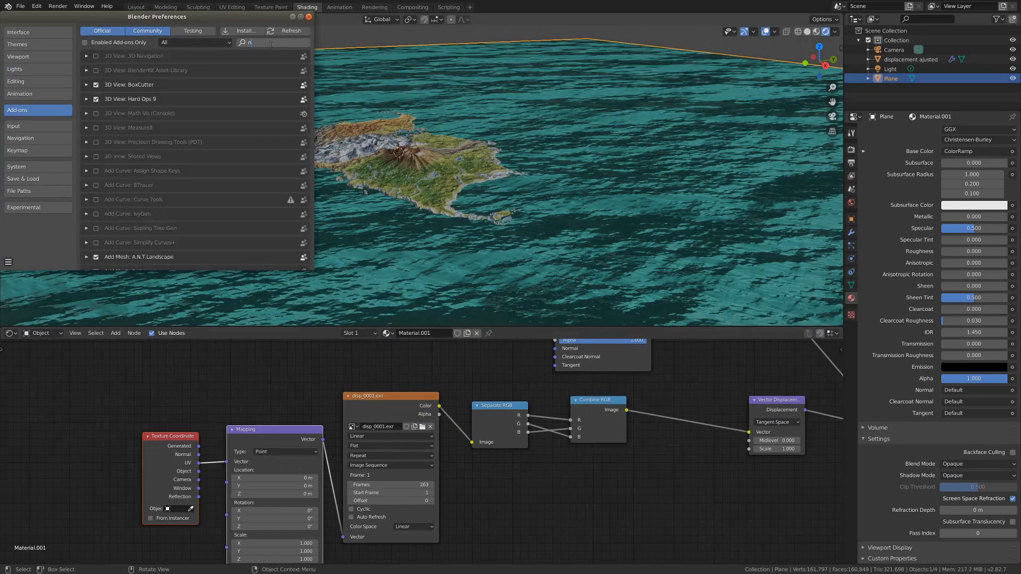
{"action": "type", "text": "o"}
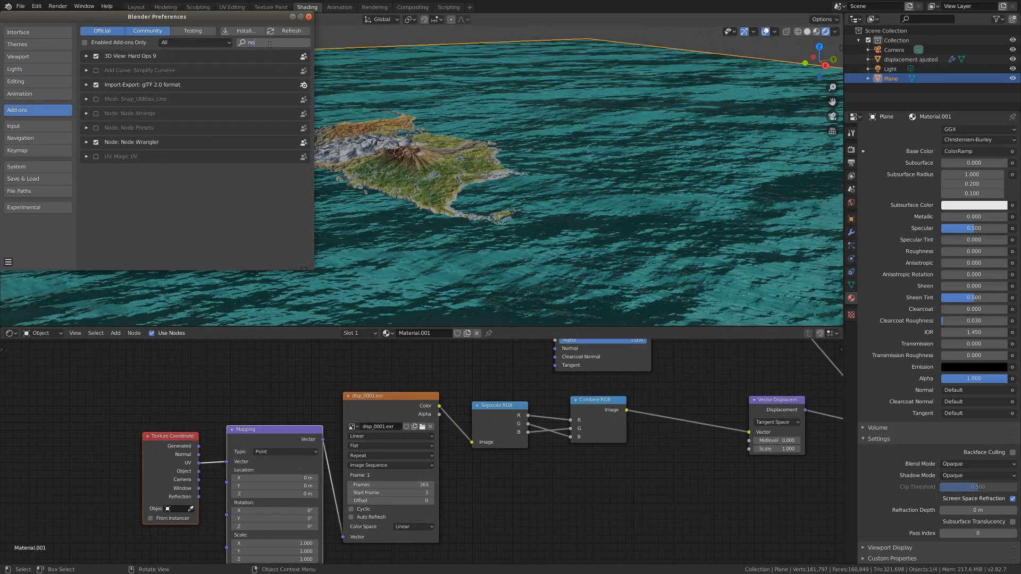
{"action": "left_click", "coordinate": [311, 18]}
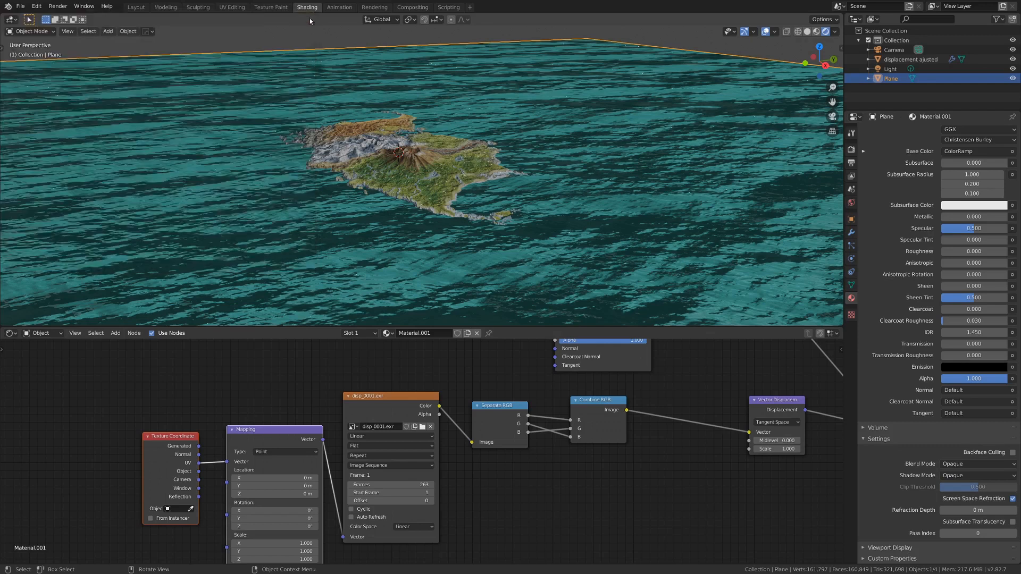
Step: Reposition the mapping nodes and connect the Texture Coordinate's Object output to the Mapping node's Vector input
{"action": "scroll", "coordinate": [464, 387], "scroll_direction": "down", "scroll_amount": 4}
{"action": "middle_click_drag", "start_coordinate": [464, 387], "coordinate": [410, 392]}
{"action": "scroll", "coordinate": [432, 440], "scroll_direction": "up", "scroll_amount": 3}
{"action": "middle_click_drag", "start_coordinate": [432, 441], "coordinate": [440, 418]}
{"action": "scroll", "coordinate": [439, 445], "scroll_direction": "down", "scroll_amount": 2}
{"action": "scroll", "coordinate": [419, 447], "scroll_direction": "up", "scroll_amount": 6}
{"action": "middle_click_drag", "start_coordinate": [350, 495], "coordinate": [623, 468]}
{"action": "scroll", "coordinate": [363, 455], "scroll_direction": "up", "scroll_amount": 1}
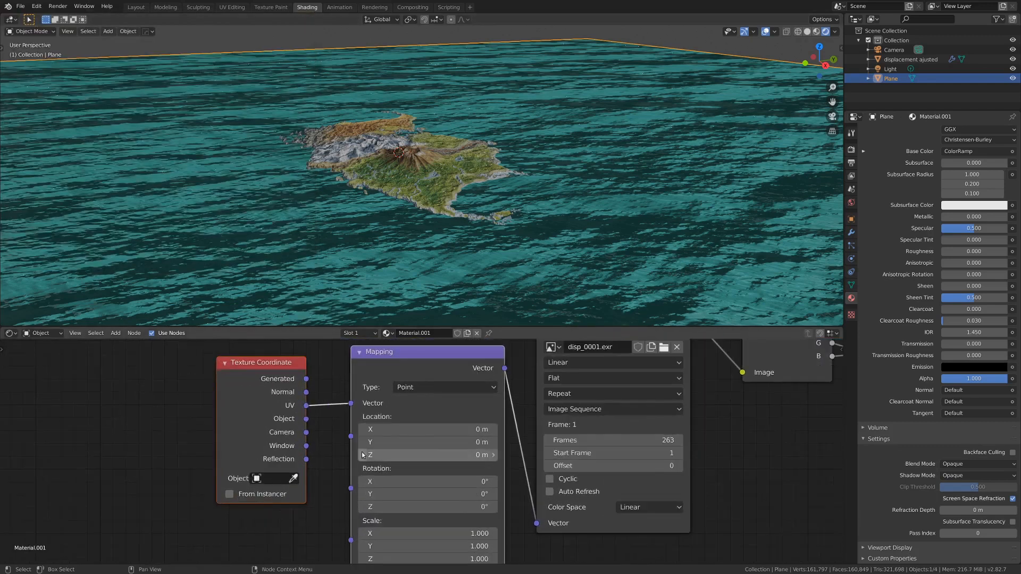
{"action": "mouse_move", "coordinate": [368, 365]}
{"action": "left_mouse_down"}
{"action": "mouse_move", "coordinate": [371, 341]}
{"action": "mouse_move", "coordinate": [365, 352]}
{"action": "left_mouse_up"}
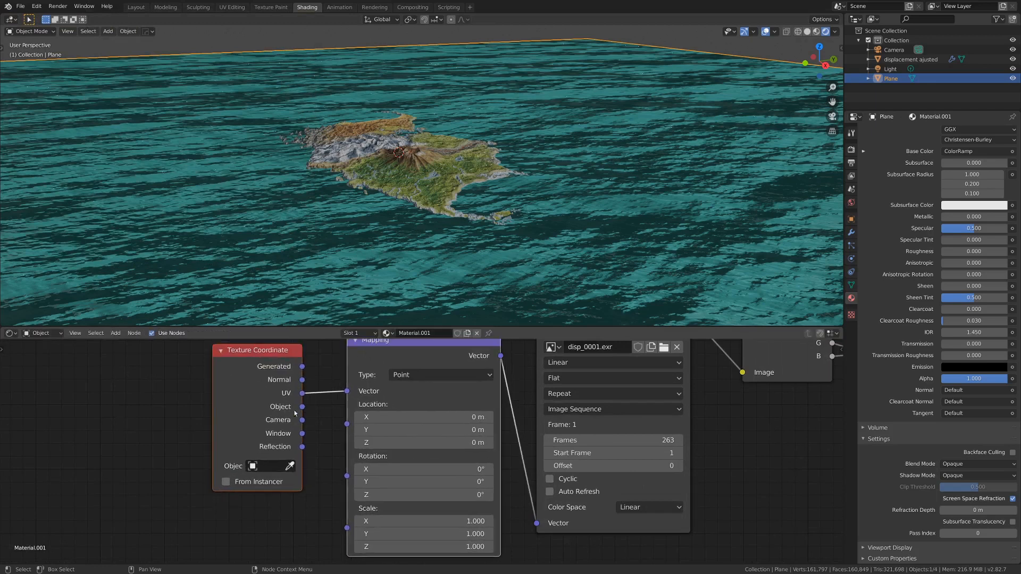
{"action": "left_click_drag", "start_coordinate": [357, 388], "coordinate": [357, 389]}
{"action": "scroll", "coordinate": [439, 428], "scroll_direction": "down", "scroll_amount": 1}
{"action": "middle_click_drag", "start_coordinate": [440, 429], "coordinate": [411, 428]}
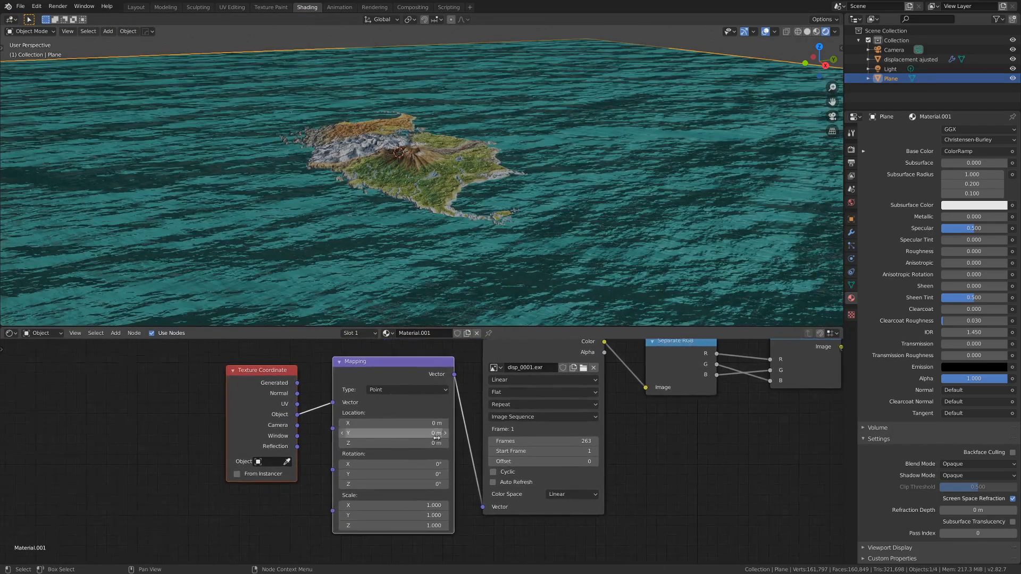
Step: Set the Mapping node's X, Y and Z scale to 2.560 and inspect the waves around the island
{"action": "scroll", "coordinate": [425, 462], "scroll_direction": "up", "scroll_amount": 1}
{"action": "middle_click_drag", "start_coordinate": [425, 469], "coordinate": [420, 456]}
{"action": "scroll", "coordinate": [439, 214], "scroll_direction": "down", "scroll_amount": 5}
{"action": "middle_click_drag", "start_coordinate": [440, 214], "coordinate": [425, 271]}
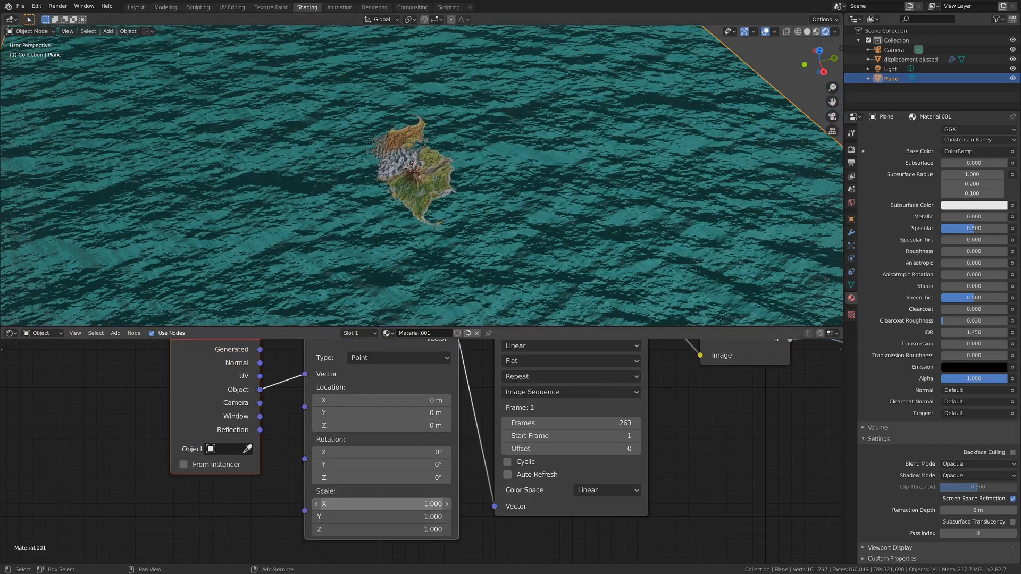
{"action": "left_click_drag", "start_coordinate": [381, 504], "coordinate": [464, 504]}
{"action": "scroll", "coordinate": [467, 206], "scroll_direction": "down", "scroll_amount": 6}
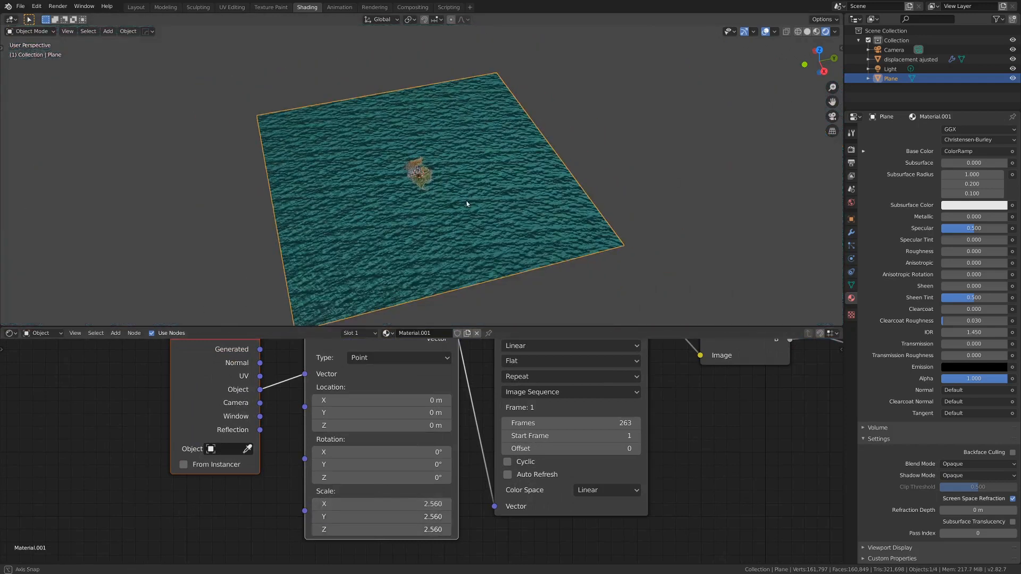
{"action": "scroll", "coordinate": [472, 180], "scroll_direction": "up", "scroll_amount": 5}
{"action": "middle_click_drag", "start_coordinate": [466, 207], "coordinate": [514, 175]}
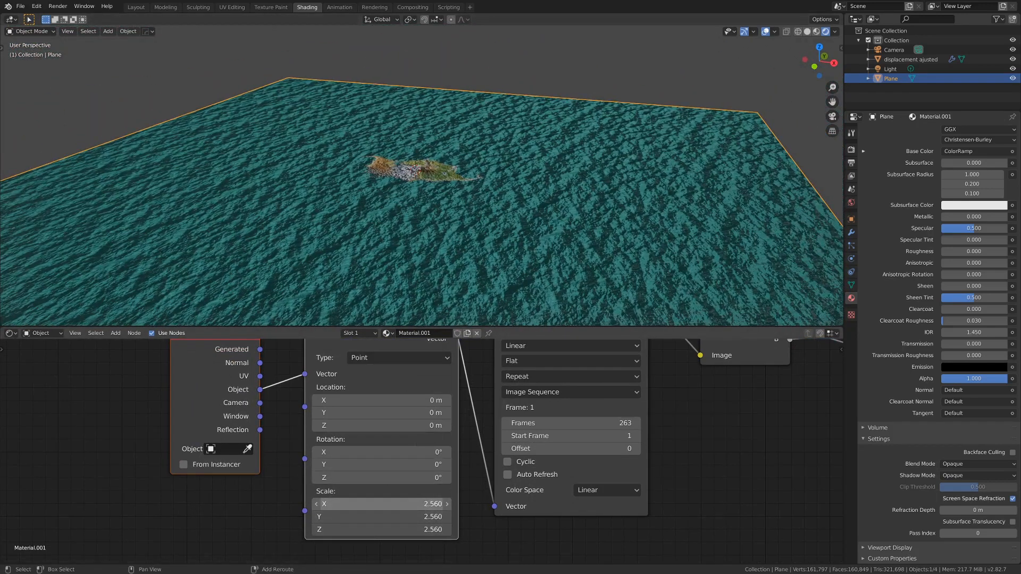
Step: Set the Mapping node's X, Y and Z scale to 1.840 and inspect the waves around the island
{"action": "left_click_drag", "start_coordinate": [380, 504], "coordinate": [311, 503]}
{"action": "scroll", "coordinate": [393, 518], "scroll_direction": "down", "scroll_amount": 3}
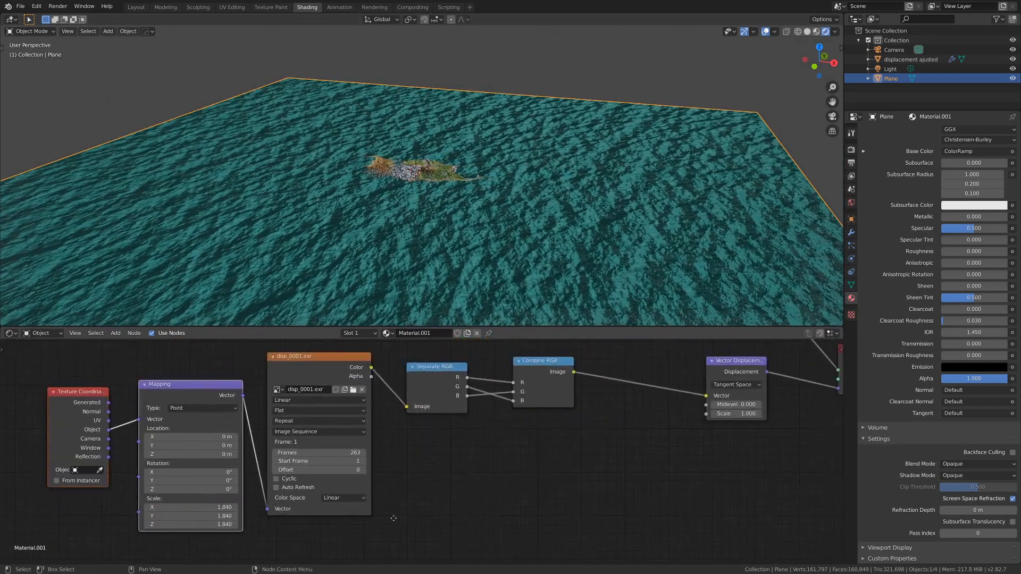
{"action": "middle_click_drag", "start_coordinate": [394, 519], "coordinate": [196, 557]}
{"action": "scroll", "coordinate": [533, 186], "scroll_direction": "up", "scroll_amount": 2}
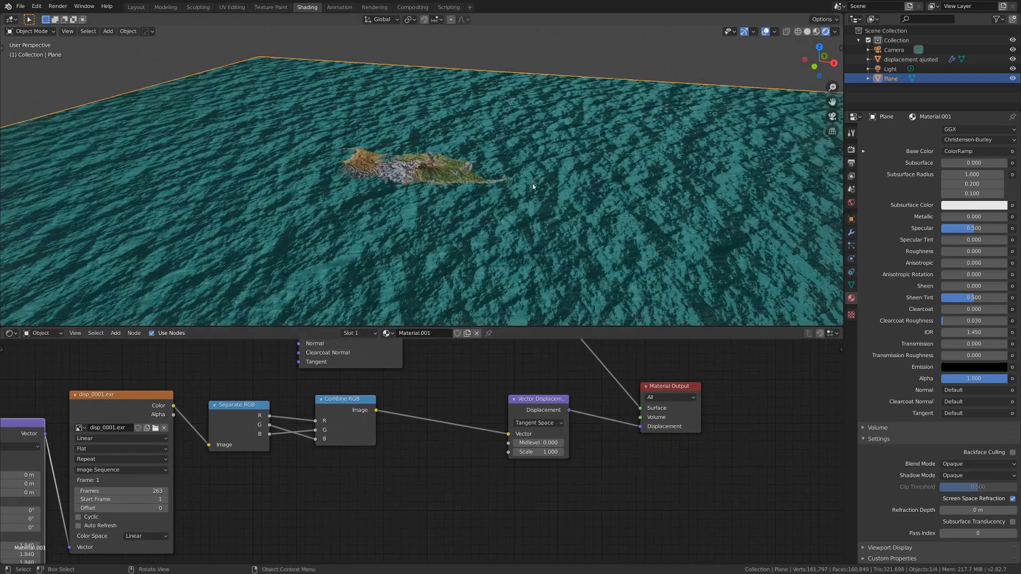
{"action": "scroll", "coordinate": [532, 186], "scroll_direction": "up", "scroll_amount": 3}
{"action": "mouse_move", "coordinate": [533, 186]}
{"action": "middle_mouse_down"}
{"action": "mouse_move", "coordinate": [554, 166]}
{"action": "mouse_move", "coordinate": [552, 177]}
{"action": "mouse_move", "coordinate": [513, 183]}
{"action": "middle_mouse_up"}
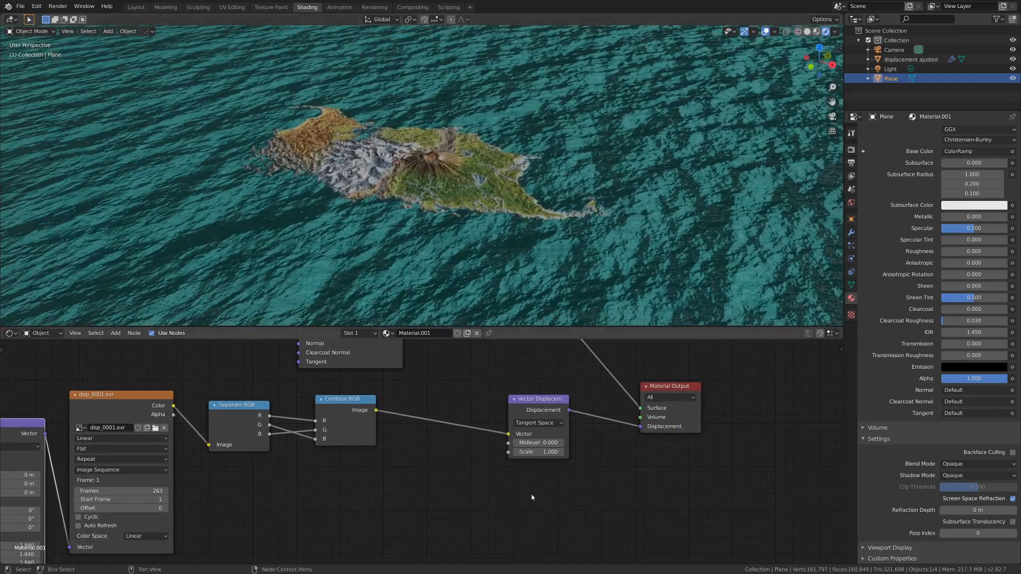
Step: Set the Vector Displacement node's scale to 0.01 and inspect the water surface around the island
{"action": "scroll", "coordinate": [604, 471], "scroll_direction": "up", "scroll_amount": 3}
{"action": "left_click", "coordinate": [405, 459]}
{"action": "type", "text": "1.0"}
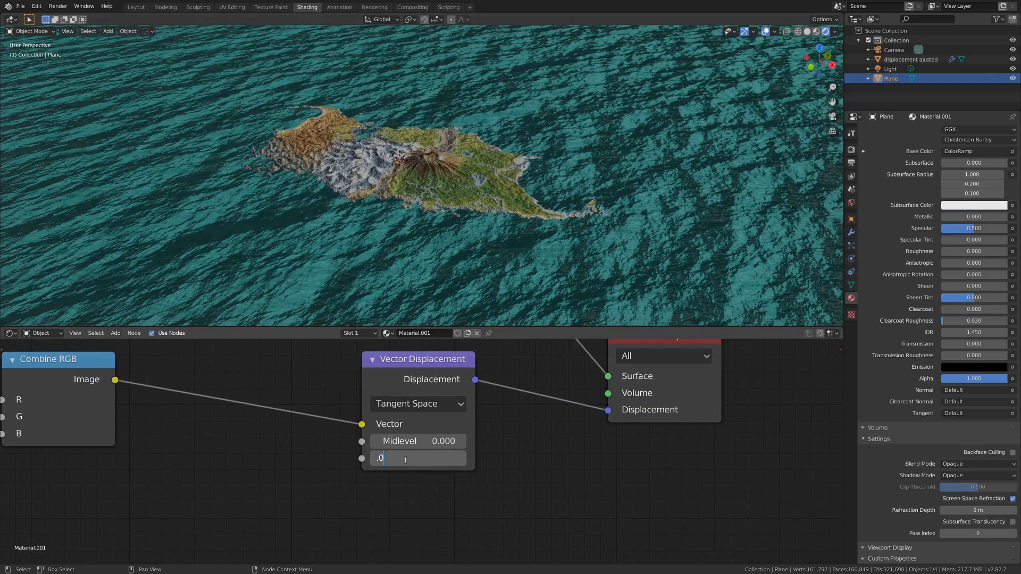
{"action": "type", "text": "1"}
{"action": "key", "text": "Return"}
{"action": "scroll", "coordinate": [538, 138], "scroll_direction": "down", "scroll_amount": 6}
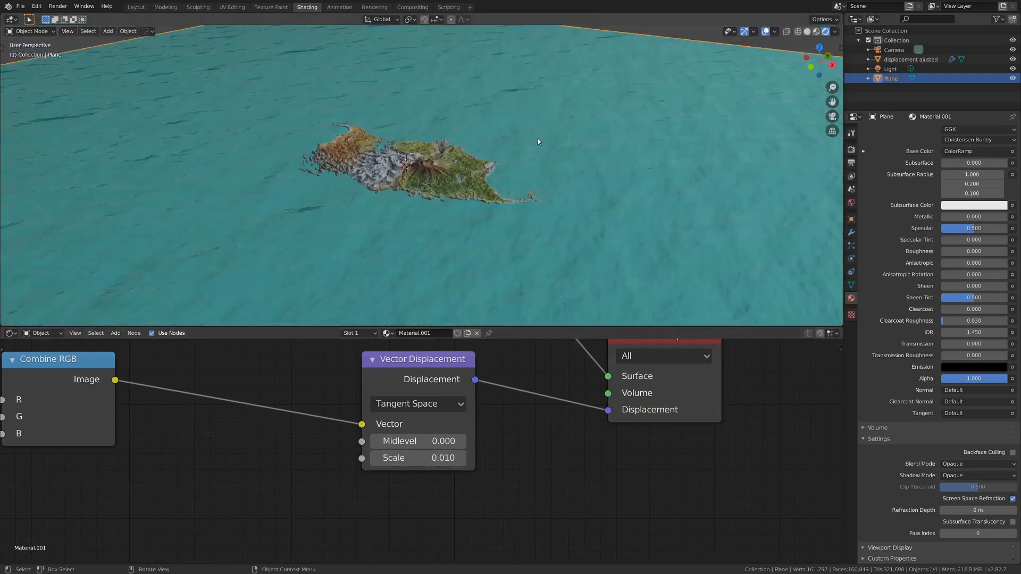
{"action": "scroll", "coordinate": [544, 150], "scroll_direction": "up", "scroll_amount": 6}
{"action": "middle_click_drag", "start_coordinate": [543, 150], "coordinate": [483, 176]}
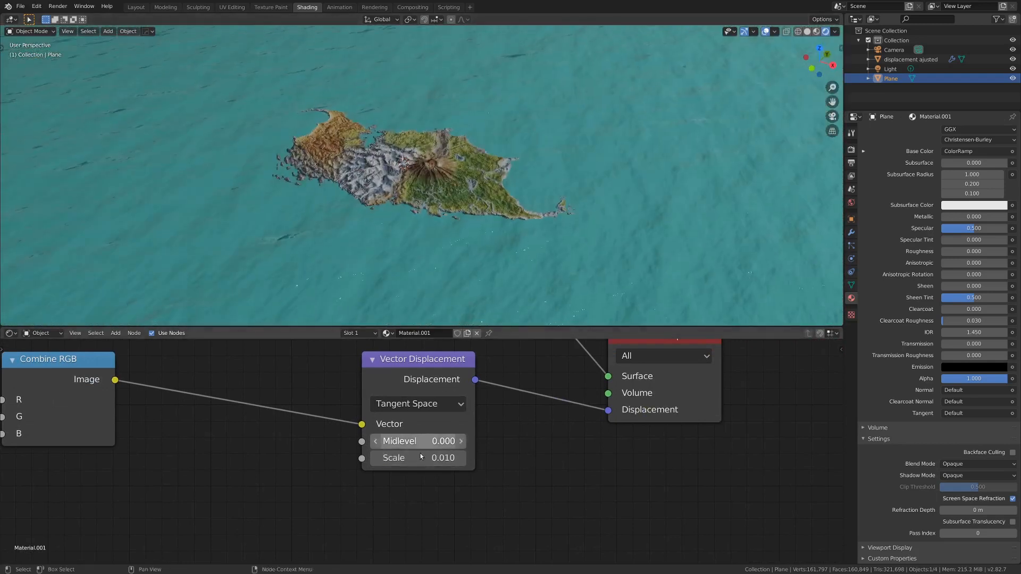
Step: Set the Vector Displacement node's scale to 0.001
{"action": "left_click", "coordinate": [437, 460]}
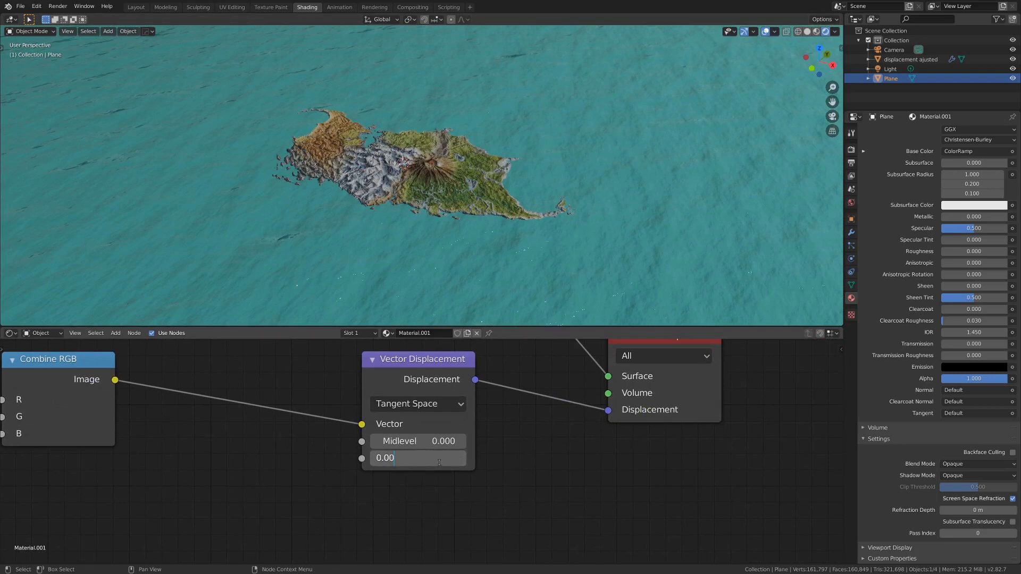
{"action": "type", "text": "1"}
{"action": "key", "text": "Return"}
Step: Set the Vector Displacement node's scale to 0.005
{"action": "left_click", "coordinate": [439, 461]}
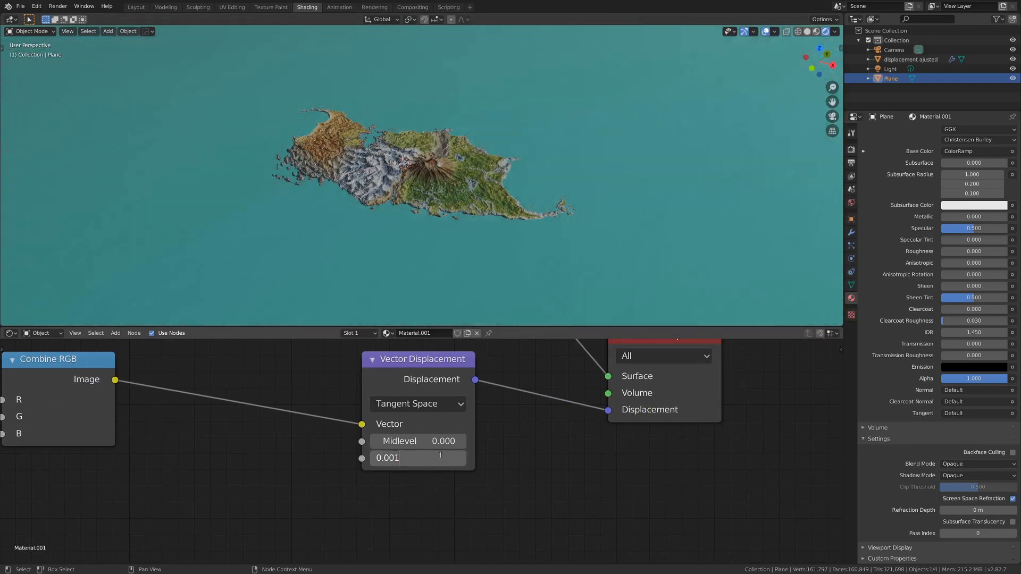
{"action": "key", "text": "BackSpace"}
{"action": "type", "text": "5"}
{"action": "key", "text": "Return"}
Step: Examine the water surface around the island from several angles and review the water material's node tree
{"action": "middle_click_drag", "start_coordinate": [476, 306], "coordinate": [423, 270]}
{"action": "scroll", "coordinate": [229, 379], "scroll_direction": "down", "scroll_amount": 3}
{"action": "middle_click_drag", "start_coordinate": [229, 378], "coordinate": [528, 388]}
{"action": "scroll", "coordinate": [499, 248], "scroll_direction": "down", "scroll_amount": 7}
{"action": "middle_click_drag", "start_coordinate": [499, 248], "coordinate": [479, 232]}
{"action": "scroll", "coordinate": [490, 239], "scroll_direction": "up", "scroll_amount": 5}
{"action": "scroll", "coordinate": [483, 207], "scroll_direction": "down", "scroll_amount": 7}
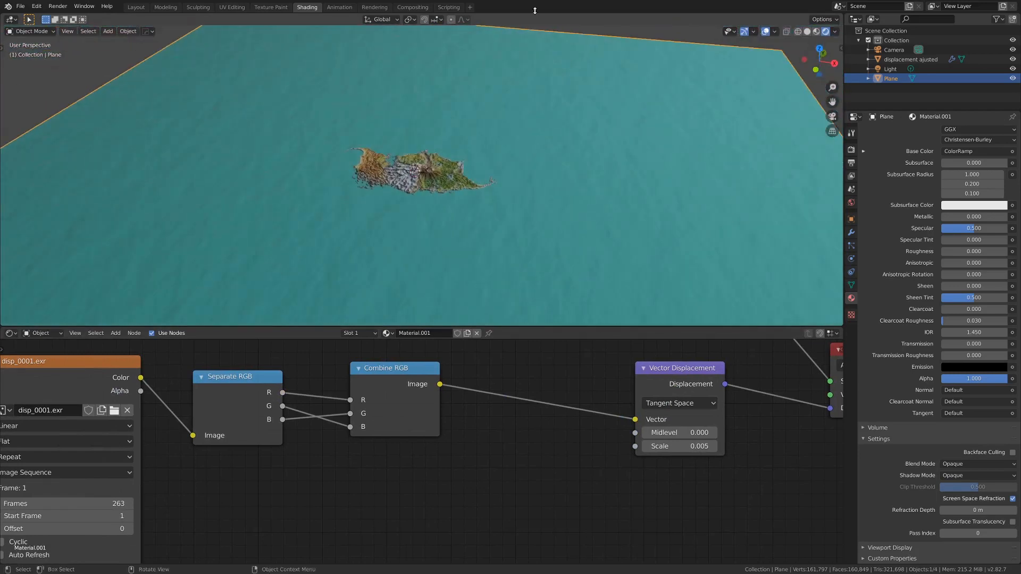
{"action": "scroll", "coordinate": [493, 154], "scroll_direction": "up", "scroll_amount": 2}
{"action": "middle_click_drag", "start_coordinate": [492, 154], "coordinate": [419, 174]}
{"action": "scroll", "coordinate": [421, 457], "scroll_direction": "down", "scroll_amount": 7}
{"action": "middle_click_drag", "start_coordinate": [440, 360], "coordinate": [469, 394]}
{"action": "scroll", "coordinate": [410, 434], "scroll_direction": "down", "scroll_amount": 4}
{"action": "scroll", "coordinate": [466, 181], "scroll_direction": "down", "scroll_amount": 5}
{"action": "scroll", "coordinate": [512, 109], "scroll_direction": "up", "scroll_amount": 3}
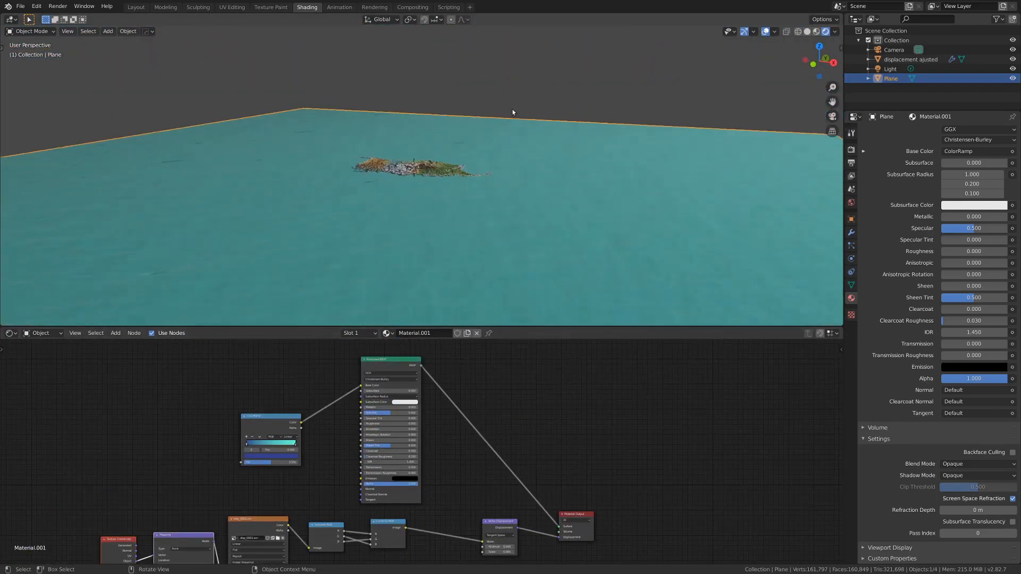
Step: Enable the Physical Atmosphere add-on's atmosphere and inspect the sky and sunlight over the island at the horizon
{"action": "key", "text": "n"}
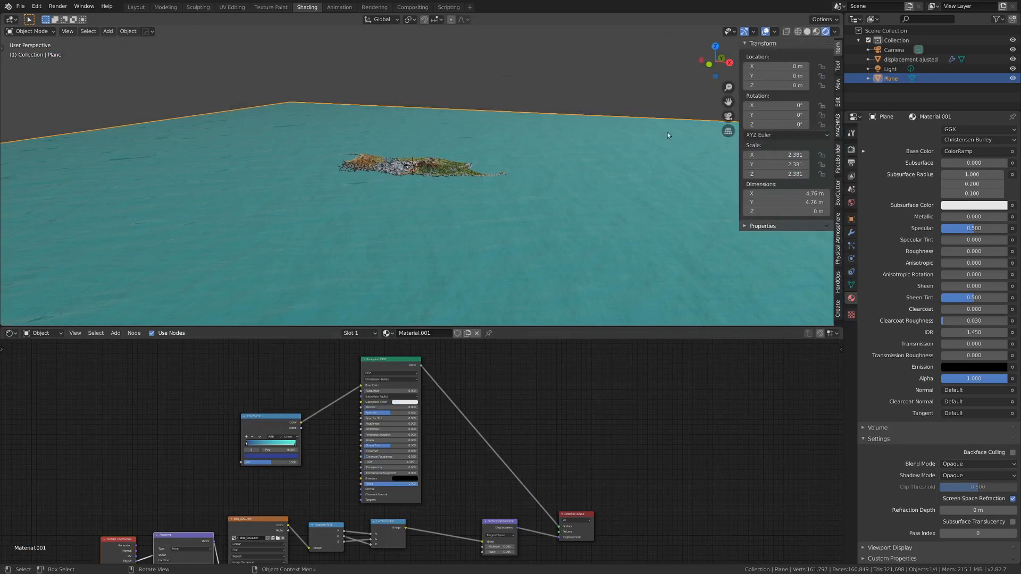
{"action": "left_click", "coordinate": [838, 247]}
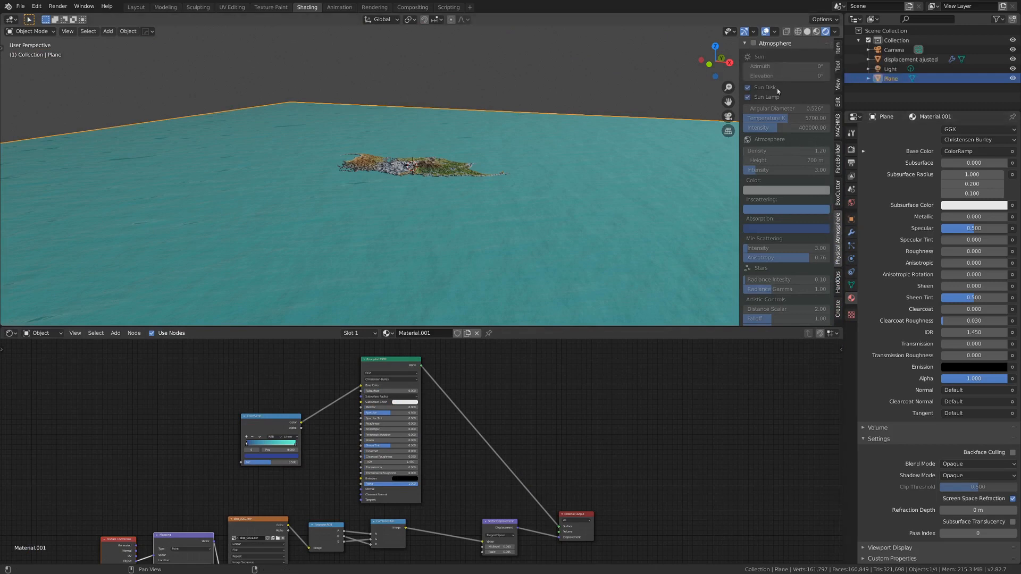
{"action": "left_click", "coordinate": [753, 43]}
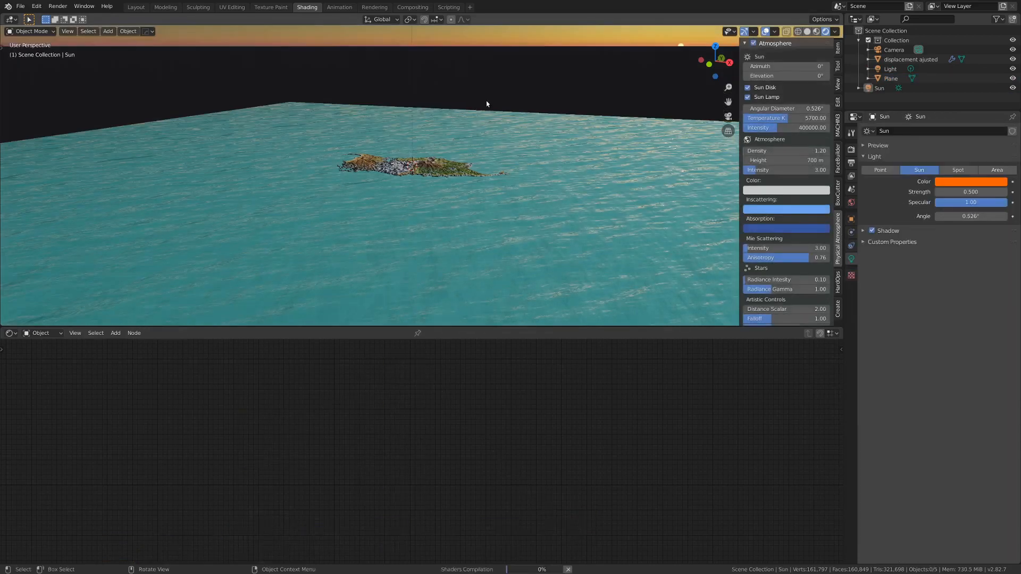
{"action": "scroll", "coordinate": [487, 101], "scroll_direction": "down", "scroll_amount": 8}
{"action": "middle_click_drag", "start_coordinate": [485, 135], "coordinate": [515, 124]}
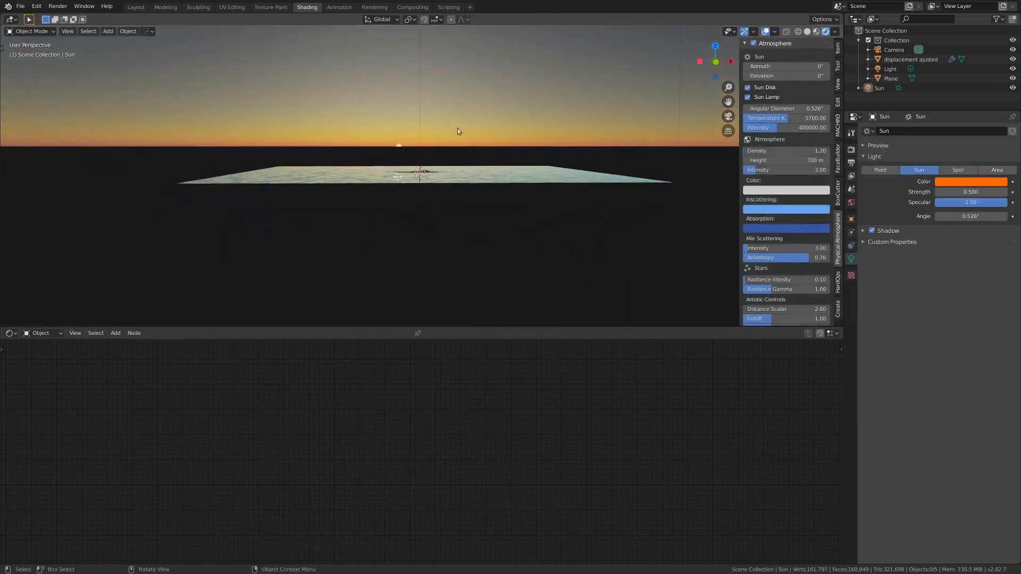
{"action": "middle_click_drag", "start_coordinate": [378, 131], "coordinate": [452, 115]}
{"action": "scroll", "coordinate": [453, 139], "scroll_direction": "up", "scroll_amount": 8}
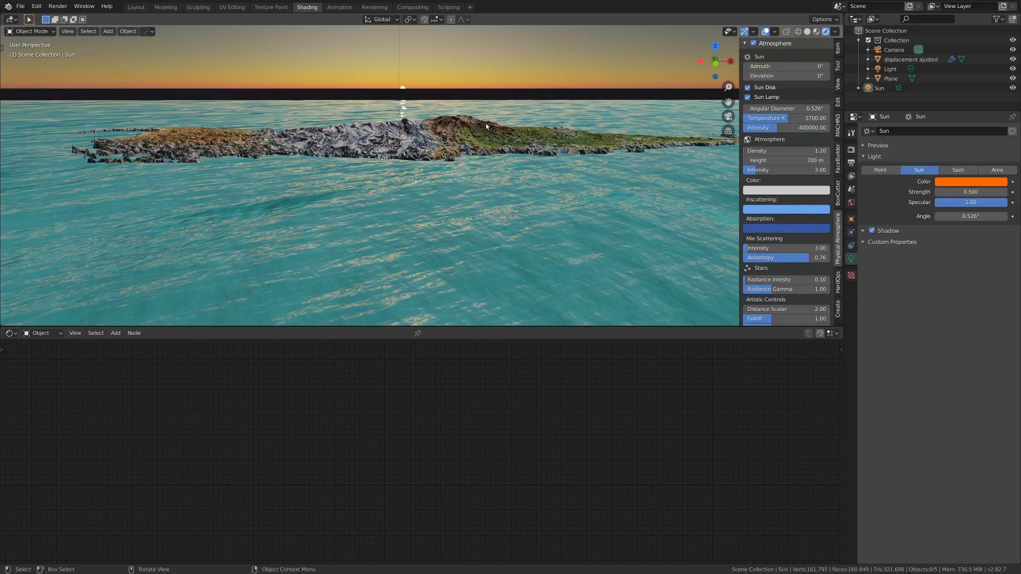
{"action": "mouse_move", "coordinate": [496, 132]}
{"action": "middle_mouse_down"}
{"action": "mouse_move", "coordinate": [520, 144]}
{"action": "mouse_move", "coordinate": [500, 144]}
{"action": "mouse_move", "coordinate": [499, 130]}
{"action": "mouse_move", "coordinate": [510, 139]}
{"action": "middle_mouse_up"}
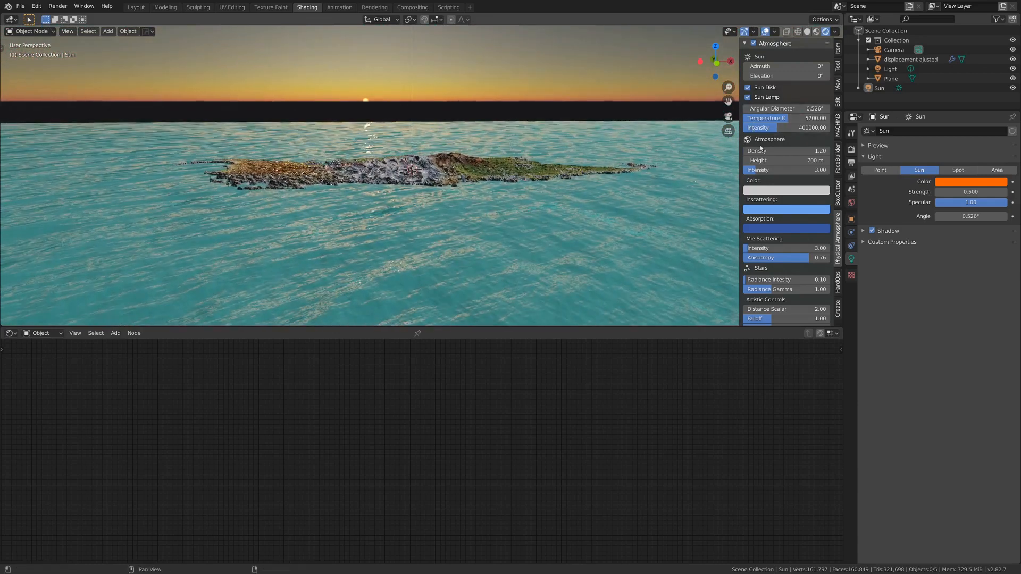
Step: Raise the atmosphere's sun elevation to 4° and check the sun above the island
{"action": "mouse_move", "coordinate": [784, 79]}
{"action": "left_mouse_down"}
{"action": "mouse_move", "coordinate": [814, 79]}
{"action": "mouse_move", "coordinate": [788, 79]}
{"action": "left_mouse_up"}
{"action": "middle_click_drag", "start_coordinate": [425, 139], "coordinate": [499, 189], "text": "shift"}
{"action": "middle_click_drag", "start_coordinate": [499, 190], "coordinate": [569, 167]}
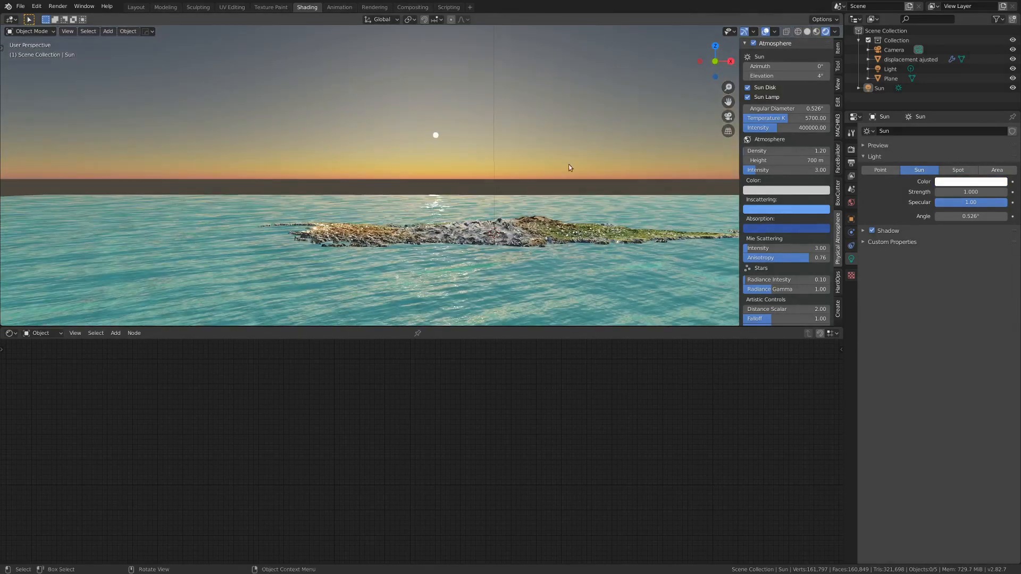
Step: Set the sun's angular diameter to 1.42° and its intensity to 224108.47, and inspect the lighting on the island and water
{"action": "left_click_drag", "start_coordinate": [771, 109], "coordinate": [779, 127]}
{"action": "middle_click_drag", "start_coordinate": [589, 158], "coordinate": [445, 189]}
{"action": "scroll", "coordinate": [482, 166], "scroll_direction": "down", "scroll_amount": 5}
{"action": "scroll", "coordinate": [496, 174], "scroll_direction": "up", "scroll_amount": 2}
{"action": "scroll", "coordinate": [496, 188], "scroll_direction": "up", "scroll_amount": 4}
{"action": "scroll", "coordinate": [444, 190], "scroll_direction": "down", "scroll_amount": 5}
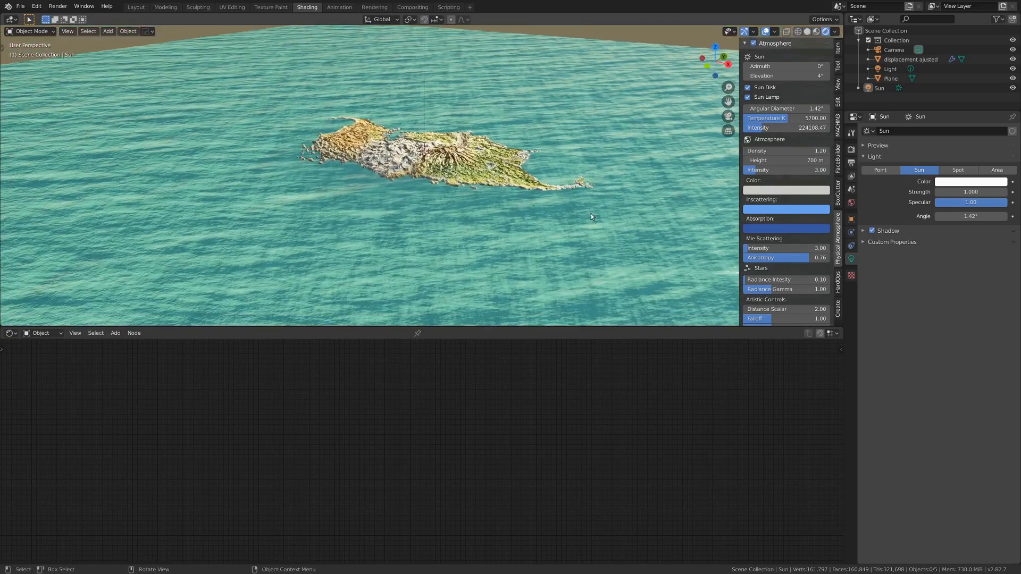
Step: Select the water plane and scale it up uniformly around the island
{"action": "left_click", "coordinate": [592, 213]}
{"action": "scroll", "coordinate": [592, 212], "scroll_direction": "down", "scroll_amount": 2}
{"action": "key", "text": "s"}
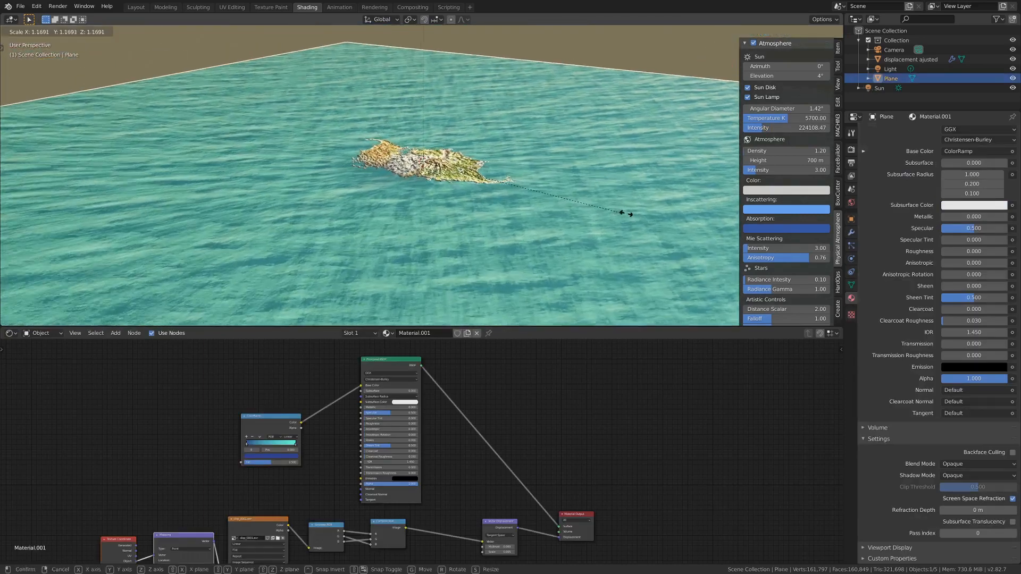
Step: Scale up the ocean plane so the water extends farther around the island
{"action": "left_click", "coordinate": [648, 211]}
{"action": "scroll", "coordinate": [607, 191], "scroll_direction": "down", "scroll_amount": 5}
{"action": "middle_click_drag", "start_coordinate": [605, 190], "coordinate": [579, 213]}
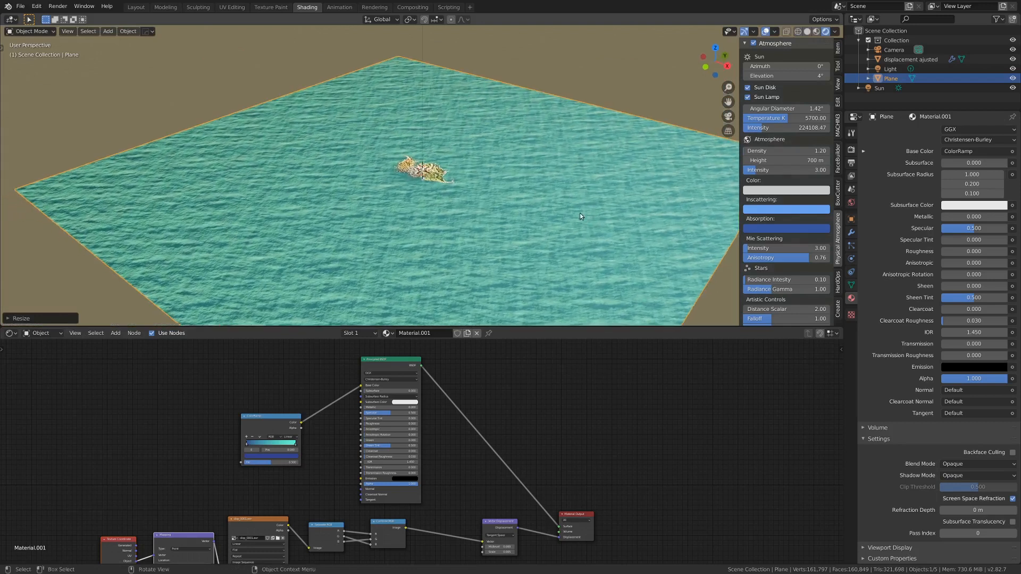
{"action": "scroll", "coordinate": [521, 164], "scroll_direction": "up", "scroll_amount": 4}
{"action": "scroll", "coordinate": [326, 422], "scroll_direction": "up", "scroll_amount": 7}
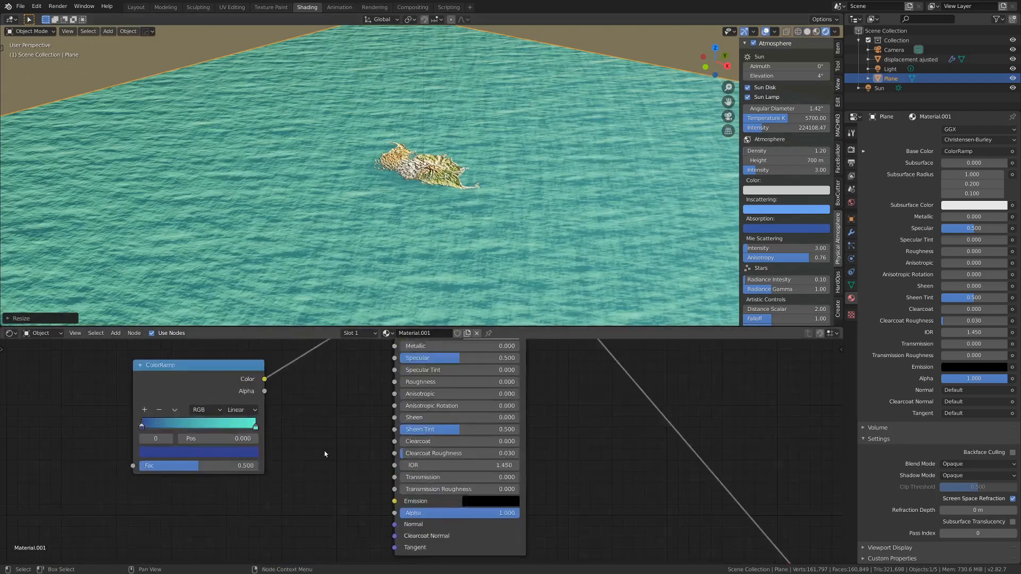
Step: Add an Image Texture node next to the ColorRamp node in the ocean material
{"action": "left_click_drag", "start_coordinate": [156, 418], "coordinate": [119, 417]}
{"action": "scroll", "coordinate": [345, 350], "scroll_direction": "down", "scroll_amount": 3}
{"action": "scroll", "coordinate": [345, 350], "scroll_direction": "down", "scroll_amount": 1}
{"action": "middle_click_drag", "start_coordinate": [344, 350], "coordinate": [432, 391]}
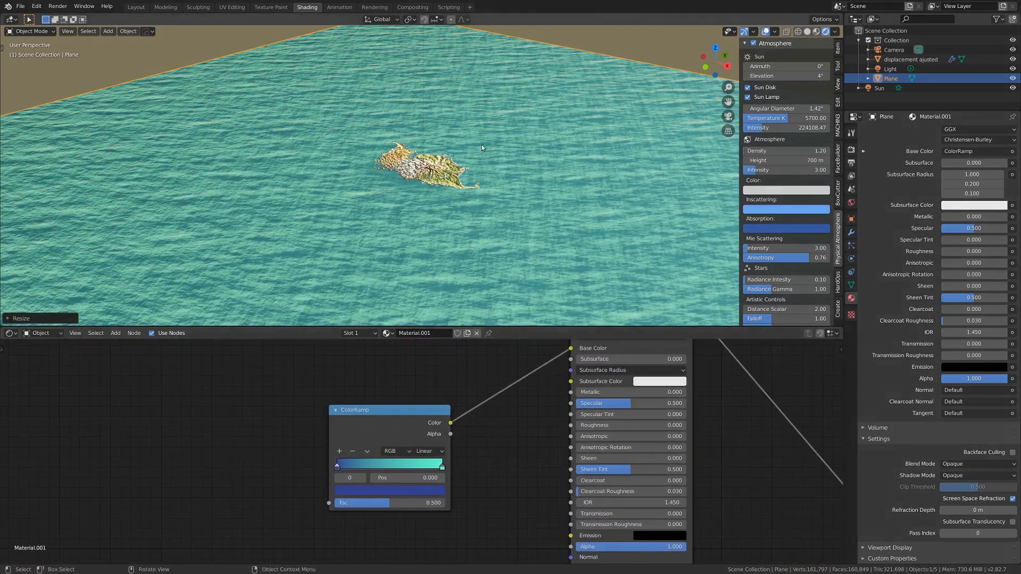
{"action": "scroll", "coordinate": [640, 183], "scroll_direction": "up", "scroll_amount": 5}
{"action": "middle_click_drag", "start_coordinate": [641, 183], "coordinate": [575, 202]}
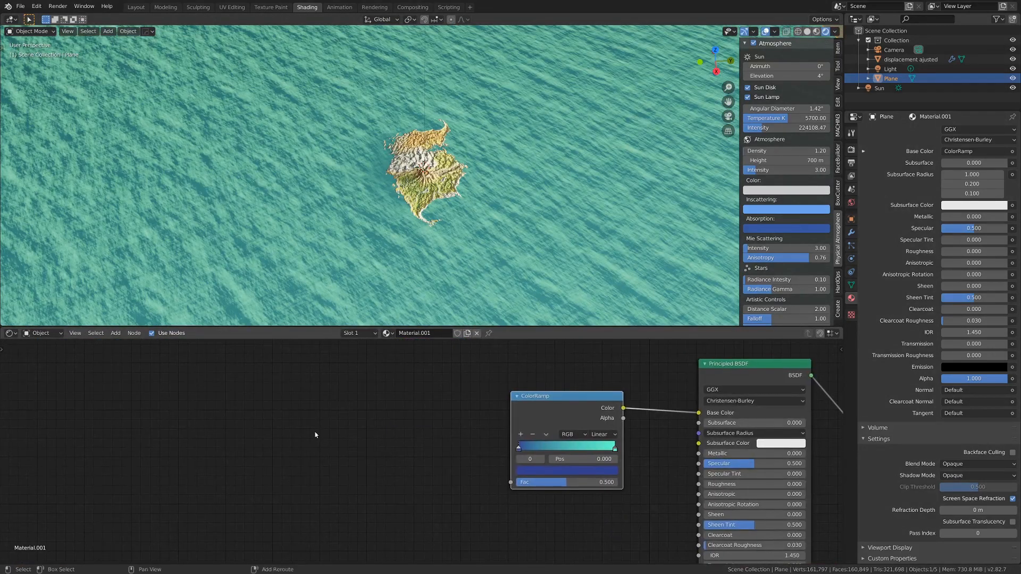
{"action": "key", "text": "shift+a"}
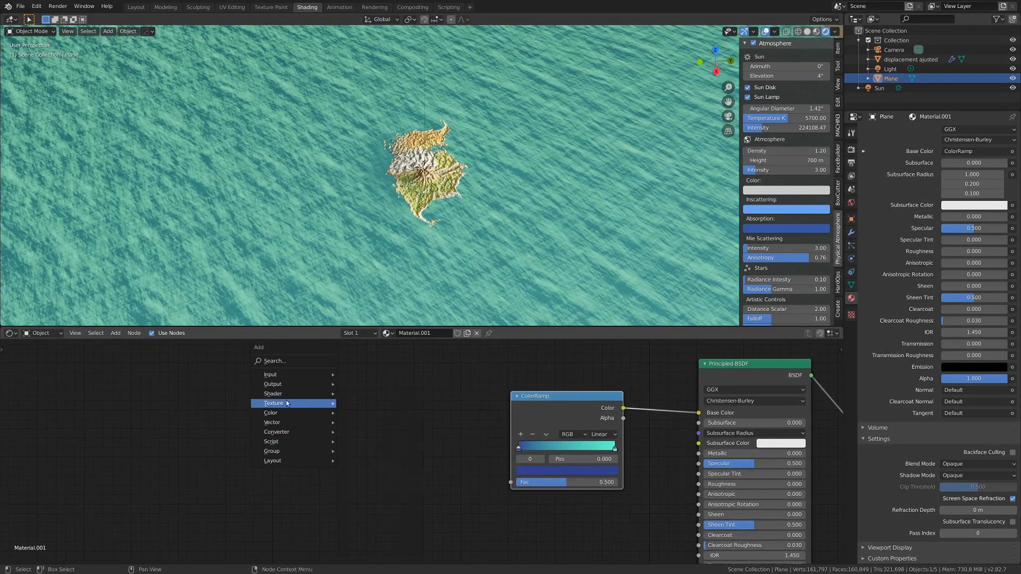
{"action": "mouse_move", "coordinate": [287, 403]}
{"action": "left_click", "coordinate": [372, 322]}
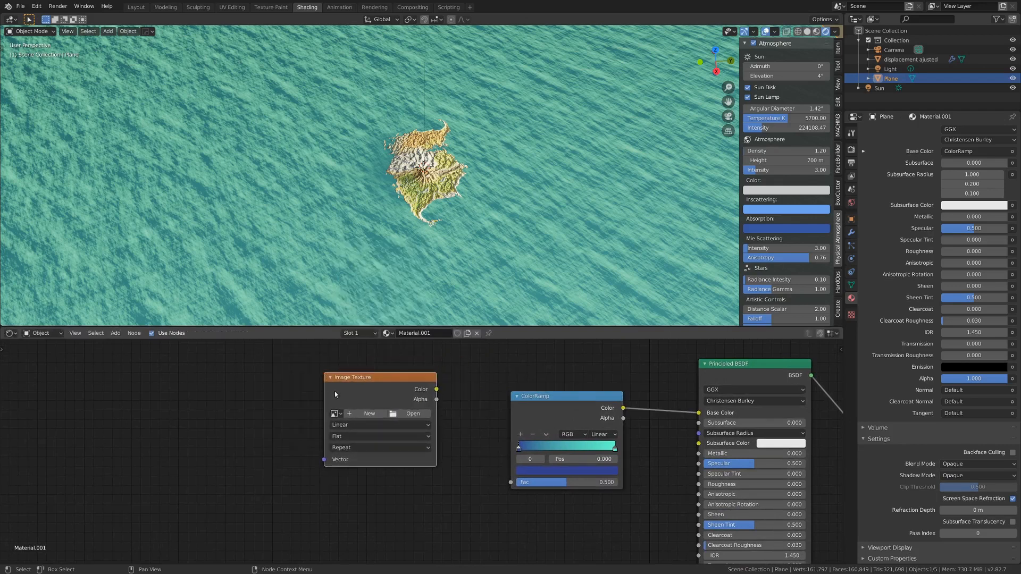
{"action": "scroll", "coordinate": [352, 418], "scroll_direction": "up", "scroll_amount": 6}
{"action": "middle_click_drag", "start_coordinate": [366, 440], "coordinate": [380, 482]}
{"action": "left_click_drag", "start_coordinate": [359, 379], "coordinate": [360, 407]}
Step: Create a blank image named waterline in the Image Texture node, with its width set to 1024*2 px
{"action": "left_click", "coordinate": [347, 463]}
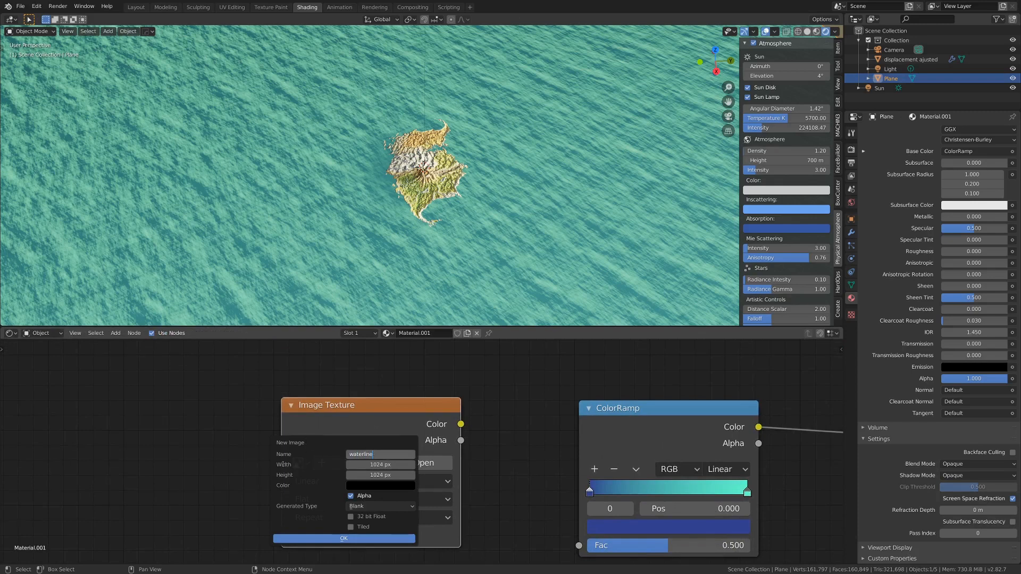
{"action": "left_click", "coordinate": [376, 465]}
{"action": "left_click", "coordinate": [391, 463]}
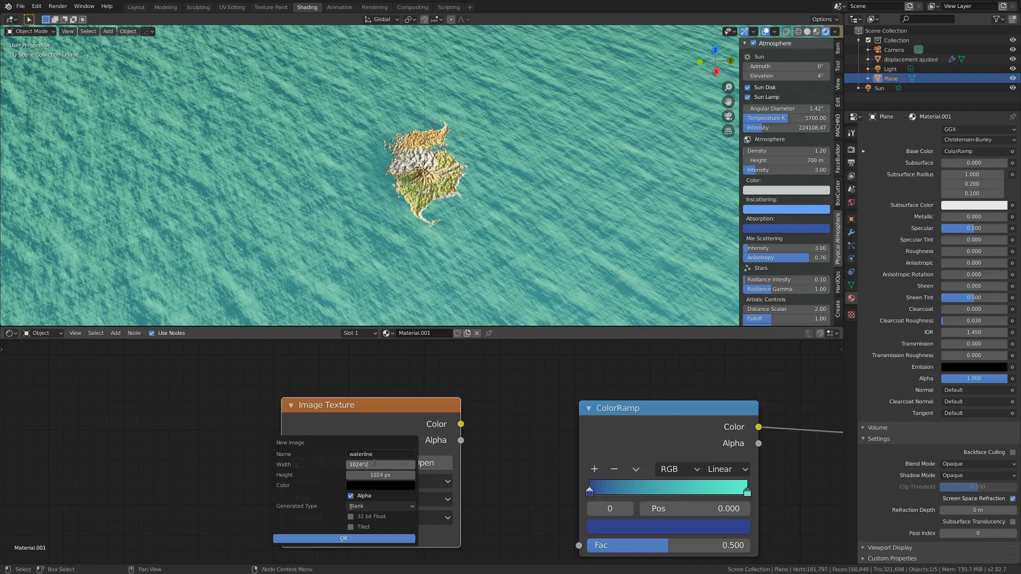
{"action": "key", "text": "Return"}
{"action": "left_click", "coordinate": [389, 474]}
{"action": "left_click", "coordinate": [353, 541]}
Step: Connect the waterline texture's Color output to the ColorRamp's Fac input and open the Texture Paint workspace
{"action": "left_click_drag", "start_coordinate": [379, 441], "coordinate": [381, 419]}
{"action": "scroll", "coordinate": [400, 409], "scroll_direction": "down", "scroll_amount": 2}
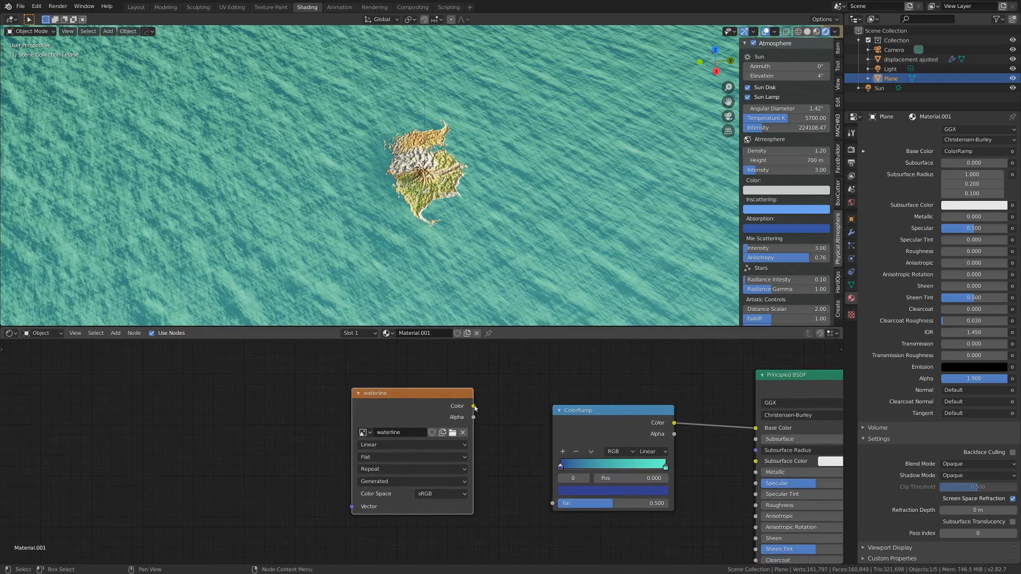
{"action": "mouse_move", "coordinate": [473, 405]}
{"action": "left_mouse_down"}
{"action": "mouse_move", "coordinate": [554, 444]}
{"action": "mouse_move", "coordinate": [553, 503]}
{"action": "left_mouse_up"}
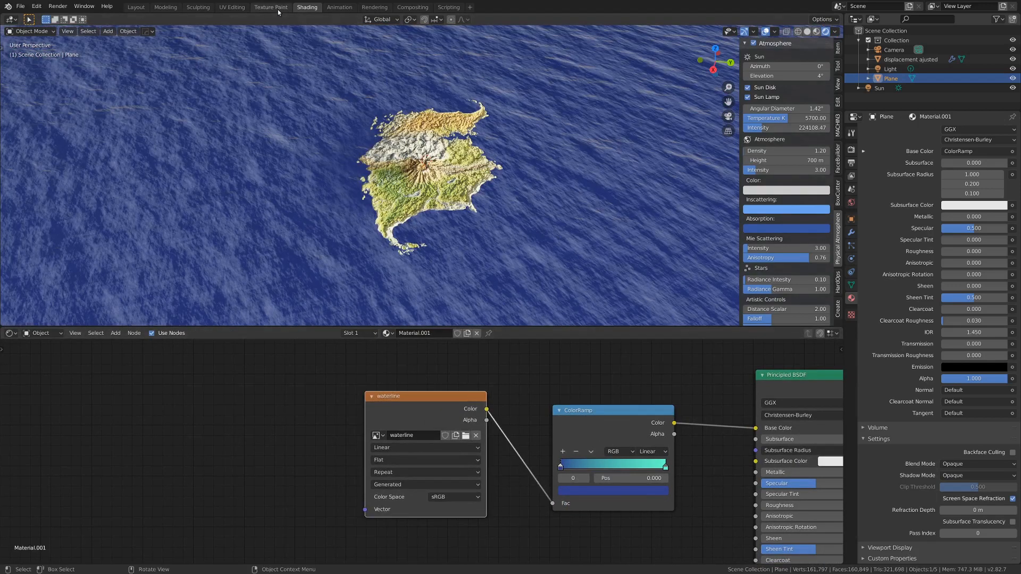
{"action": "left_click", "coordinate": [277, 8]}
Step: Try a white brush stroke around the island on the plane and undo it
{"action": "mouse_move", "coordinate": [577, 221]}
{"action": "middle_mouse_down"}
{"action": "mouse_move", "coordinate": [623, 278]}
{"action": "mouse_move", "coordinate": [625, 320]}
{"action": "mouse_move", "coordinate": [652, 317]}
{"action": "middle_mouse_up"}
{"action": "scroll", "coordinate": [622, 303], "scroll_direction": "up", "scroll_amount": 5}
{"action": "mouse_move", "coordinate": [652, 317]}
{"action": "left_mouse_down"}
{"action": "mouse_move", "coordinate": [626, 291]}
{"action": "mouse_move", "coordinate": [614, 313]}
{"action": "left_mouse_up"}
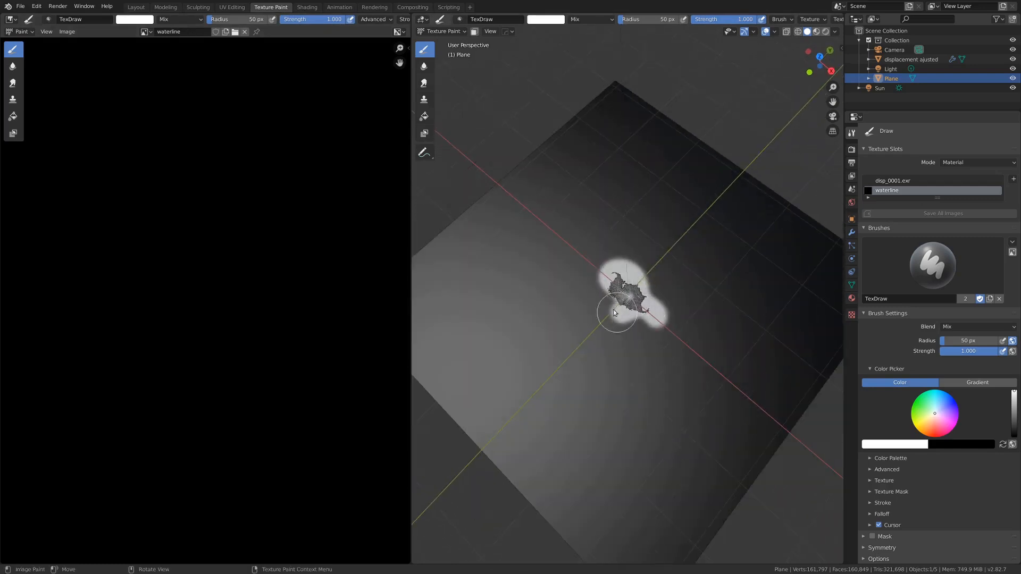
{"action": "key", "text": "ctrl+z"}
Step: View the plane from directly above and turn off specular lighting in the viewport shading
{"action": "key", "text": "KP_7"}
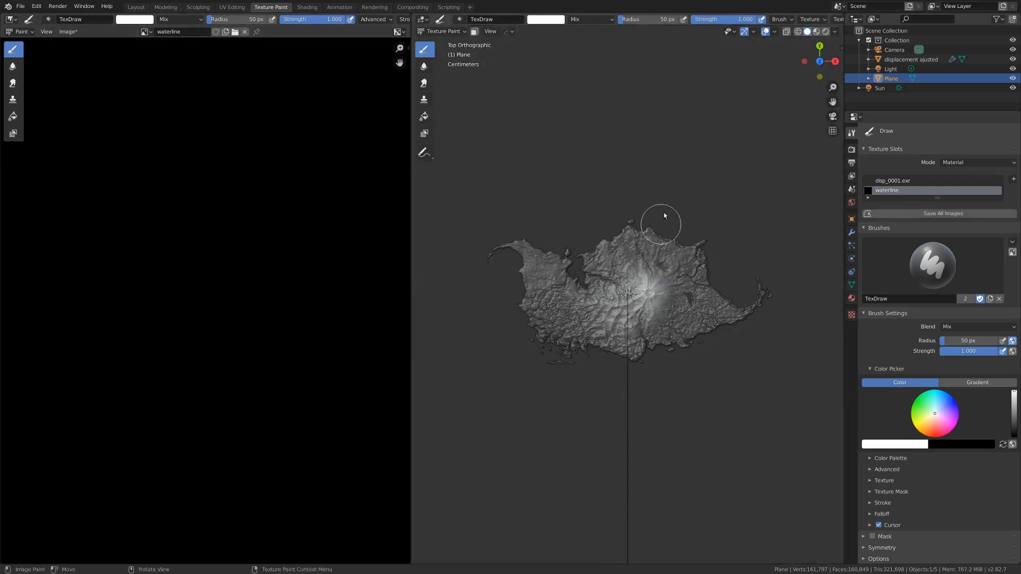
{"action": "left_click", "coordinate": [833, 32]}
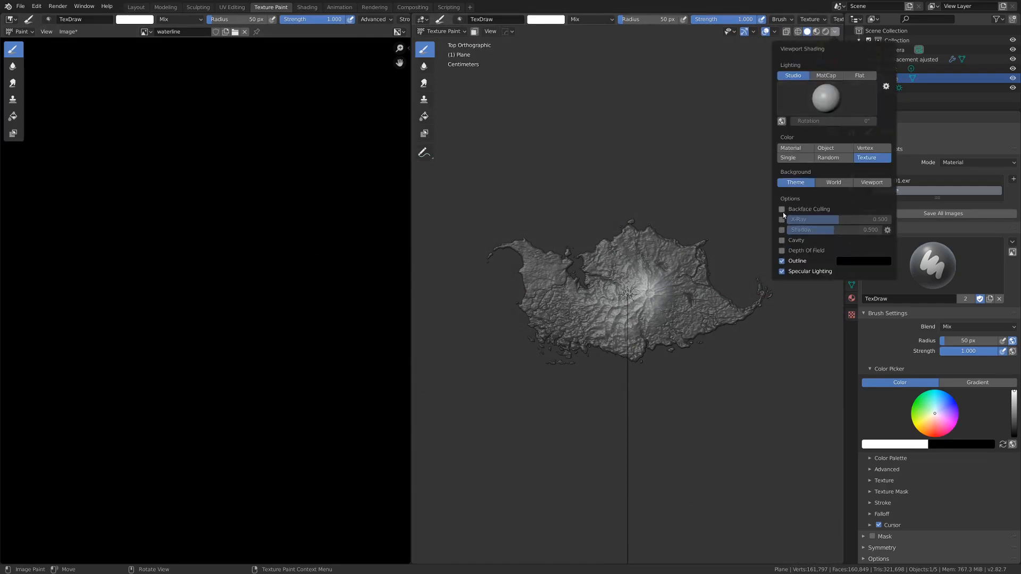
{"action": "left_click", "coordinate": [782, 272]}
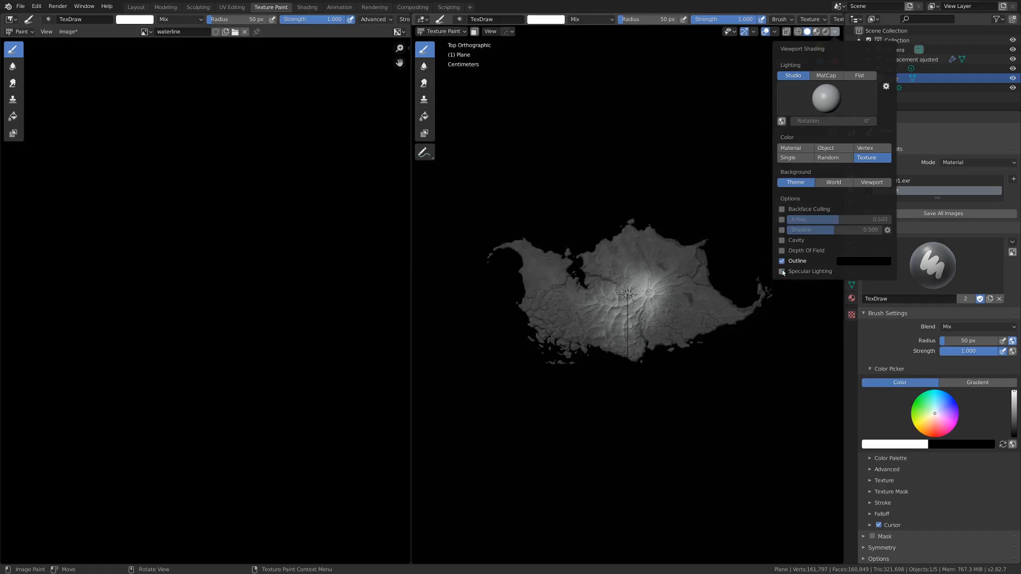
{"action": "left_click", "coordinate": [781, 272]}
{"action": "left_click", "coordinate": [782, 272]}
{"action": "left_click_drag", "start_coordinate": [511, 340], "coordinate": [622, 360]}
{"action": "key", "text": "ctrl+z"}
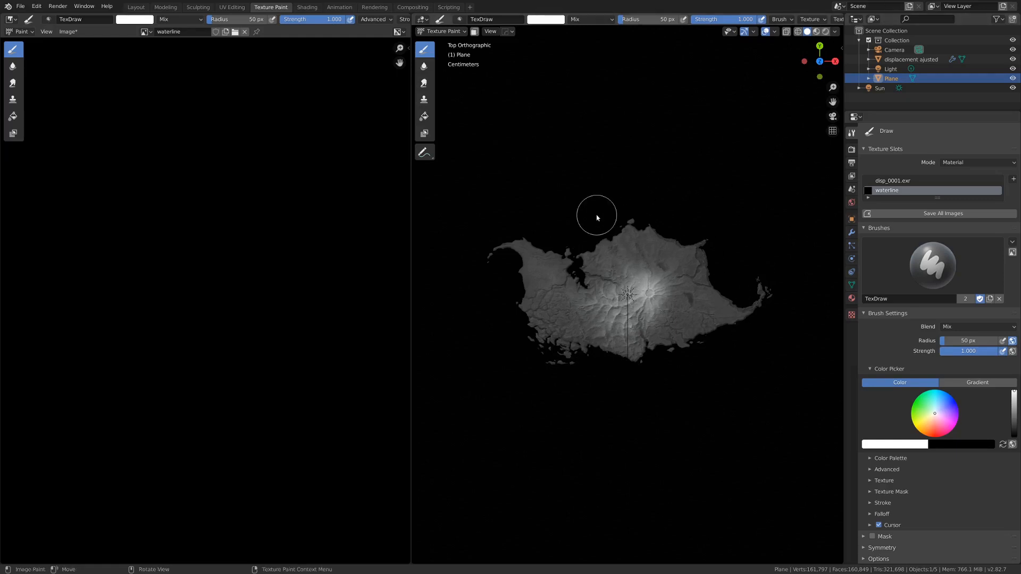
Step: Set the TexDraw brush to a radius of 241 px and a strength of 0.240
{"action": "middle_click_drag", "start_coordinate": [597, 218], "coordinate": [597, 217]}
{"action": "scroll", "coordinate": [602, 205], "scroll_direction": "up", "scroll_amount": 5}
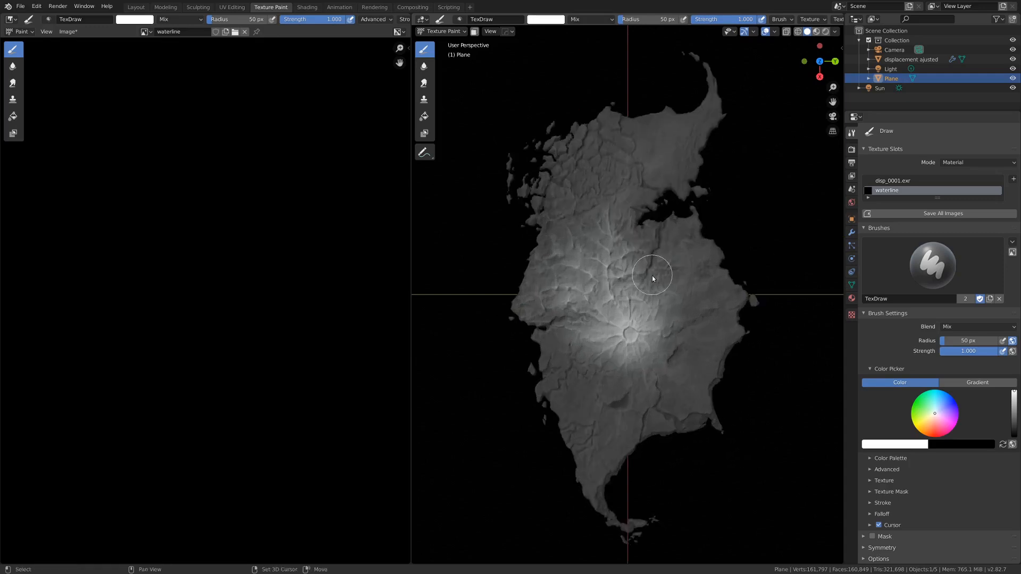
{"action": "key", "text": "z"}
{"action": "left_click", "coordinate": [630, 326]}
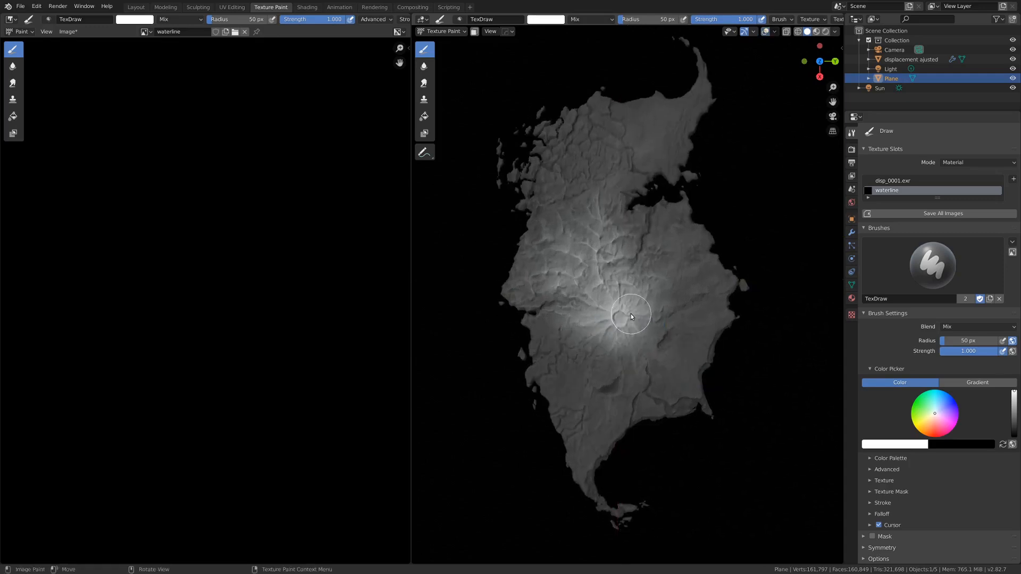
{"action": "middle_click_drag", "start_coordinate": [621, 339], "coordinate": [621, 316]}
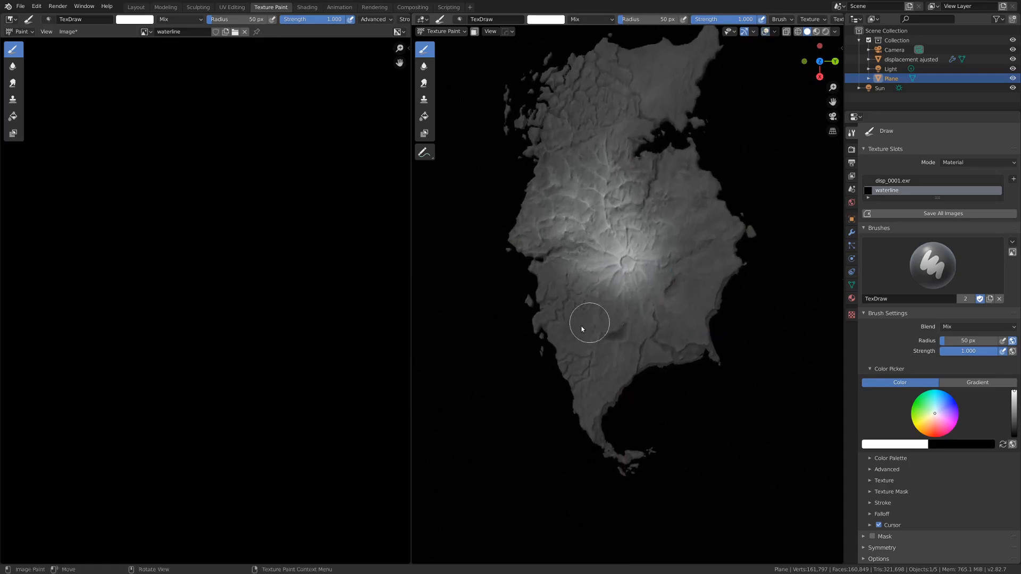
{"action": "scroll", "coordinate": [580, 322], "scroll_direction": "down", "scroll_amount": 3}
{"action": "scroll", "coordinate": [616, 95], "scroll_direction": "up", "scroll_amount": 2}
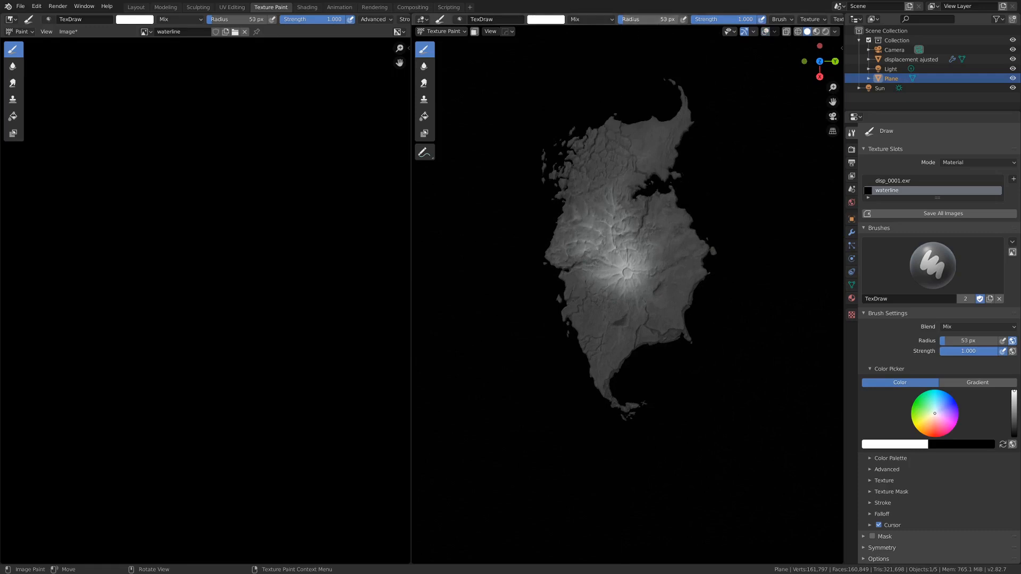
{"action": "left_click_drag", "start_coordinate": [743, 23], "coordinate": [705, 19]}
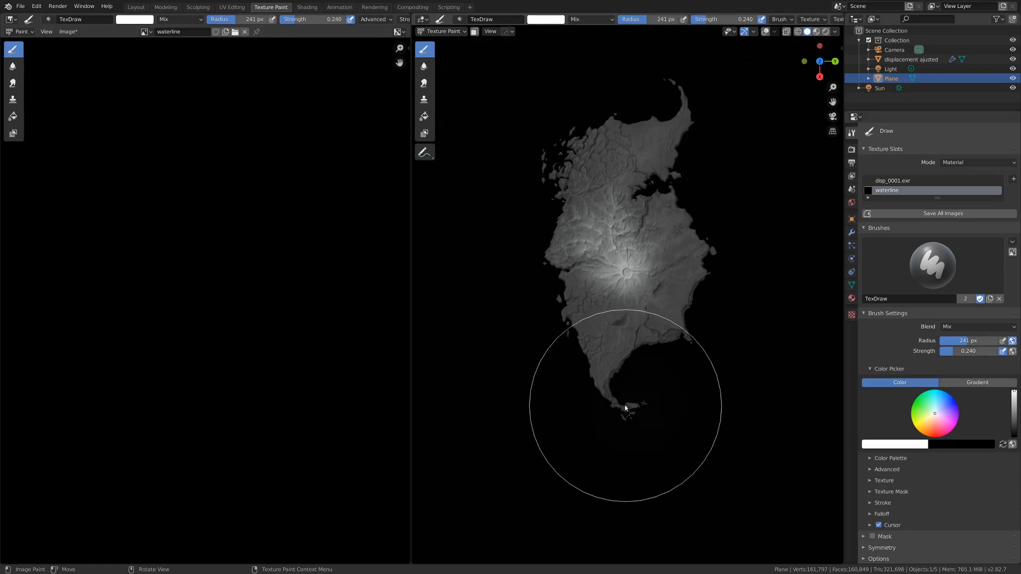
Step: Paint a wide, soft white halo on the waterline texture around the whole island
{"action": "mouse_move", "coordinate": [622, 410]}
{"action": "left_mouse_down"}
{"action": "mouse_move", "coordinate": [620, 360]}
{"action": "mouse_move", "coordinate": [713, 315]}
{"action": "mouse_move", "coordinate": [671, 329]}
{"action": "mouse_move", "coordinate": [696, 318]}
{"action": "mouse_move", "coordinate": [711, 218]}
{"action": "mouse_move", "coordinate": [686, 172]}
{"action": "mouse_move", "coordinate": [692, 101]}
{"action": "mouse_move", "coordinate": [649, 100]}
{"action": "mouse_move", "coordinate": [577, 137]}
{"action": "mouse_move", "coordinate": [539, 175]}
{"action": "mouse_move", "coordinate": [524, 246]}
{"action": "mouse_move", "coordinate": [561, 340]}
{"action": "mouse_move", "coordinate": [590, 387]}
{"action": "mouse_move", "coordinate": [635, 419]}
{"action": "mouse_move", "coordinate": [565, 369]}
{"action": "mouse_move", "coordinate": [660, 349]}
{"action": "mouse_move", "coordinate": [586, 306]}
{"action": "mouse_move", "coordinate": [620, 330]}
{"action": "mouse_move", "coordinate": [678, 234]}
{"action": "mouse_move", "coordinate": [636, 373]}
{"action": "mouse_move", "coordinate": [636, 425]}
{"action": "mouse_move", "coordinate": [609, 438]}
{"action": "mouse_move", "coordinate": [650, 439]}
{"action": "mouse_move", "coordinate": [718, 399]}
{"action": "mouse_move", "coordinate": [688, 367]}
{"action": "mouse_move", "coordinate": [622, 394]}
{"action": "mouse_move", "coordinate": [584, 287]}
{"action": "mouse_move", "coordinate": [584, 218]}
{"action": "mouse_move", "coordinate": [599, 168]}
{"action": "mouse_move", "coordinate": [663, 108]}
{"action": "mouse_move", "coordinate": [683, 178]}
{"action": "mouse_move", "coordinate": [671, 226]}
{"action": "mouse_move", "coordinate": [693, 278]}
{"action": "mouse_move", "coordinate": [649, 315]}
{"action": "mouse_move", "coordinate": [615, 378]}
{"action": "mouse_move", "coordinate": [633, 318]}
{"action": "left_mouse_up"}
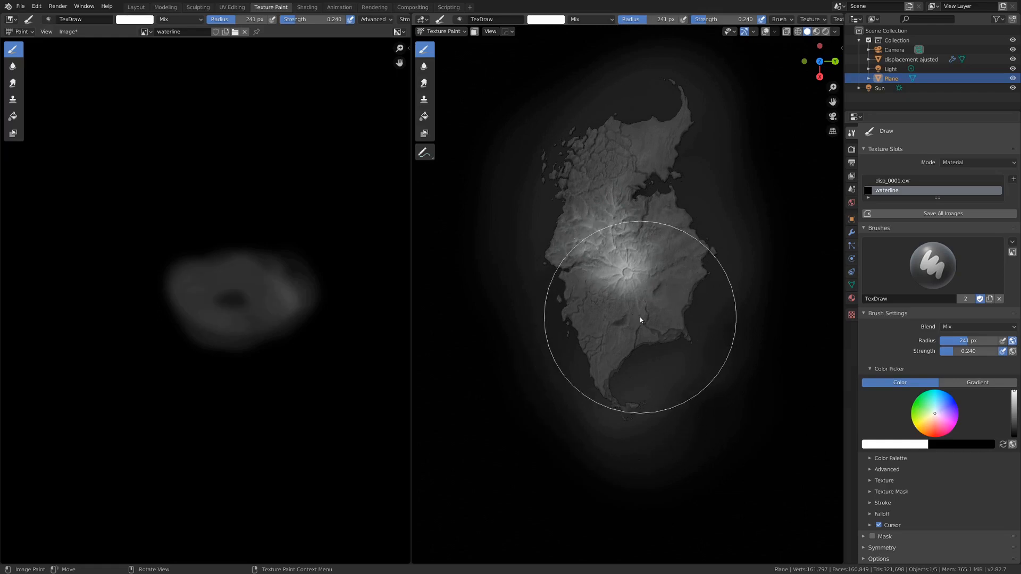
{"action": "scroll", "coordinate": [602, 334], "scroll_direction": "up", "scroll_amount": 2}
{"action": "scroll", "coordinate": [610, 337], "scroll_direction": "up", "scroll_amount": 1}
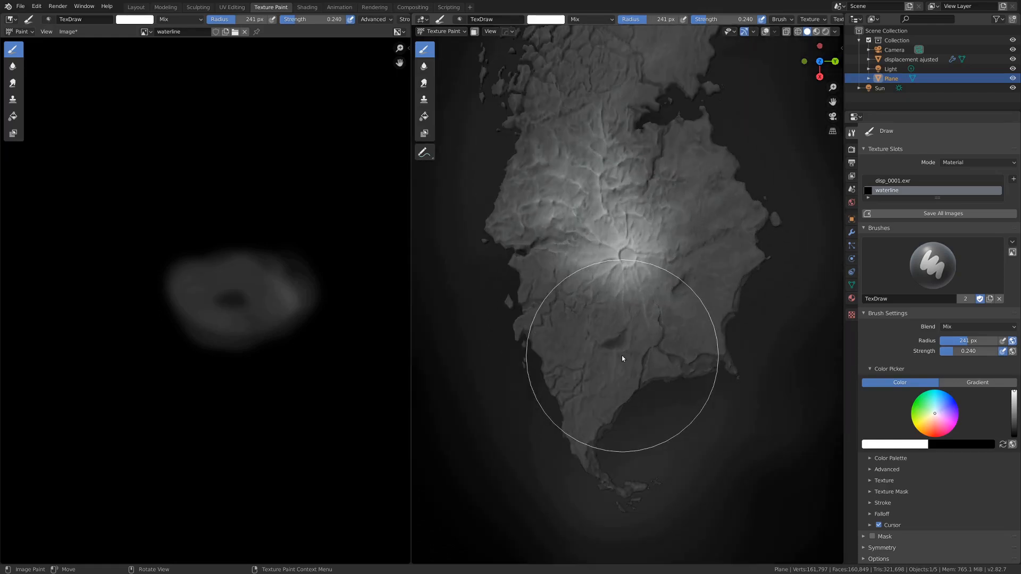
Step: Reduce the brush radius to 118 px and paint a brighter band along the island's coastline and into its bay
{"action": "mouse_move", "coordinate": [621, 355]}
{"action": "middle_mouse_down", "text": "shift"}
{"action": "mouse_move", "coordinate": [611, 324]}
{"action": "mouse_move", "coordinate": [611, 358]}
{"action": "middle_mouse_up", "text": "shift"}
{"action": "scroll", "coordinate": [611, 328], "scroll_direction": "down", "scroll_amount": 3}
{"action": "scroll", "coordinate": [610, 330], "scroll_direction": "up", "scroll_amount": 3}
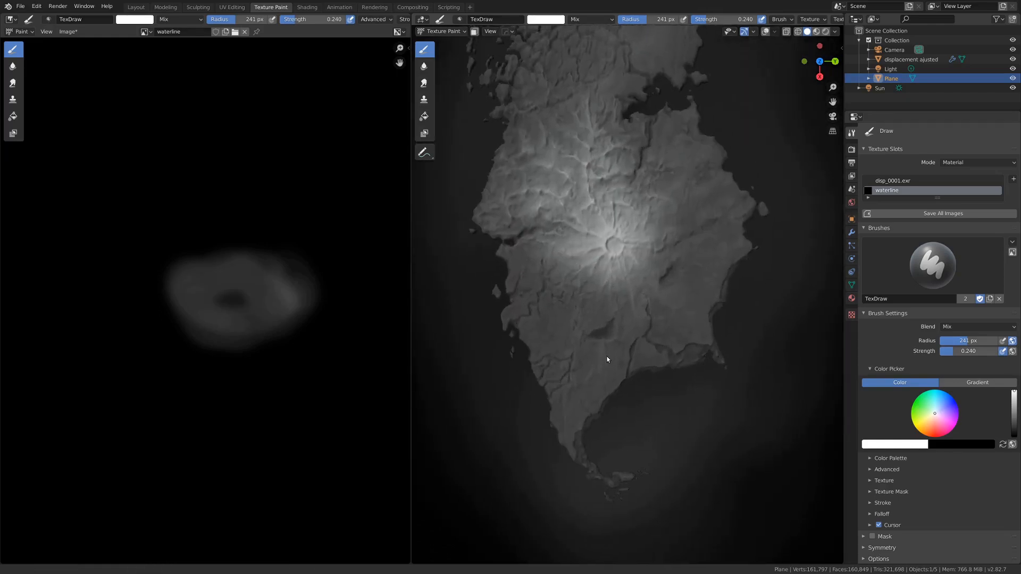
{"action": "scroll", "coordinate": [611, 358], "scroll_direction": "down", "scroll_amount": 1}
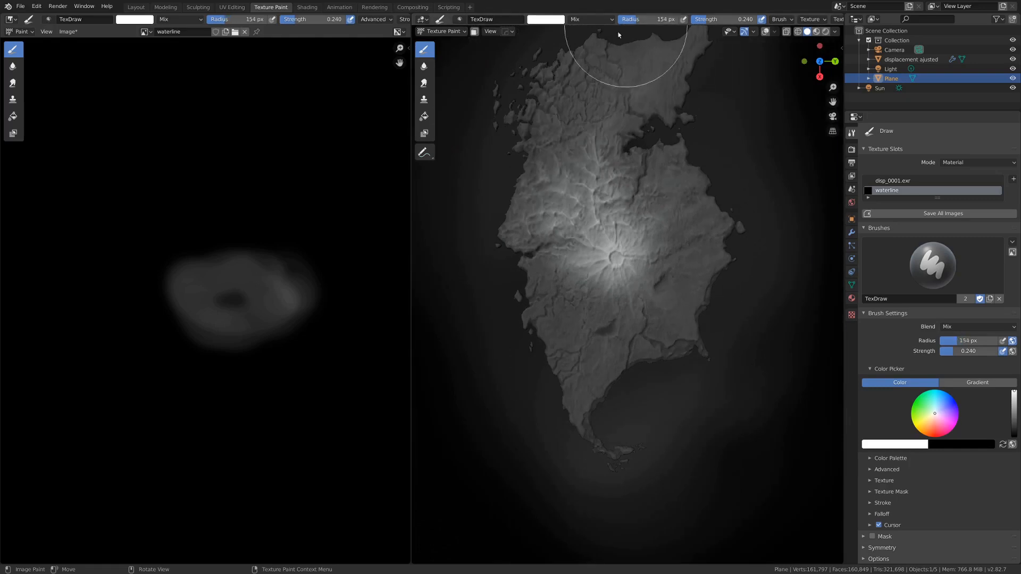
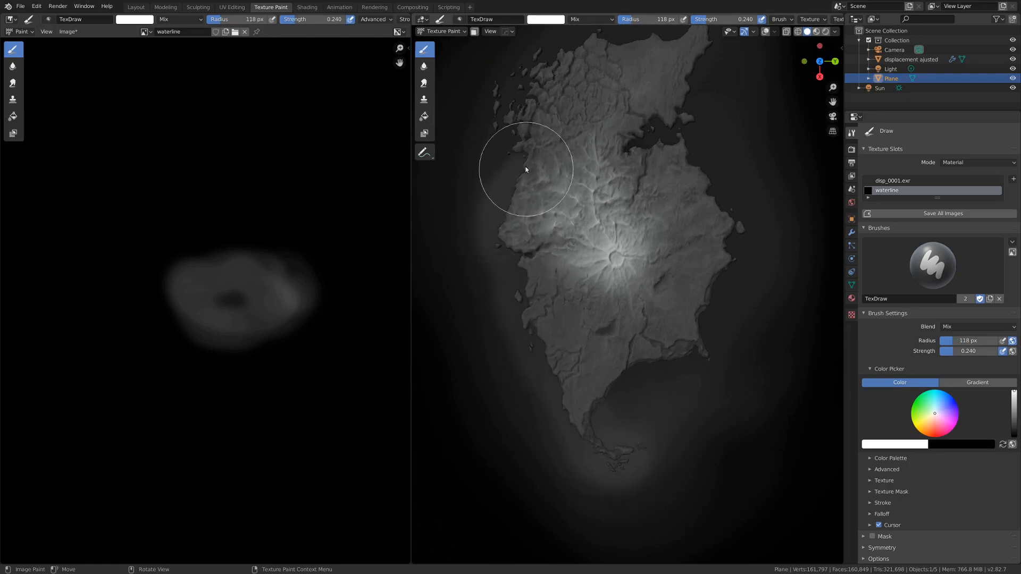
{"action": "left_click_drag", "start_coordinate": [537, 65], "coordinate": [615, 51]}
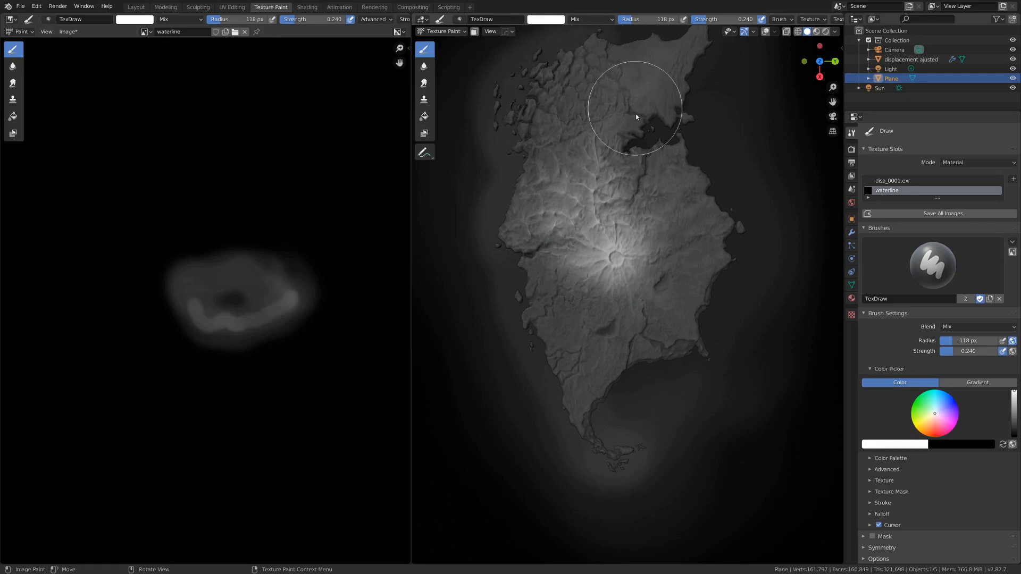
{"action": "middle_click_drag", "start_coordinate": [643, 127], "coordinate": [615, 232], "text": "shift"}
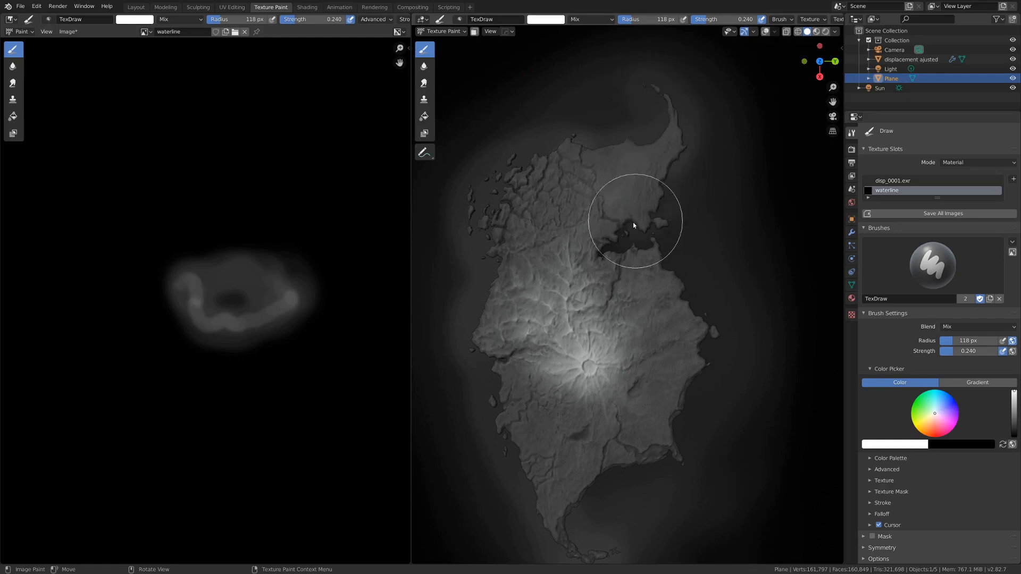
{"action": "left_click_drag", "start_coordinate": [583, 448], "coordinate": [610, 273]}
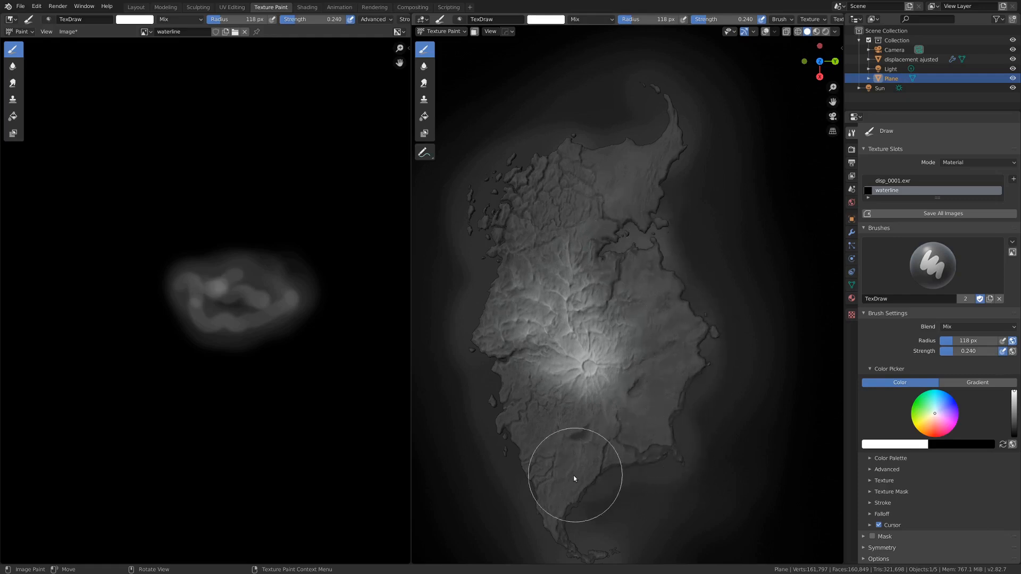
Step: Examine the painted halo around the island's coastline from near and far
{"action": "scroll", "coordinate": [609, 531], "scroll_direction": "down", "scroll_amount": 4}
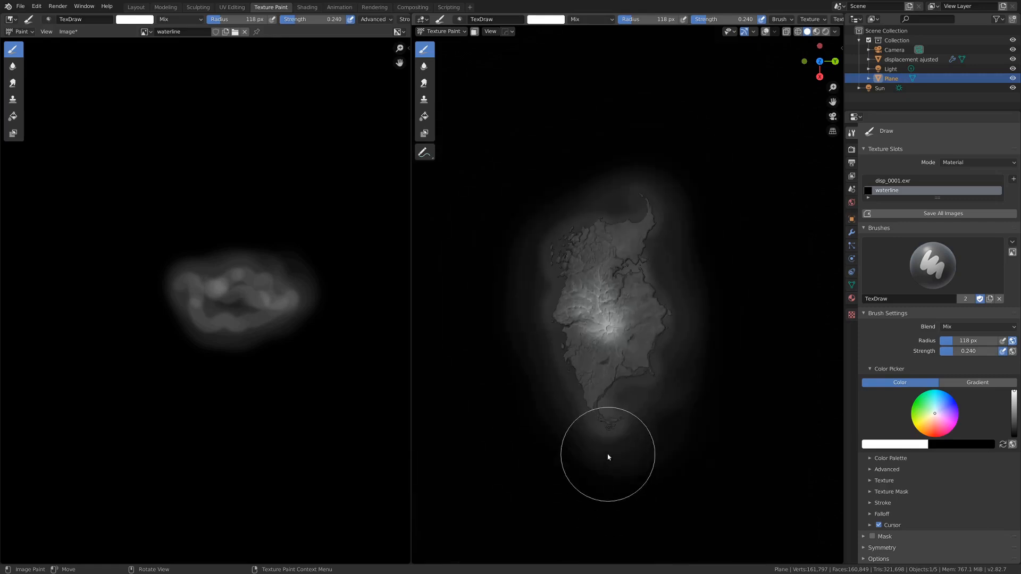
{"action": "scroll", "coordinate": [608, 456], "scroll_direction": "up", "scroll_amount": 1}
{"action": "scroll", "coordinate": [586, 243], "scroll_direction": "up", "scroll_amount": 3}
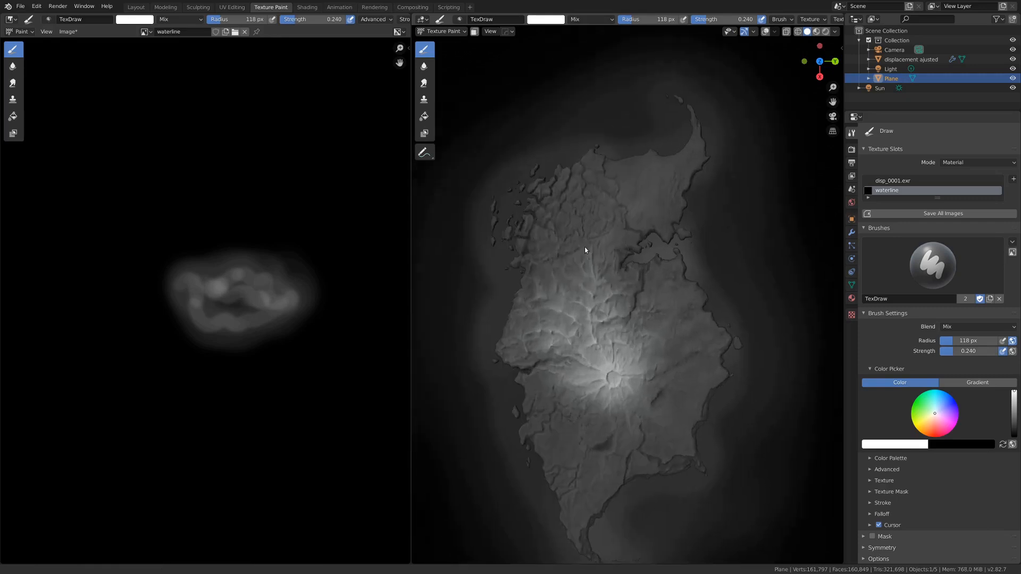
{"action": "scroll", "coordinate": [568, 96], "scroll_direction": "down", "scroll_amount": 3}
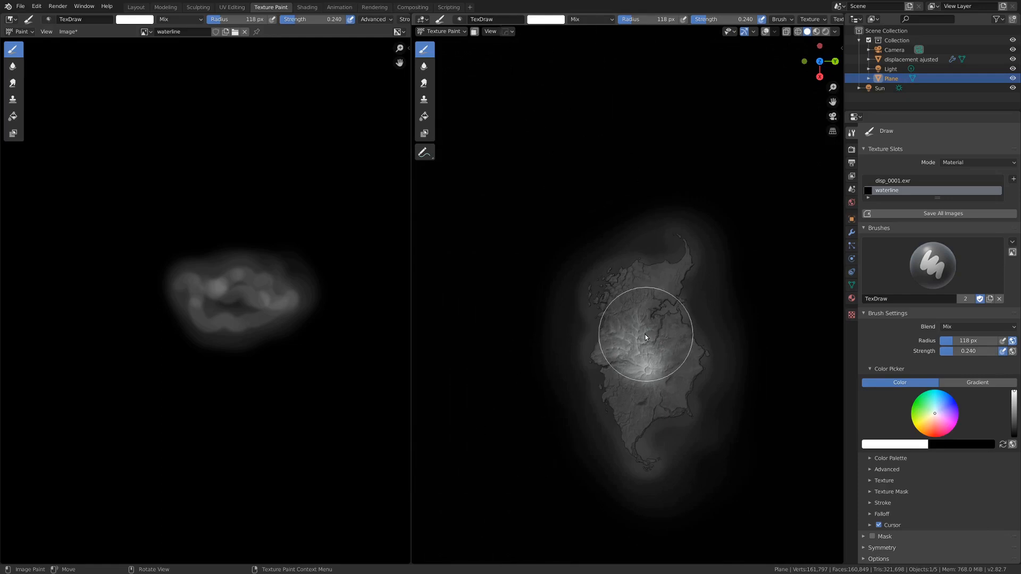
{"action": "scroll", "coordinate": [645, 334], "scroll_direction": "up", "scroll_amount": 1}
{"action": "middle_click_drag", "start_coordinate": [650, 333], "coordinate": [662, 326], "text": "shift"}
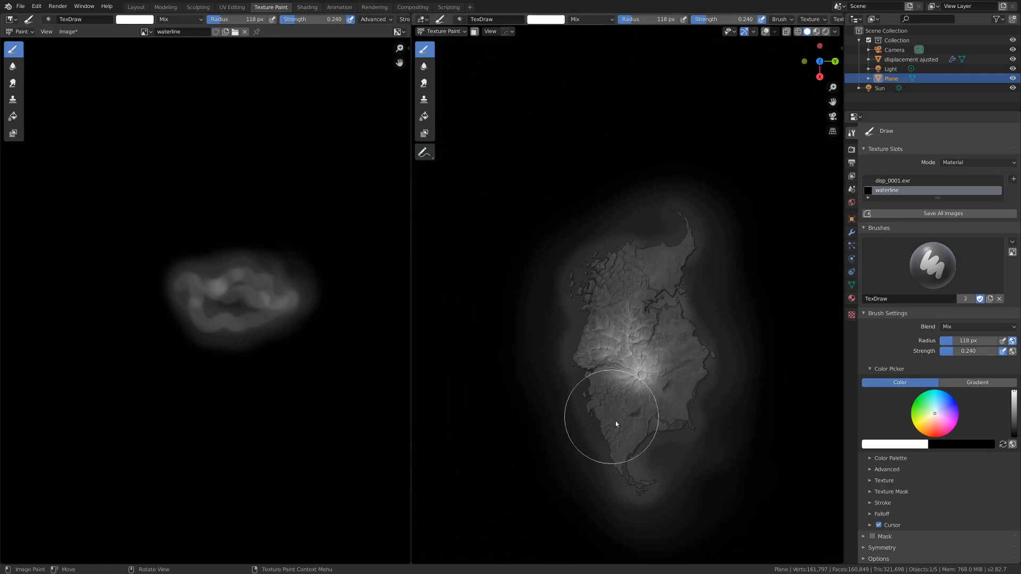
{"action": "middle_click_drag", "start_coordinate": [657, 396], "coordinate": [514, 287]}
{"action": "scroll", "coordinate": [575, 267], "scroll_direction": "up", "scroll_amount": 3}
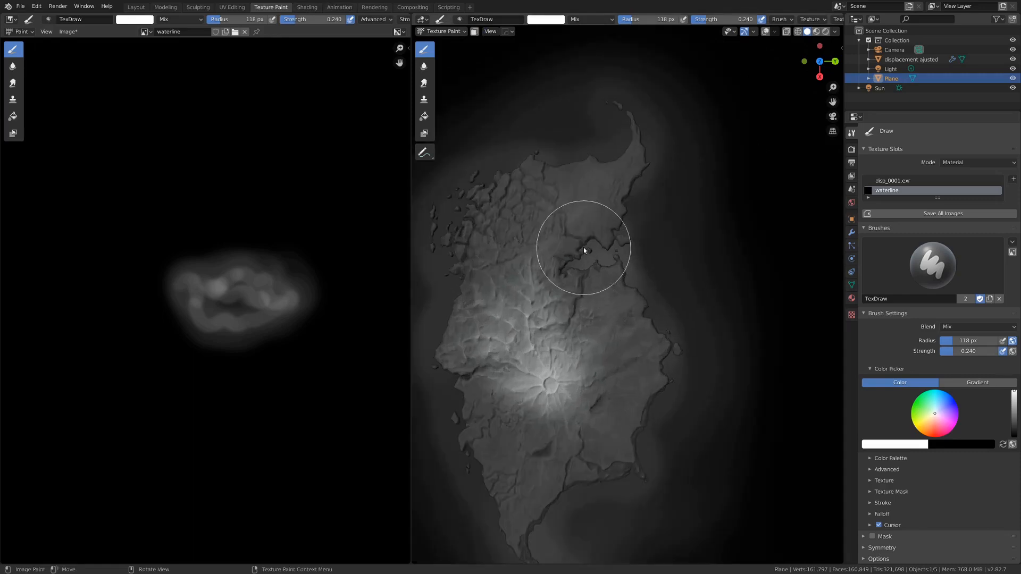
{"action": "scroll", "coordinate": [595, 260], "scroll_direction": "up", "scroll_amount": 2}
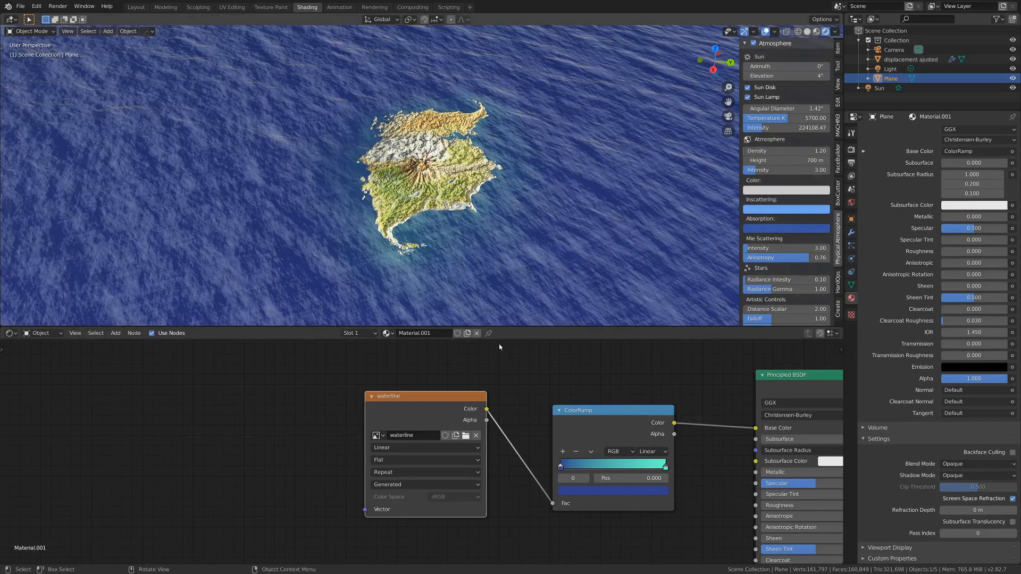
Step: Return to the Shading workspace, nudge the waterline node and examine the water colour around the island
{"action": "mouse_move", "coordinate": [429, 400]}
{"action": "left_mouse_down"}
{"action": "mouse_move", "coordinate": [360, 408]}
{"action": "mouse_move", "coordinate": [451, 404]}
{"action": "mouse_move", "coordinate": [429, 411]}
{"action": "left_mouse_up"}
{"action": "scroll", "coordinate": [461, 228], "scroll_direction": "up", "scroll_amount": 3}
{"action": "scroll", "coordinate": [461, 224], "scroll_direction": "down", "scroll_amount": 6}
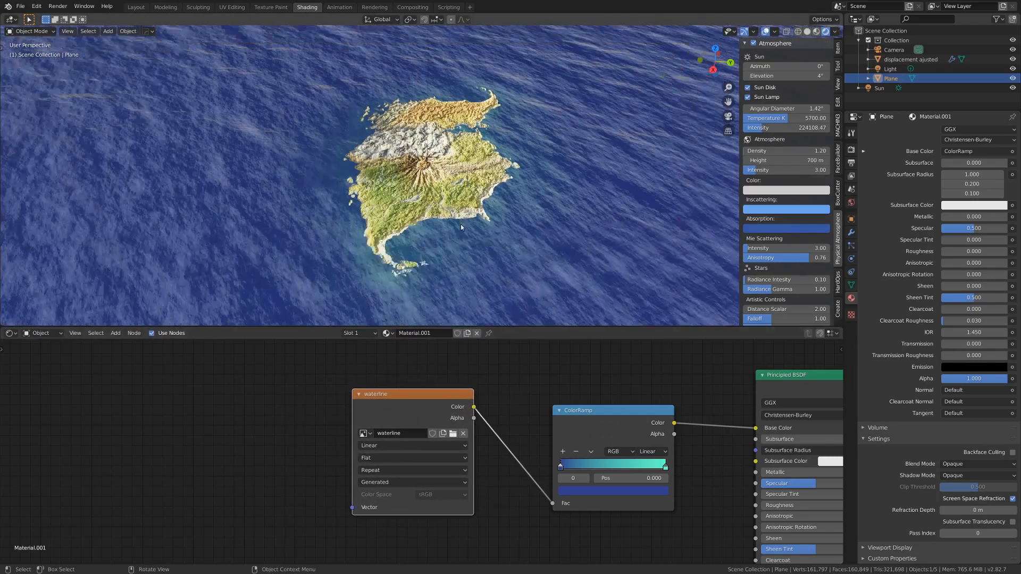
Step: Move the turquoise stop of the ocean's ColorRamp to position 0.130 to widen the shallow water around the island
{"action": "scroll", "coordinate": [326, 404], "scroll_direction": "up", "scroll_amount": 3}
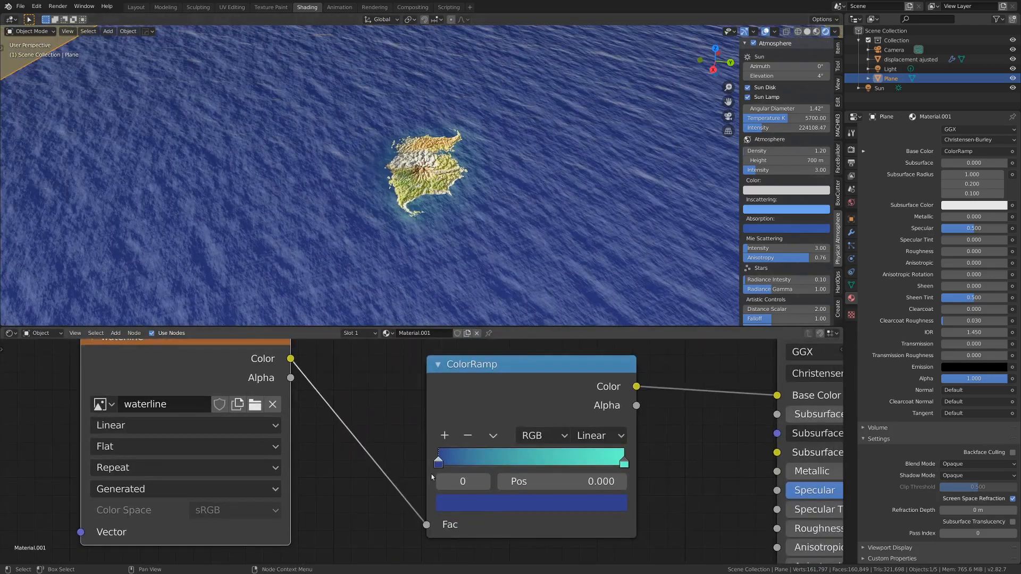
{"action": "left_click", "coordinate": [483, 507]}
{"action": "left_click_drag", "start_coordinate": [623, 462], "coordinate": [464, 458]}
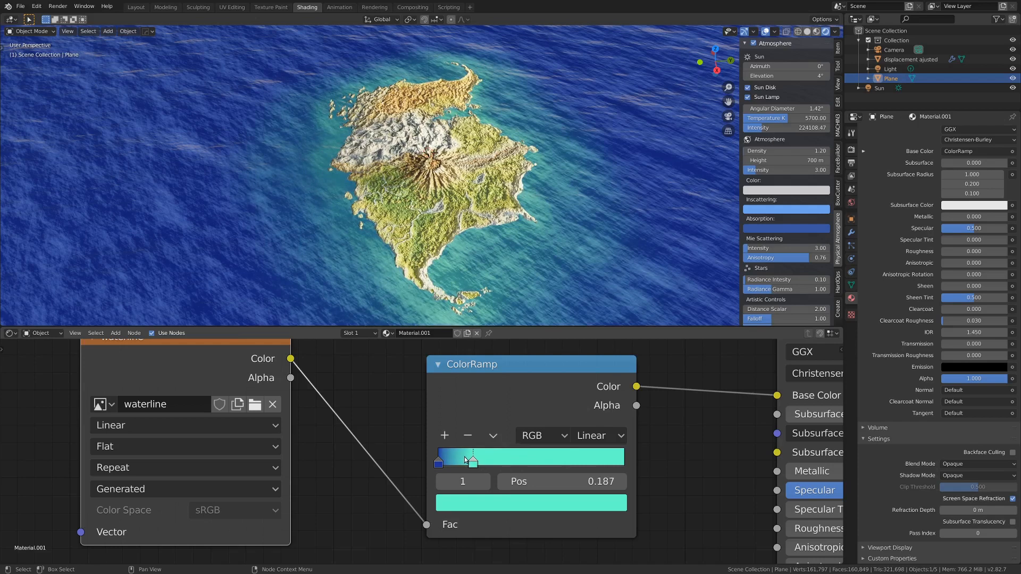
{"action": "middle_click_drag", "start_coordinate": [479, 175], "coordinate": [482, 212]}
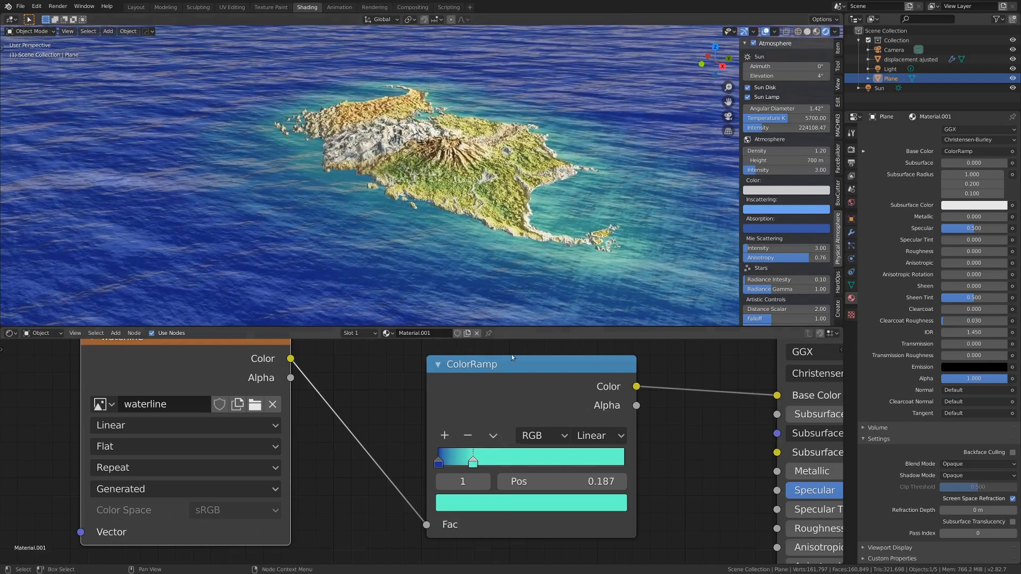
{"action": "left_click_drag", "start_coordinate": [477, 455], "coordinate": [465, 455]}
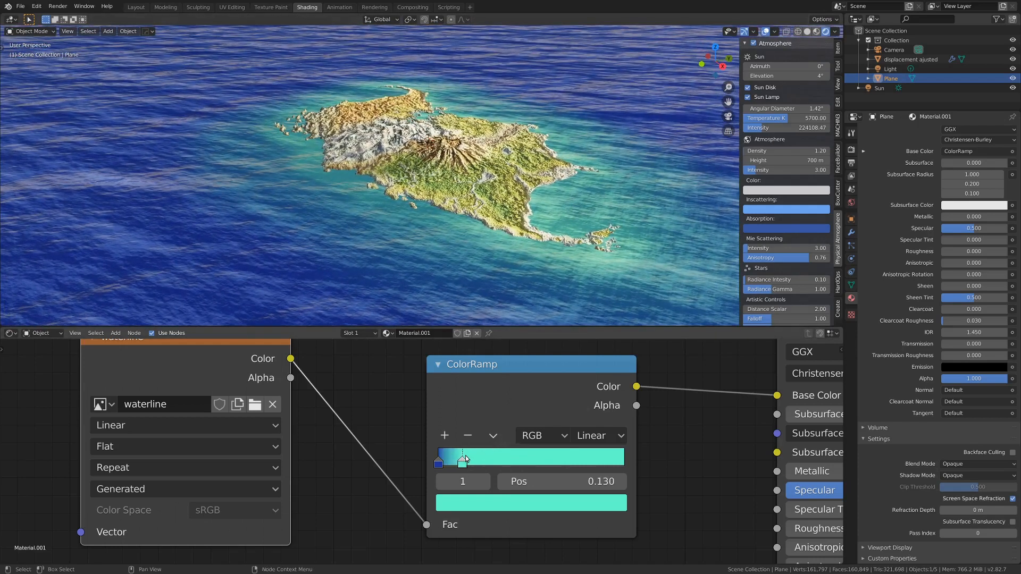
Step: Set the Scale of the ocean material's Vector Displacement node to 0.001
{"action": "scroll", "coordinate": [580, 440], "scroll_direction": "down", "scroll_amount": 9}
{"action": "middle_click_drag", "start_coordinate": [582, 441], "coordinate": [383, 436]}
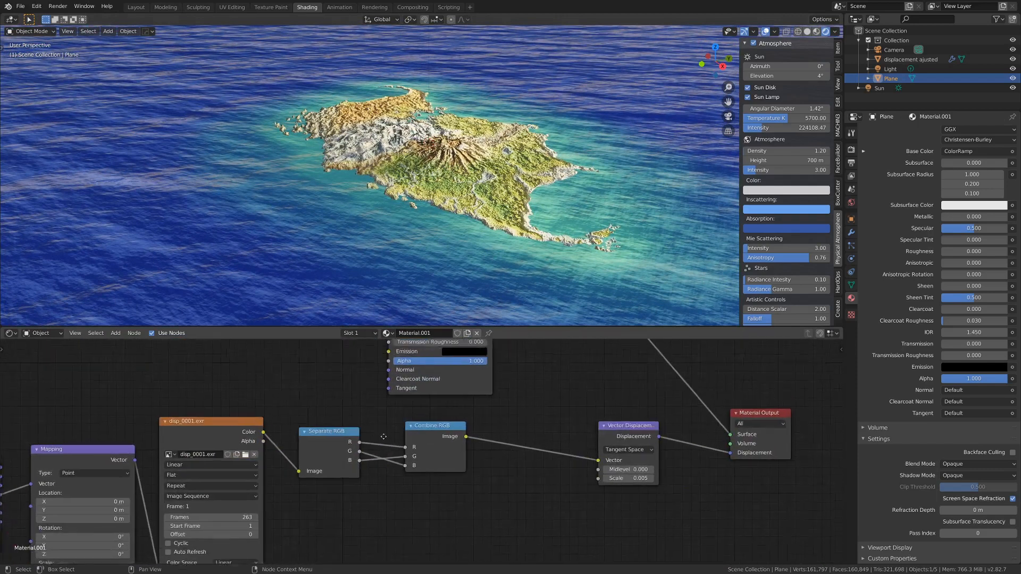
{"action": "scroll", "coordinate": [452, 500], "scroll_direction": "up", "scroll_amount": 1}
{"action": "scroll", "coordinate": [570, 480], "scroll_direction": "up", "scroll_amount": 5}
{"action": "middle_click_drag", "start_coordinate": [570, 480], "coordinate": [349, 459]}
{"action": "scroll", "coordinate": [423, 458], "scroll_direction": "up", "scroll_amount": 5}
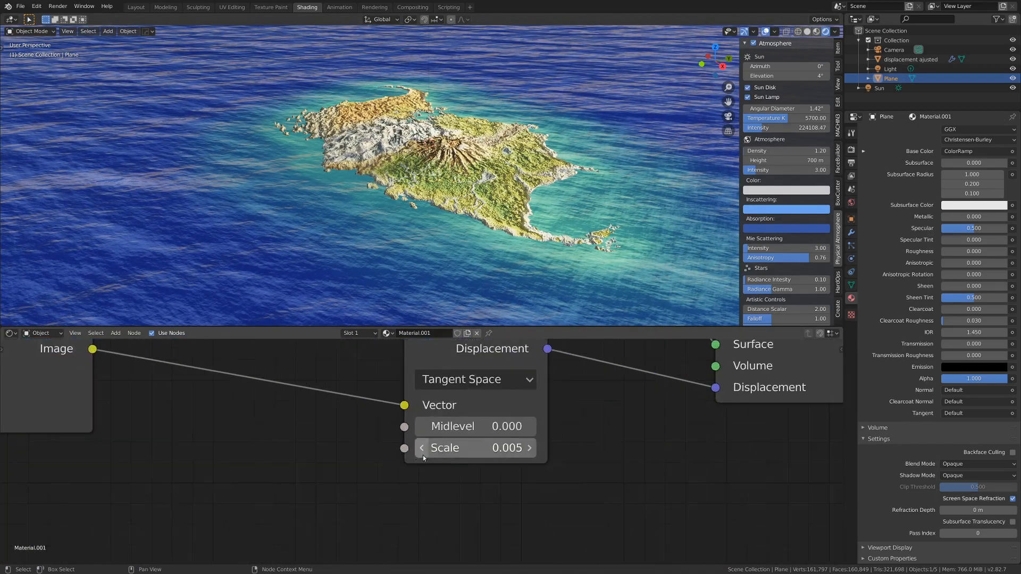
{"action": "key", "text": "BackSpace"}
{"action": "type", "text": "1"}
{"action": "key", "text": "Return"}
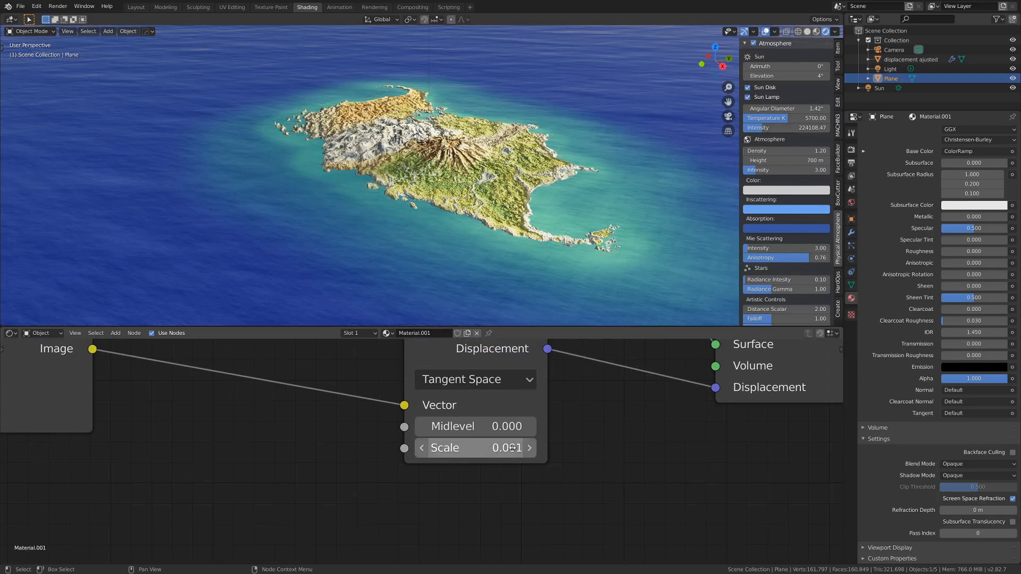
Step: Examine the ocean waves around the island from near, far and a low angle
{"action": "scroll", "coordinate": [507, 175], "scroll_direction": "down", "scroll_amount": 2}
{"action": "middle_click_drag", "start_coordinate": [508, 173], "coordinate": [535, 164]}
{"action": "scroll", "coordinate": [505, 155], "scroll_direction": "down", "scroll_amount": 2}
{"action": "scroll", "coordinate": [496, 193], "scroll_direction": "up", "scroll_amount": 3}
{"action": "scroll", "coordinate": [353, 229], "scroll_direction": "down", "scroll_amount": 10}
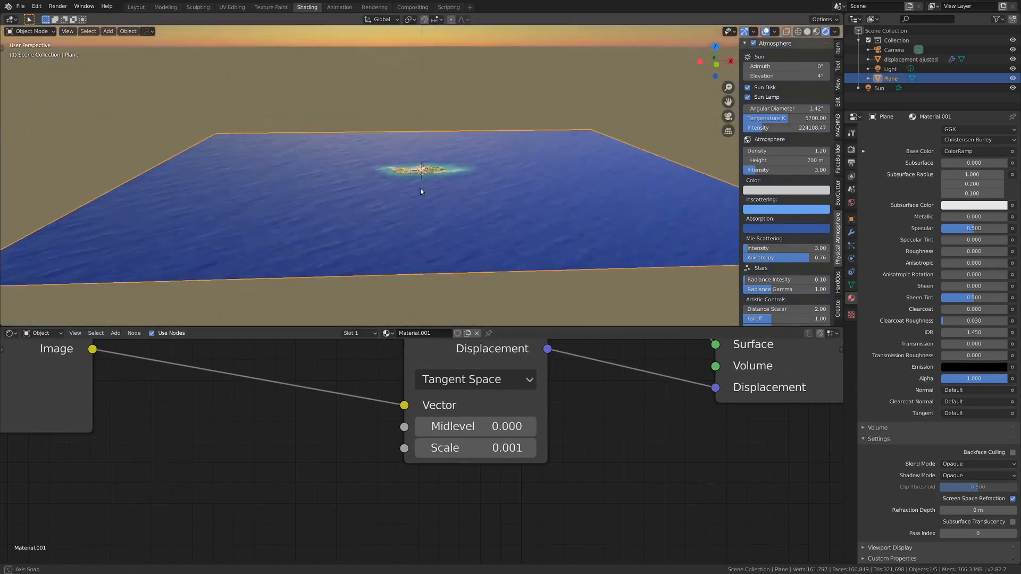
{"action": "scroll", "coordinate": [422, 191], "scroll_direction": "up", "scroll_amount": 10}
{"action": "middle_click_drag", "start_coordinate": [431, 184], "coordinate": [474, 205]}
{"action": "scroll", "coordinate": [455, 177], "scroll_direction": "down", "scroll_amount": 8}
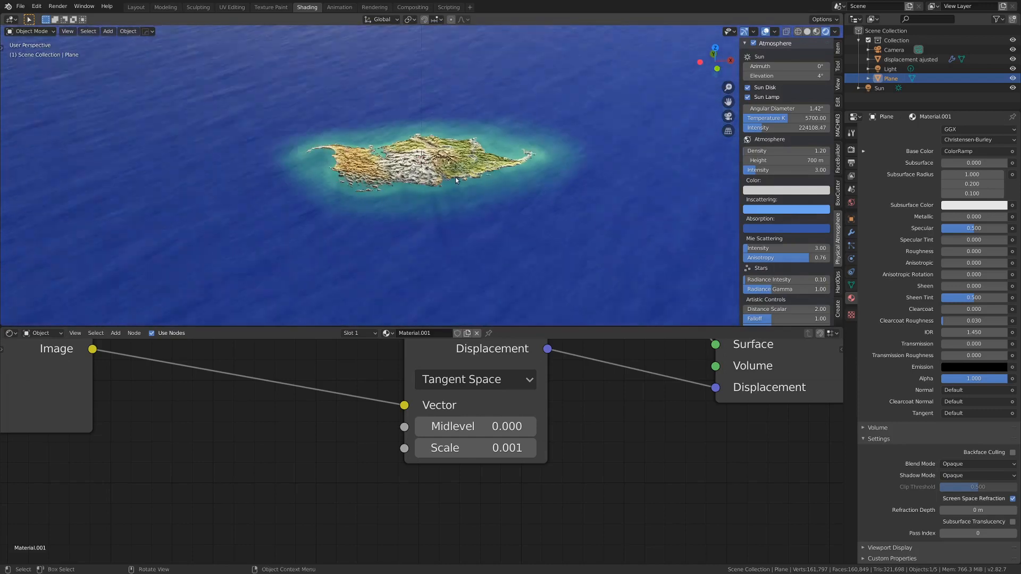
Step: Delete the point light above the ocean plane
{"action": "scroll", "coordinate": [436, 97], "scroll_direction": "down", "scroll_amount": 7}
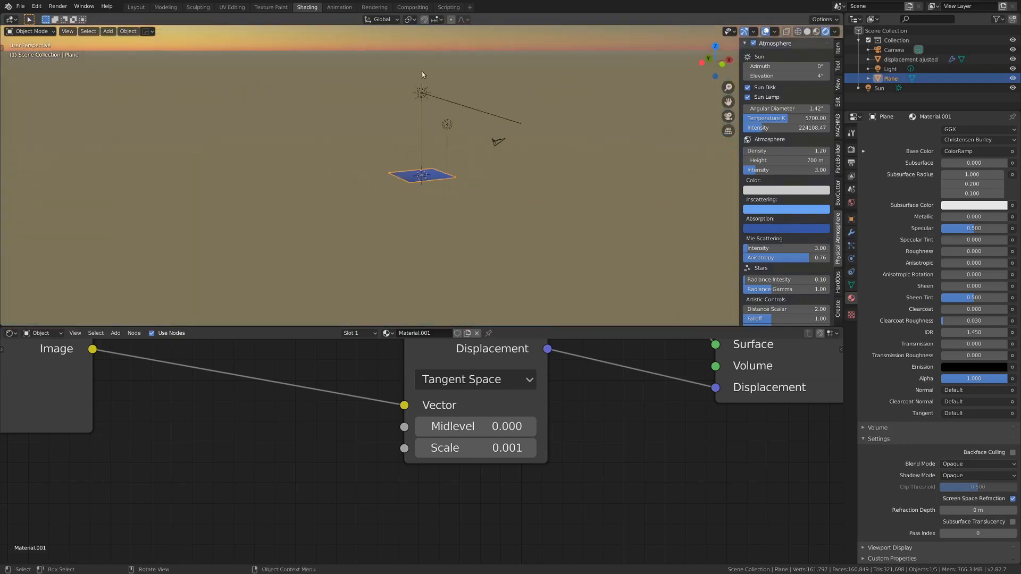
{"action": "left_click", "coordinate": [447, 125]}
{"action": "key", "text": "x"}
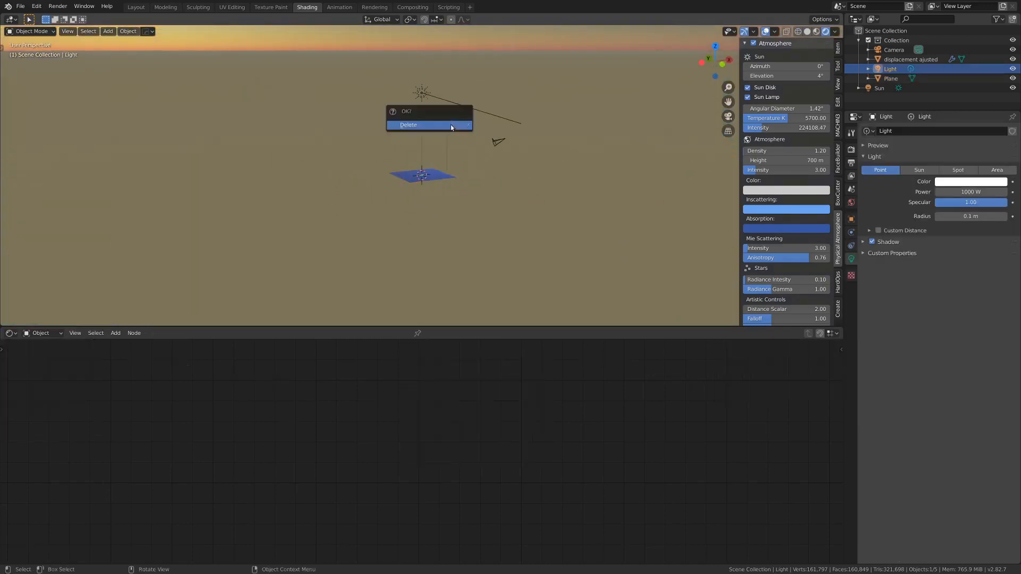
{"action": "left_click", "coordinate": [451, 125]}
Step: Select the sun light and set its Cascaded Shadow Map distribution to 0.000
{"action": "left_click", "coordinate": [419, 91]}
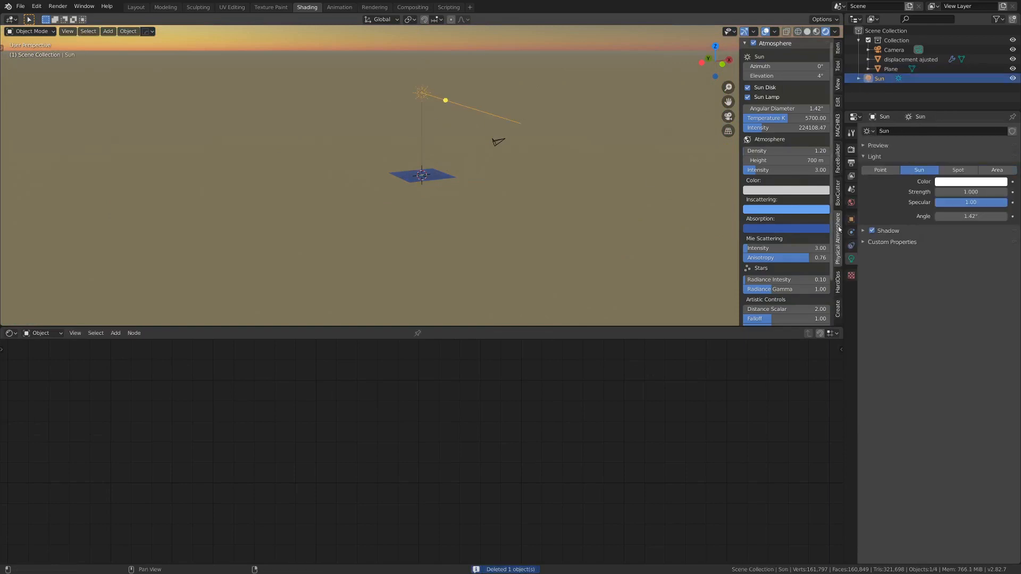
{"action": "left_click", "coordinate": [865, 230]}
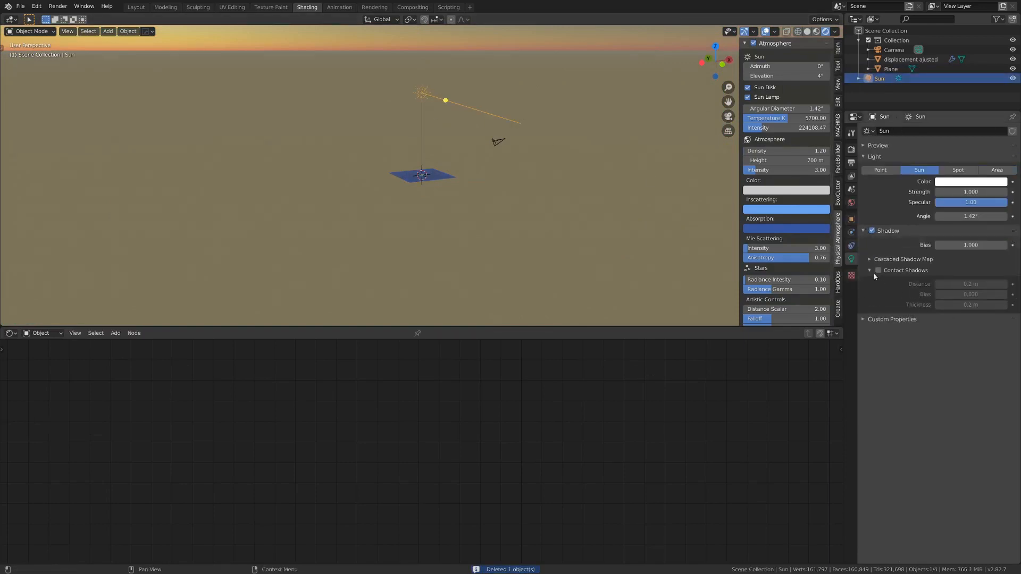
{"action": "left_click", "coordinate": [870, 259]}
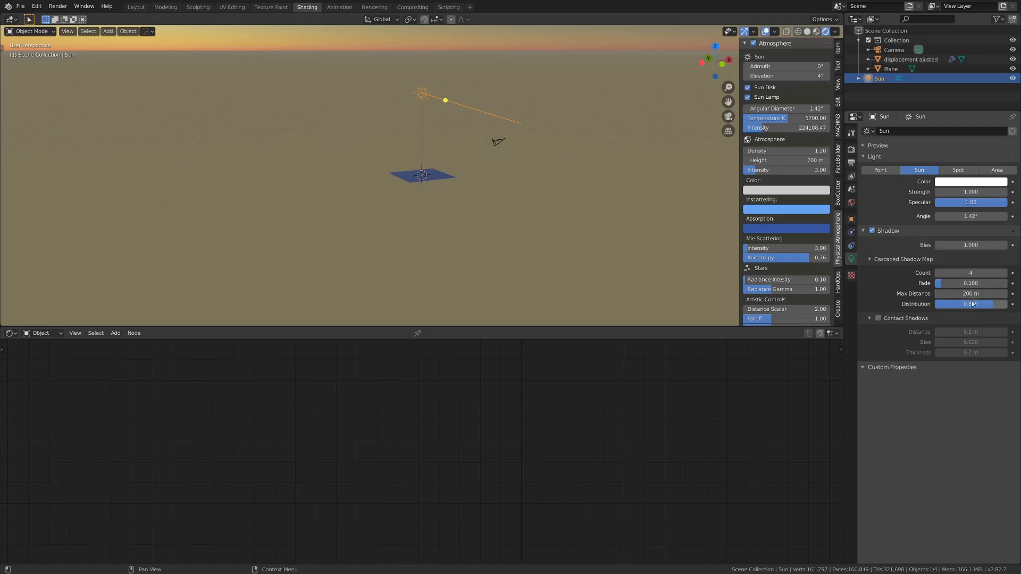
{"action": "scroll", "coordinate": [512, 211], "scroll_direction": "up", "scroll_amount": 20}
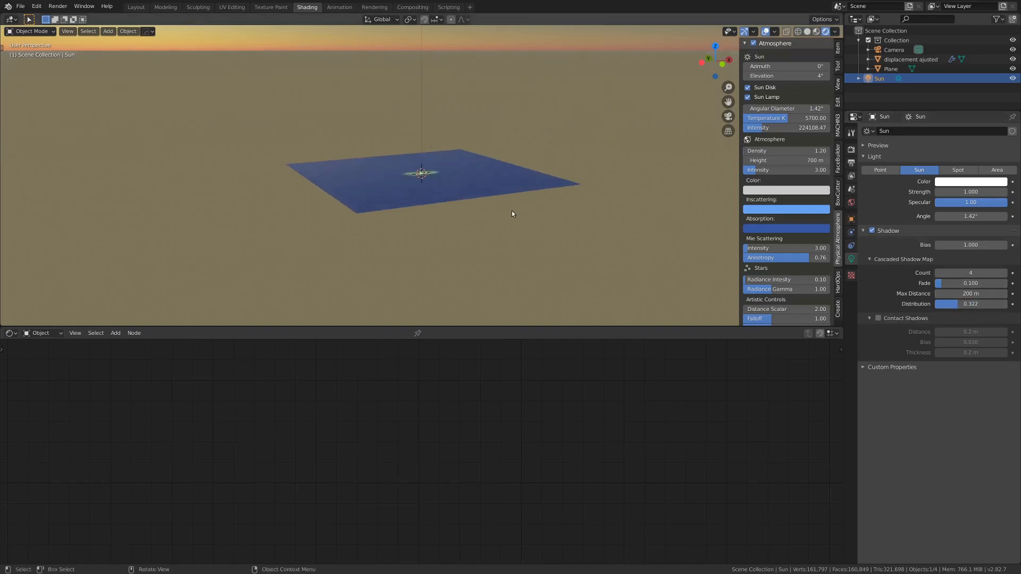
{"action": "middle_click_drag", "start_coordinate": [496, 208], "coordinate": [484, 227]}
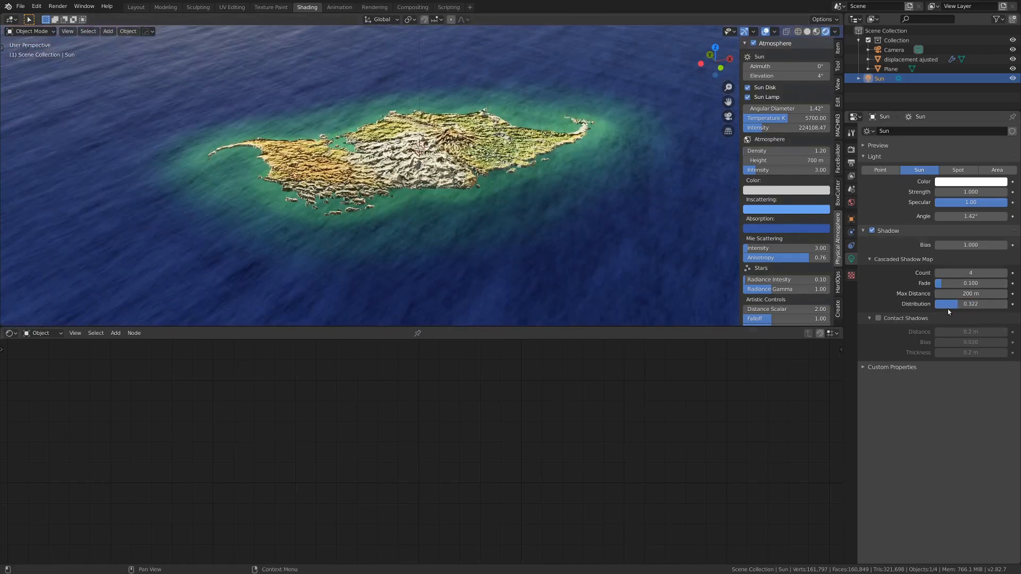
{"action": "left_click_drag", "start_coordinate": [949, 303], "coordinate": [904, 304]}
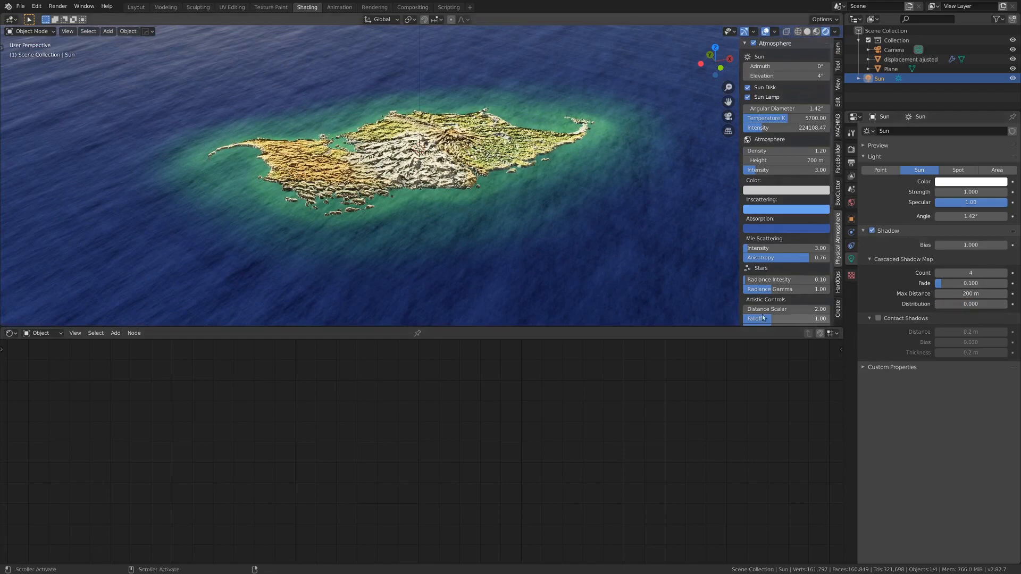
Step: Select the island and reduce its material's Bump strength to 0.126
{"action": "middle_click_drag", "start_coordinate": [526, 247], "coordinate": [452, 221]}
{"action": "scroll", "coordinate": [473, 236], "scroll_direction": "up", "scroll_amount": 2}
{"action": "scroll", "coordinate": [473, 235], "scroll_direction": "down", "scroll_amount": 8}
{"action": "scroll", "coordinate": [451, 221], "scroll_direction": "up", "scroll_amount": 5}
{"action": "middle_click_drag", "start_coordinate": [452, 220], "coordinate": [458, 174]}
{"action": "scroll", "coordinate": [416, 202], "scroll_direction": "up", "scroll_amount": 4}
{"action": "left_click", "coordinate": [457, 174]}
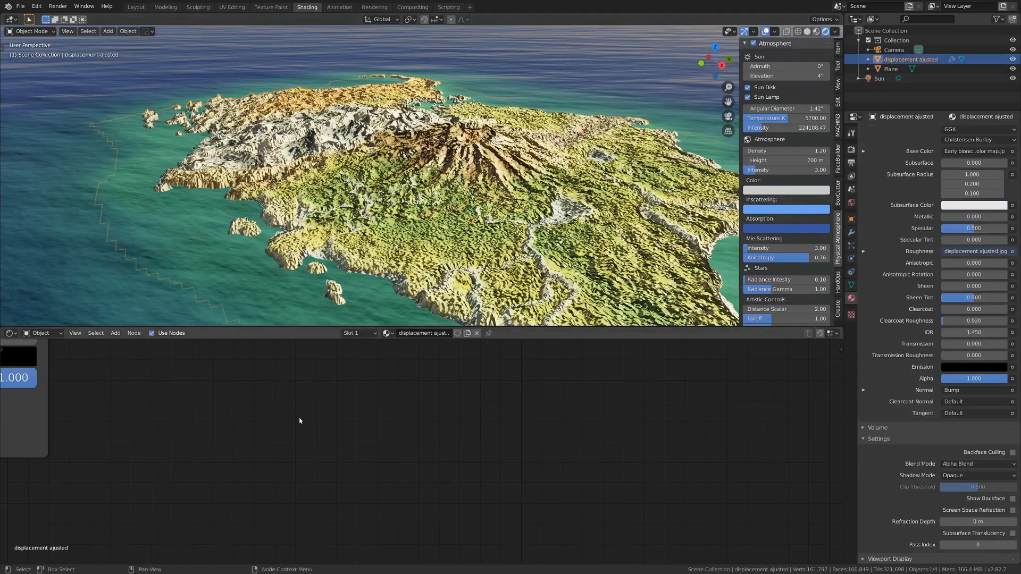
{"action": "scroll", "coordinate": [300, 419], "scroll_direction": "down", "scroll_amount": 6}
{"action": "middle_click_drag", "start_coordinate": [300, 419], "coordinate": [631, 410]}
{"action": "scroll", "coordinate": [445, 393], "scroll_direction": "down", "scroll_amount": 3}
{"action": "scroll", "coordinate": [436, 454], "scroll_direction": "up", "scroll_amount": 6}
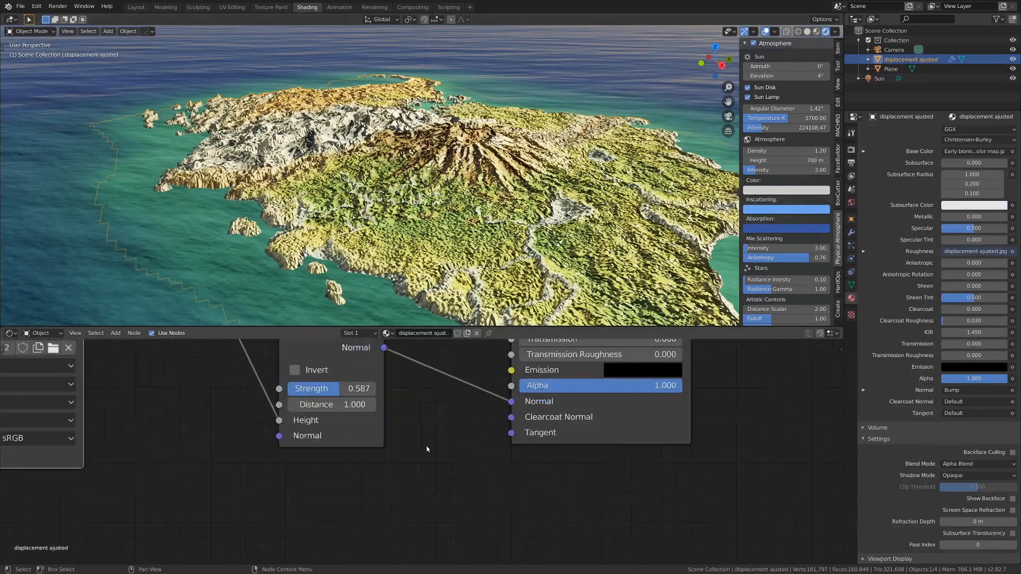
{"action": "middle_click_drag", "start_coordinate": [426, 449], "coordinate": [502, 494]}
{"action": "left_click_drag", "start_coordinate": [394, 413], "coordinate": [338, 412]}
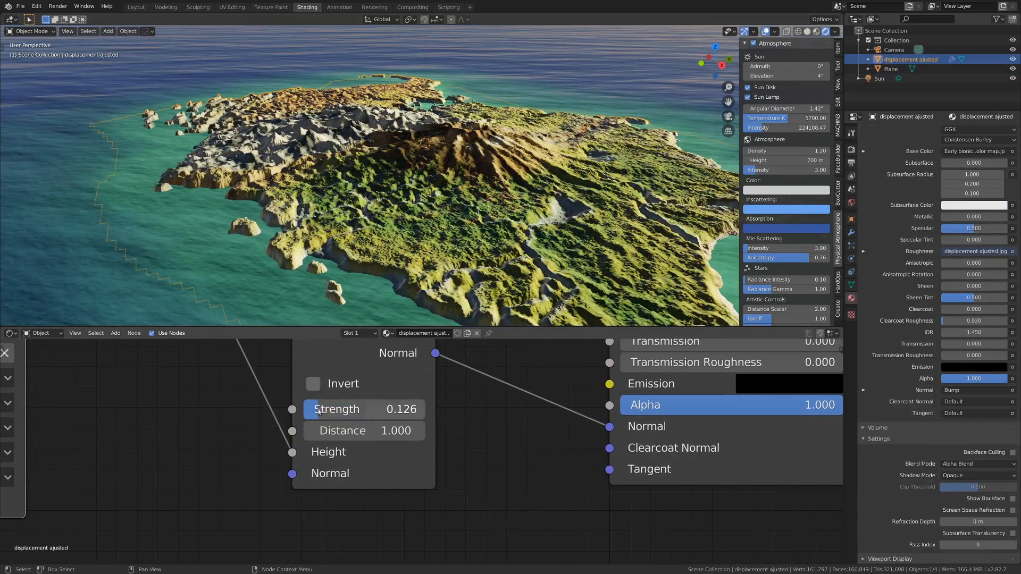
Step: Deselect the island, select the ocean plane and try scaling the whole plane in Object Mode
{"action": "middle_click_drag", "start_coordinate": [510, 133], "coordinate": [549, 219]}
{"action": "key", "text": "alt+a"}
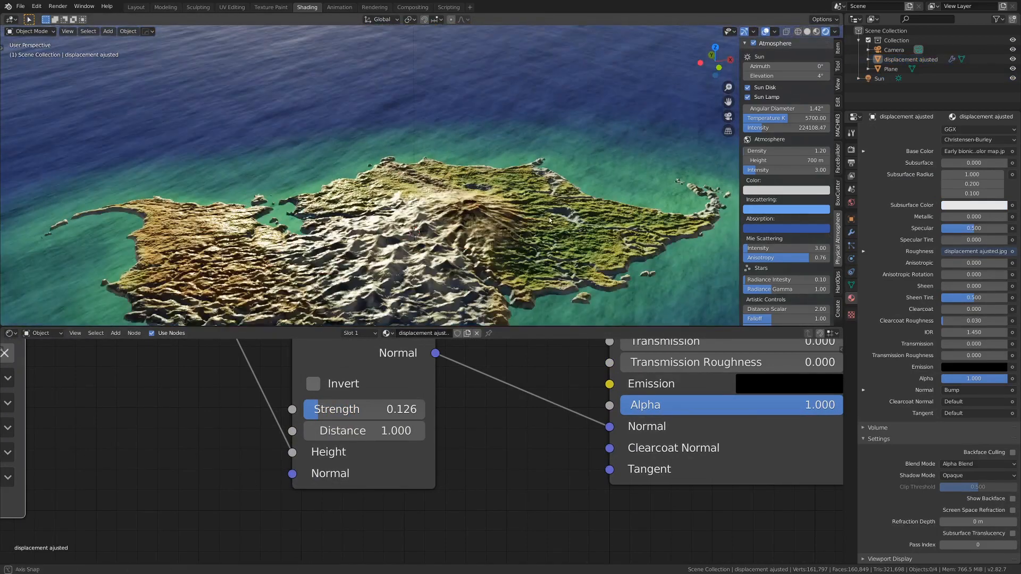
{"action": "scroll", "coordinate": [549, 220], "scroll_direction": "down", "scroll_amount": 10}
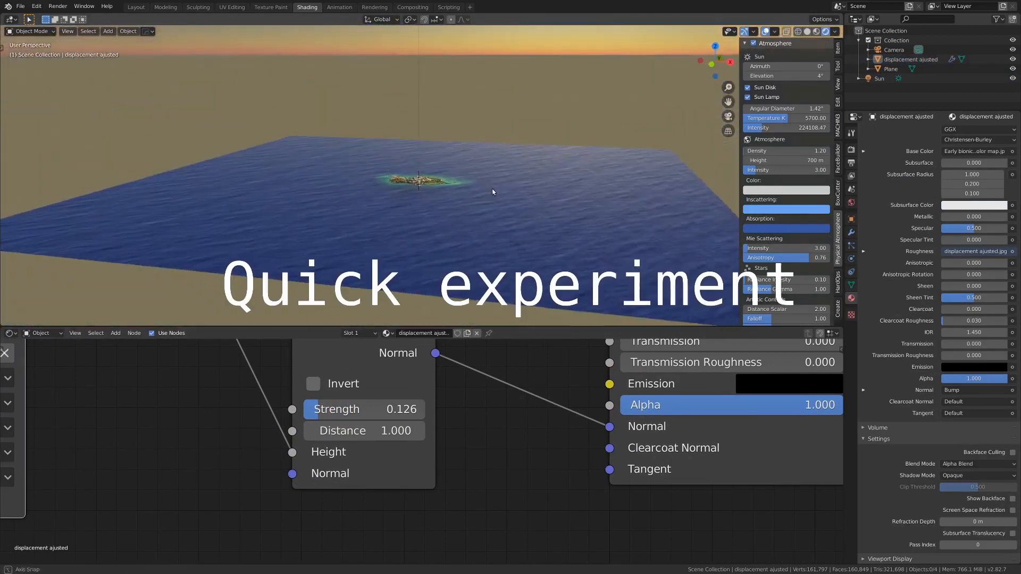
{"action": "scroll", "coordinate": [502, 202], "scroll_direction": "up", "scroll_amount": 2}
{"action": "left_click", "coordinate": [515, 211]}
{"action": "key", "text": "s"}
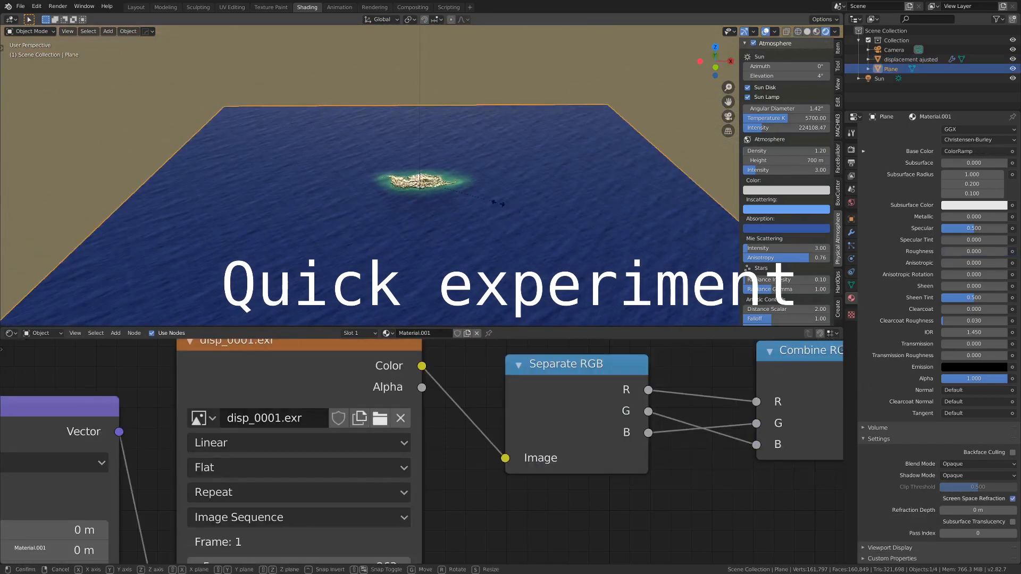
{"action": "right_click", "coordinate": [439, 212]}
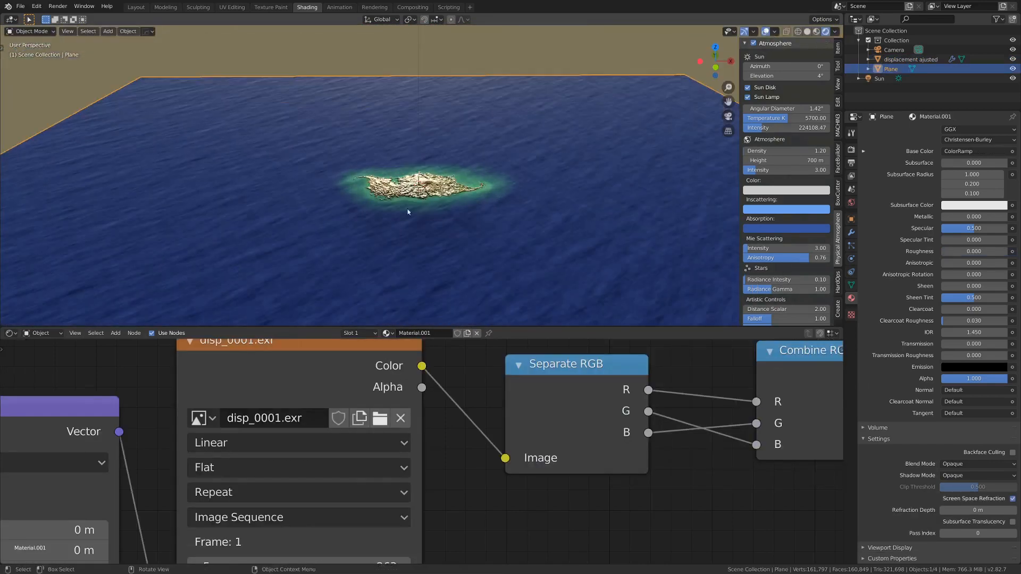
{"action": "scroll", "coordinate": [486, 215], "scroll_direction": "up", "scroll_amount": 6}
{"action": "scroll", "coordinate": [493, 222], "scroll_direction": "down", "scroll_amount": 8}
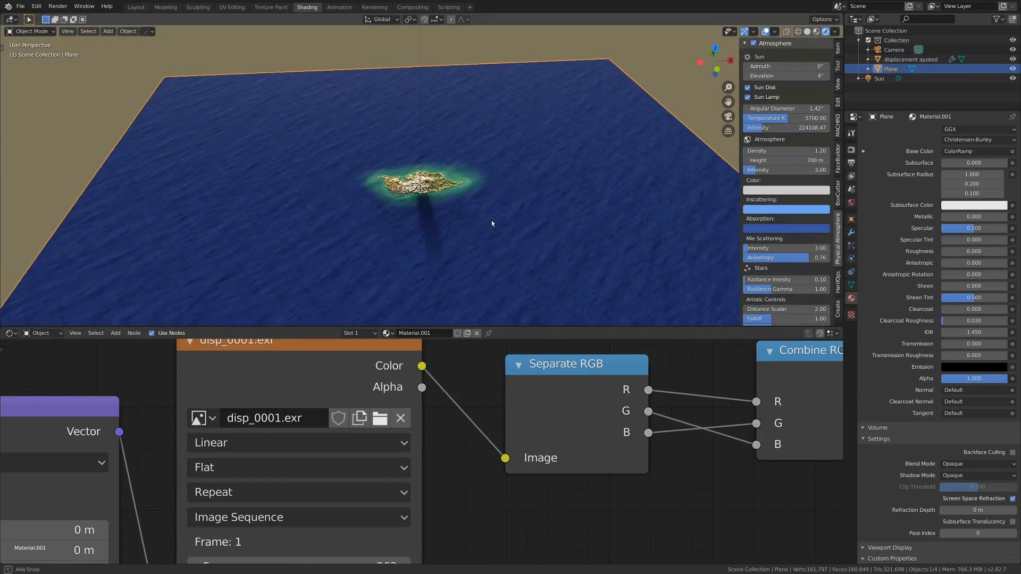
Step: Try extruding the ocean plane's face about 0.23 m downward in Edit Mode and scaling the extruded face outward
{"action": "key", "text": "Tab"}
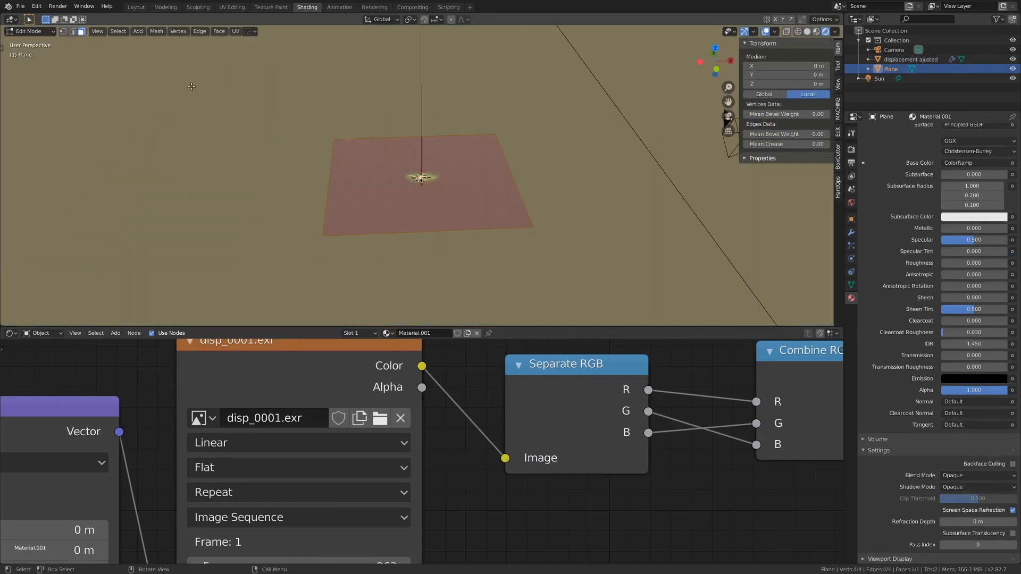
{"action": "key", "text": "e"}
{"action": "left_click", "coordinate": [537, 249]}
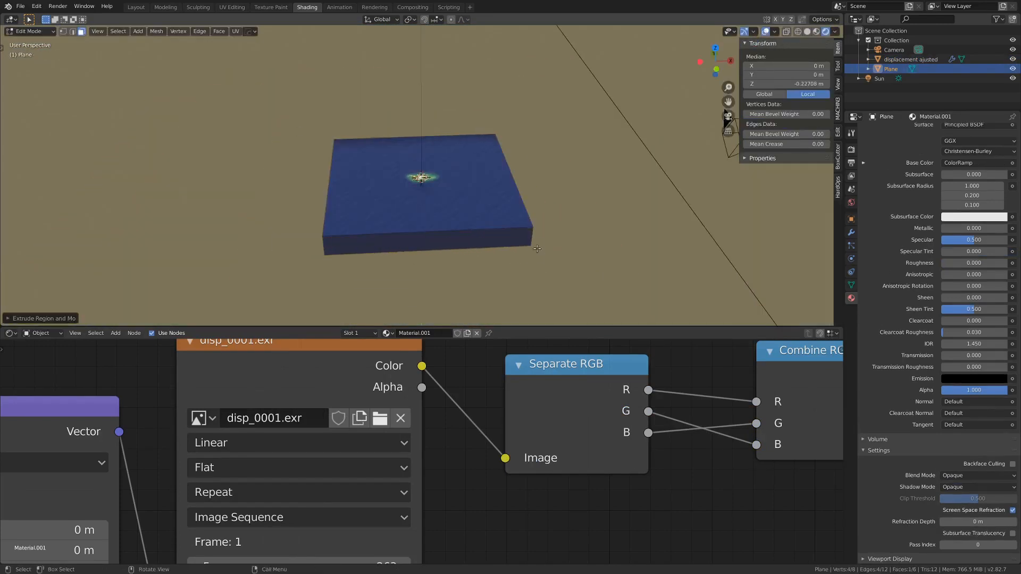
{"action": "key", "text": "s"}
{"action": "left_click", "coordinate": [727, 248]}
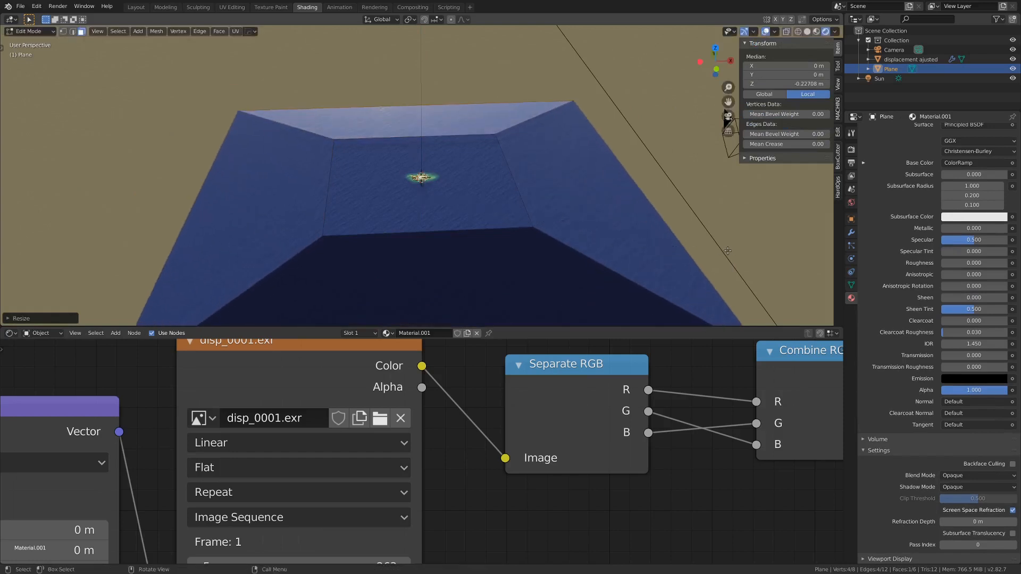
{"action": "key", "text": "ctrl+z"}
{"action": "key", "text": "ctrl+z"}
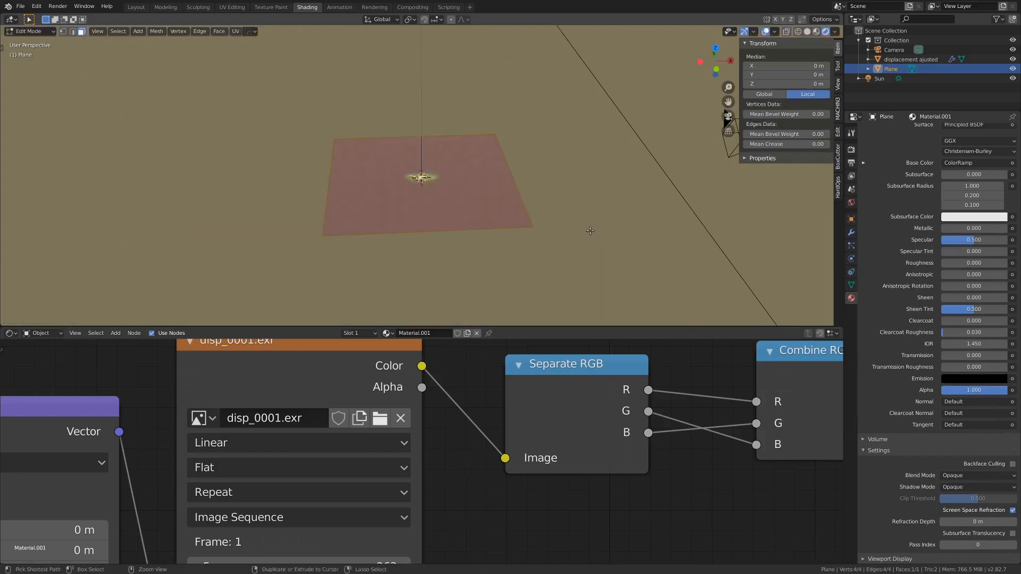
Step: Extrude the ocean plane's face in place and scale it outward to form a wide surrounding border
{"action": "key", "text": "e"}
{"action": "left_click", "coordinate": [521, 224]}
{"action": "key", "text": "s"}
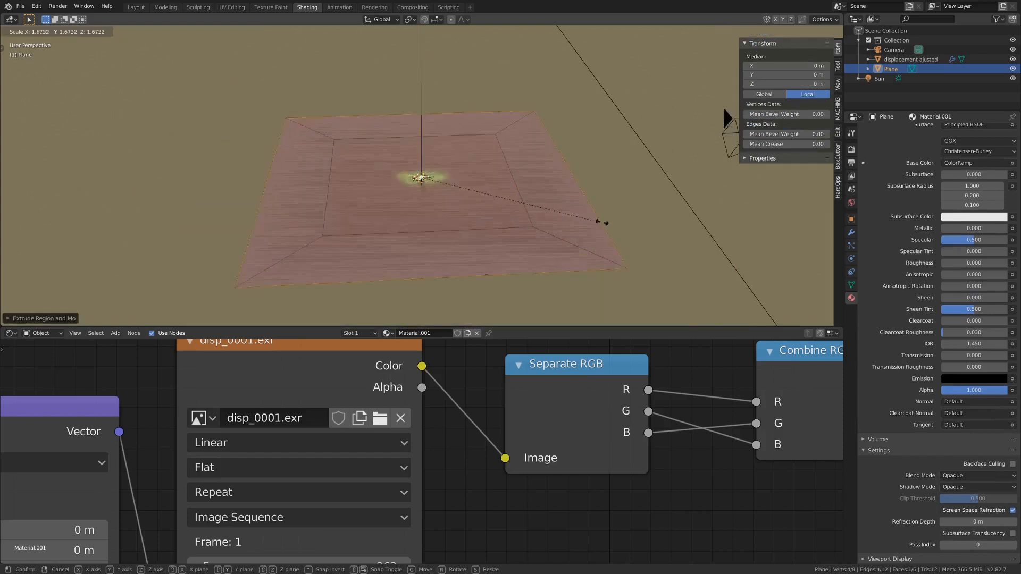
{"action": "left_click", "coordinate": [661, 226]}
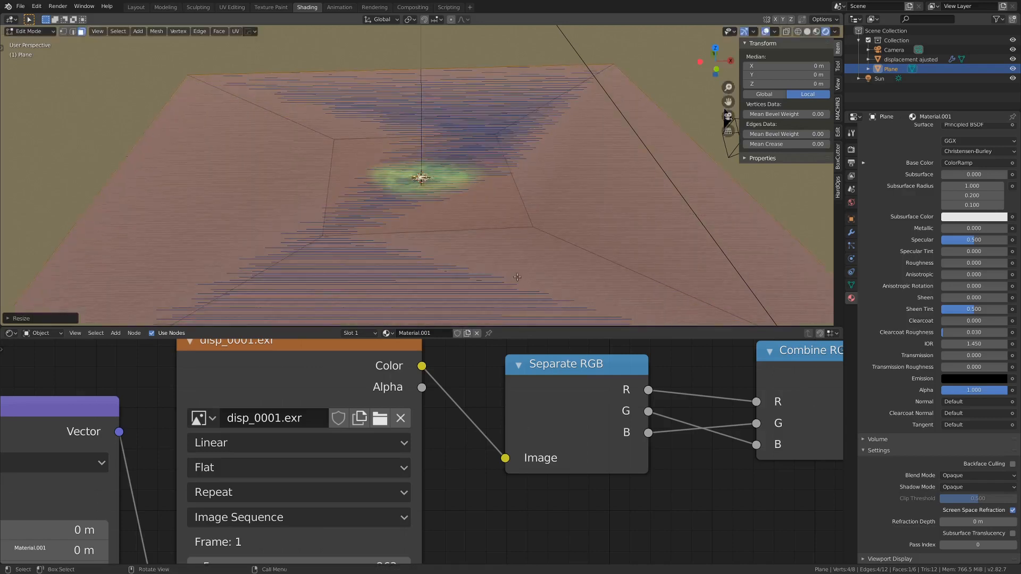
Step: Delete the large selected face overlapping the ocean and return to Object Mode
{"action": "right_click", "coordinate": [494, 251]}
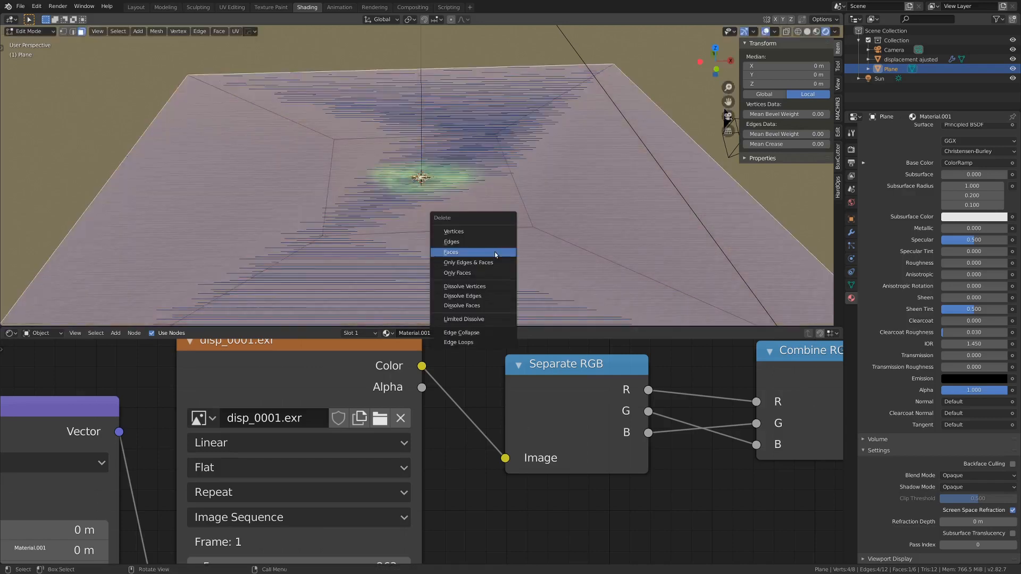
{"action": "left_click", "coordinate": [495, 252]}
{"action": "scroll", "coordinate": [509, 214], "scroll_direction": "up", "scroll_amount": 4}
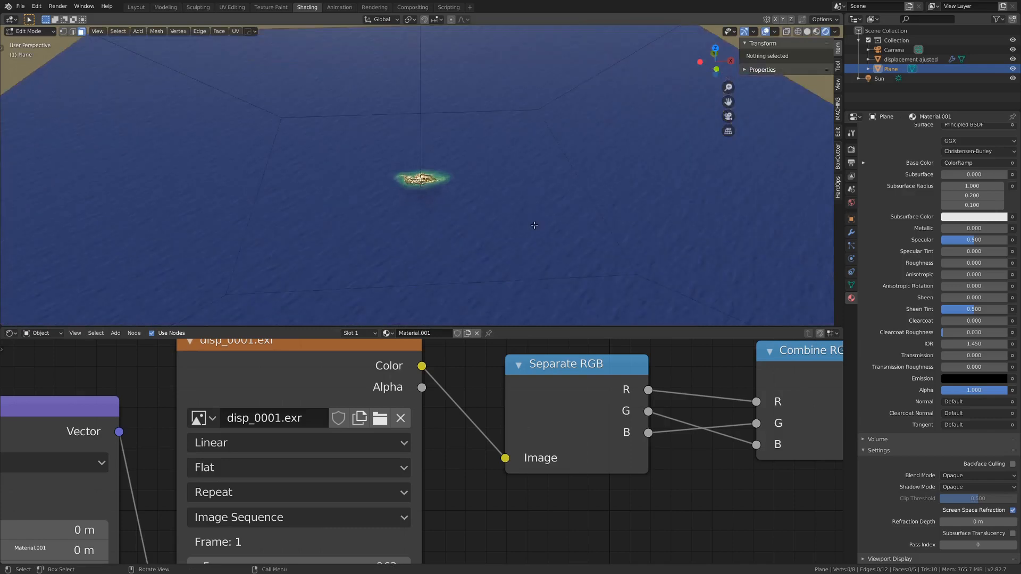
{"action": "key", "text": "ctrl+Tab"}
{"action": "left_click", "coordinate": [487, 227]}
Step: Examine the extended ocean around the island from near and far
{"action": "scroll", "coordinate": [439, 230], "scroll_direction": "down", "scroll_amount": 6}
{"action": "middle_click_drag", "start_coordinate": [439, 231], "coordinate": [493, 164]}
{"action": "scroll", "coordinate": [452, 167], "scroll_direction": "up", "scroll_amount": 4}
{"action": "scroll", "coordinate": [409, 168], "scroll_direction": "up", "scroll_amount": 3}
{"action": "scroll", "coordinate": [425, 196], "scroll_direction": "up", "scroll_amount": 2}
{"action": "scroll", "coordinate": [428, 188], "scroll_direction": "down", "scroll_amount": 6}
{"action": "scroll", "coordinate": [462, 149], "scroll_direction": "down", "scroll_amount": 3}
{"action": "scroll", "coordinate": [421, 154], "scroll_direction": "down", "scroll_amount": 4}
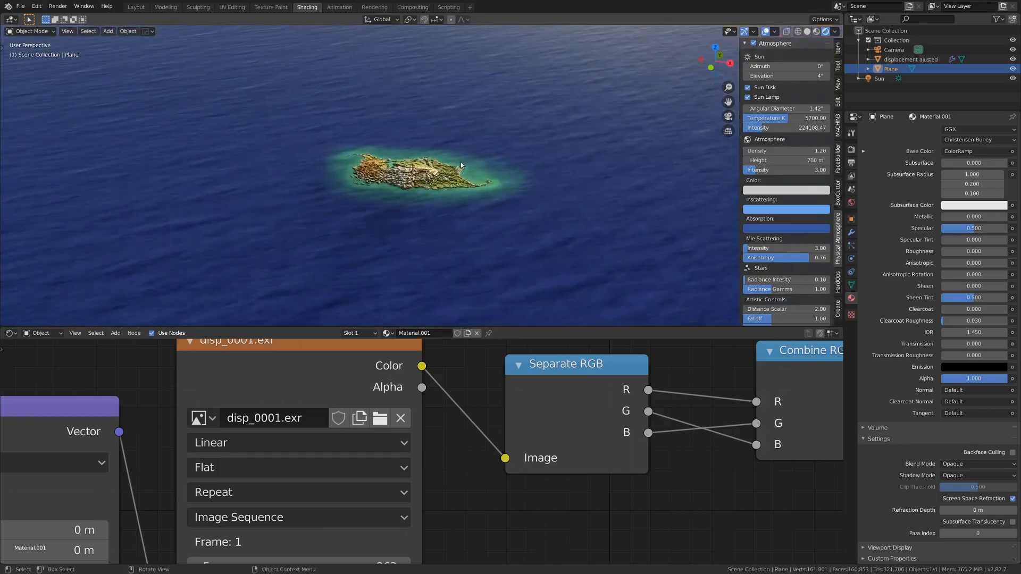
Step: Import the cloud alpha3.png image as a plane from the textures folder
{"action": "scroll", "coordinate": [492, 164], "scroll_direction": "up", "scroll_amount": 4}
{"action": "middle_click_drag", "start_coordinate": [419, 177], "coordinate": [439, 202]}
{"action": "key", "text": "shift+a"}
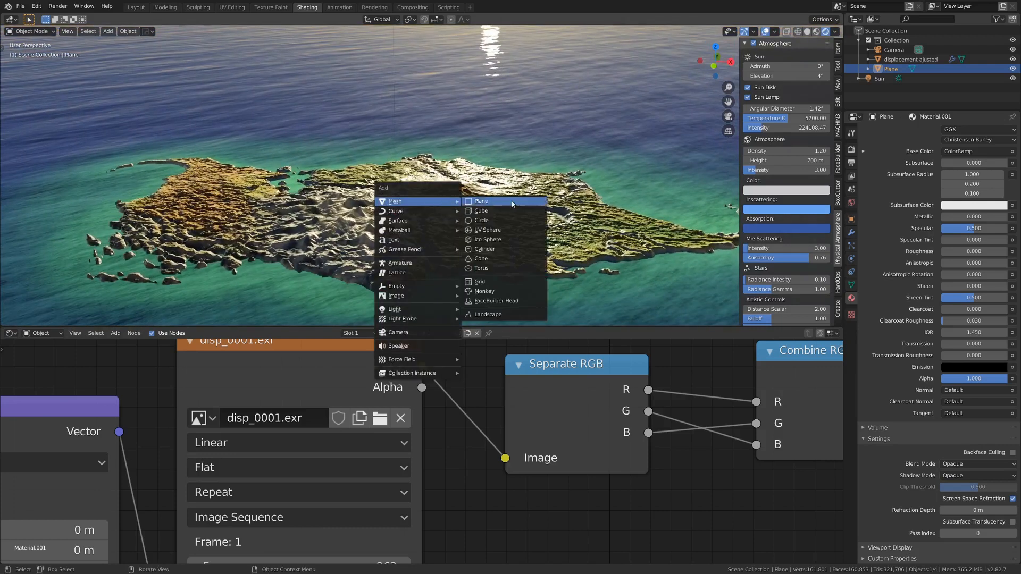
{"action": "left_click", "coordinate": [19, 7]}
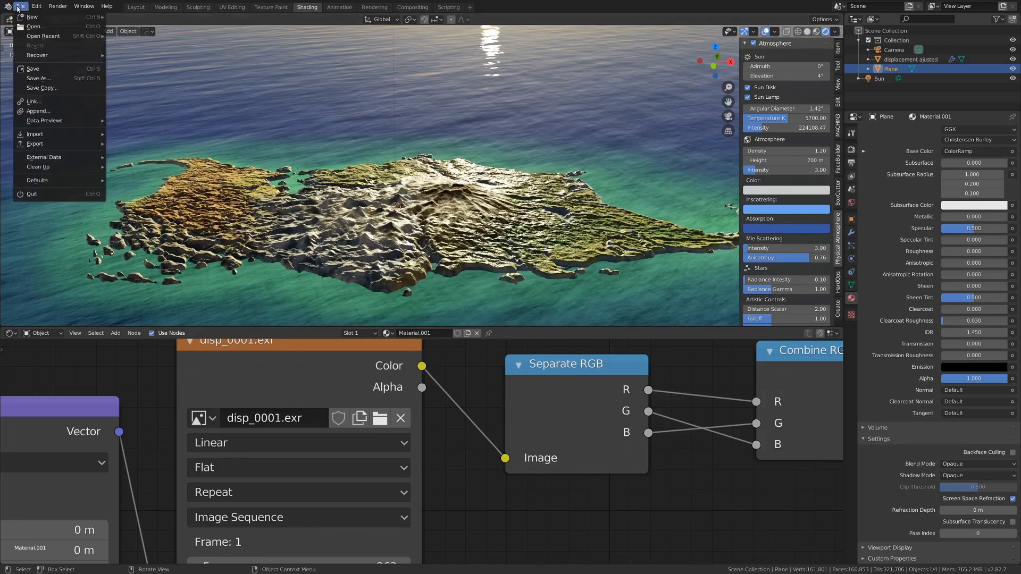
{"action": "mouse_move", "coordinate": [89, 149]}
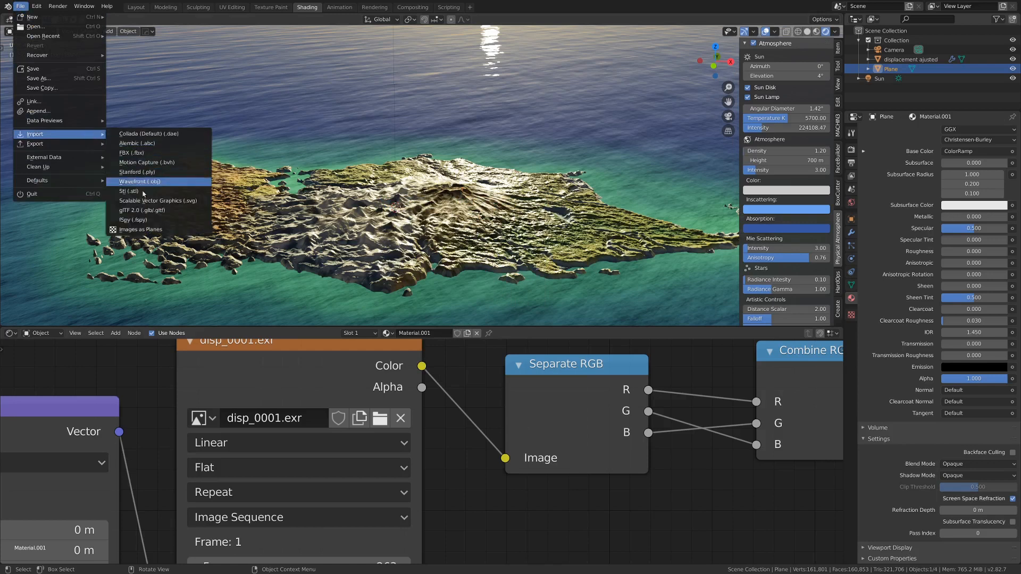
{"action": "left_click", "coordinate": [145, 232]}
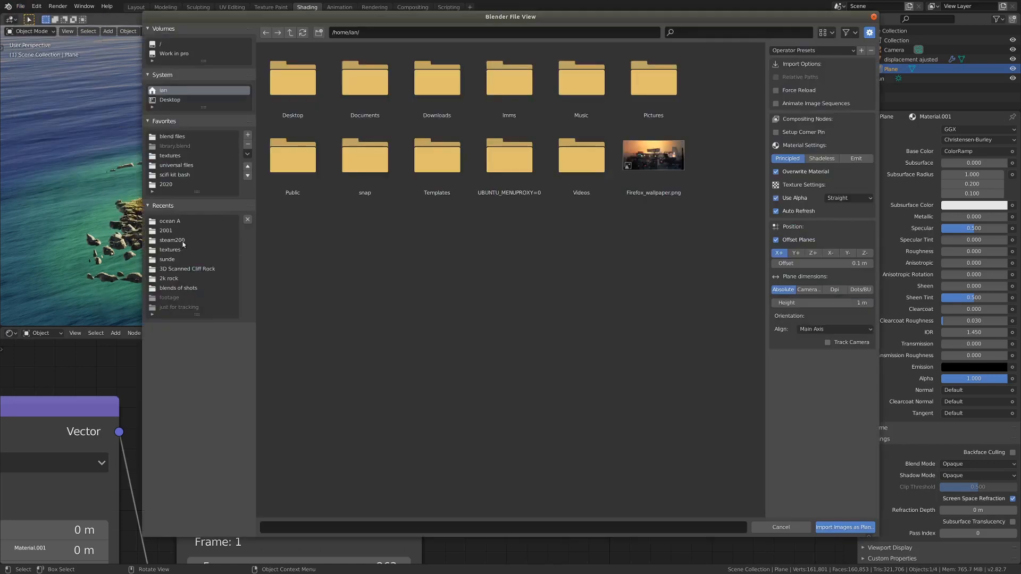
{"action": "left_click", "coordinate": [181, 250]}
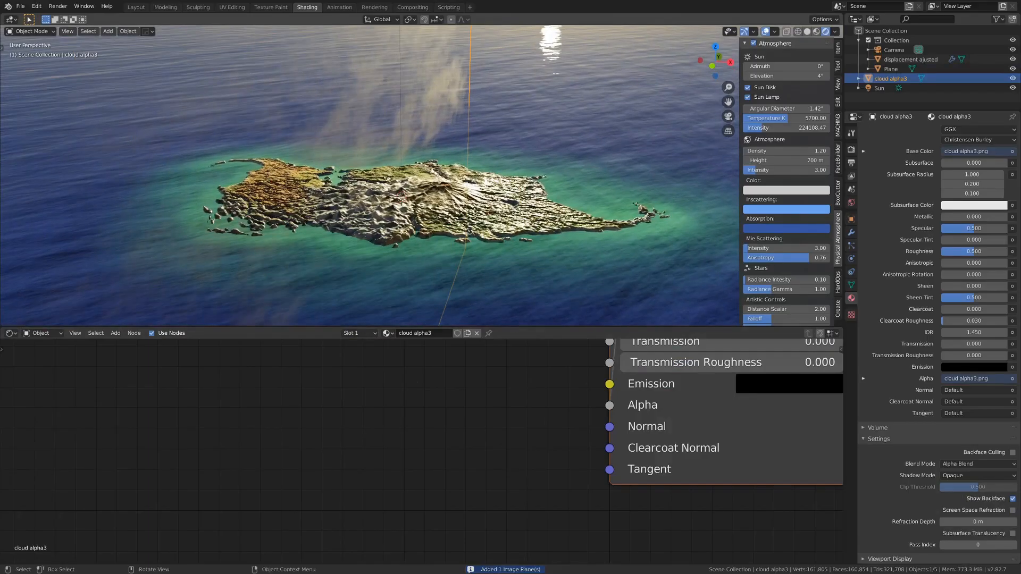
Step: Rotate the cloud plane 90° about the global Y axis and raise it above the island
{"action": "key", "text": "r"}
{"action": "key", "text": "y"}
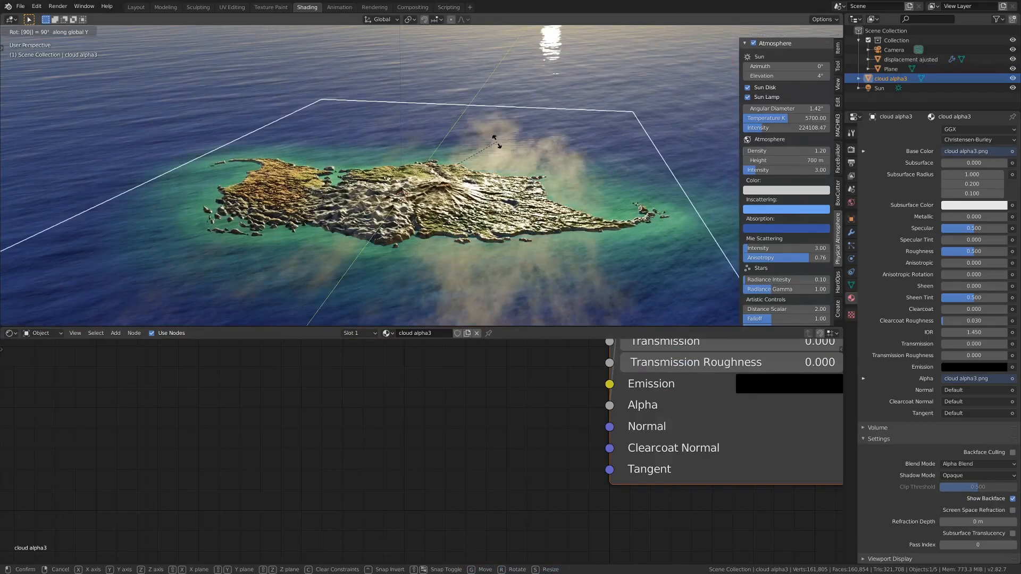
{"action": "left_click", "coordinate": [464, 204]}
{"action": "scroll", "coordinate": [464, 204], "scroll_direction": "down", "scroll_amount": 2}
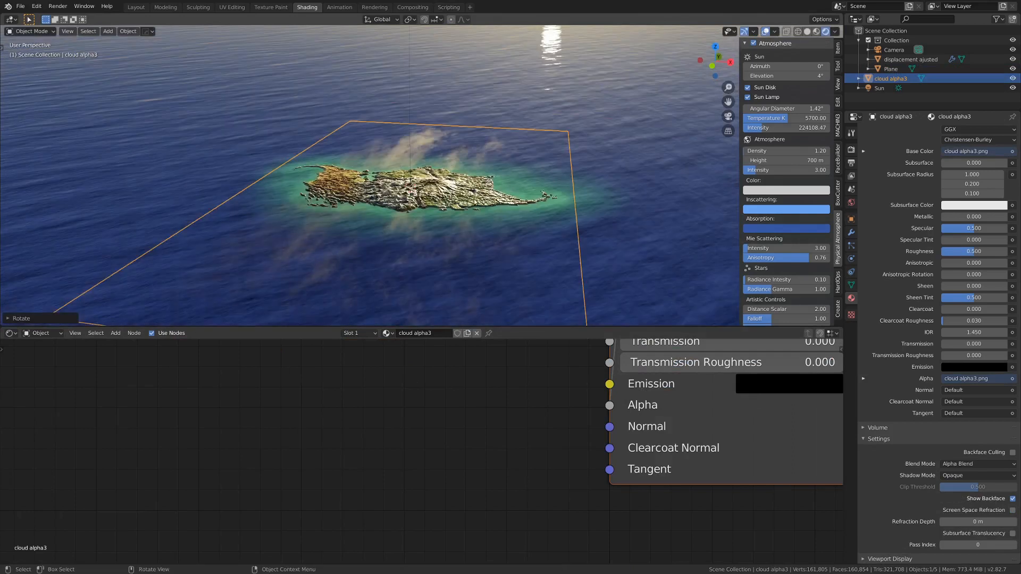
{"action": "key", "text": "g"}
{"action": "key", "text": "z"}
{"action": "left_click", "coordinate": [471, 169]}
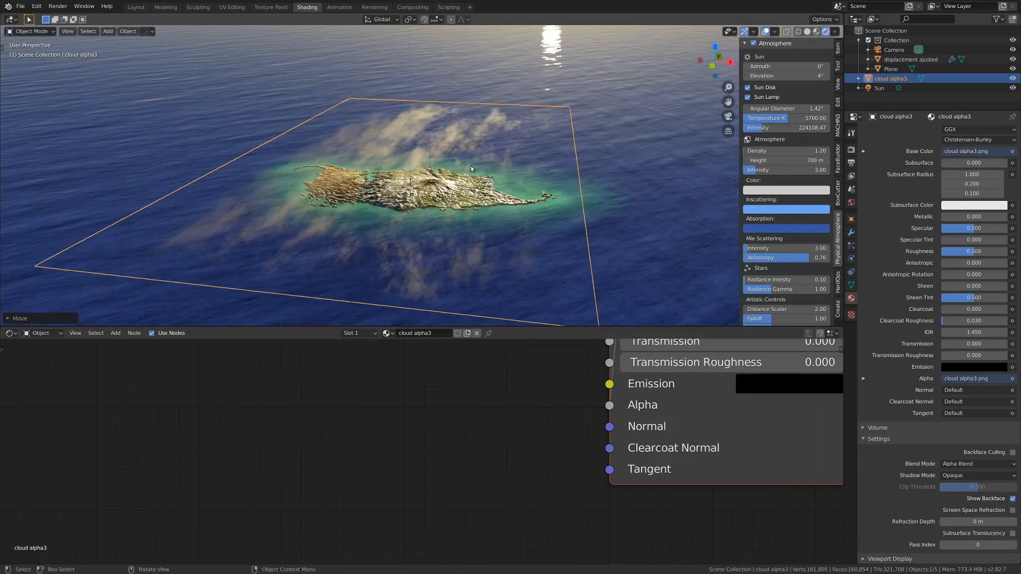
Step: Stretch the cloud plane along the global X axis to about 2.1 times its width
{"action": "mouse_move", "coordinate": [522, 163]}
{"action": "middle_mouse_down"}
{"action": "mouse_move", "coordinate": [560, 211]}
{"action": "mouse_move", "coordinate": [534, 169]}
{"action": "middle_mouse_up"}
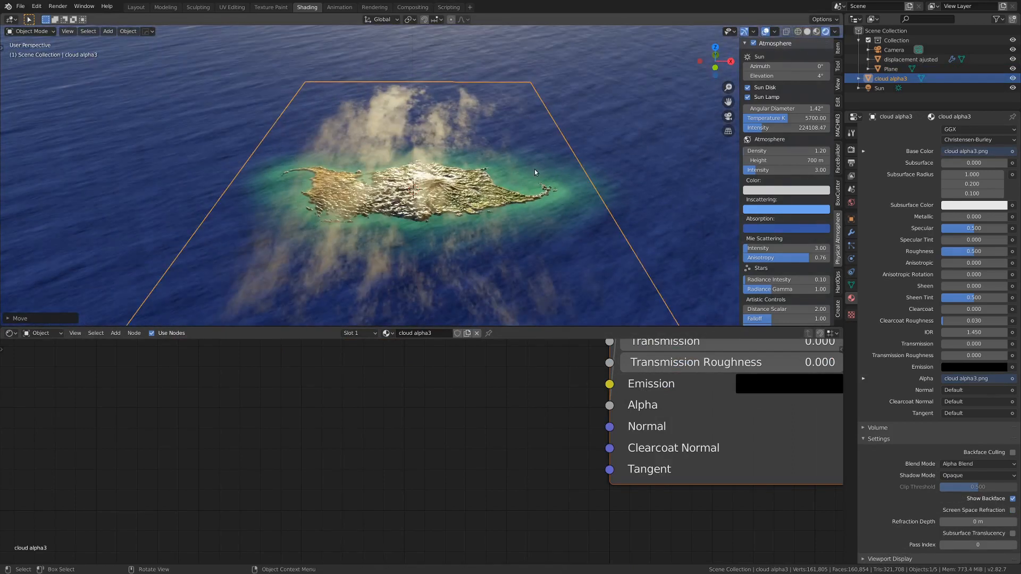
{"action": "key", "text": "s"}
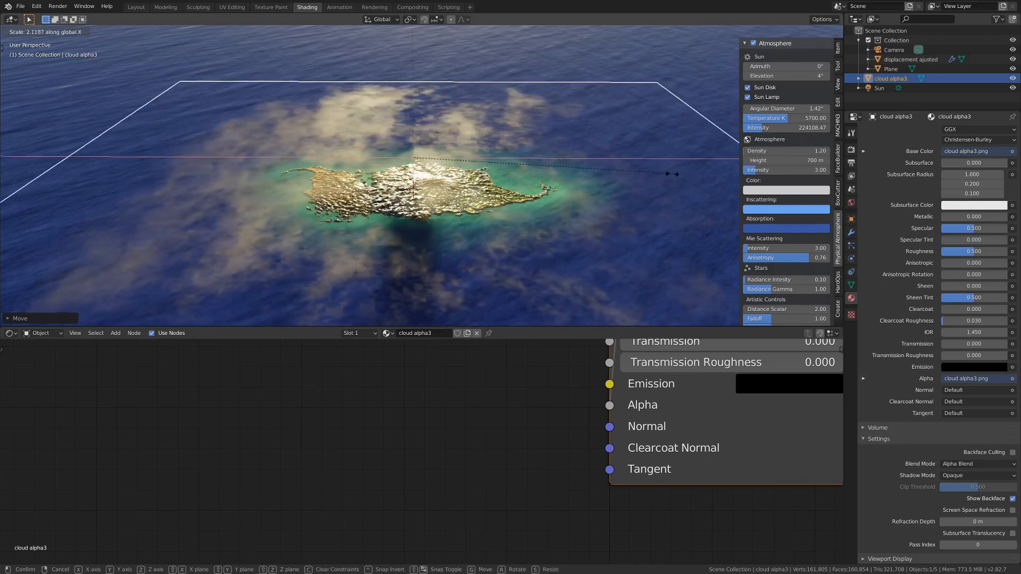
{"action": "left_click", "coordinate": [683, 184]}
{"action": "scroll", "coordinate": [547, 191], "scroll_direction": "down", "scroll_amount": 7}
{"action": "middle_click_drag", "start_coordinate": [544, 193], "coordinate": [544, 189]}
{"action": "scroll", "coordinate": [529, 193], "scroll_direction": "up", "scroll_amount": 3}
Step: Insert a ColorRamp node between the cloud image's Alpha output and the Principled BSDF's Alpha input
{"action": "scroll", "coordinate": [574, 341], "scroll_direction": "down", "scroll_amount": 8}
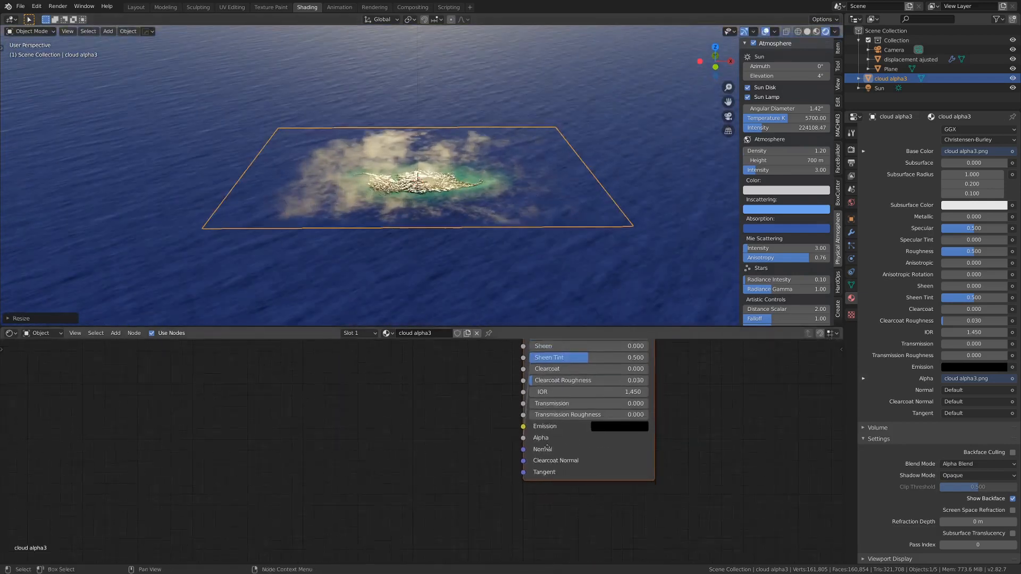
{"action": "middle_click_drag", "start_coordinate": [485, 405], "coordinate": [508, 366]}
{"action": "left_click_drag", "start_coordinate": [525, 367], "coordinate": [313, 371]}
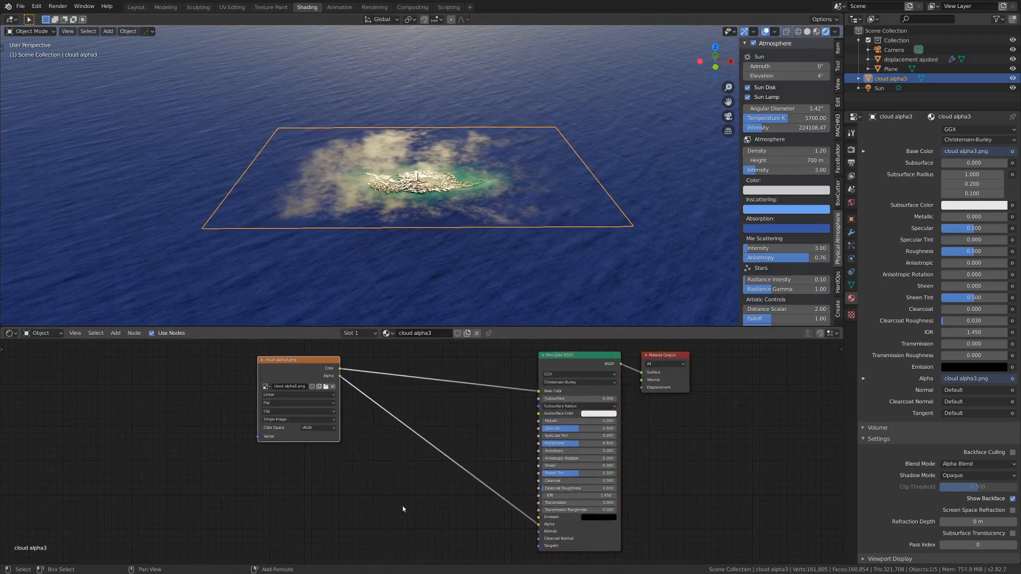
{"action": "mouse_move", "coordinate": [381, 533]}
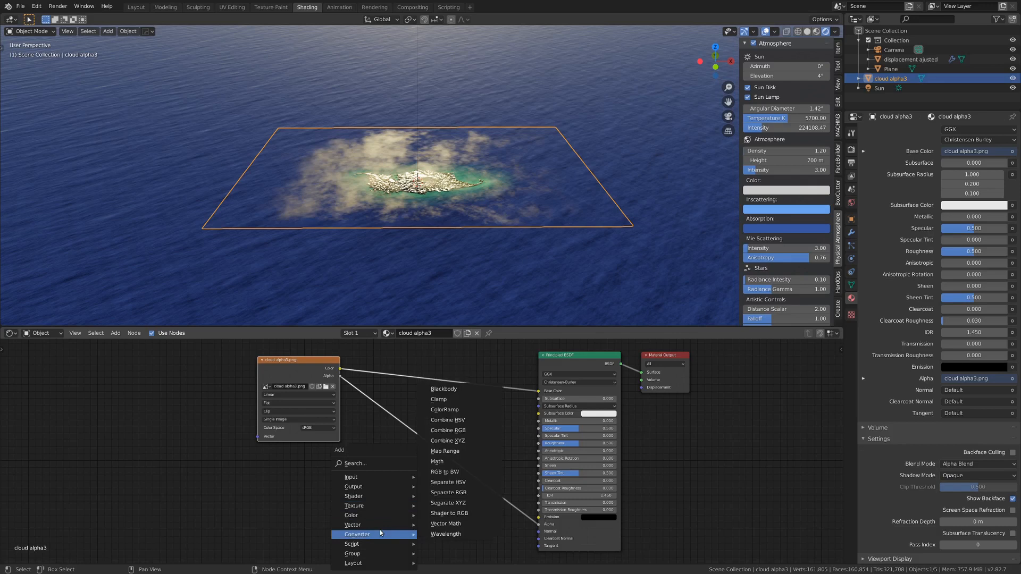
{"action": "left_click", "coordinate": [458, 414]}
{"action": "left_click", "coordinate": [420, 462]}
{"action": "scroll", "coordinate": [419, 463], "scroll_direction": "up", "scroll_amount": 3}
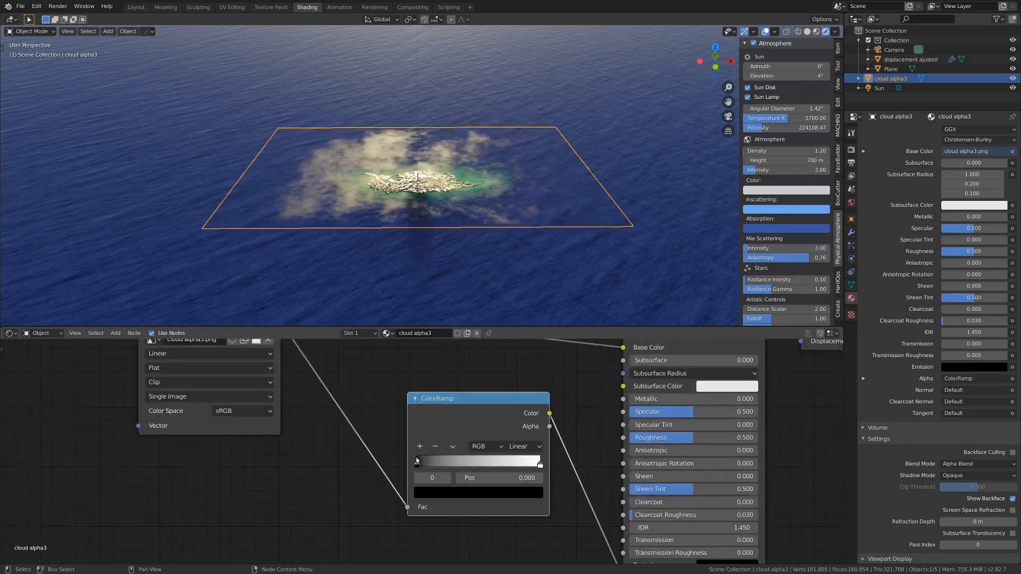
Step: Darken the white stop of the cloud's ColorRamp to a value of 0.304, keeping the other stop black
{"action": "left_click_drag", "start_coordinate": [417, 461], "coordinate": [398, 472]}
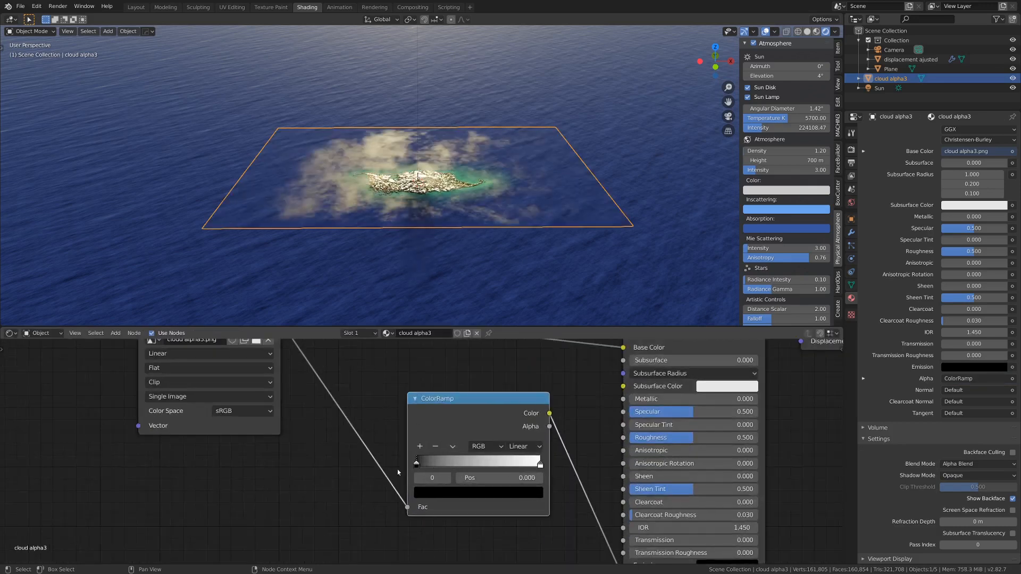
{"action": "left_click", "coordinate": [432, 497]}
{"action": "left_click_drag", "start_coordinate": [468, 463], "coordinate": [497, 463]}
{"action": "left_click_drag", "start_coordinate": [517, 382], "coordinate": [516, 409]}
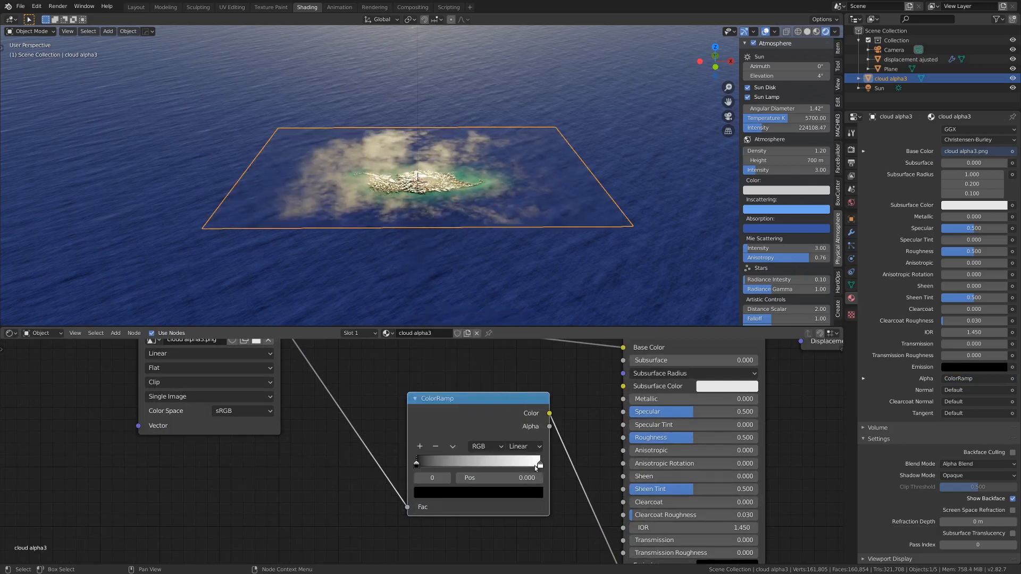
{"action": "left_click", "coordinate": [535, 491]}
{"action": "left_click_drag", "start_coordinate": [515, 346], "coordinate": [516, 375]}
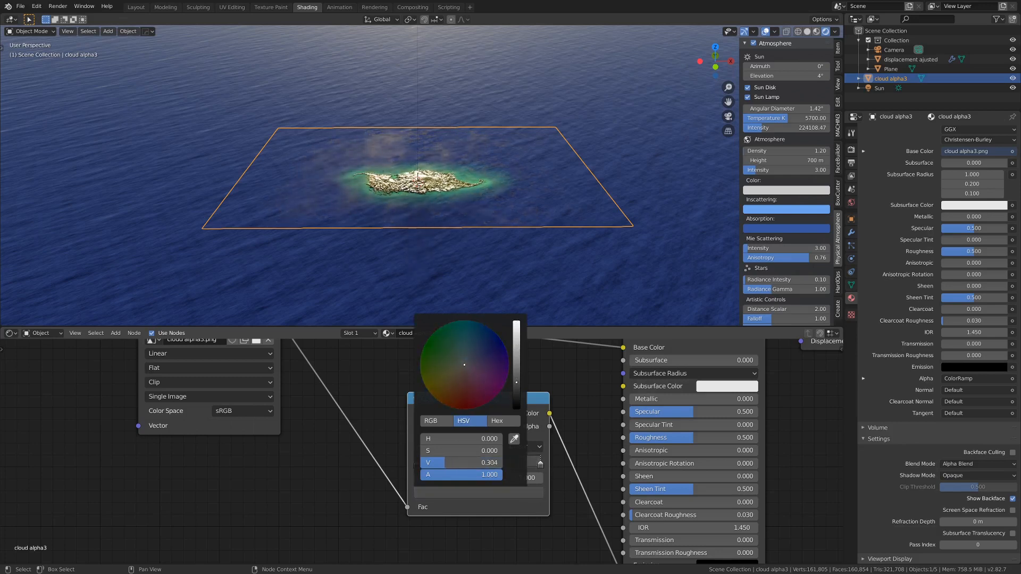
Step: Scale the cloud plane down uniformly to about 0.24 of its size
{"action": "middle_click_drag", "start_coordinate": [452, 223], "coordinate": [485, 171]}
{"action": "scroll", "coordinate": [532, 155], "scroll_direction": "up", "scroll_amount": 2}
{"action": "key", "text": "s"}
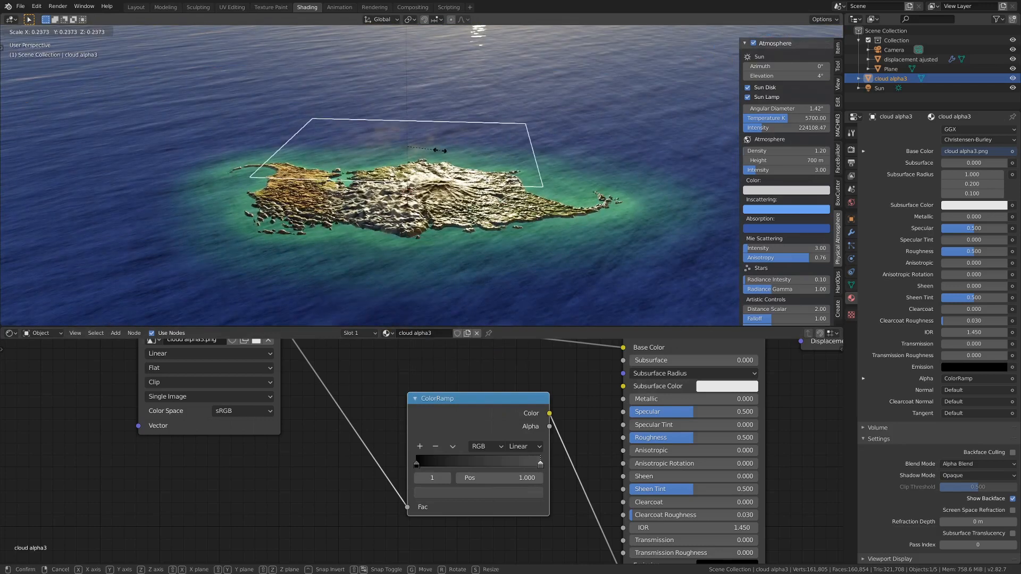
{"action": "left_click", "coordinate": [440, 150]}
Step: Set the end stop of the cloud's ColorRamp to a lighter grey to make the clouds more opaque
{"action": "left_click", "coordinate": [520, 493]}
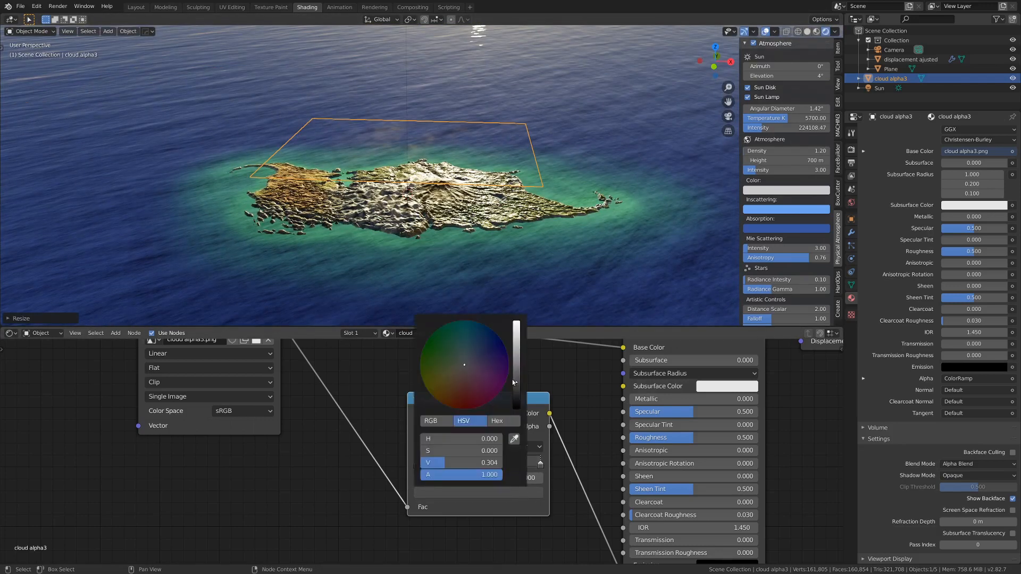
{"action": "left_click_drag", "start_coordinate": [512, 380], "coordinate": [514, 350]}
{"action": "scroll", "coordinate": [523, 220], "scroll_direction": "up", "scroll_amount": 4}
{"action": "middle_click_drag", "start_coordinate": [524, 221], "coordinate": [453, 217]}
Step: Delete the displacement ajusted.jpg image node from the island's material and set the Principled BSDF's Roughness to 0.649
{"action": "left_click", "coordinate": [453, 217]}
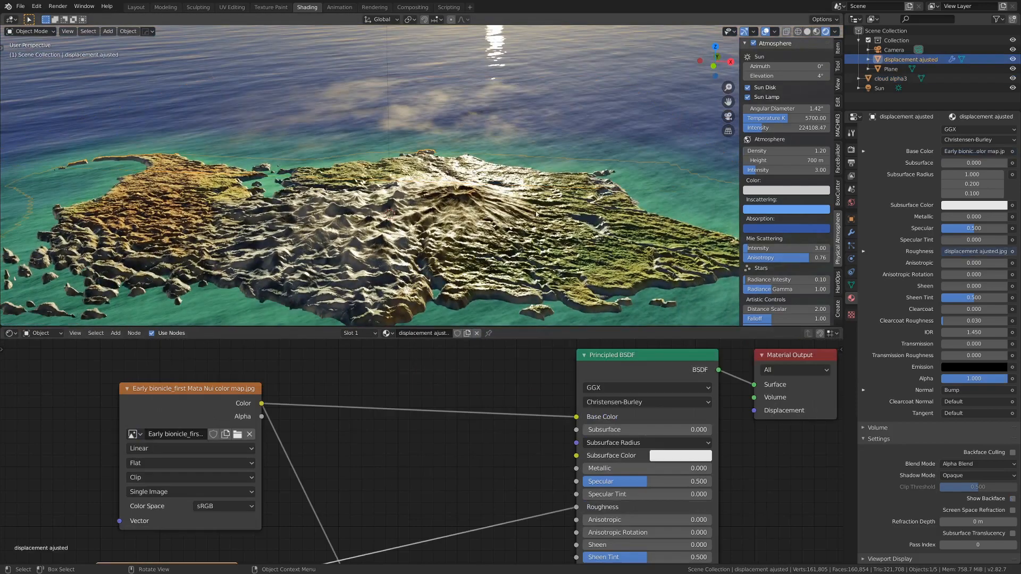
{"action": "middle_click_drag", "start_coordinate": [410, 178], "coordinate": [479, 223]}
{"action": "scroll", "coordinate": [423, 382], "scroll_direction": "down", "scroll_amount": 3}
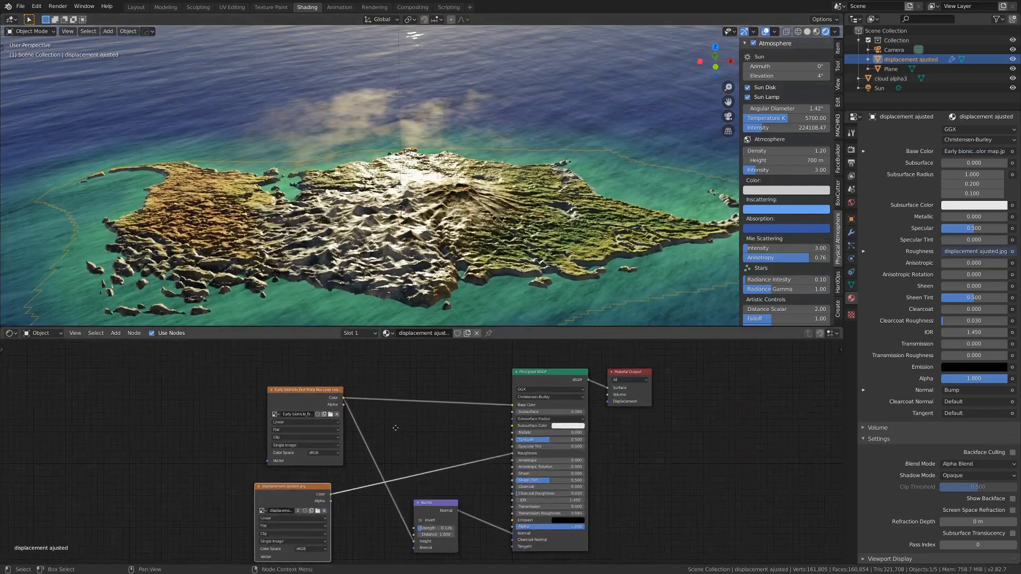
{"action": "scroll", "coordinate": [409, 503], "scroll_direction": "up", "scroll_amount": 1}
{"action": "scroll", "coordinate": [439, 470], "scroll_direction": "up", "scroll_amount": 4}
{"action": "middle_click_drag", "start_coordinate": [367, 507], "coordinate": [232, 526]}
{"action": "scroll", "coordinate": [446, 470], "scroll_direction": "up", "scroll_amount": 1}
{"action": "middle_click_drag", "start_coordinate": [445, 470], "coordinate": [529, 434]}
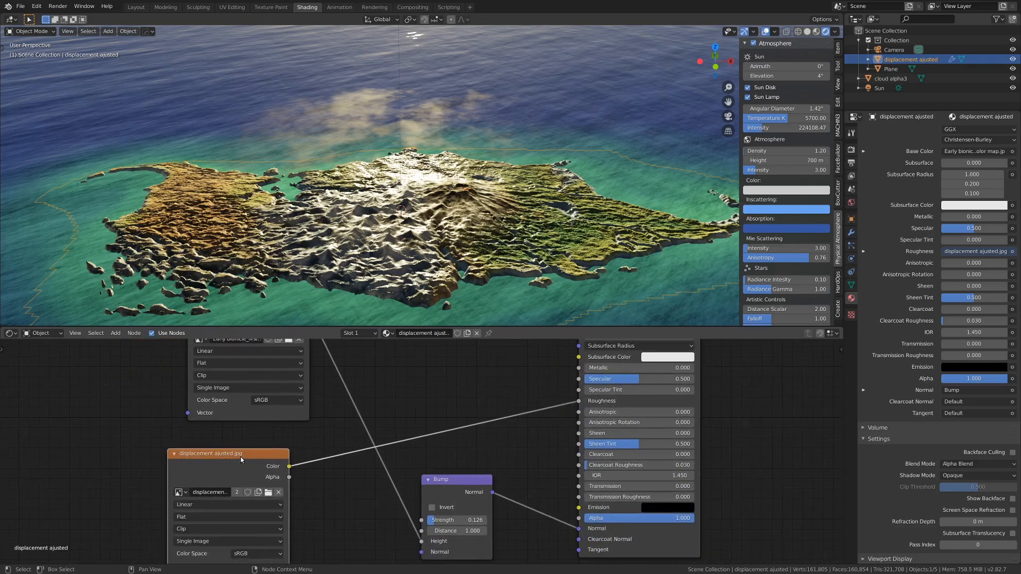
{"action": "key", "text": "x"}
{"action": "scroll", "coordinate": [354, 459], "scroll_direction": "up", "scroll_amount": 1}
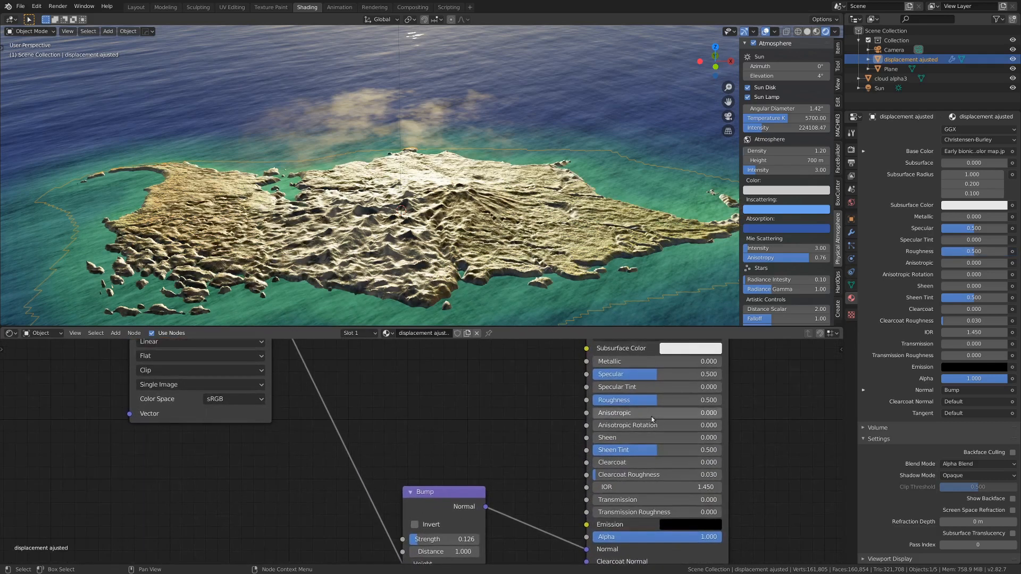
{"action": "left_click_drag", "start_coordinate": [654, 400], "coordinate": [676, 400]}
{"action": "scroll", "coordinate": [423, 447], "scroll_direction": "down", "scroll_amount": 2}
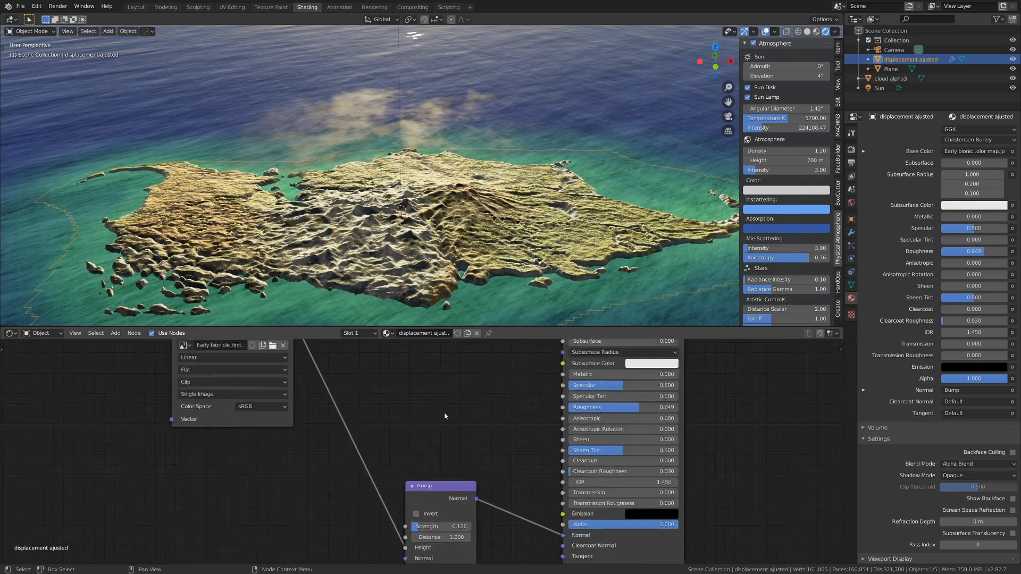
Step: Add a Noise Texture node to the island's material and connect its Fac output to the Principled BSDF's Roughness
{"action": "mouse_move", "coordinate": [404, 399]}
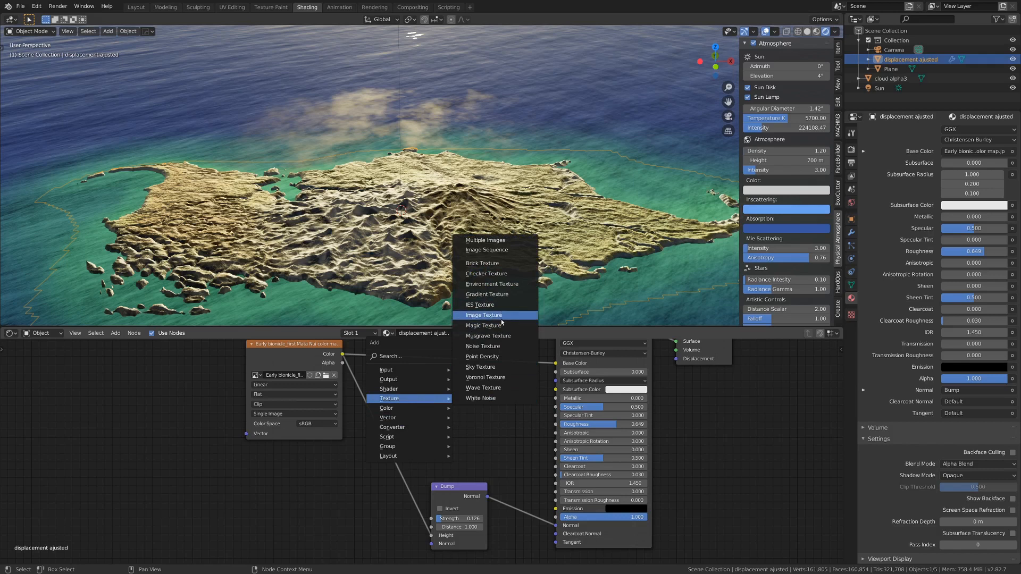
{"action": "left_click", "coordinate": [497, 348]}
{"action": "left_click", "coordinate": [287, 454]}
{"action": "left_click_drag", "start_coordinate": [341, 464], "coordinate": [555, 424]}
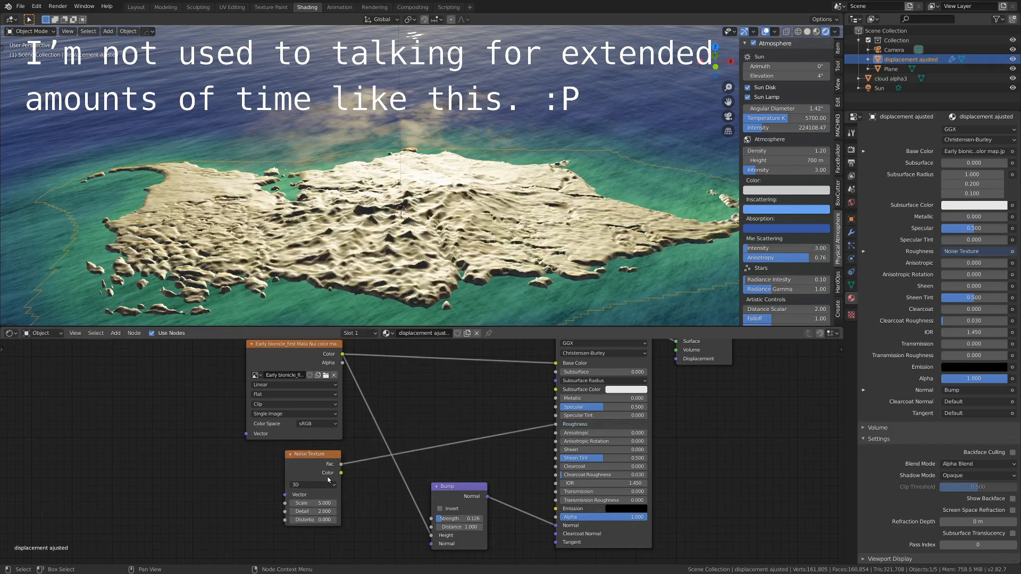
{"action": "scroll", "coordinate": [331, 477], "scroll_direction": "up", "scroll_amount": 3}
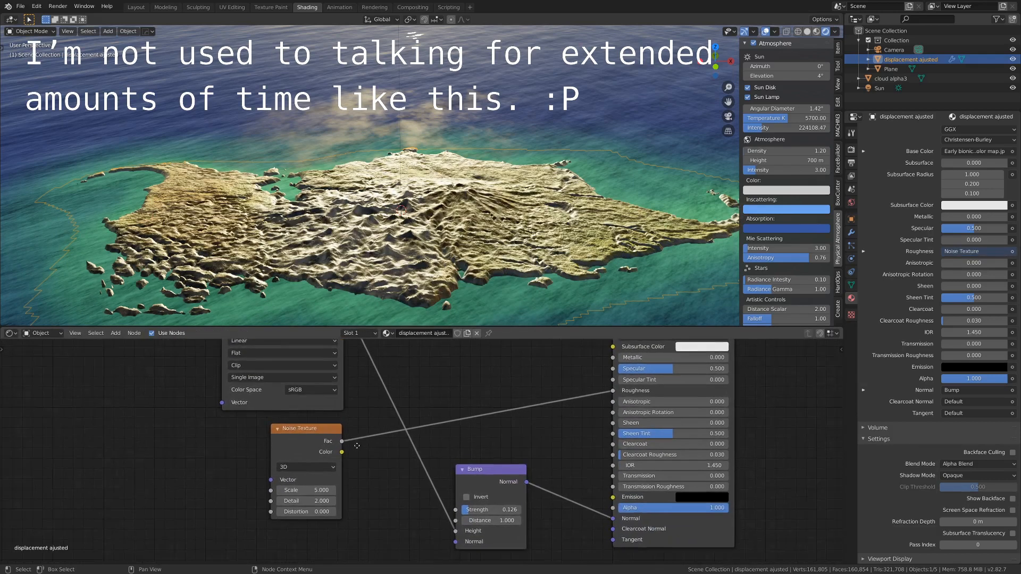
Step: Set the Noise Texture's Scale to 21.6 while previewing it on the island, and restore the Principled BSDF as output
{"action": "left_click", "coordinate": [327, 436], "text": "ctrl+shift"}
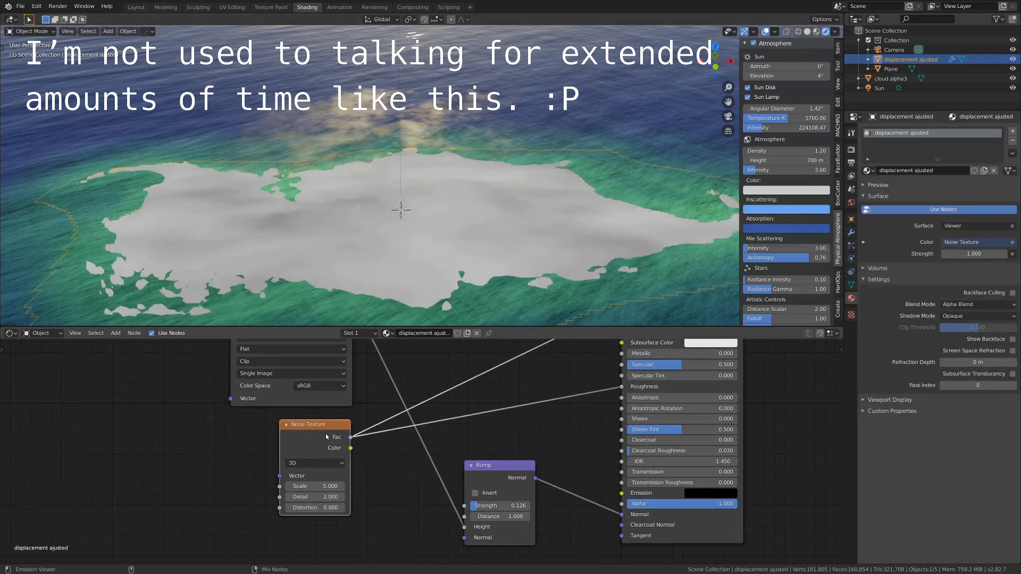
{"action": "left_click_drag", "start_coordinate": [309, 486], "coordinate": [372, 486]}
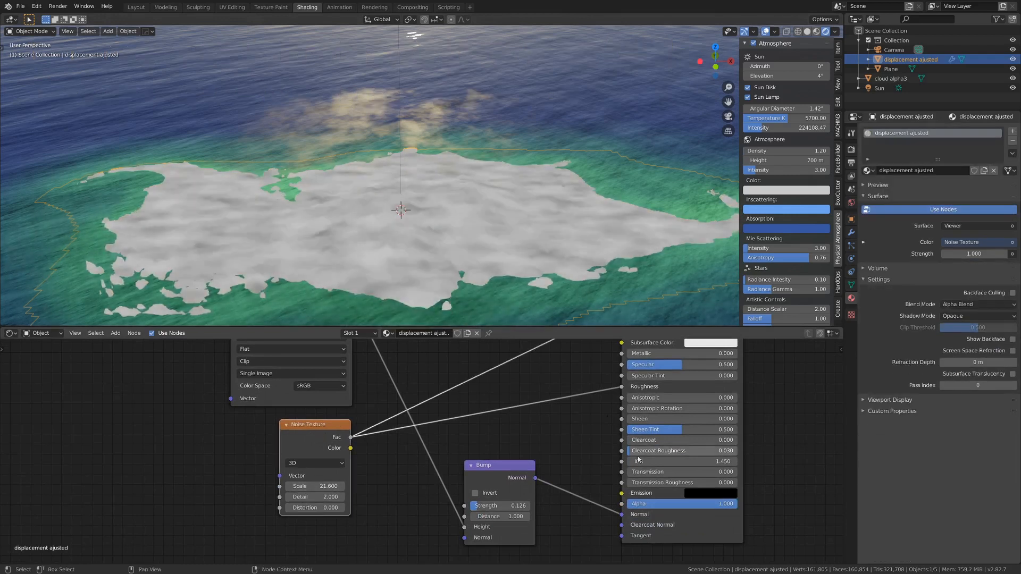
{"action": "left_click", "coordinate": [684, 522], "text": "ctrl+shift"}
{"action": "scroll", "coordinate": [493, 251], "scroll_direction": "up", "scroll_amount": 3}
{"action": "middle_click_drag", "start_coordinate": [492, 251], "coordinate": [481, 237]}
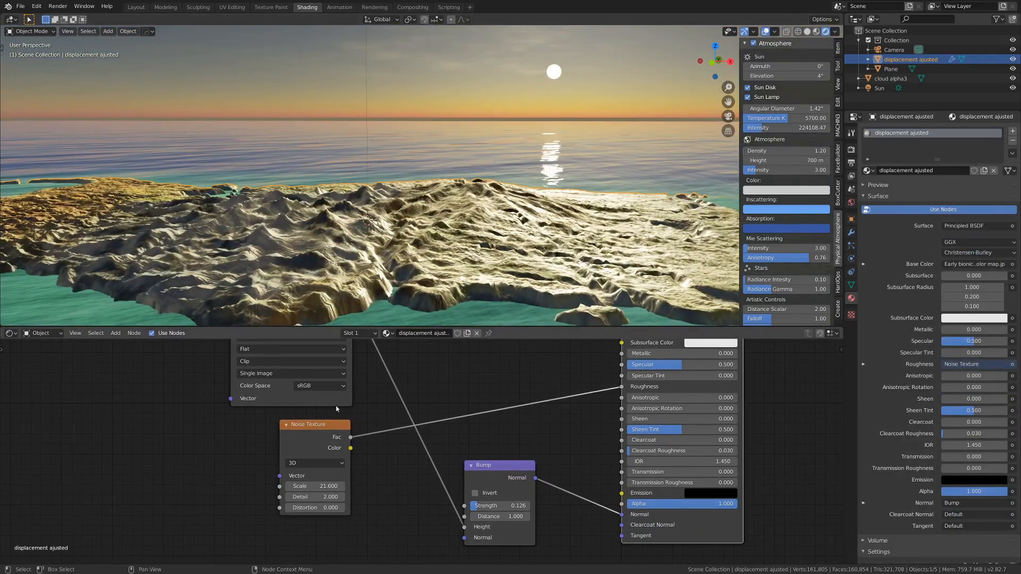
Step: Move the Noise Texture node aside and insert a ColorRamp between it and the Principled BSDF's Roughness input
{"action": "left_click_drag", "start_coordinate": [323, 443], "coordinate": [0, 501]}
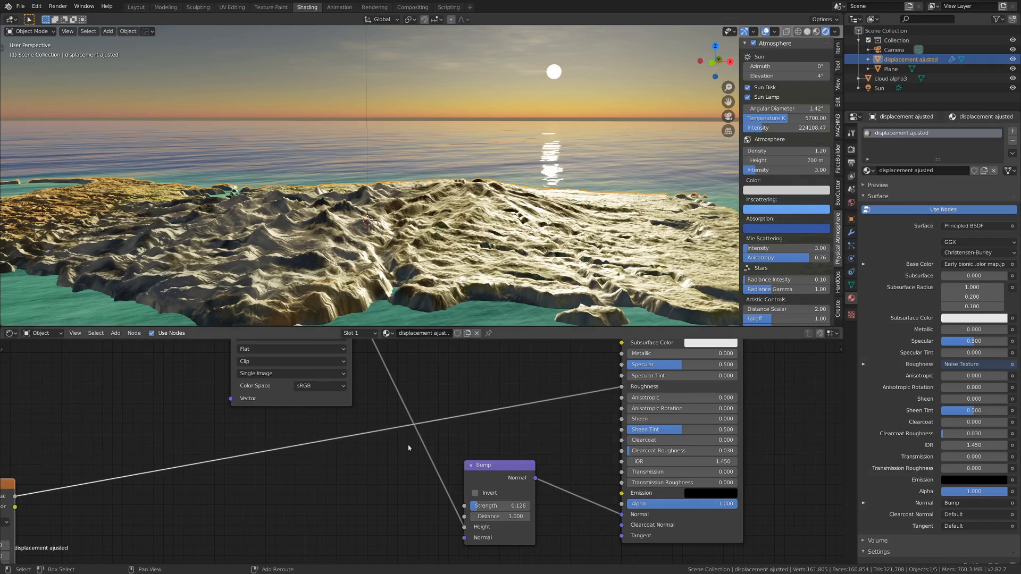
{"action": "key", "text": "shift+a"}
{"action": "mouse_move", "coordinate": [393, 474]}
{"action": "left_click", "coordinate": [493, 352]}
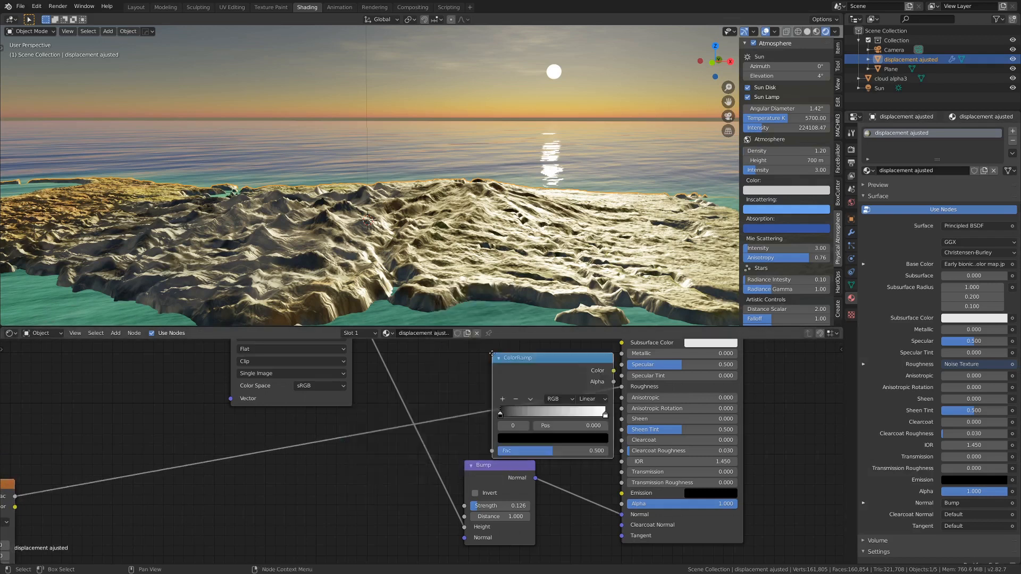
{"action": "left_click", "coordinate": [252, 425]}
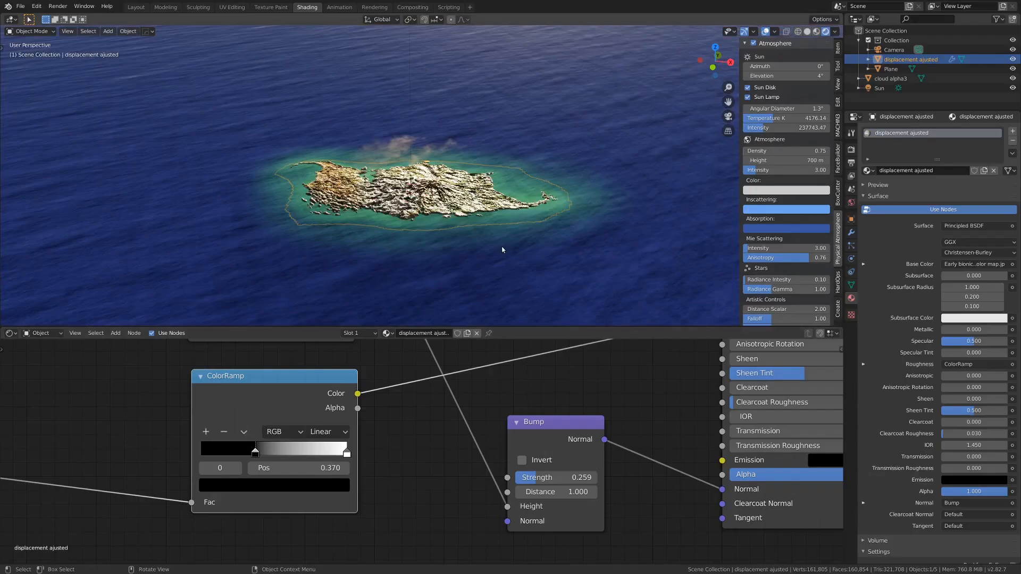
Step: Select the cloud plane above the island and switch the viewport to Solid shading
{"action": "scroll", "coordinate": [488, 266], "scroll_direction": "up", "scroll_amount": 8}
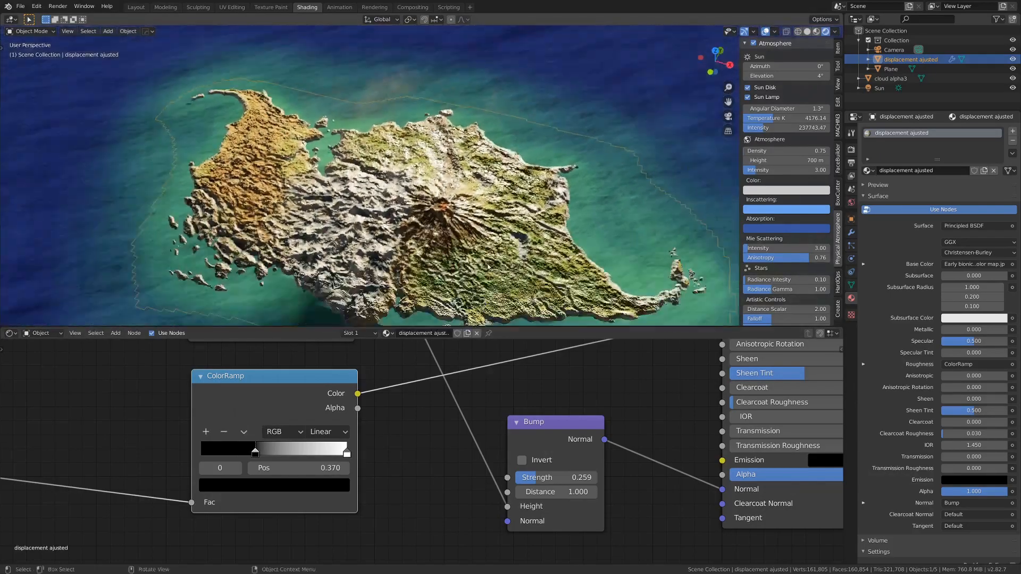
{"action": "middle_click_drag", "start_coordinate": [488, 266], "coordinate": [454, 146]}
{"action": "left_click", "coordinate": [418, 152]}
{"action": "key", "text": "z"}
{"action": "left_click", "coordinate": [516, 155]}
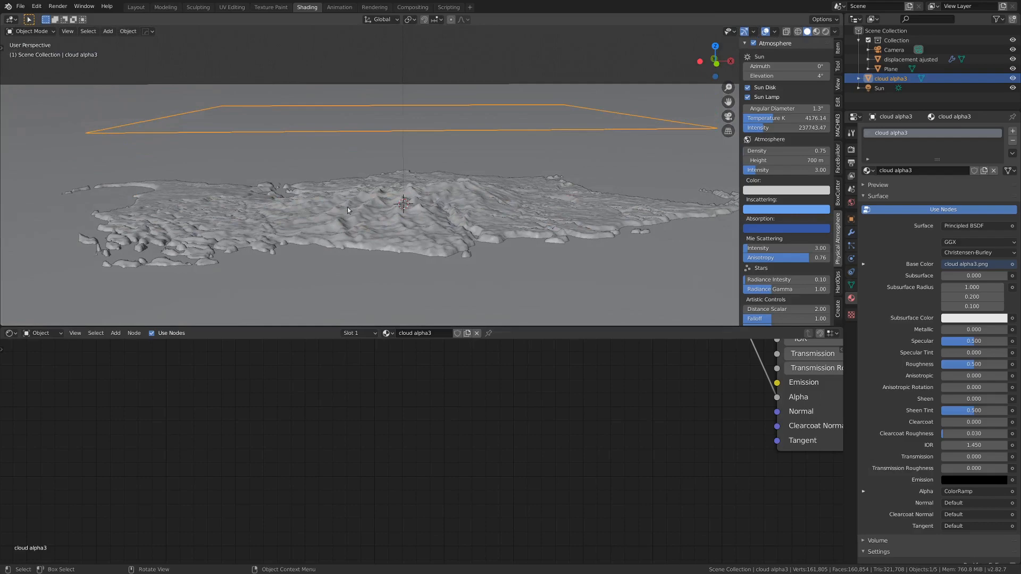
Step: Brighten the light stop of the ColorRamp feeding the cloud material's Alpha so the clouds look denser above the island
{"action": "middle_click_drag", "start_coordinate": [416, 194], "coordinate": [422, 236]}
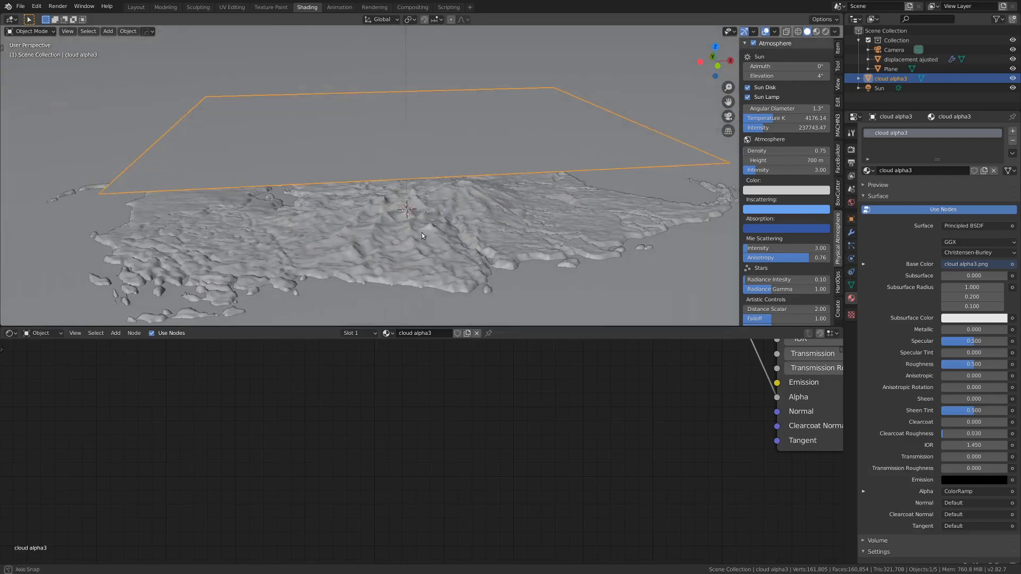
{"action": "left_click", "coordinate": [136, 7]}
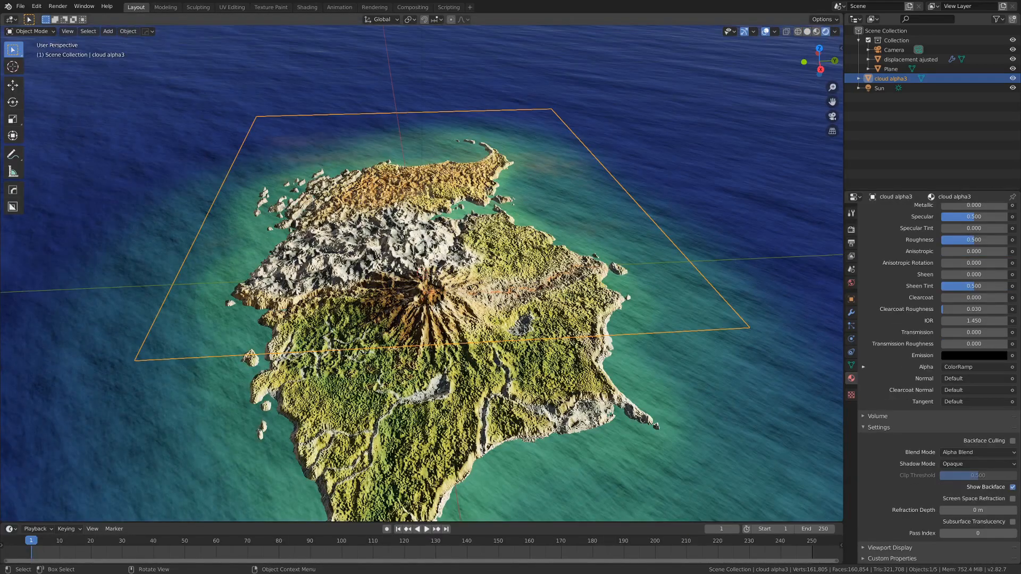
{"action": "middle_click_drag", "start_coordinate": [248, 293], "coordinate": [372, 249]}
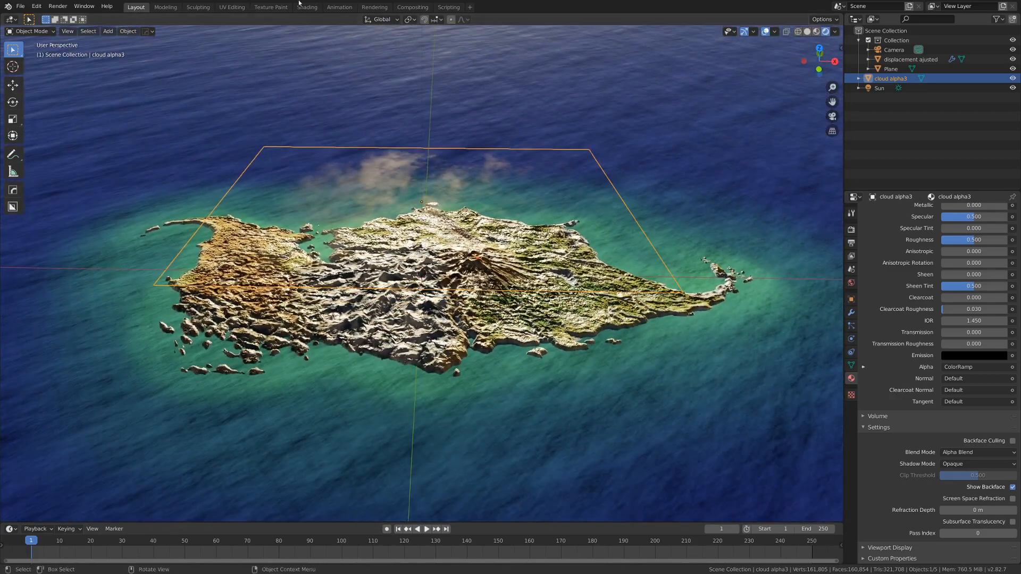
{"action": "left_click", "coordinate": [307, 7]}
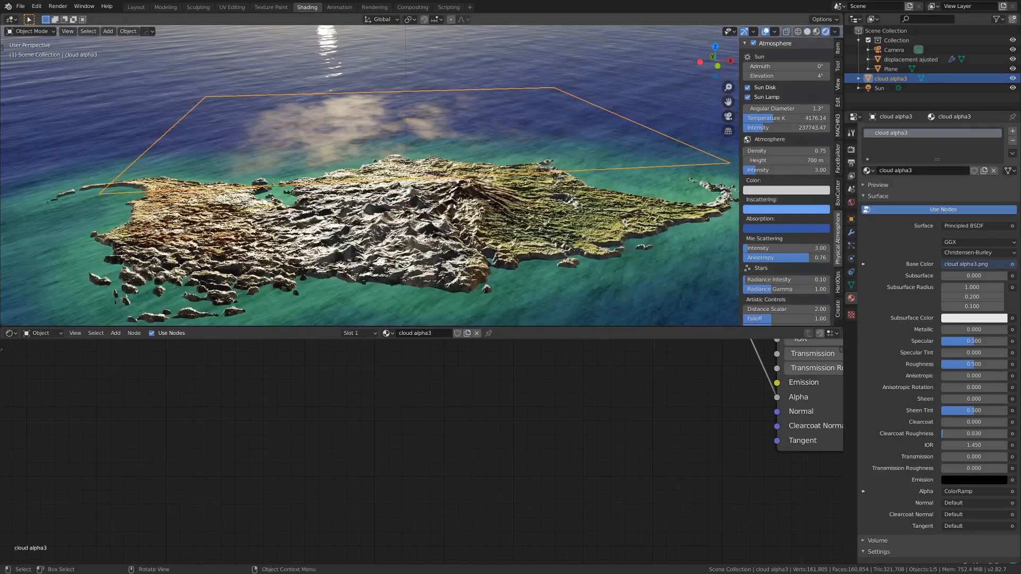
{"action": "scroll", "coordinate": [491, 414], "scroll_direction": "down", "scroll_amount": 13}
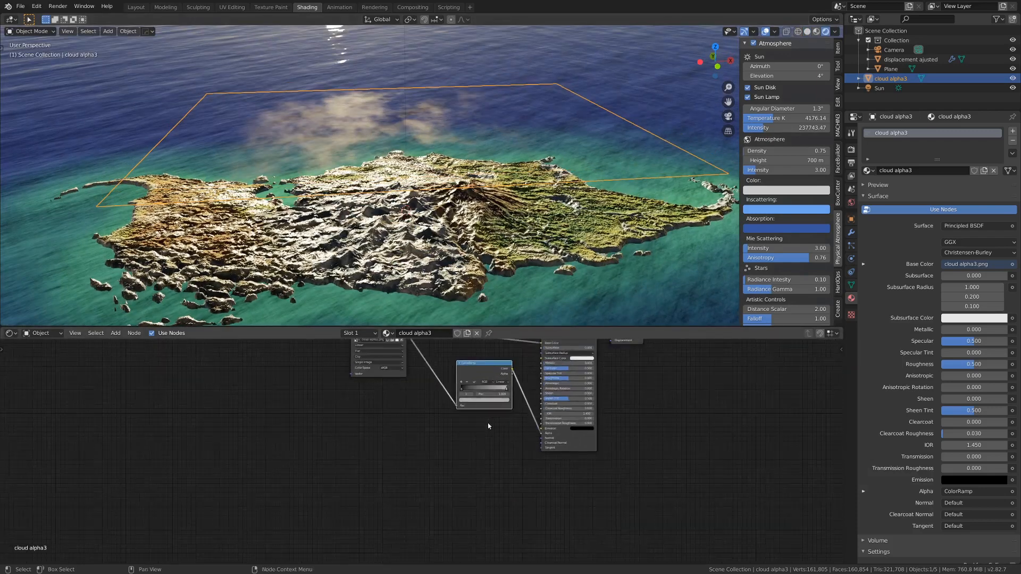
{"action": "middle_click_drag", "start_coordinate": [486, 423], "coordinate": [473, 460]}
{"action": "scroll", "coordinate": [465, 468], "scroll_direction": "up", "scroll_amount": 7}
{"action": "left_click", "coordinate": [514, 424]}
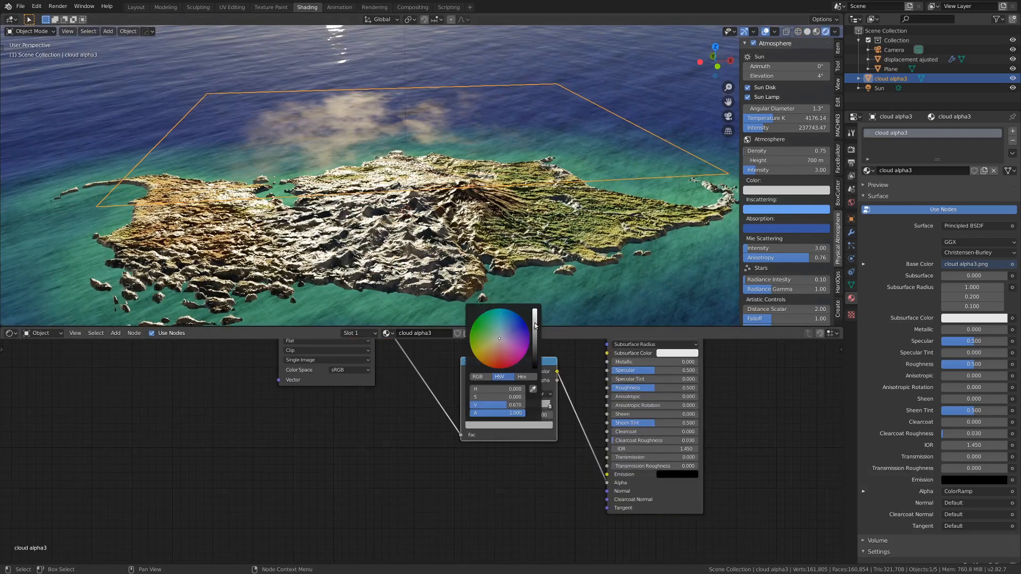
{"action": "left_click", "coordinate": [136, 7]}
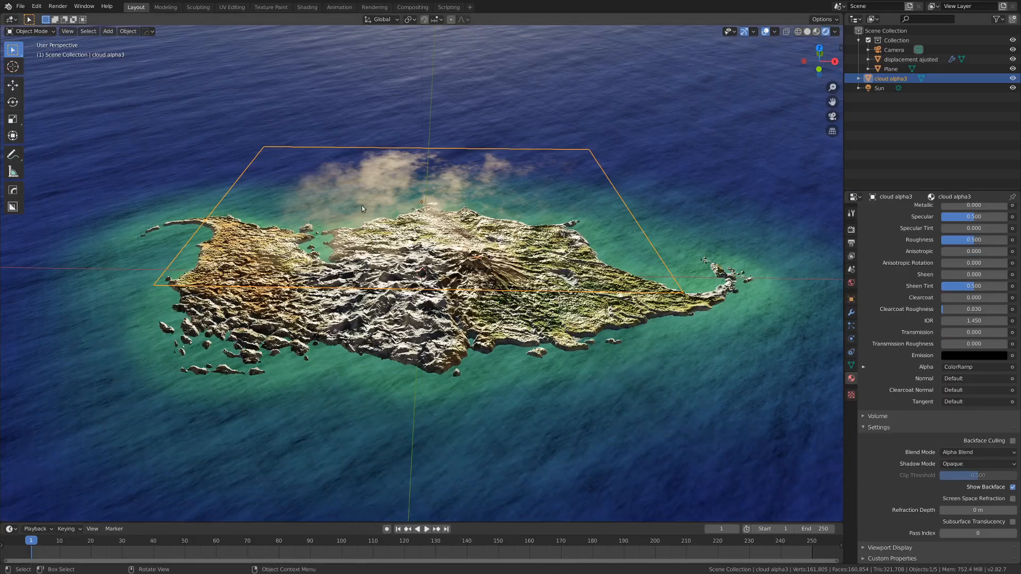
Step: Lower the cloud plane slightly along the global Z axis, closer to the island
{"action": "middle_click_drag", "start_coordinate": [362, 206], "coordinate": [501, 319]}
{"action": "key", "text": "shift+grave"}
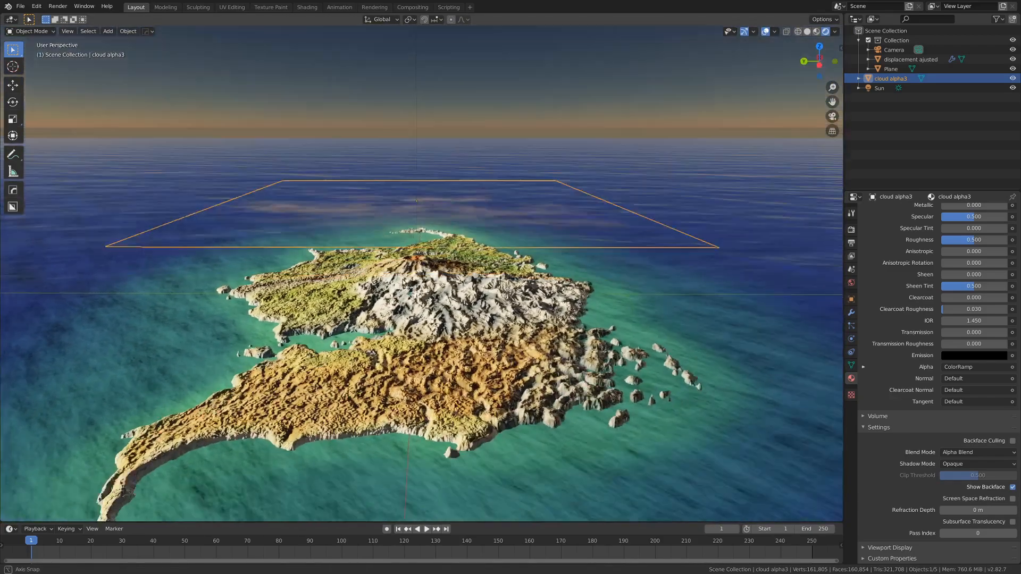
{"action": "left_click", "coordinate": [446, 217]}
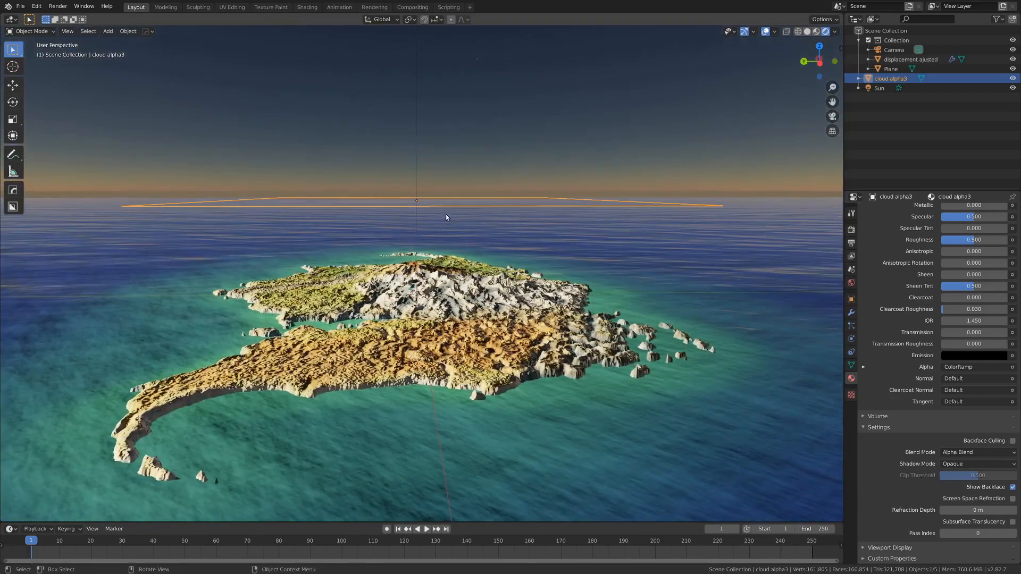
{"action": "middle_click_drag", "start_coordinate": [446, 217], "coordinate": [446, 247]}
{"action": "scroll", "coordinate": [447, 246], "scroll_direction": "up", "scroll_amount": 1}
{"action": "scroll", "coordinate": [446, 247], "scroll_direction": "down", "scroll_amount": 1}
{"action": "key", "text": "g"}
{"action": "key", "text": "z"}
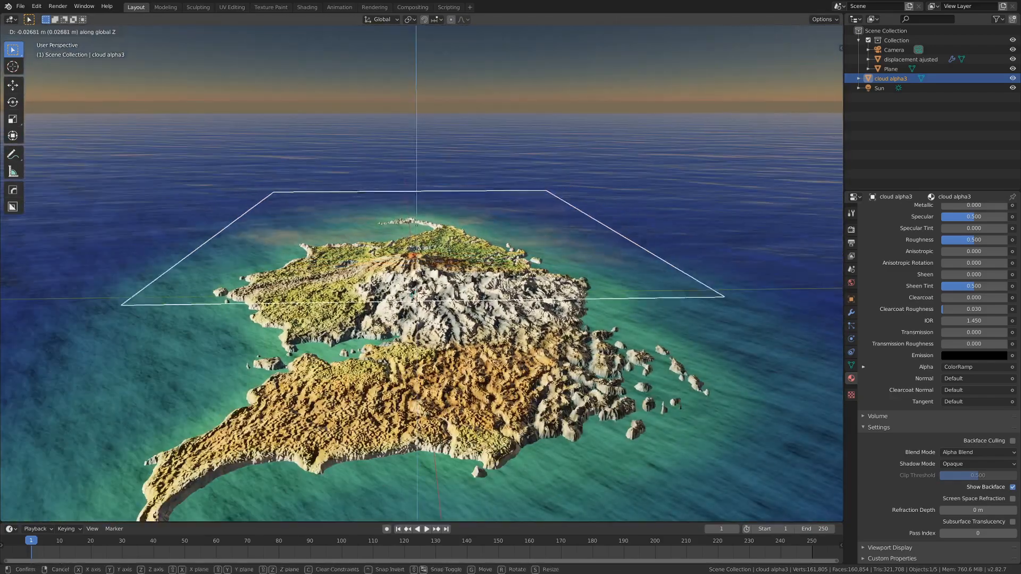
{"action": "left_click", "coordinate": [530, 252]}
Step: Scale the cloud plane down so it covers only a small part of the island
{"action": "scroll", "coordinate": [529, 252], "scroll_direction": "up", "scroll_amount": 3}
{"action": "middle_click_drag", "start_coordinate": [529, 252], "coordinate": [506, 254]}
{"action": "key", "text": "s"}
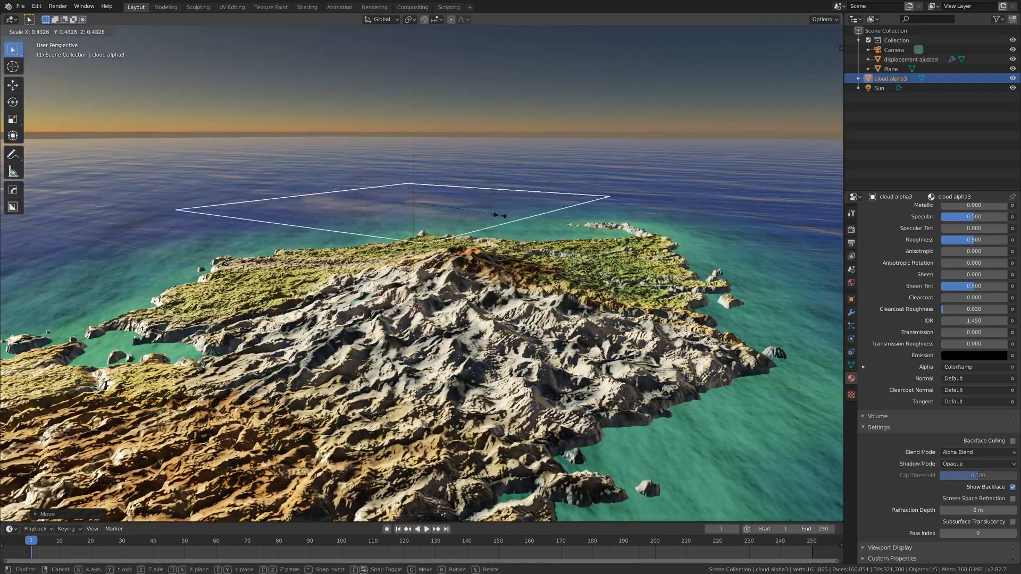
{"action": "left_click", "coordinate": [458, 215]}
{"action": "middle_click_drag", "start_coordinate": [458, 214], "coordinate": [488, 206]}
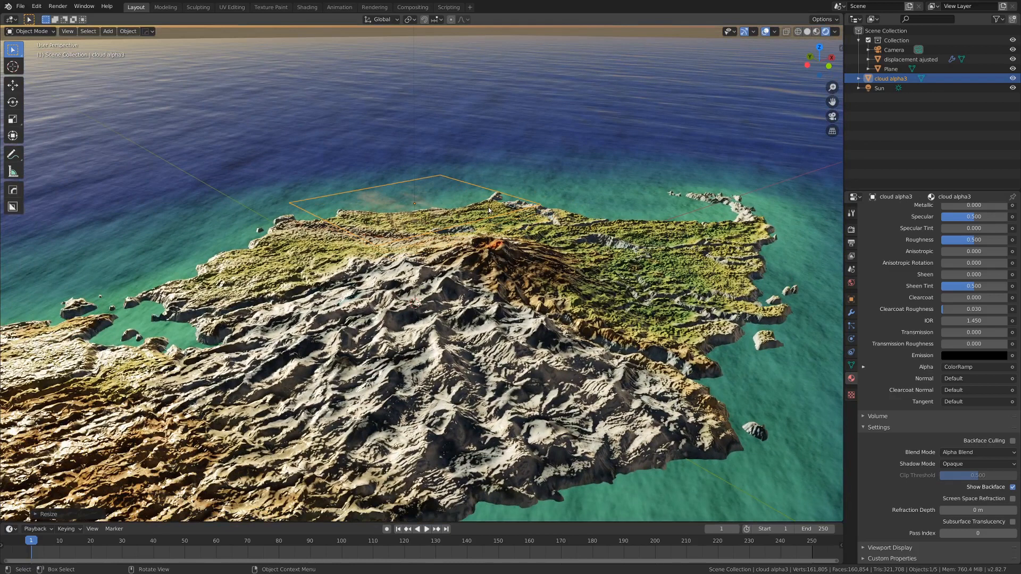
Step: Move the cloud plane into a new collection named clouds
{"action": "key", "text": "m"}
{"action": "left_click", "coordinate": [473, 235]}
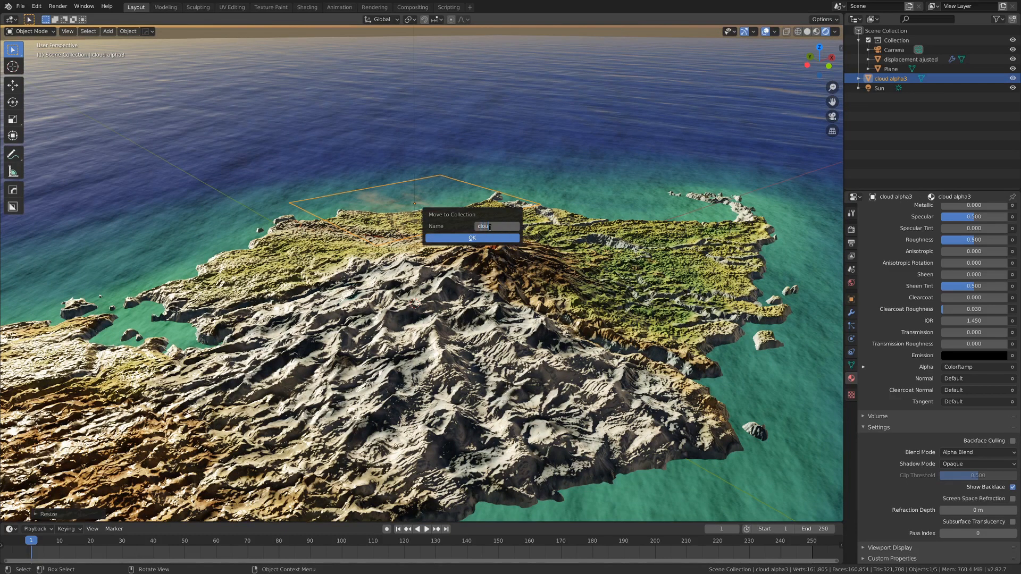
{"action": "type", "text": "clouds"}
{"action": "key", "text": "Return"}
{"action": "left_click", "coordinate": [488, 242]}
Step: Switch the viewport to Solid shading and move the cloud plane over the terrain beside the volcano
{"action": "key", "text": "z"}
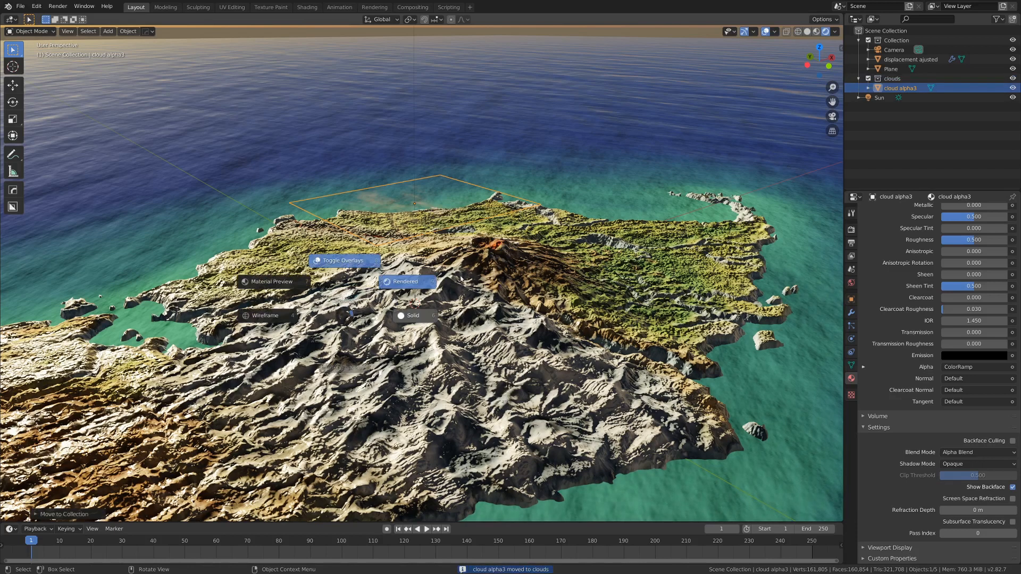
{"action": "left_click", "coordinate": [482, 319]}
{"action": "mouse_move", "coordinate": [573, 296]}
{"action": "middle_mouse_down"}
{"action": "mouse_move", "coordinate": [547, 338]}
{"action": "mouse_move", "coordinate": [468, 302]}
{"action": "middle_mouse_up"}
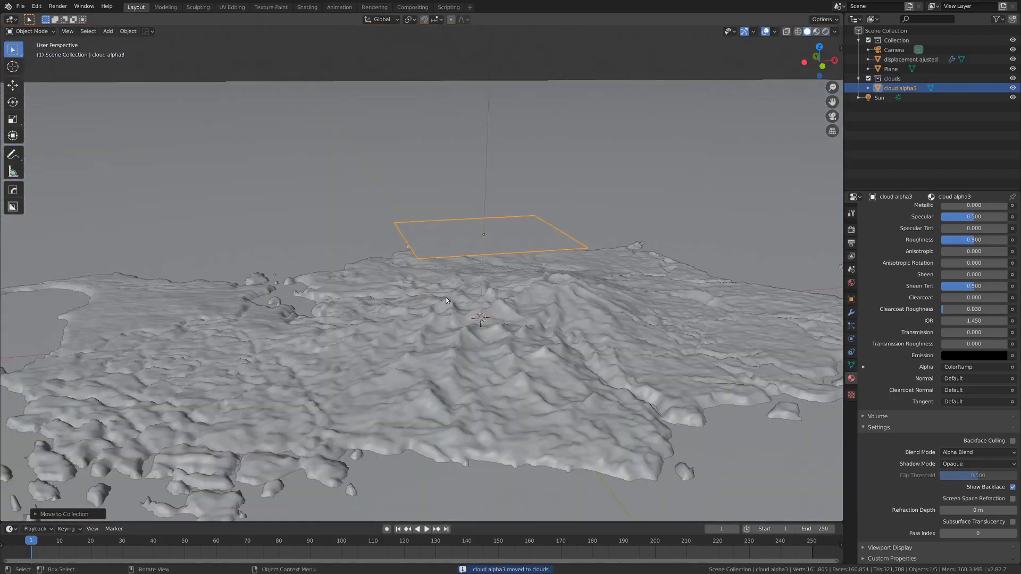
{"action": "key", "text": "g"}
{"action": "left_click", "coordinate": [392, 315]}
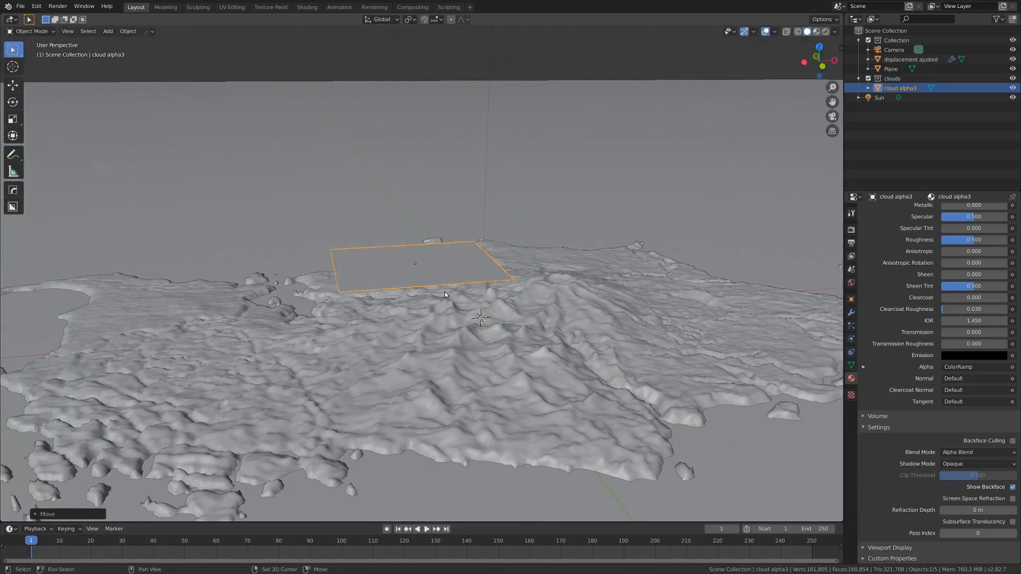
Step: Duplicate the cloud plane beside the original, then enlarge the copy and rotate it around the Z axis
{"action": "key", "text": "shift+d"}
{"action": "left_click", "coordinate": [385, 318]}
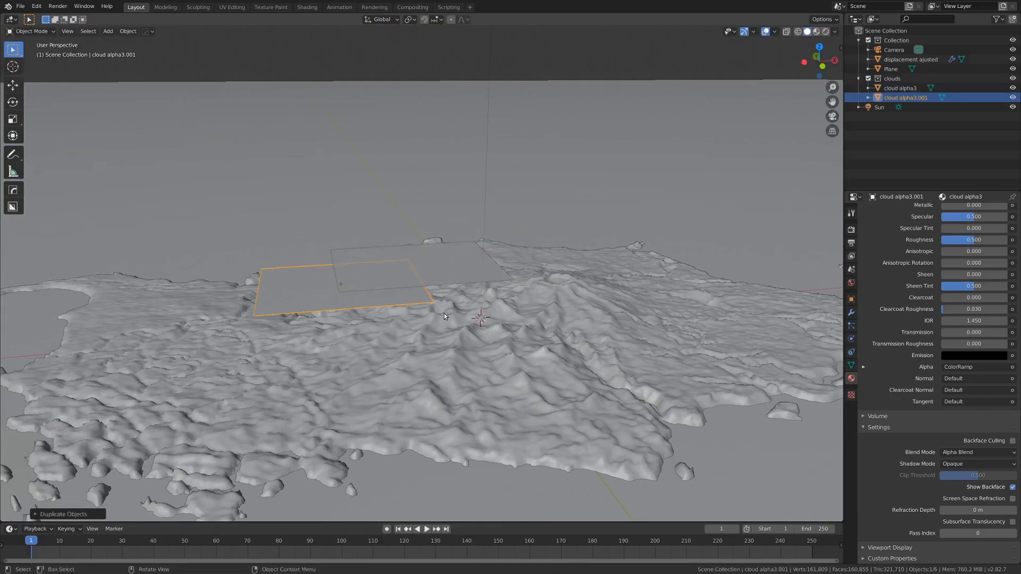
{"action": "key", "text": "s"}
{"action": "left_click", "coordinate": [499, 317]}
{"action": "key", "text": "r"}
{"action": "key", "text": "z"}
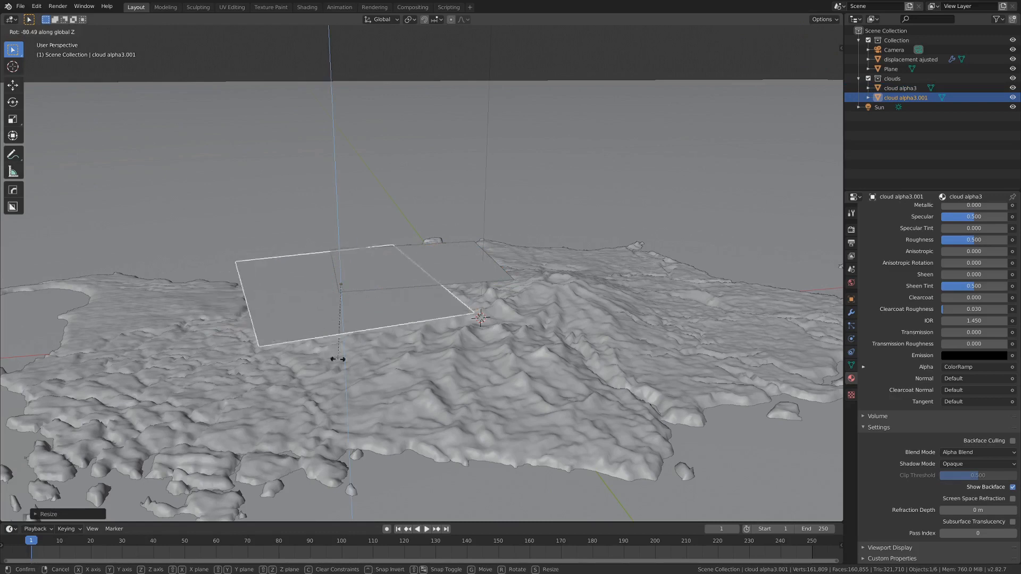
{"action": "left_click", "coordinate": [463, 258]}
Step: Duplicate both cloud planes together, rotate the copies around Z and move them farther out over the island, away from the volcano
{"action": "left_click", "coordinate": [464, 255], "text": "shift"}
{"action": "key", "text": "shift+d"}
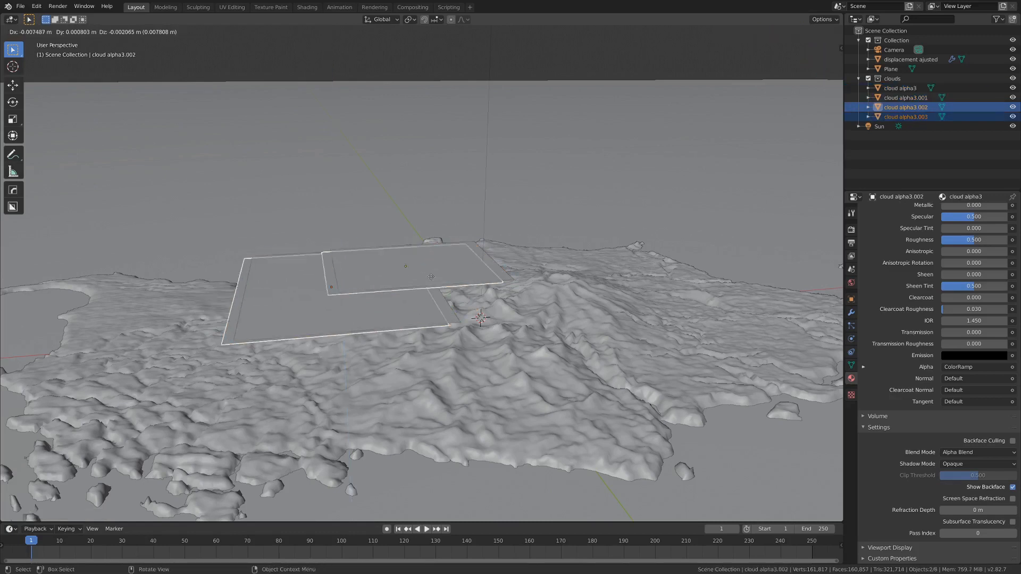
{"action": "left_click", "coordinate": [250, 304]}
{"action": "key", "text": "r"}
{"action": "key", "text": "z"}
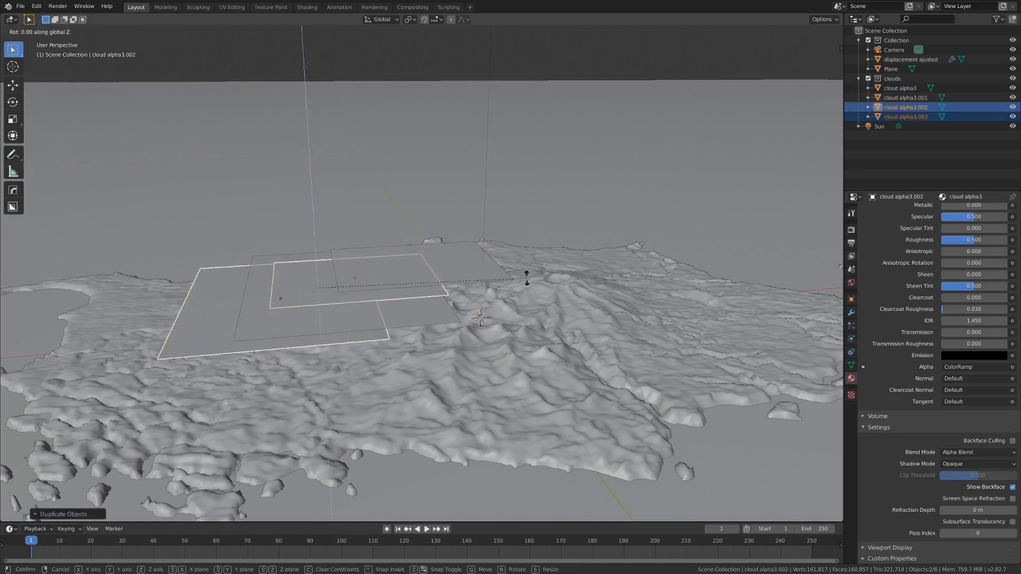
{"action": "left_click", "coordinate": [222, 330]}
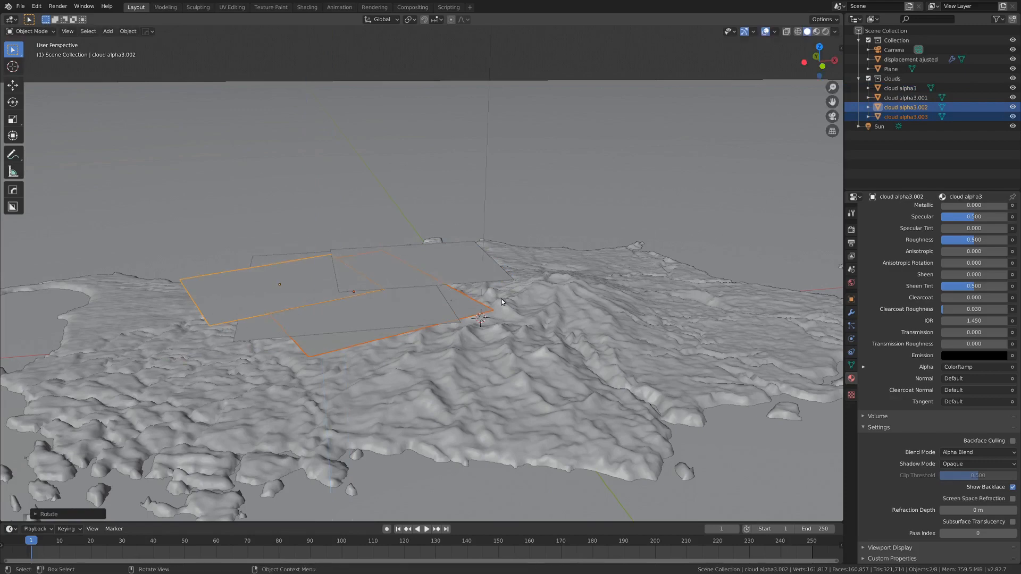
{"action": "key", "text": "g"}
{"action": "left_click", "coordinate": [413, 314]}
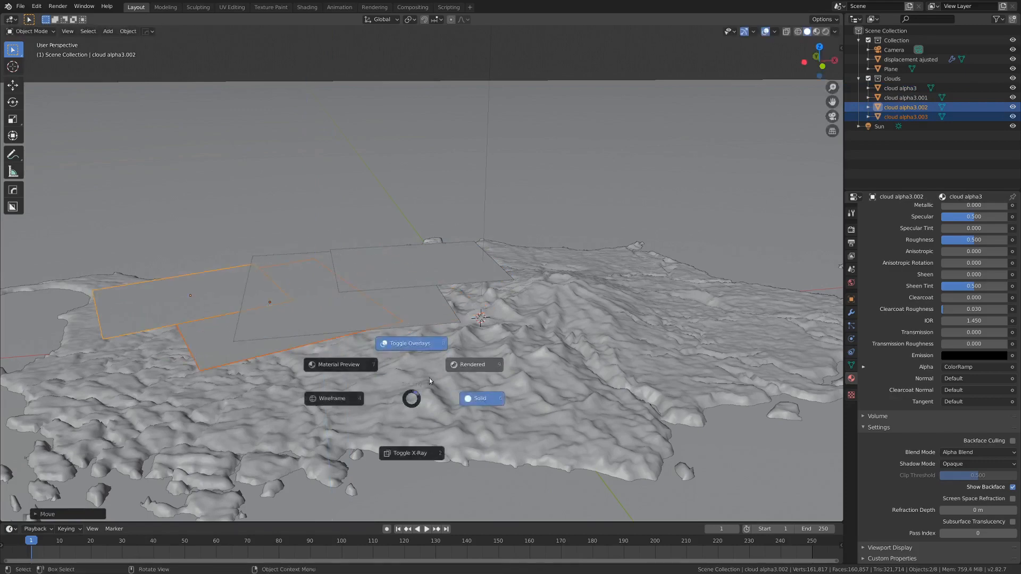
Step: Examine the cloud planes over the island in Rendered shading from several angles and distances
{"action": "left_click", "coordinate": [452, 366]}
{"action": "mouse_move", "coordinate": [472, 325]}
{"action": "middle_mouse_down"}
{"action": "mouse_move", "coordinate": [460, 381]}
{"action": "mouse_move", "coordinate": [399, 395]}
{"action": "mouse_move", "coordinate": [444, 394]}
{"action": "middle_mouse_up"}
{"action": "middle_click_drag", "start_coordinate": [326, 333], "coordinate": [377, 343]}
{"action": "scroll", "coordinate": [373, 263], "scroll_direction": "up", "scroll_amount": 8}
{"action": "scroll", "coordinate": [383, 340], "scroll_direction": "down", "scroll_amount": 5}
{"action": "middle_click_drag", "start_coordinate": [553, 293], "coordinate": [519, 298]}
{"action": "scroll", "coordinate": [518, 298], "scroll_direction": "up", "scroll_amount": 2}
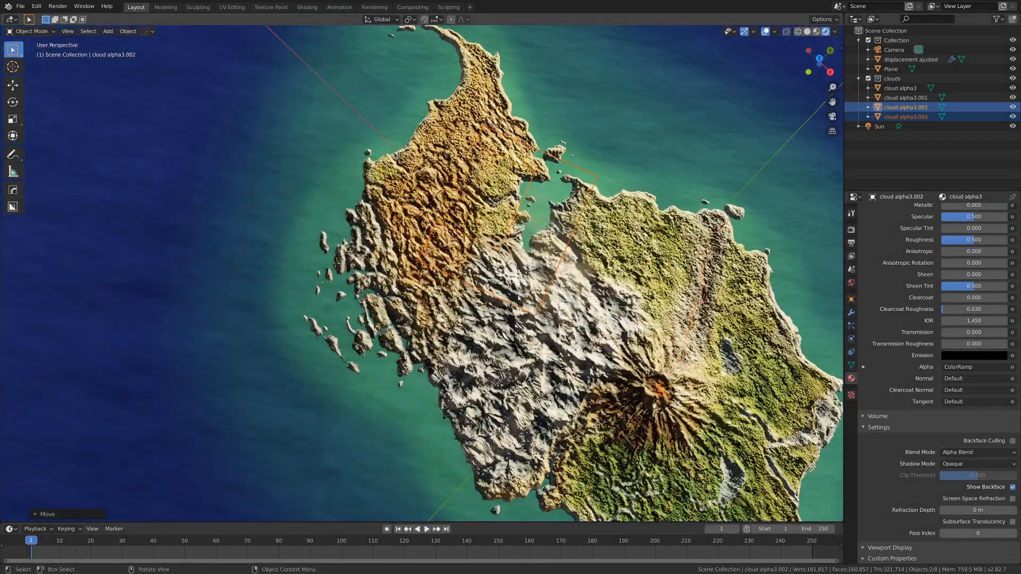
{"action": "scroll", "coordinate": [518, 297], "scroll_direction": "down", "scroll_amount": 3}
{"action": "middle_click_drag", "start_coordinate": [580, 401], "coordinate": [495, 350], "text": "shift"}
Step: Return to Solid shading, select all four cloud planes and set the transform pivot point to the 3D cursor
{"action": "left_click", "coordinate": [511, 336]}
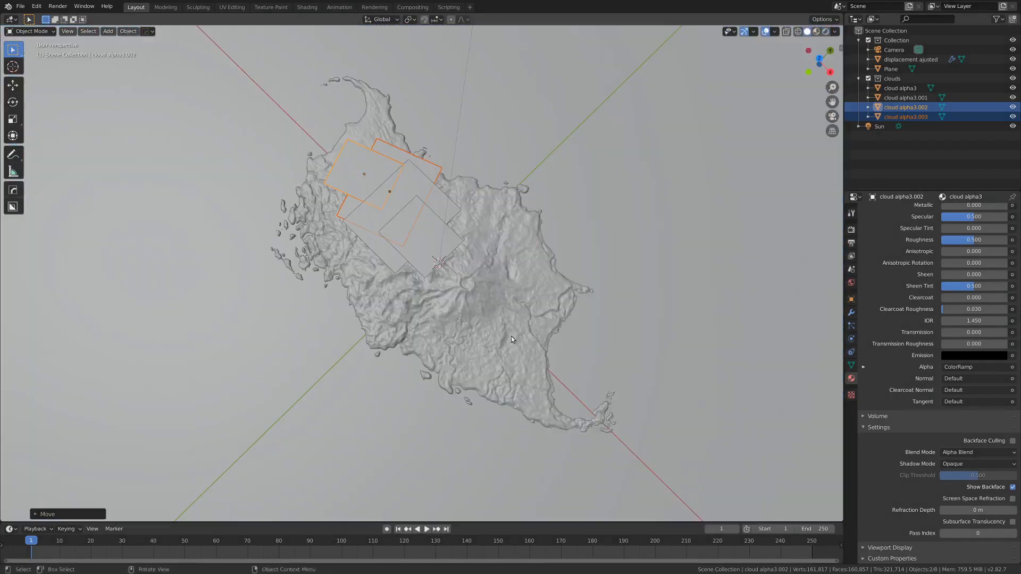
{"action": "scroll", "coordinate": [368, 197], "scroll_direction": "up", "scroll_amount": 3}
{"action": "left_click", "coordinate": [403, 196], "text": "shift"}
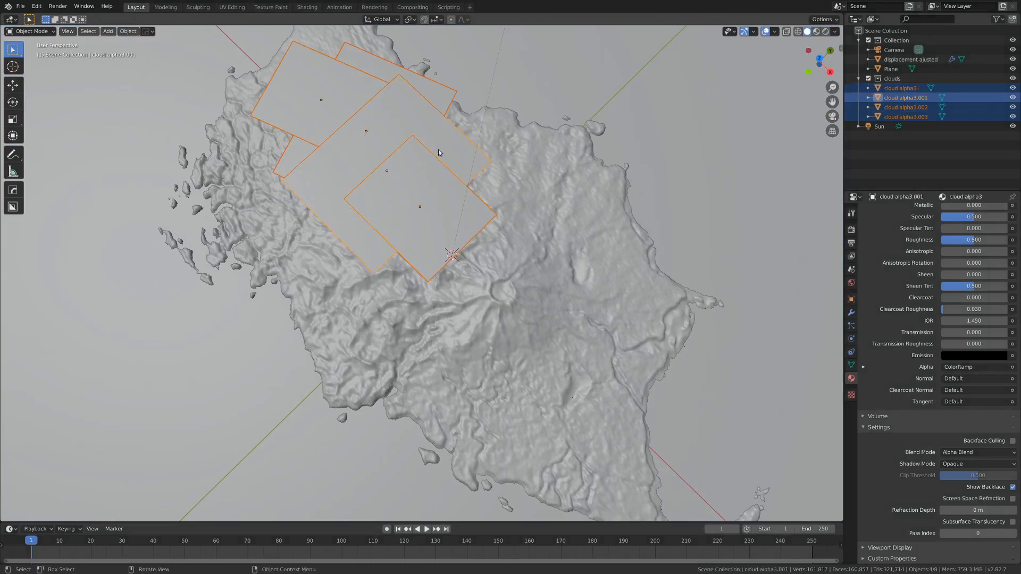
{"action": "left_click", "coordinate": [441, 139], "text": "shift"}
{"action": "key", "text": "period"}
{"action": "left_click", "coordinate": [582, 283]}
{"action": "scroll", "coordinate": [556, 263], "scroll_direction": "down", "scroll_amount": 5}
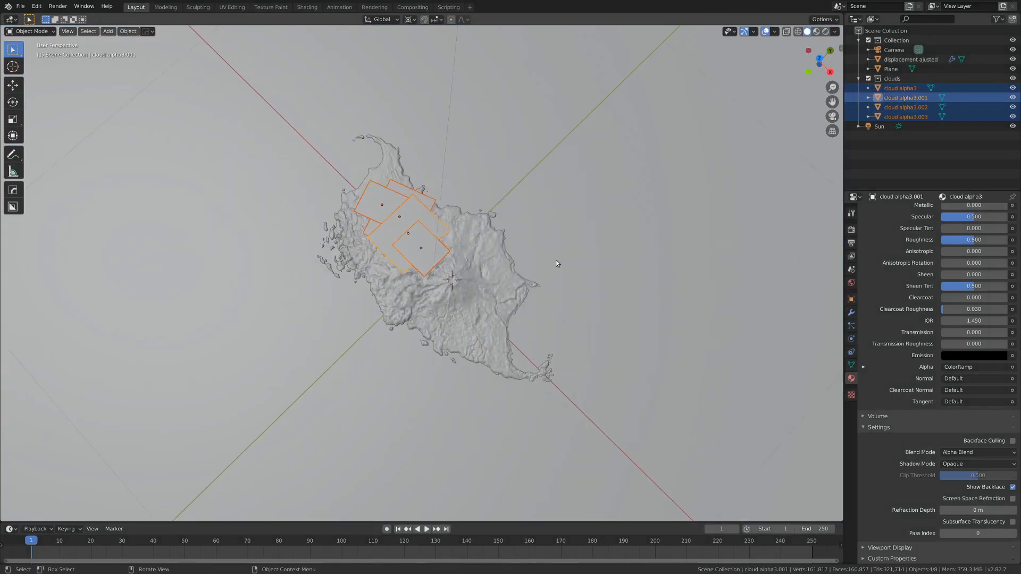
Step: Rotate the four cloud planes around the Z axis to the island's opposite side and move them closer to the volcano
{"action": "key", "text": "r"}
{"action": "key", "text": "z"}
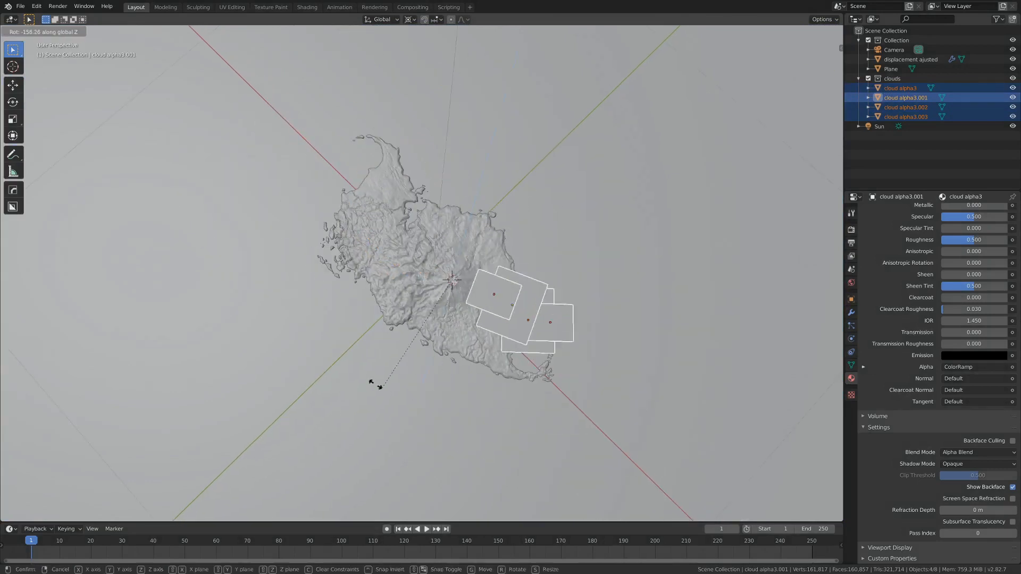
{"action": "left_click", "coordinate": [335, 354]}
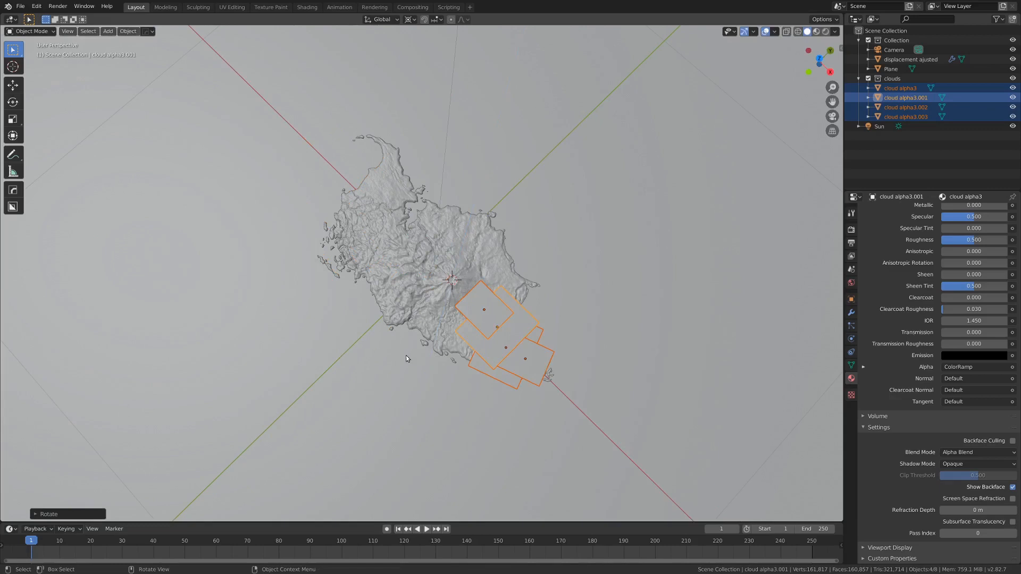
{"action": "scroll", "coordinate": [445, 348], "scroll_direction": "up", "scroll_amount": 1}
{"action": "key", "text": "g"}
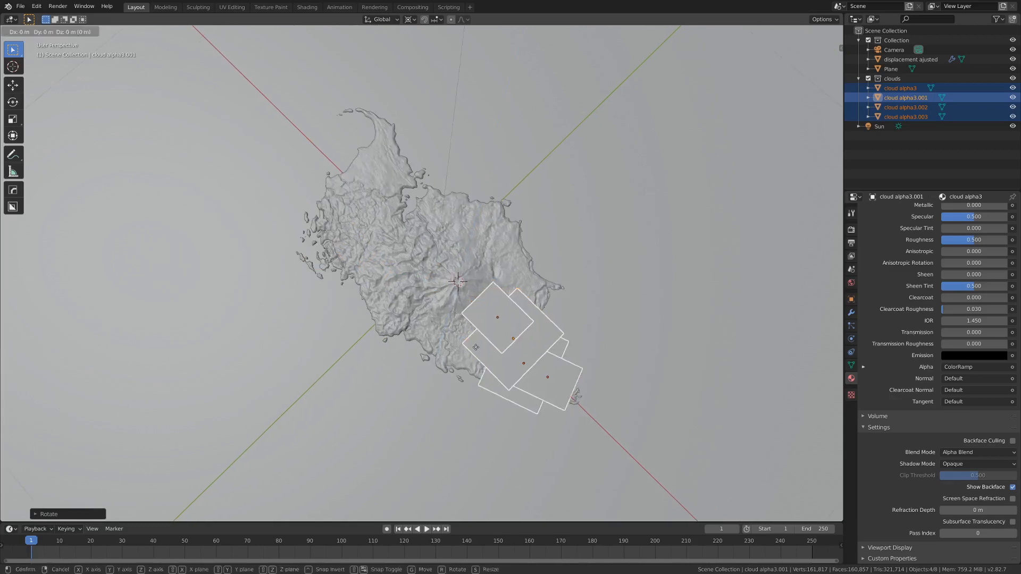
{"action": "left_click", "coordinate": [450, 264]}
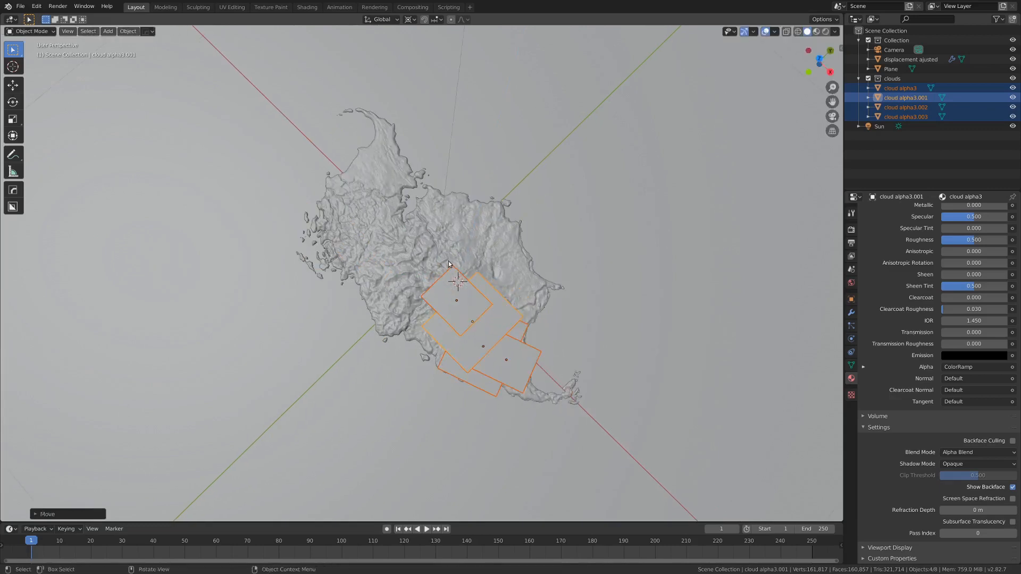
Step: Duplicate the two cloud planes nearest the volcano, rotate the copies around the 3D cursor and move them over the uncovered terrain
{"action": "scroll", "coordinate": [470, 317], "scroll_direction": "up", "scroll_amount": 2}
{"action": "left_click", "coordinate": [484, 340], "text": "shift"}
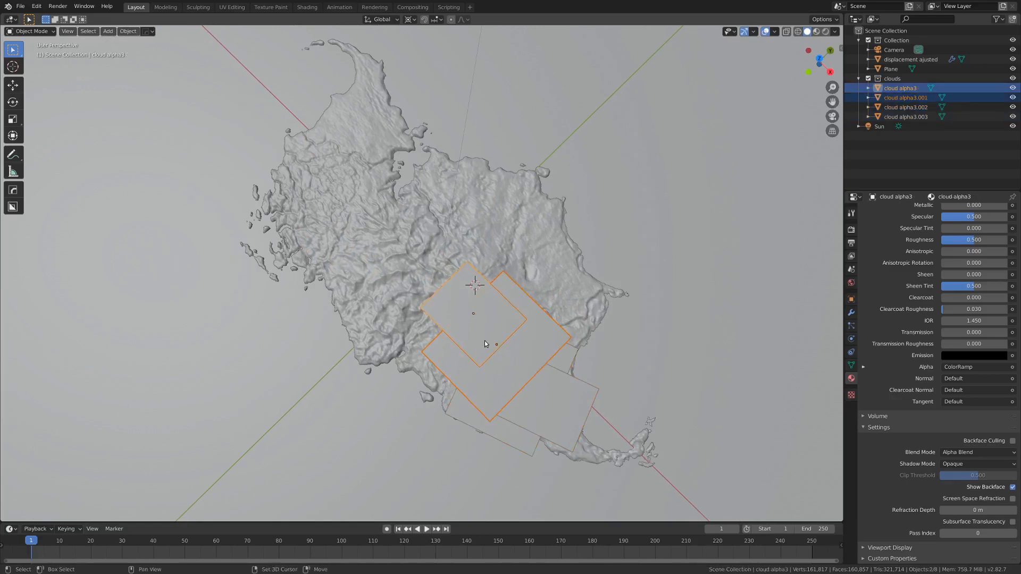
{"action": "key", "text": "shift+d"}
{"action": "right_click", "coordinate": [547, 343]}
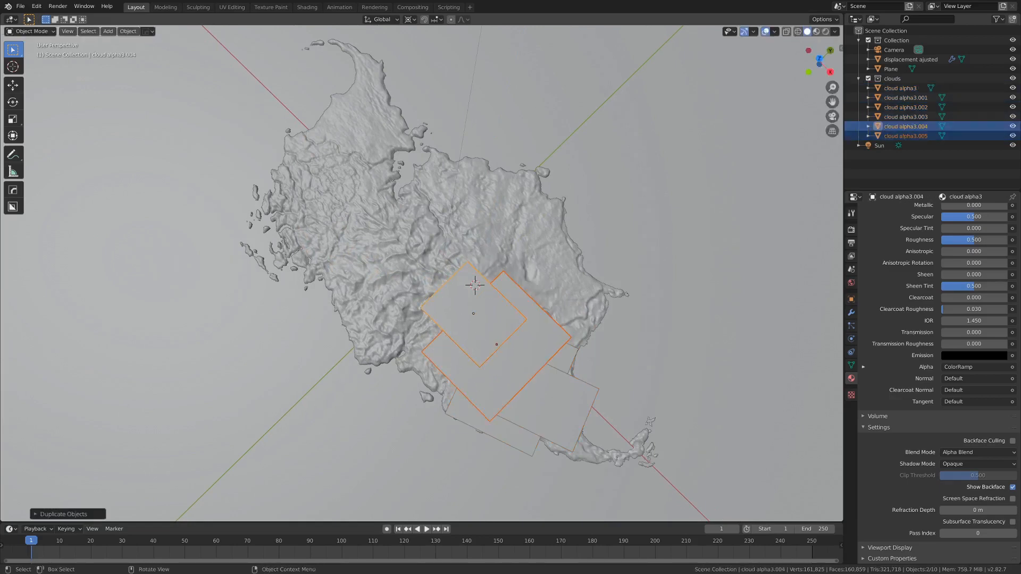
{"action": "key", "text": "r"}
{"action": "left_click", "coordinate": [478, 260]}
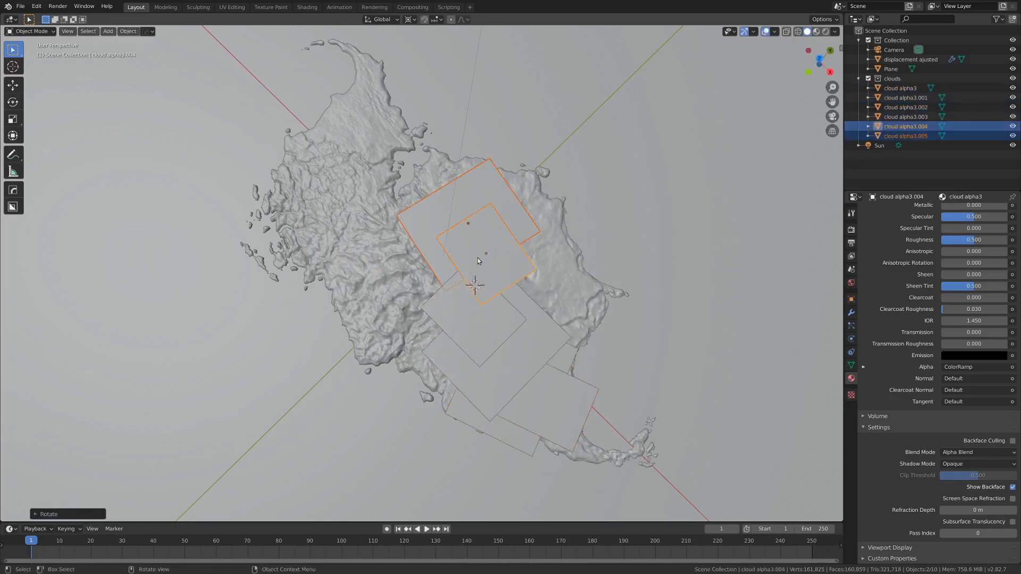
{"action": "key", "text": "g"}
{"action": "left_click", "coordinate": [465, 236]}
Step: Switch the viewport to Rendered shading, view the clouds from a low angle over the island and deselect everything
{"action": "key", "text": "z"}
{"action": "left_click", "coordinate": [416, 287]}
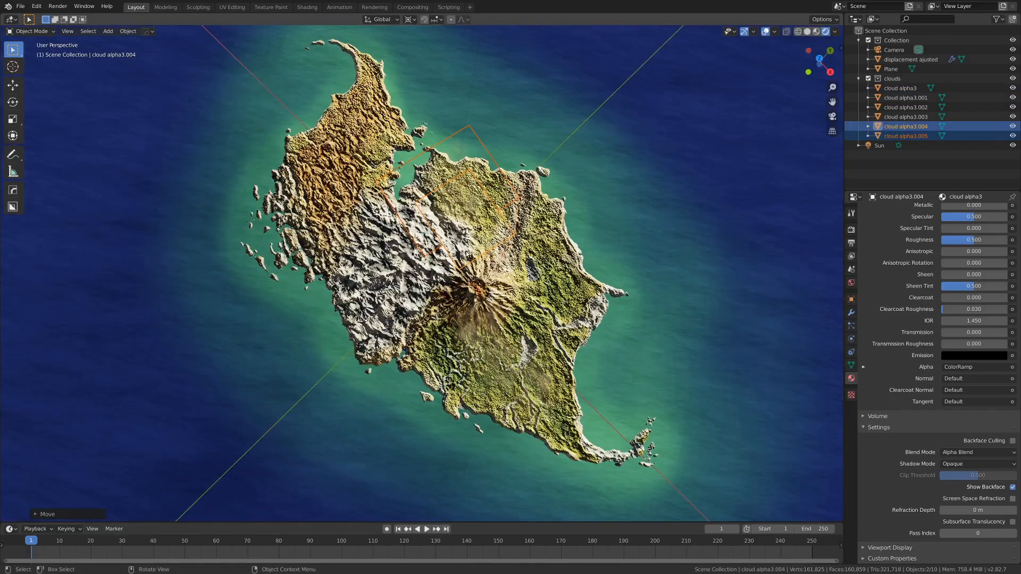
{"action": "mouse_move", "coordinate": [475, 302]}
{"action": "middle_mouse_down"}
{"action": "mouse_move", "coordinate": [476, 278]}
{"action": "mouse_move", "coordinate": [412, 325]}
{"action": "mouse_move", "coordinate": [393, 317]}
{"action": "mouse_move", "coordinate": [389, 297]}
{"action": "middle_mouse_up"}
{"action": "key", "text": "alt+a"}
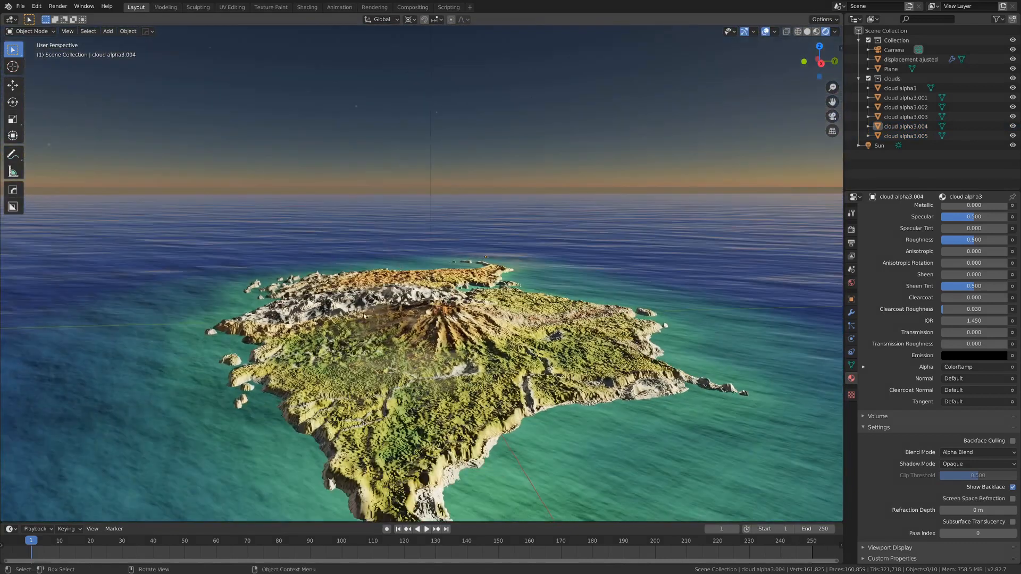
Step: Return to Solid shading, select the cloud plane over the volcano and subdivide its mesh three times into an 8 by 8 grid
{"action": "key", "text": "z"}
{"action": "left_click", "coordinate": [451, 339]}
{"action": "middle_click_drag", "start_coordinate": [450, 339], "coordinate": [391, 323]}
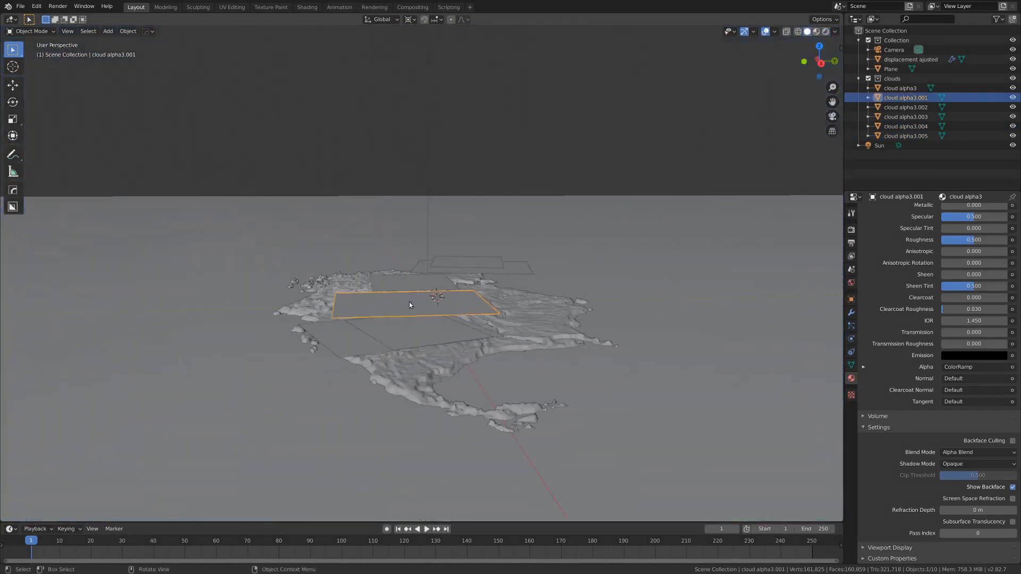
{"action": "key", "text": "Tab"}
{"action": "scroll", "coordinate": [420, 324], "scroll_direction": "up", "scroll_amount": 3}
{"action": "right_click", "coordinate": [439, 353]}
{"action": "left_click", "coordinate": [439, 354]}
{"action": "right_click", "coordinate": [439, 355]}
{"action": "left_click", "coordinate": [440, 354]}
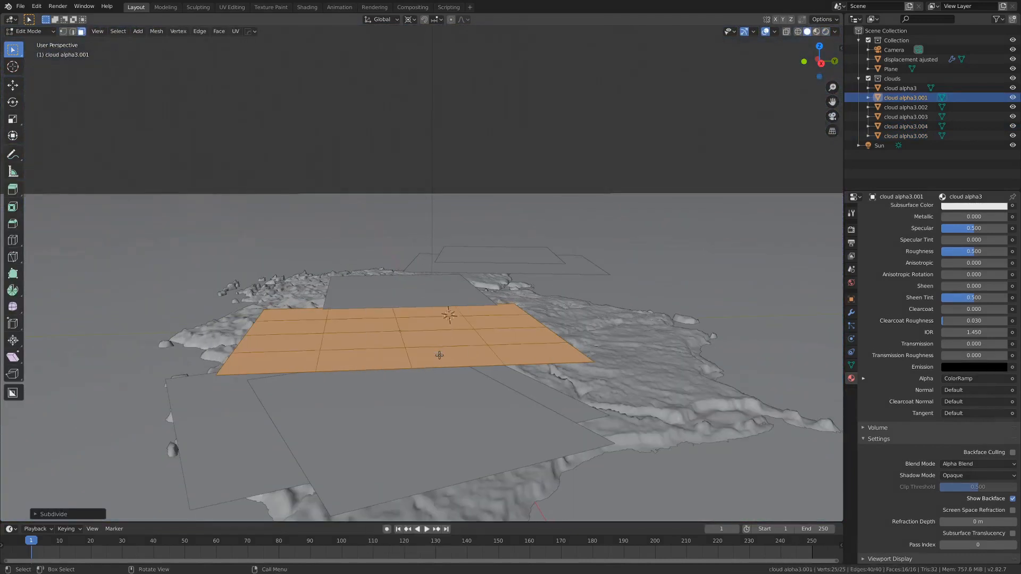
{"action": "right_click", "coordinate": [439, 355]}
{"action": "left_click", "coordinate": [439, 355]}
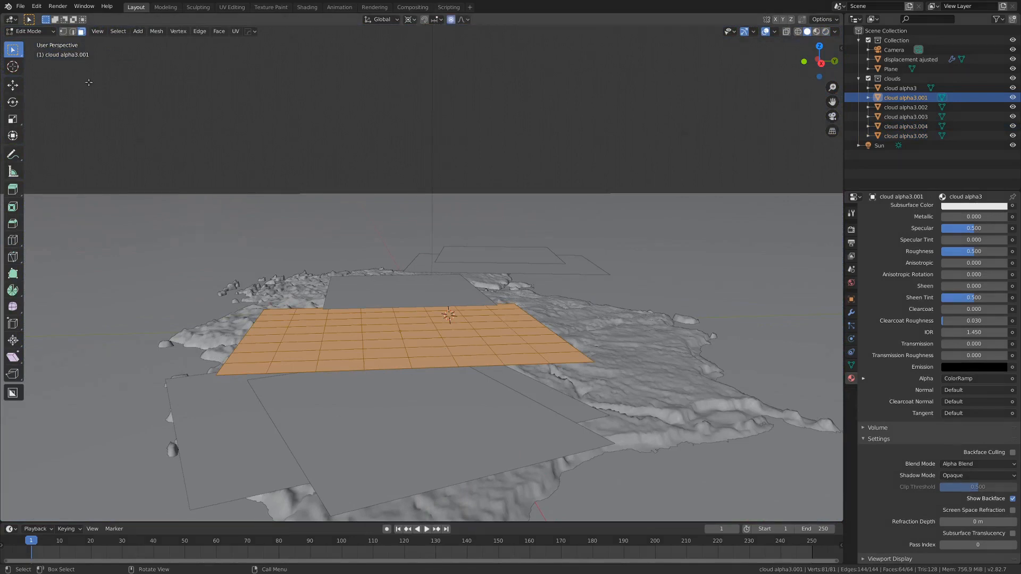
Step: Raise the middle of the subdivided cloud plane into a gentle bulge using vertex selection and smooth proportional editing, then leave Edit Mode
{"action": "left_click", "coordinate": [64, 32]}
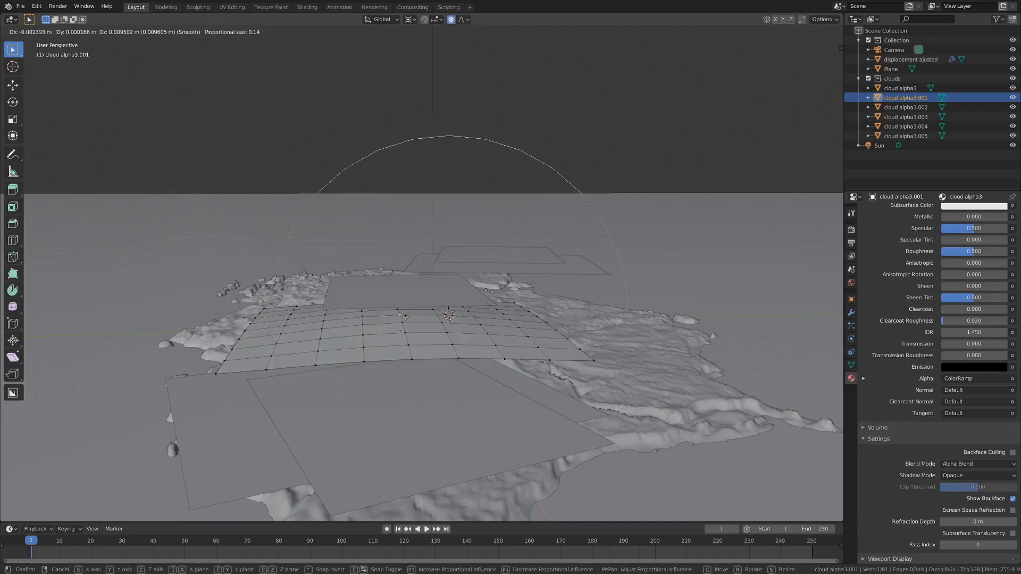
{"action": "left_click", "coordinate": [405, 313]}
{"action": "key", "text": "ctrl+Tab"}
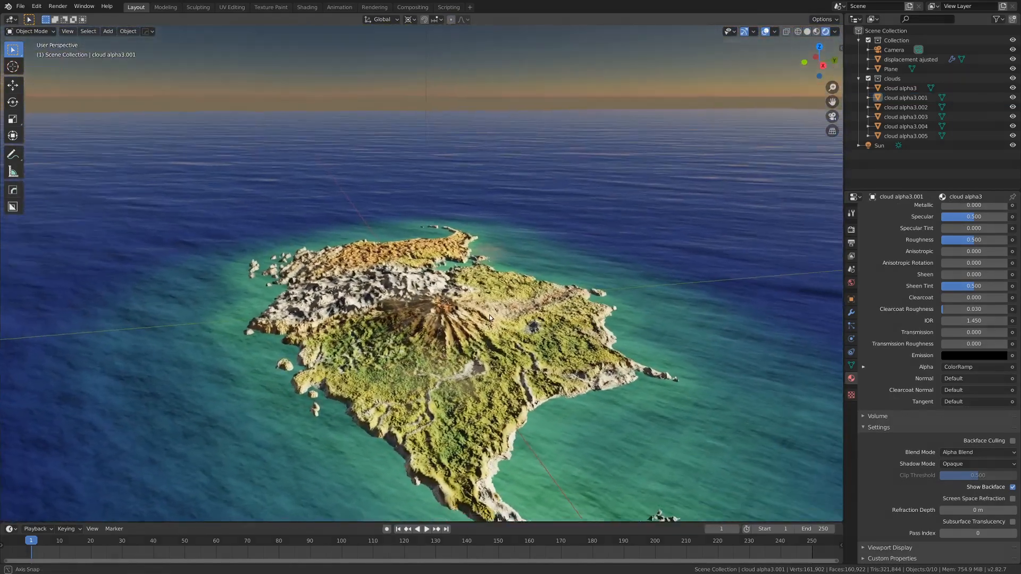
Step: Duplicate the small cloud plane on the volcano's far side and place the copy high above the island
{"action": "left_click", "coordinate": [486, 247]}
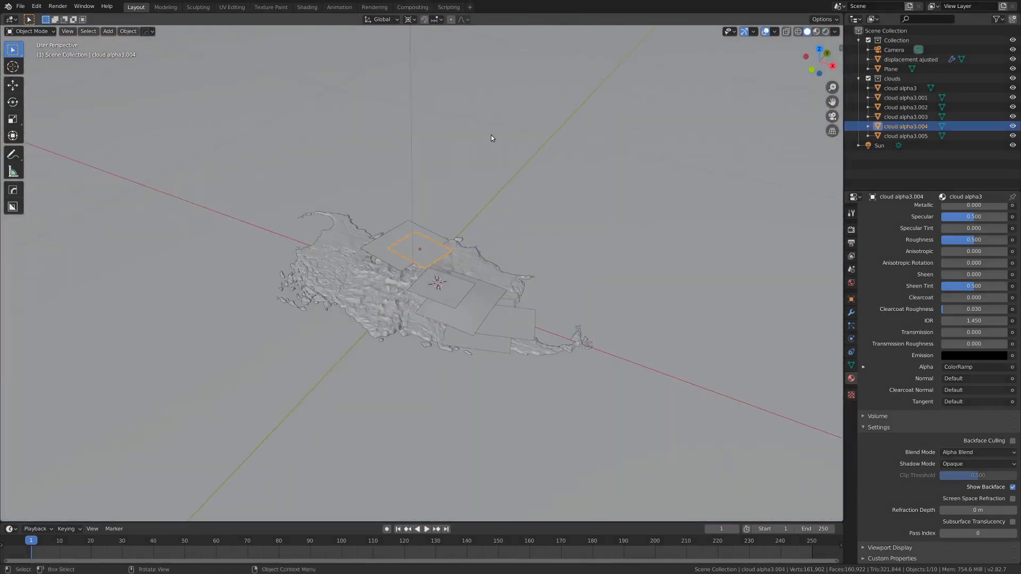
{"action": "scroll", "coordinate": [490, 136], "scroll_direction": "down", "scroll_amount": 1}
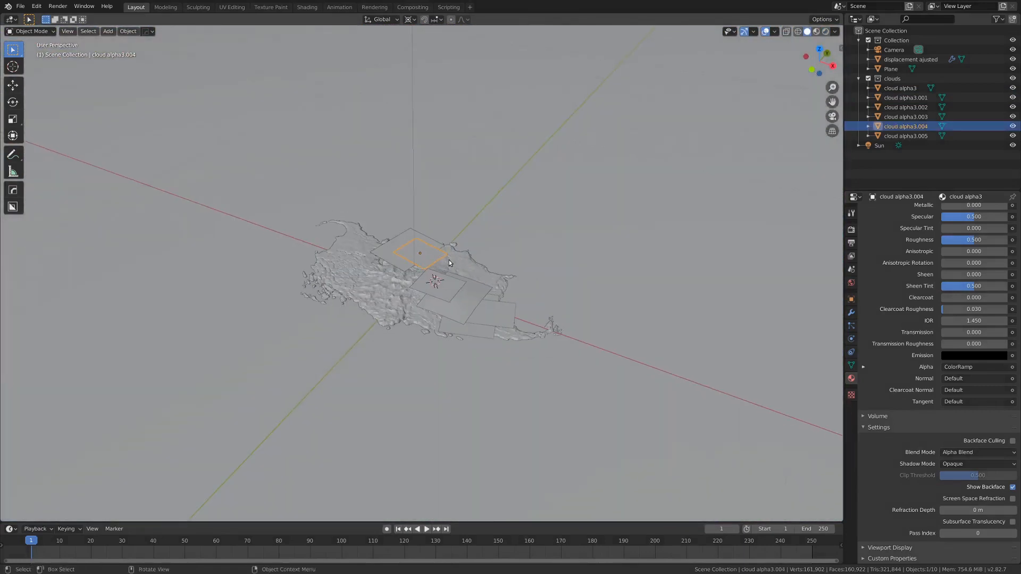
{"action": "key", "text": "shift+d"}
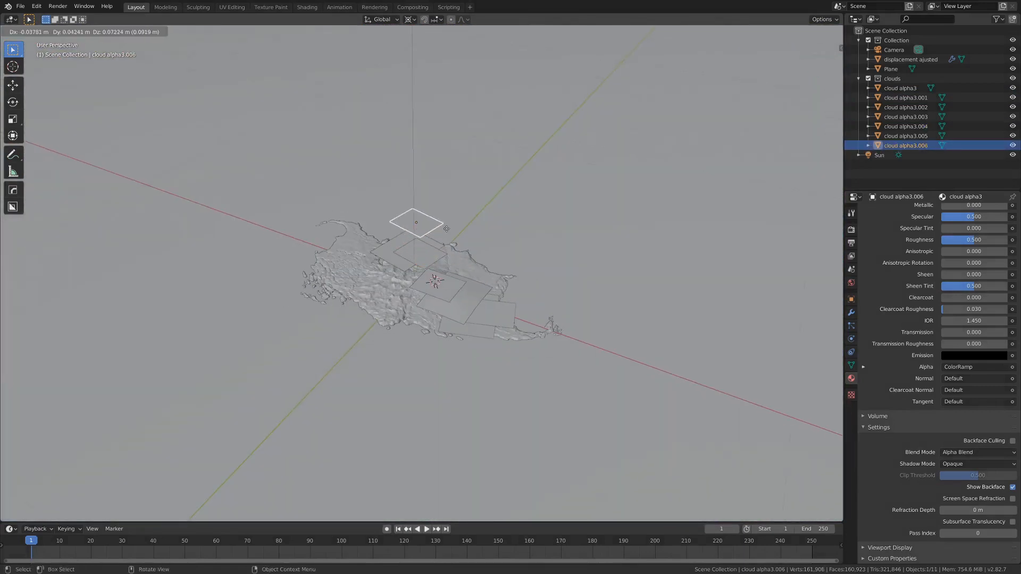
{"action": "left_click", "coordinate": [455, 115]}
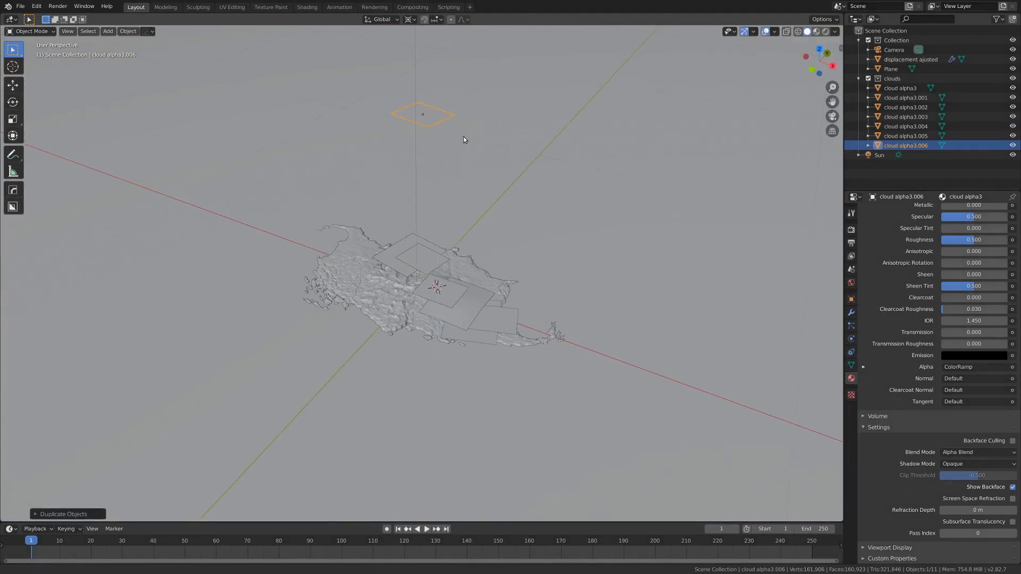
{"action": "scroll", "coordinate": [457, 212], "scroll_direction": "down", "scroll_amount": 2}
{"action": "scroll", "coordinate": [448, 180], "scroll_direction": "down", "scroll_amount": 2}
{"action": "scroll", "coordinate": [448, 184], "scroll_direction": "up", "scroll_amount": 1}
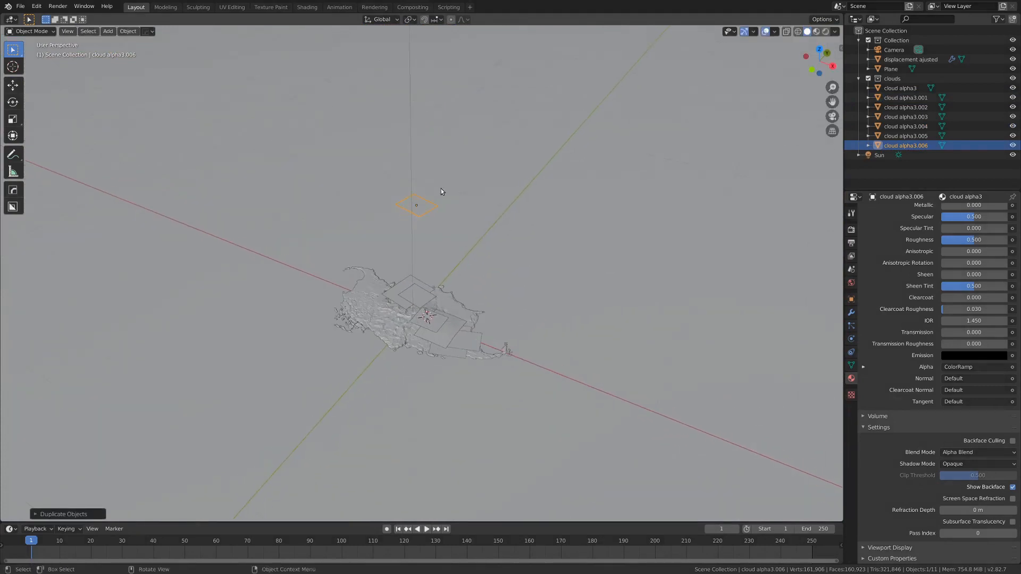
Step: Scale the raised cloud plane up until its clouds spread widely over the island and the surrounding ocean
{"action": "key", "text": "s"}
{"action": "left_click", "coordinate": [48, 142]}
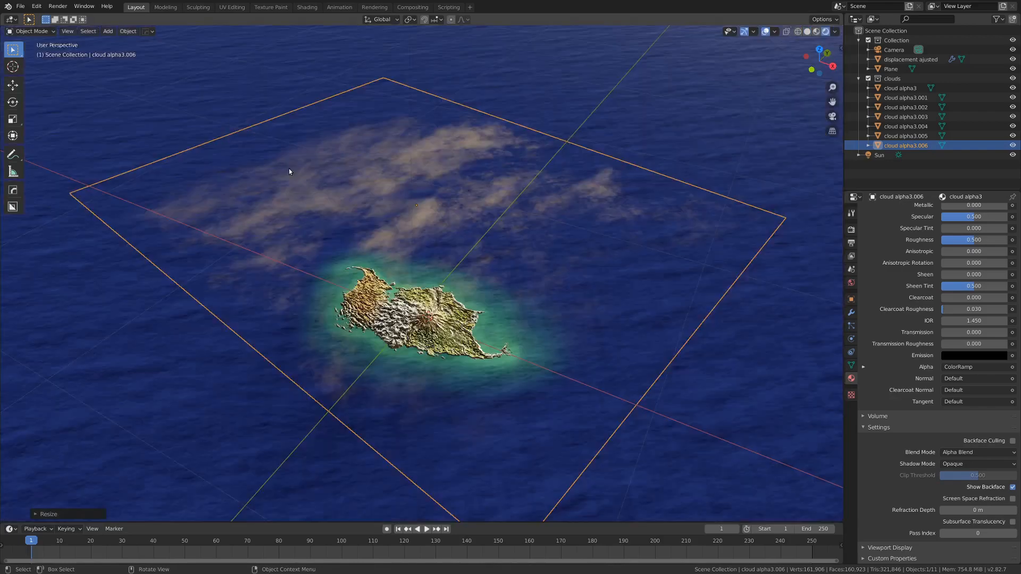
{"action": "middle_click_drag", "start_coordinate": [335, 180], "coordinate": [447, 234]}
{"action": "scroll", "coordinate": [448, 181], "scroll_direction": "down", "scroll_amount": 3}
{"action": "scroll", "coordinate": [413, 238], "scroll_direction": "up", "scroll_amount": 3}
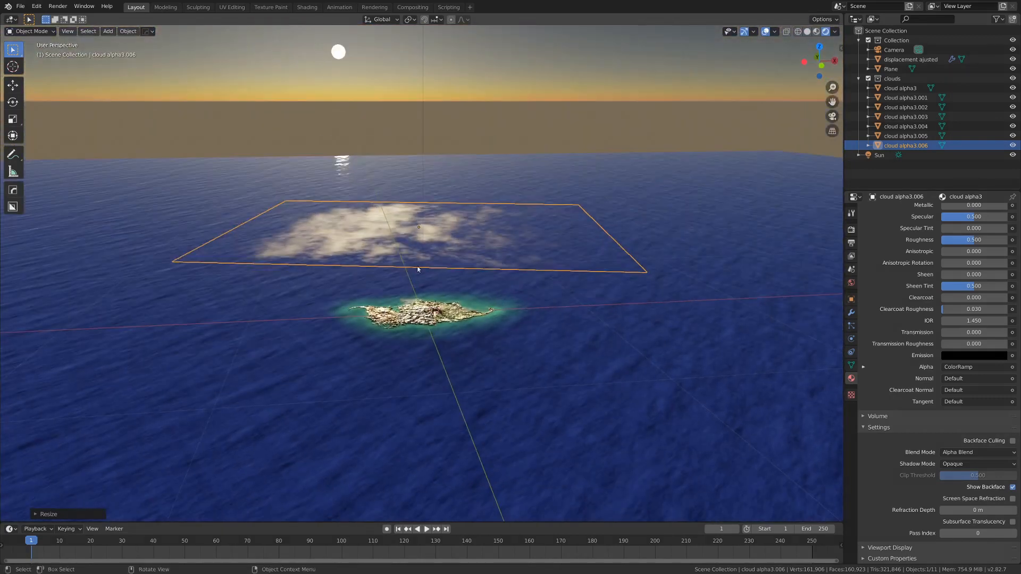
{"action": "scroll", "coordinate": [423, 367], "scroll_direction": "up", "scroll_amount": 6}
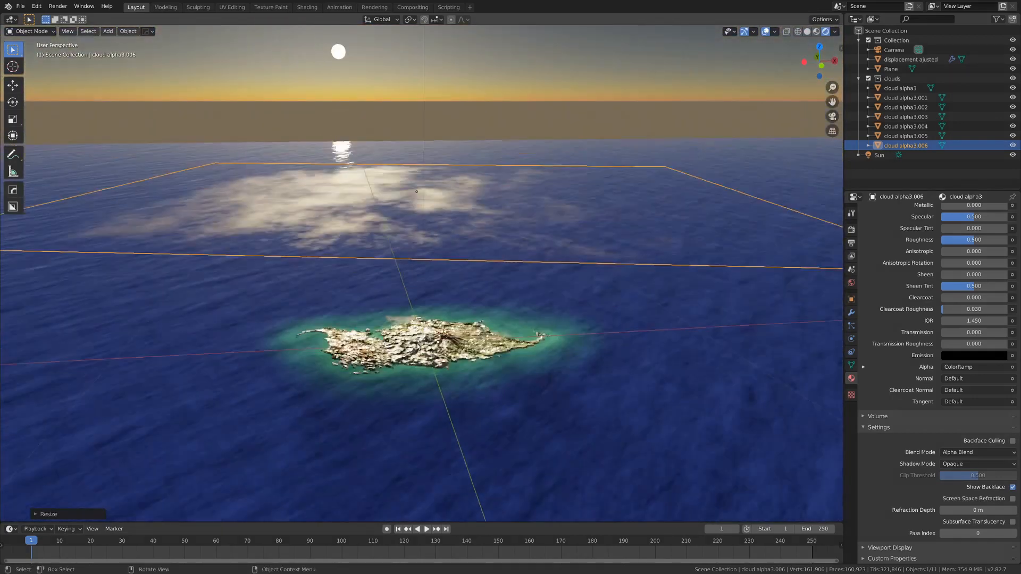
{"action": "middle_click_drag", "start_coordinate": [419, 378], "coordinate": [451, 280]}
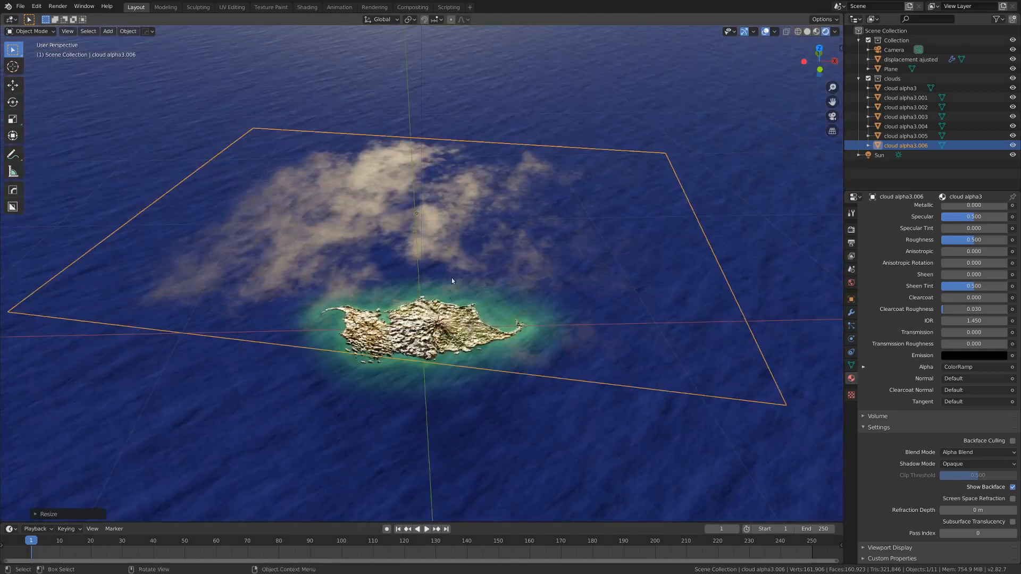
{"action": "key", "text": "s"}
{"action": "left_click", "coordinate": [532, 240]}
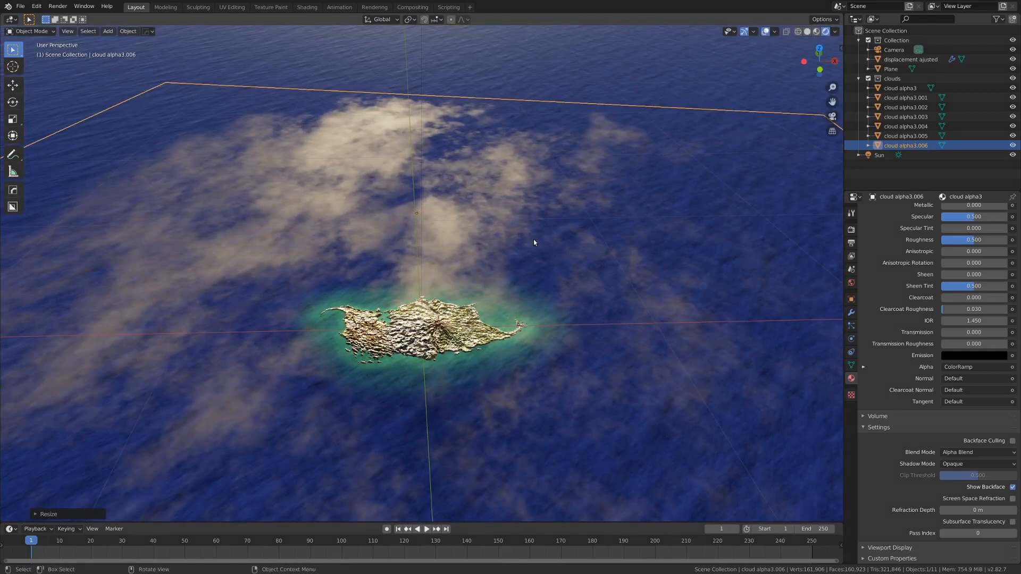
Step: Look through the camera and move it forward along its local Z axis, closer to the island
{"action": "key", "text": "KP_0"}
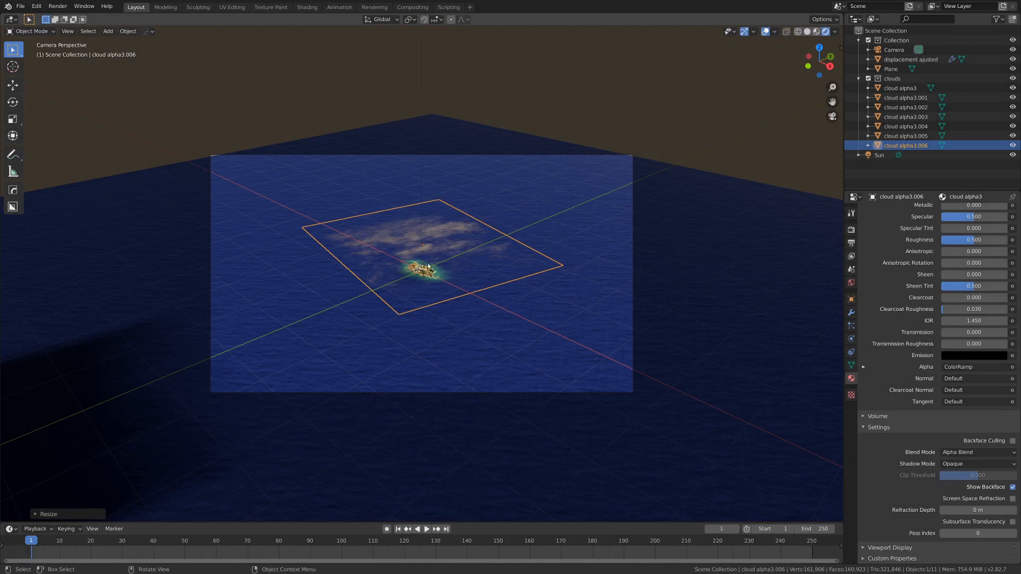
{"action": "left_click", "coordinate": [634, 192]}
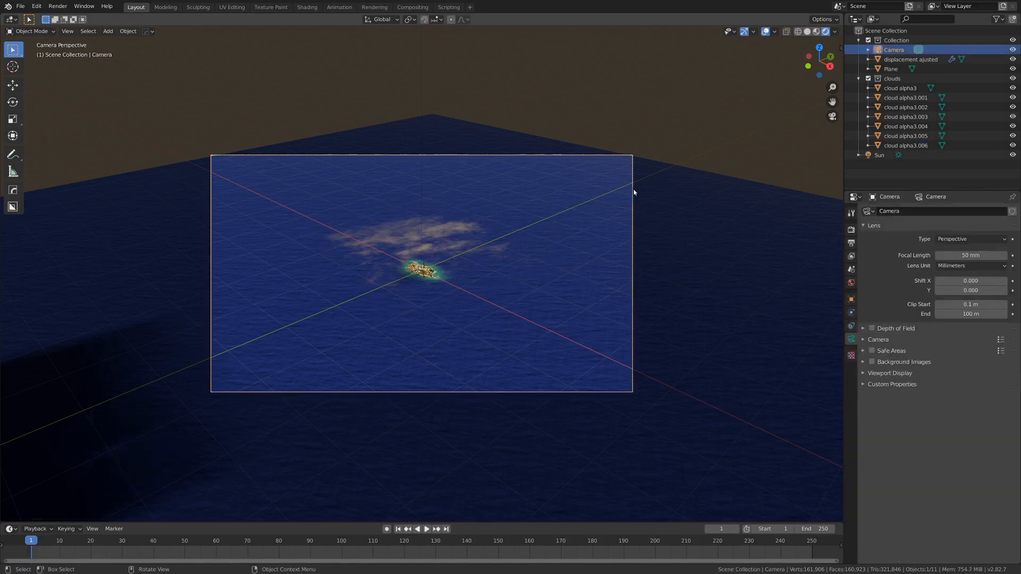
{"action": "key", "text": "g"}
{"action": "key", "text": "z"}
{"action": "key", "text": "z"}
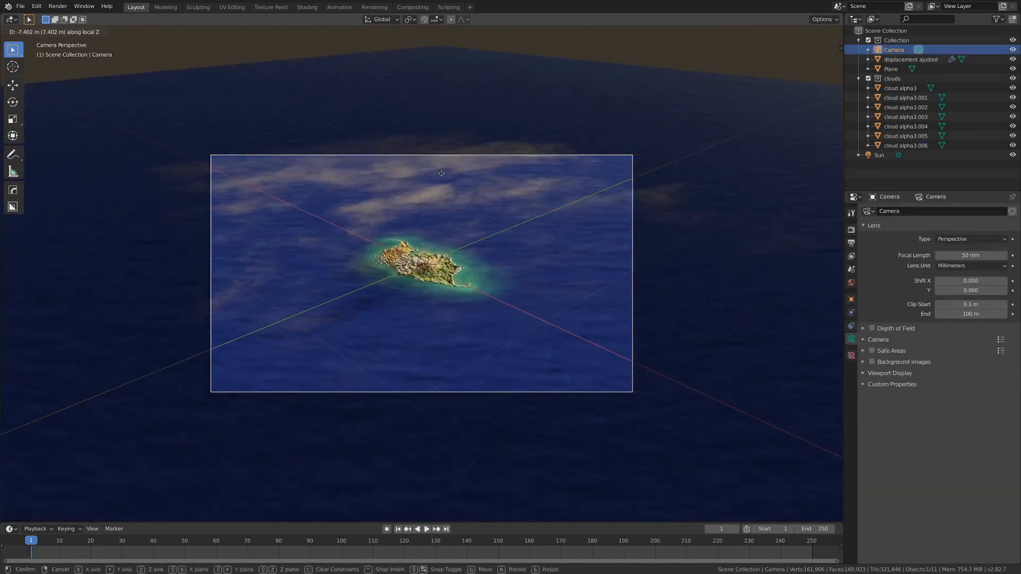
{"action": "left_click", "coordinate": [448, 163]}
Step: Duplicate the large high cloud plane and rotate the copy around the global Z axis to spread clouds over the open ocean
{"action": "left_click", "coordinate": [416, 153]}
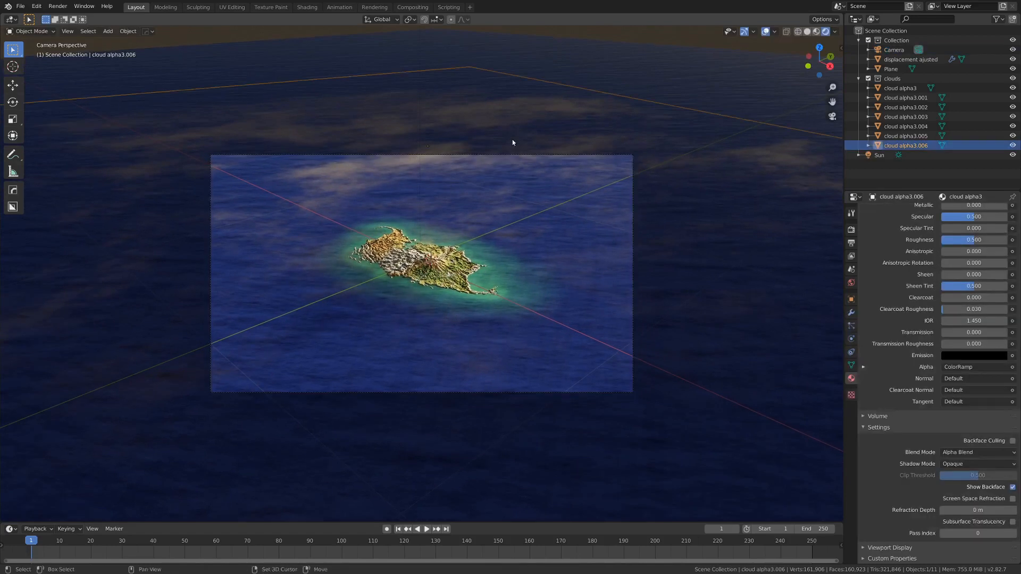
{"action": "key", "text": "shift+d"}
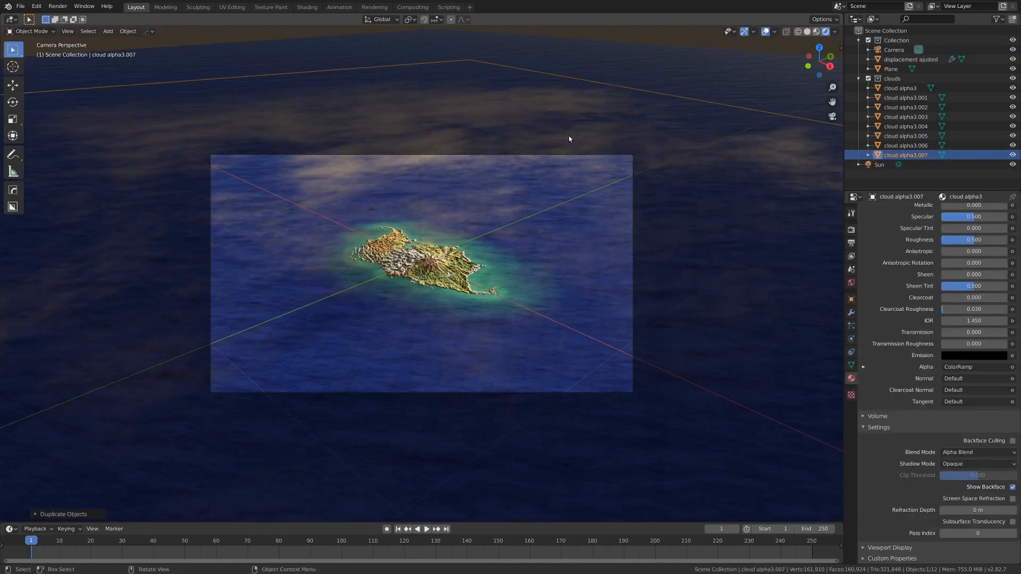
{"action": "key", "text": "r"}
{"action": "key", "text": "z"}
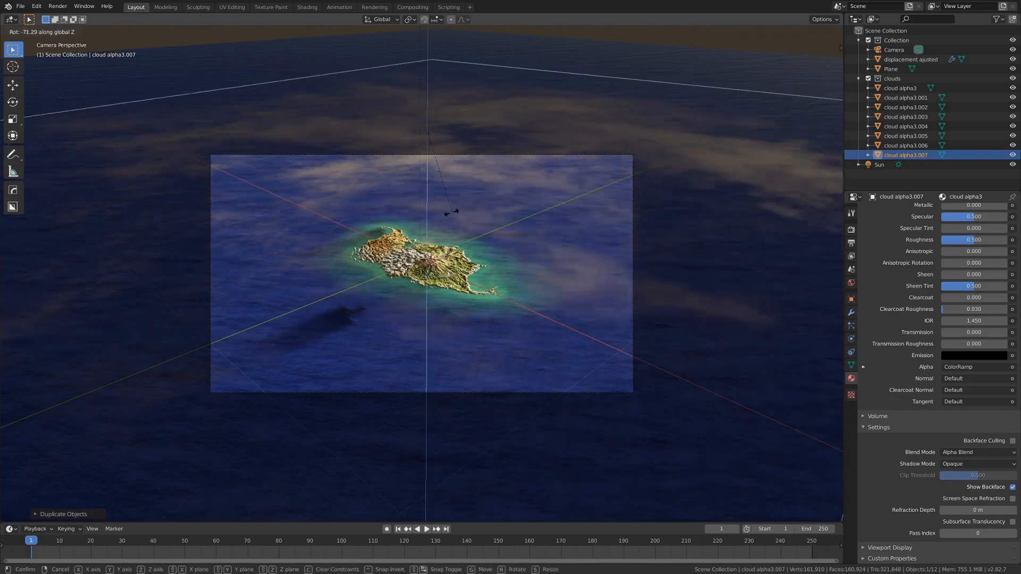
{"action": "left_click", "coordinate": [490, 199]}
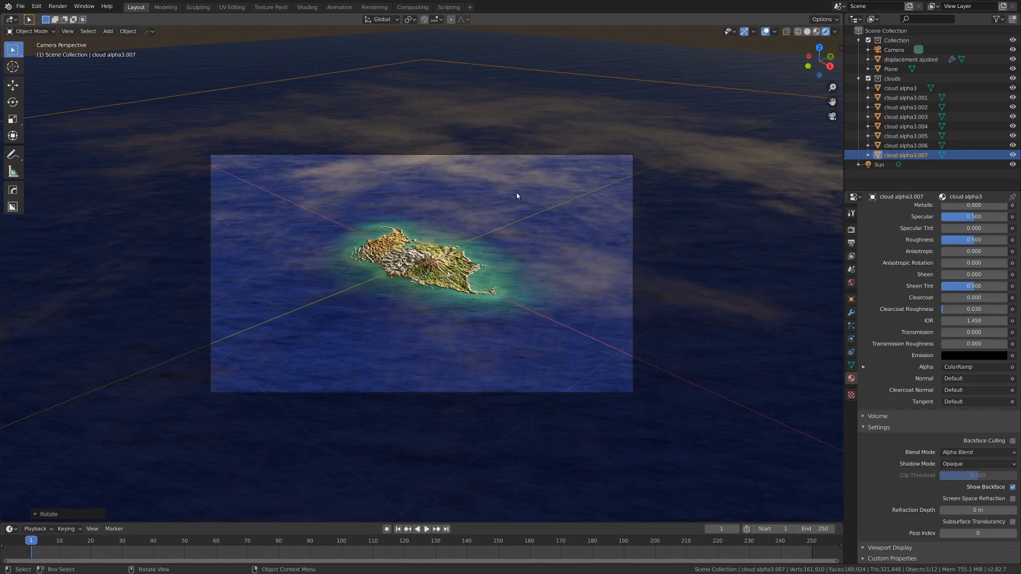
{"action": "key", "text": "g"}
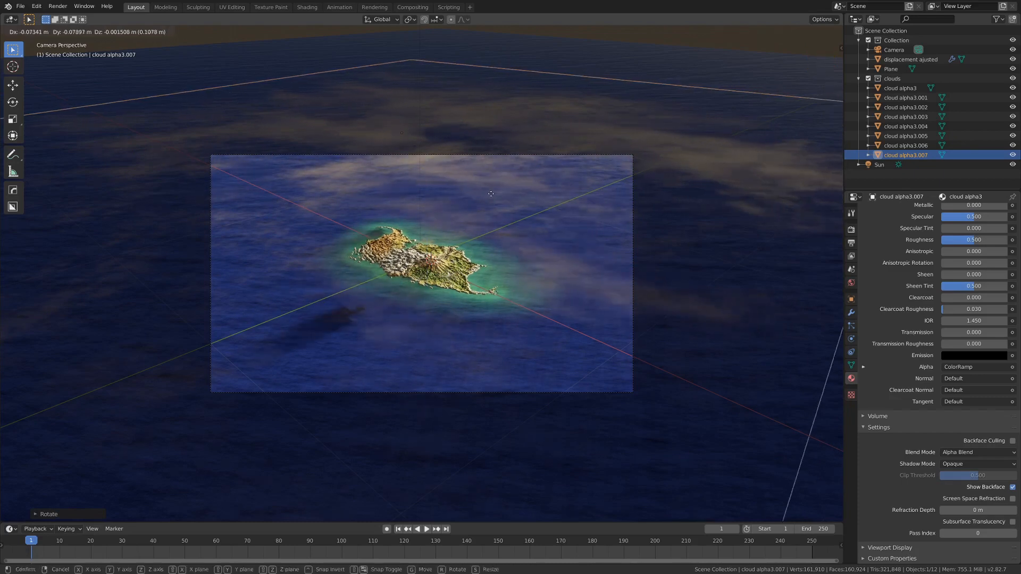
{"action": "left_click", "coordinate": [487, 195]}
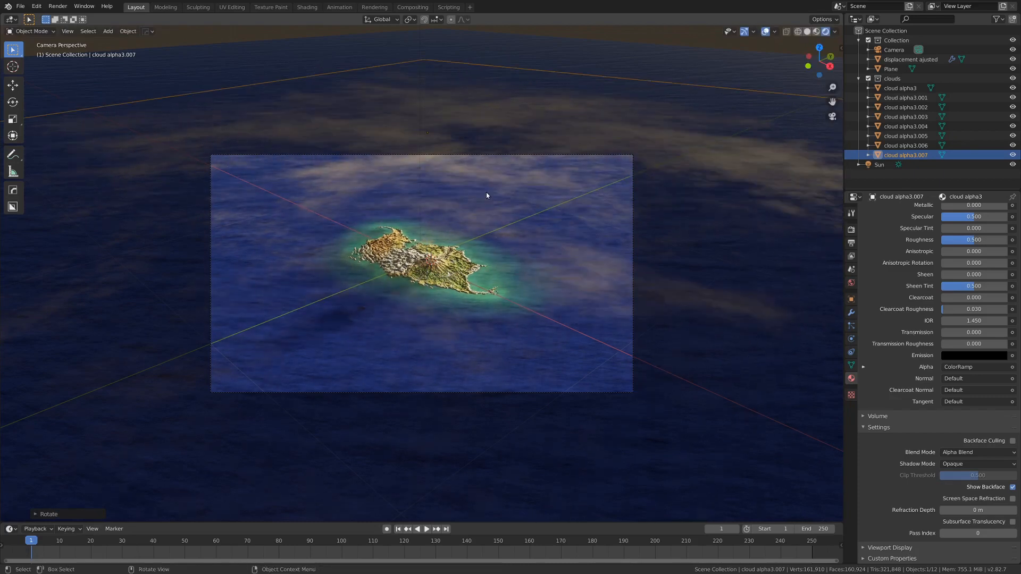
Step: Leave the camera view, look at the island from a low angle and deselect everything
{"action": "middle_click_drag", "start_coordinate": [486, 195], "coordinate": [472, 267]}
{"action": "key", "text": "KP_0"}
{"action": "scroll", "coordinate": [437, 257], "scroll_direction": "up", "scroll_amount": 4}
{"action": "key", "text": "alt+a"}
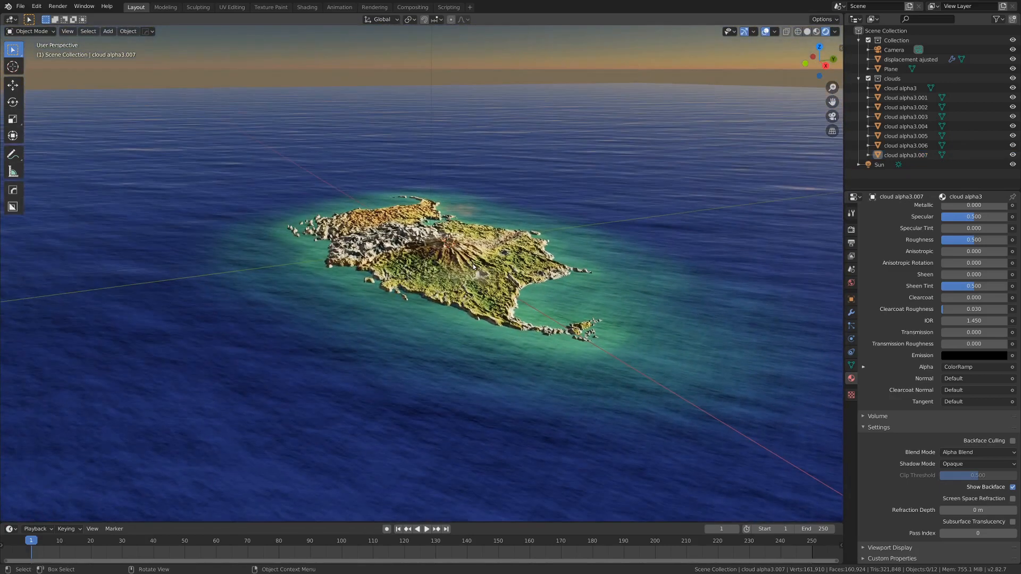
Step: Switch to the Blender window with the finished Mata Nui model and view its whole island in Rendered shading
{"action": "key", "text": "alt+Tab"}
{"action": "left_click", "coordinate": [423, 293]}
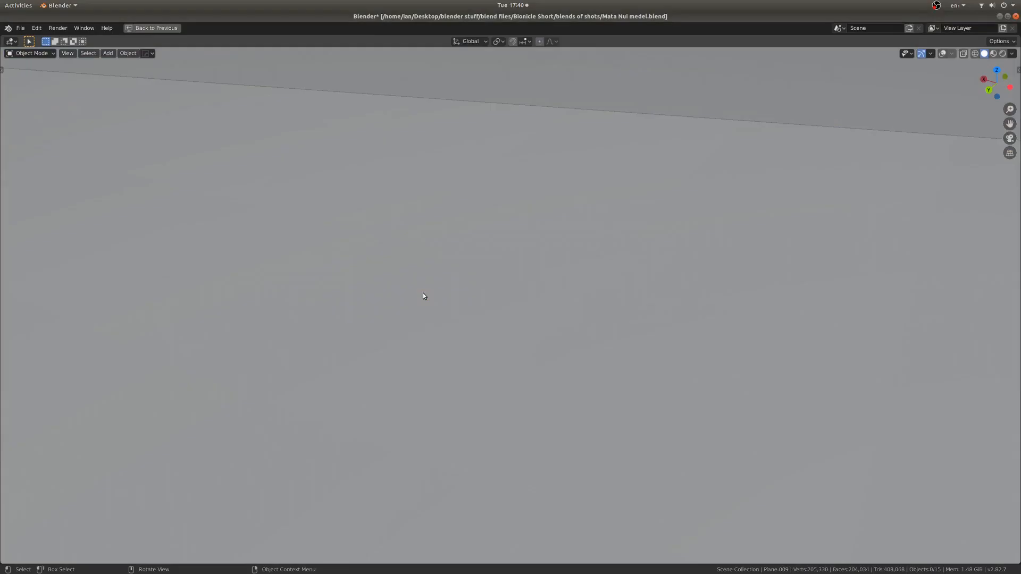
{"action": "key", "text": "z"}
{"action": "left_click", "coordinate": [527, 274]}
{"action": "scroll", "coordinate": [527, 274], "scroll_direction": "down", "scroll_amount": 5}
{"action": "middle_click_drag", "start_coordinate": [526, 274], "coordinate": [576, 269]}
{"action": "scroll", "coordinate": [554, 271], "scroll_direction": "up", "scroll_amount": 5}
{"action": "scroll", "coordinate": [505, 348], "scroll_direction": "up", "scroll_amount": 2}
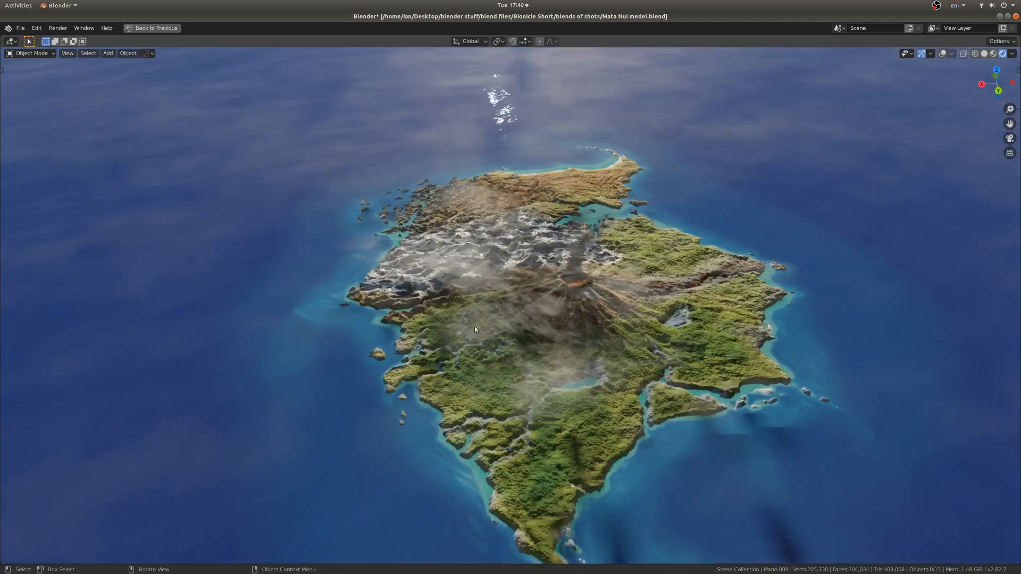
Step: Examine the finished model's rivers, lava and volcano smoke up close, select the smoke above the crater and return to Solid shading
{"action": "middle_click_drag", "start_coordinate": [470, 537], "coordinate": [461, 459], "text": "shift"}
{"action": "scroll", "coordinate": [470, 257], "scroll_direction": "down", "scroll_amount": 5}
{"action": "middle_click_drag", "start_coordinate": [470, 258], "coordinate": [448, 262]}
{"action": "scroll", "coordinate": [449, 261], "scroll_direction": "up", "scroll_amount": 10}
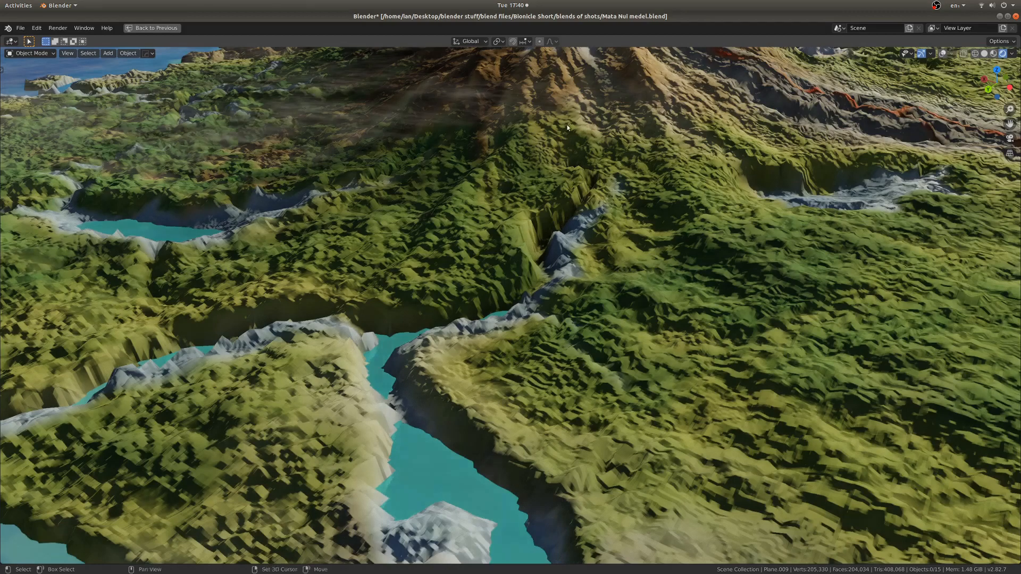
{"action": "middle_click_drag", "start_coordinate": [567, 125], "coordinate": [474, 425], "text": "shift"}
{"action": "scroll", "coordinate": [474, 426], "scroll_direction": "down", "scroll_amount": 2}
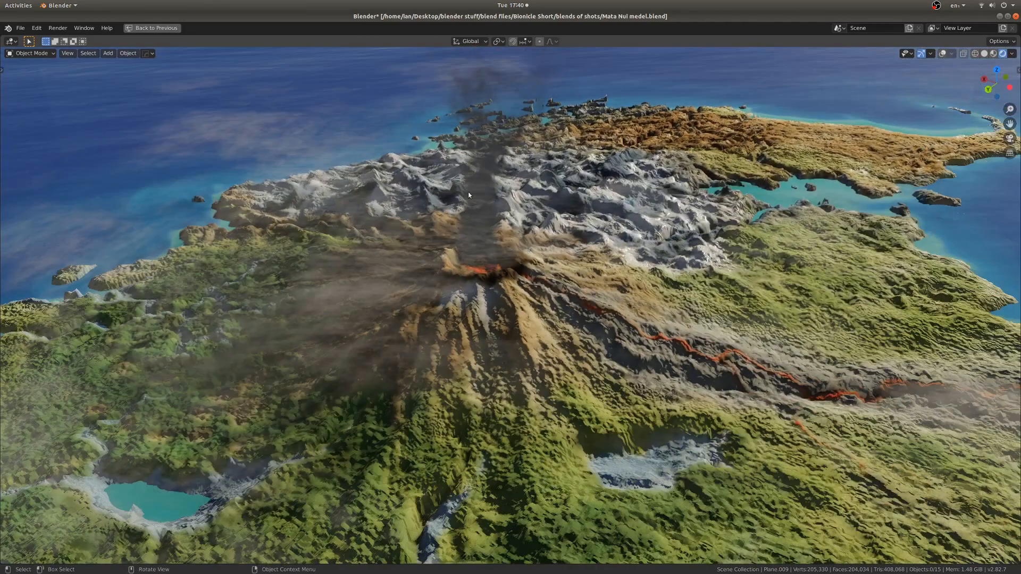
{"action": "left_click", "coordinate": [493, 171]}
{"action": "scroll", "coordinate": [494, 171], "scroll_direction": "down", "scroll_amount": 6}
{"action": "middle_click_drag", "start_coordinate": [504, 228], "coordinate": [518, 228]}
{"action": "scroll", "coordinate": [518, 229], "scroll_direction": "down", "scroll_amount": 1}
{"action": "key", "text": "z"}
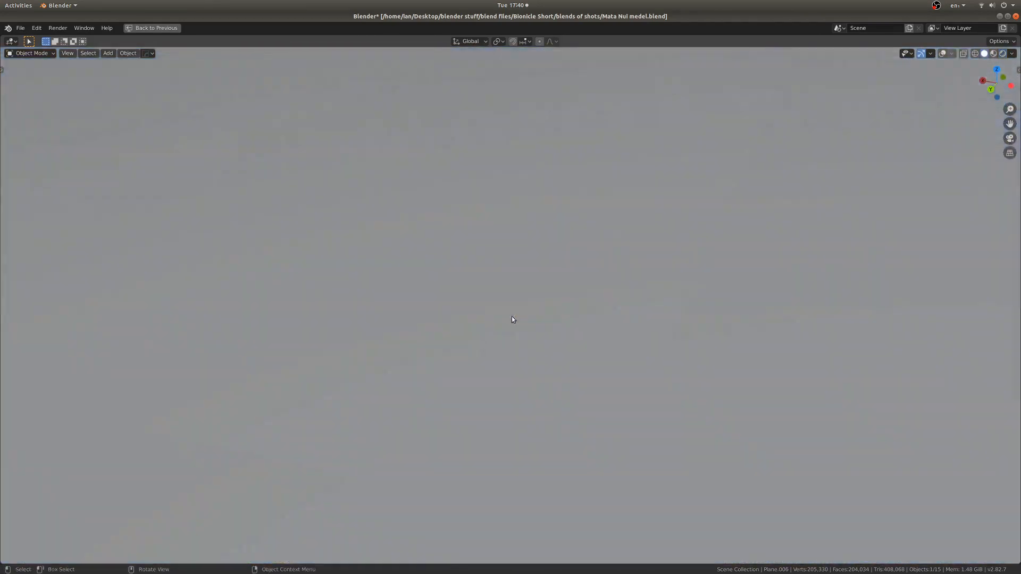
Step: Switch back to the working island scene and inspect its volcano crater and clouds from above and from a low angle
{"action": "key", "text": "alt+Tab"}
{"action": "left_click", "coordinate": [431, 283]}
{"action": "scroll", "coordinate": [405, 292], "scroll_direction": "down", "scroll_amount": 4}
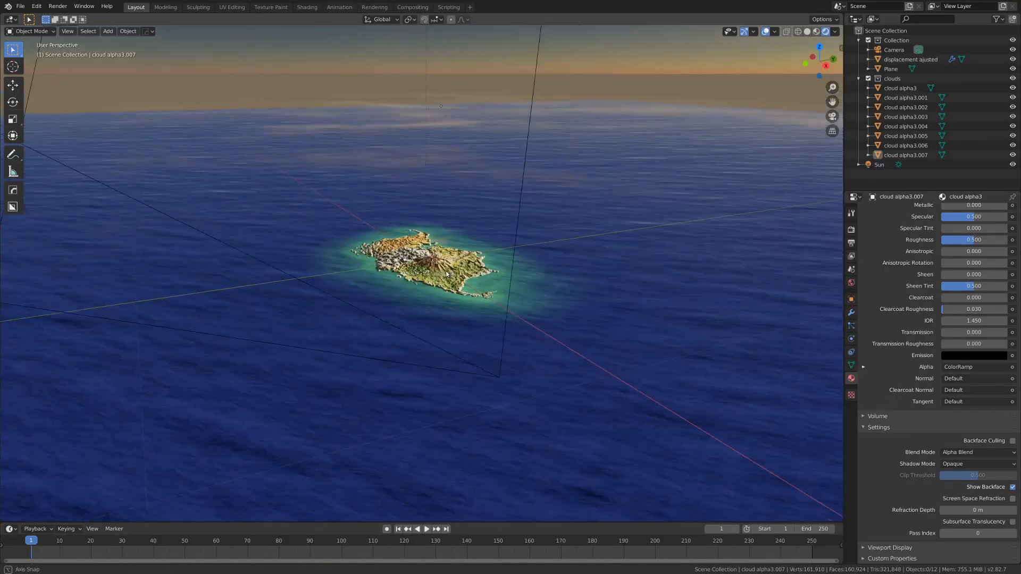
{"action": "middle_click_drag", "start_coordinate": [383, 299], "coordinate": [427, 287]}
{"action": "scroll", "coordinate": [427, 288], "scroll_direction": "up", "scroll_amount": 8}
{"action": "scroll", "coordinate": [427, 287], "scroll_direction": "up", "scroll_amount": 10}
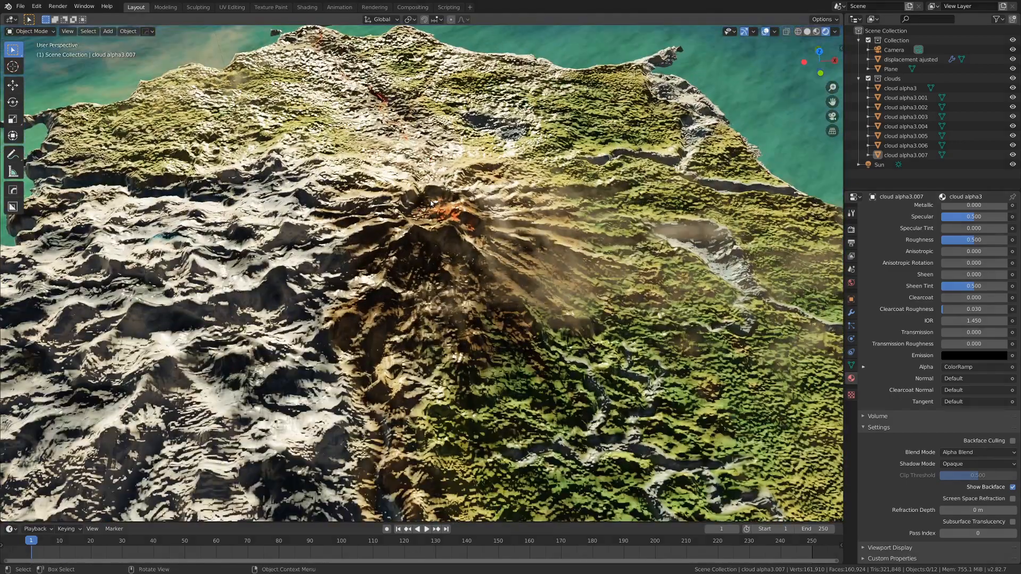
{"action": "middle_click_drag", "start_coordinate": [432, 203], "coordinate": [783, 157]}
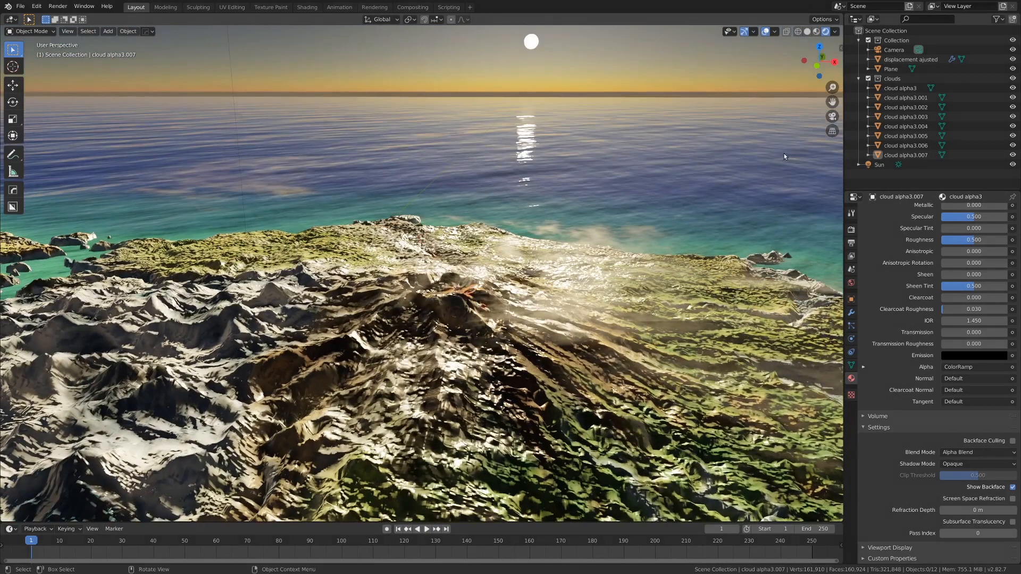
Step: Switch to Solid shading and exclude the clouds collection so the volcano crater is unobstructed
{"action": "key", "text": "z"}
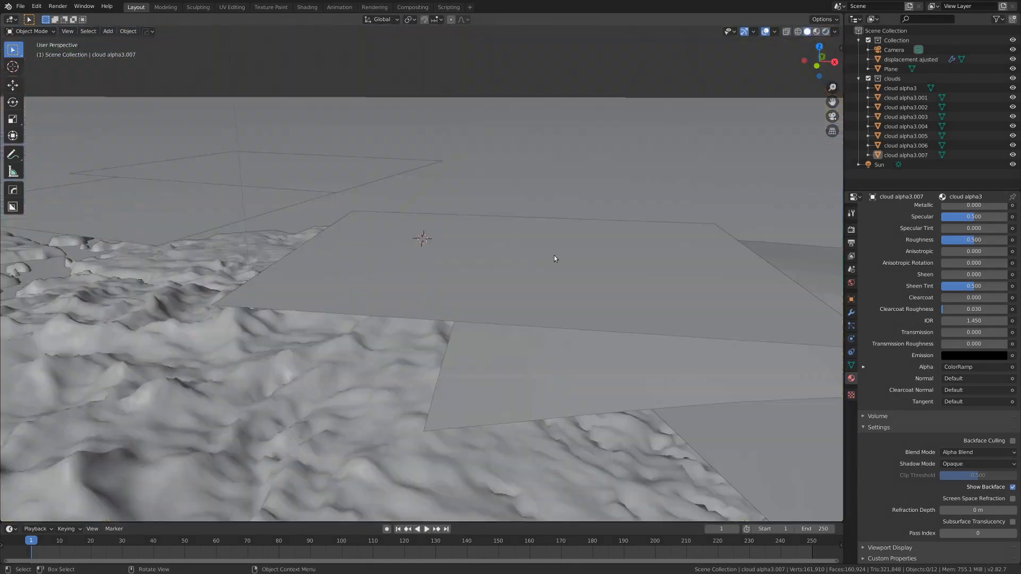
{"action": "left_click", "coordinate": [869, 79]}
{"action": "middle_click_drag", "start_coordinate": [437, 296], "coordinate": [433, 294]}
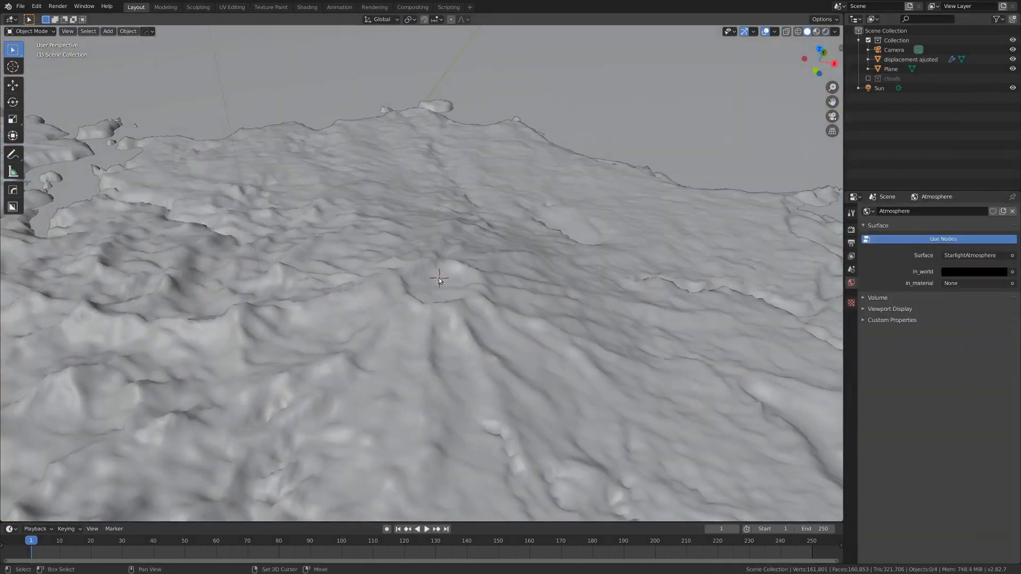
Step: Place the 3D cursor in the volcano crater and import loopedsteam0001.png from the steam200 folder as an image plane
{"action": "right_click_drag", "start_coordinate": [437, 285], "coordinate": [435, 286], "text": "shift"}
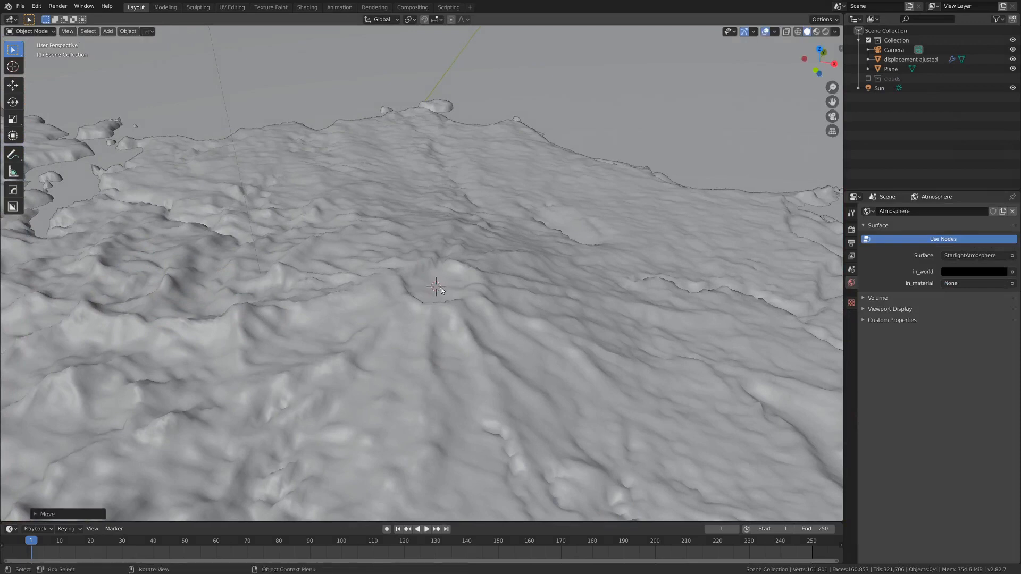
{"action": "left_click", "coordinate": [21, 6]}
{"action": "mouse_move", "coordinate": [50, 137]}
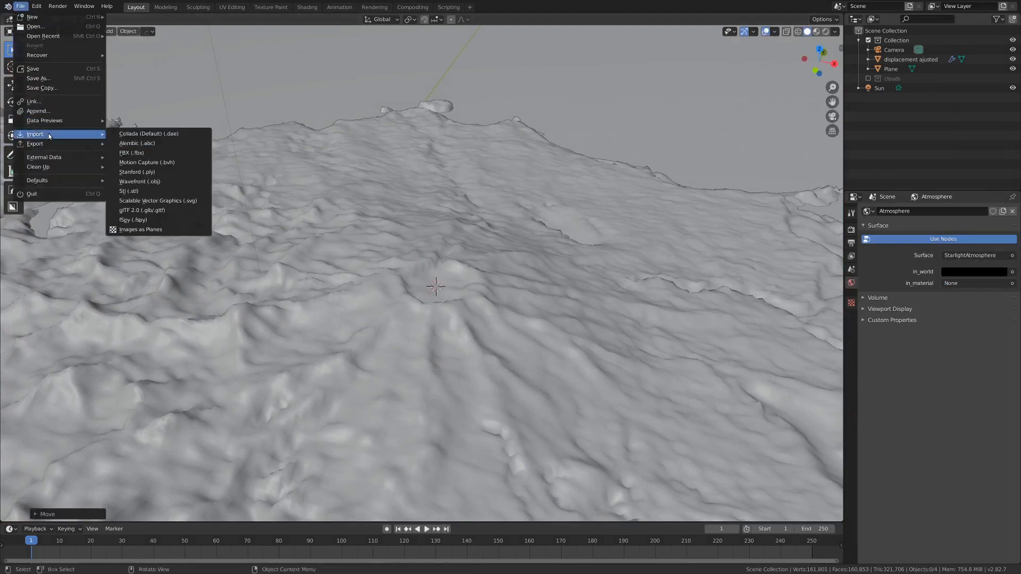
{"action": "left_click", "coordinate": [158, 230]}
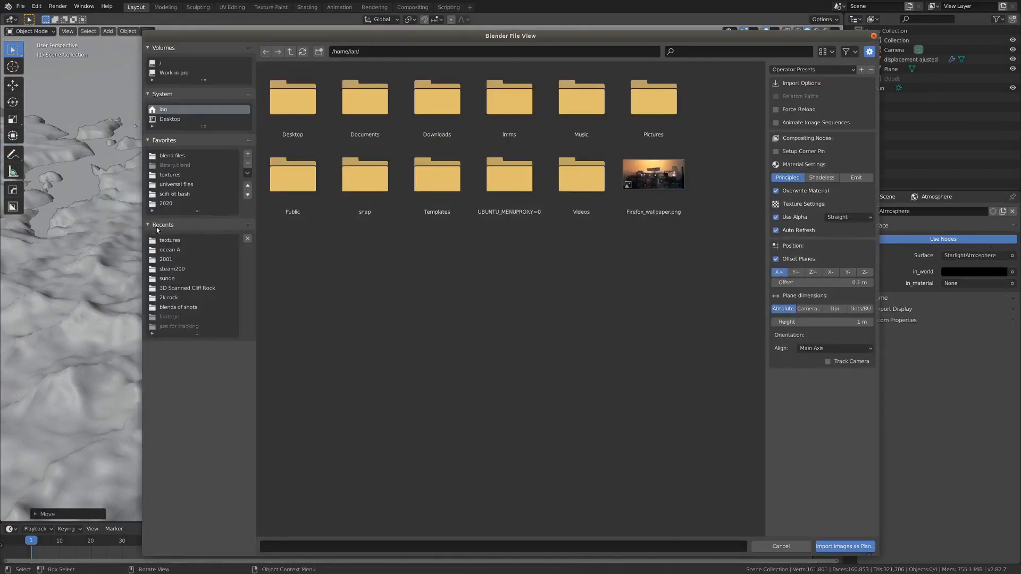
{"action": "left_click", "coordinate": [186, 269]}
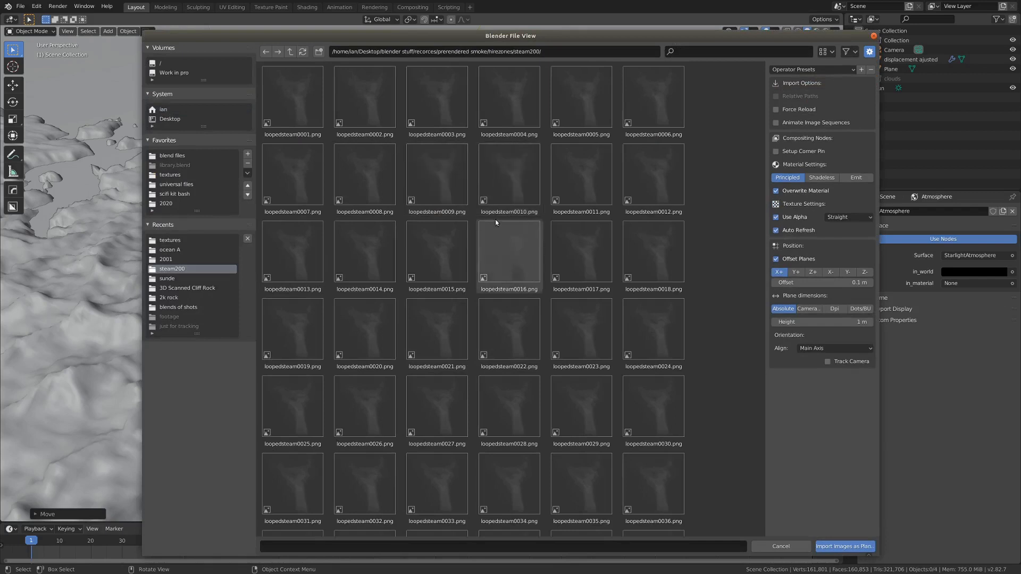
{"action": "key", "text": "a"}
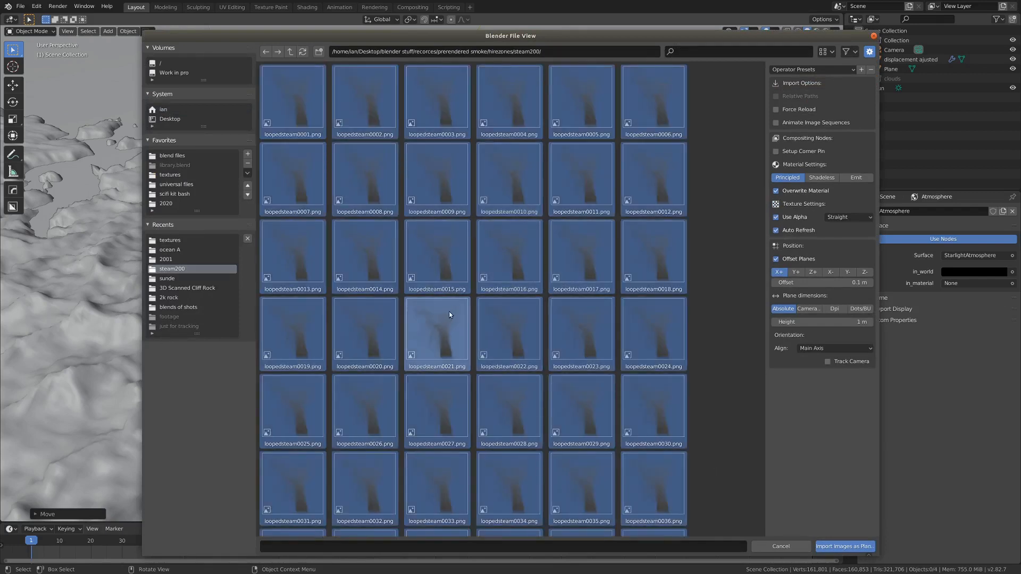
{"action": "key", "text": "alt+a"}
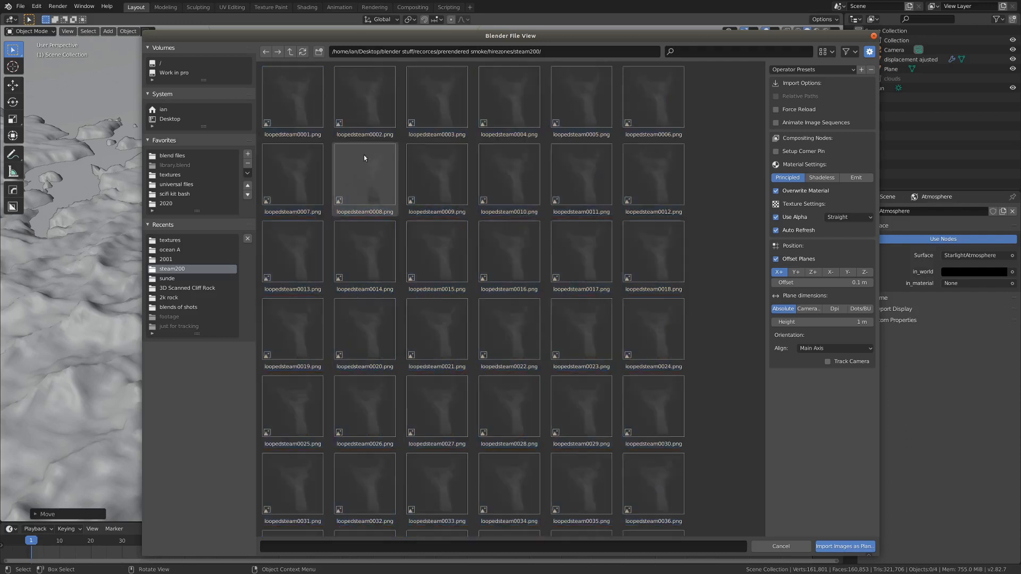
{"action": "left_click", "coordinate": [288, 107]}
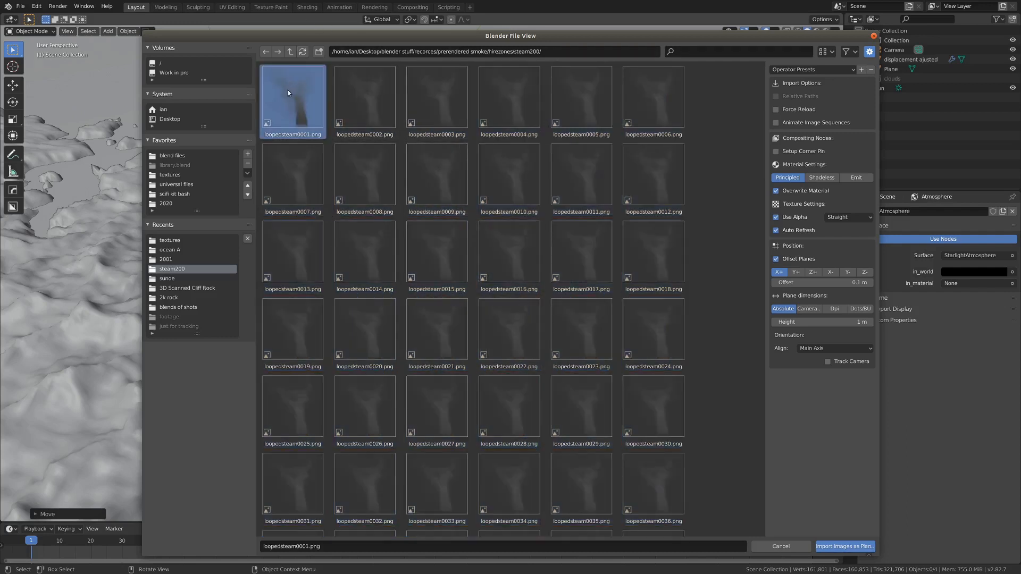
{"action": "left_click", "coordinate": [836, 548]}
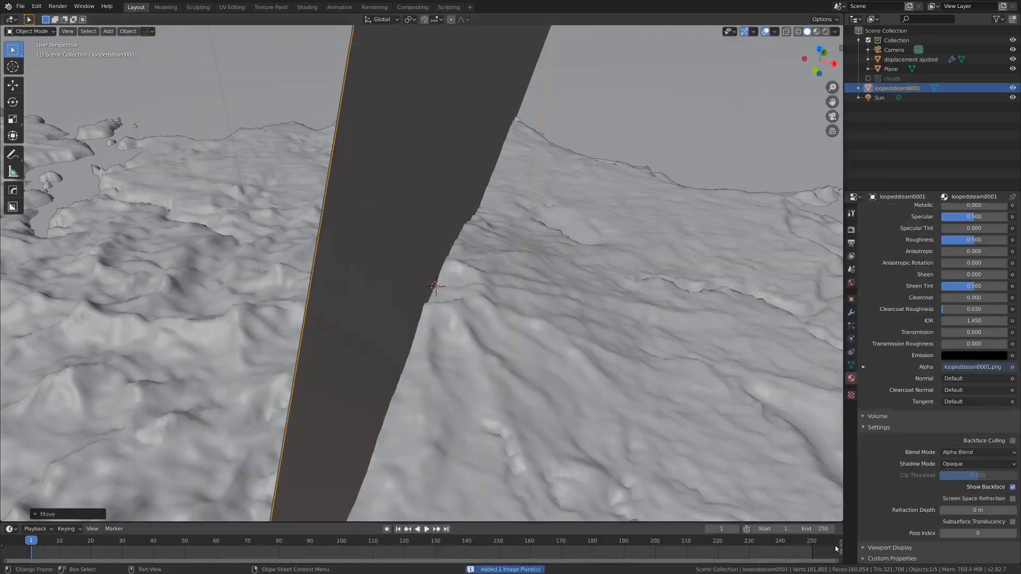
Step: Switch the viewport to Rendered shading and scale the steam plane down to suit the volcano
{"action": "scroll", "coordinate": [477, 392], "scroll_direction": "down", "scroll_amount": 6}
{"action": "key", "text": "z"}
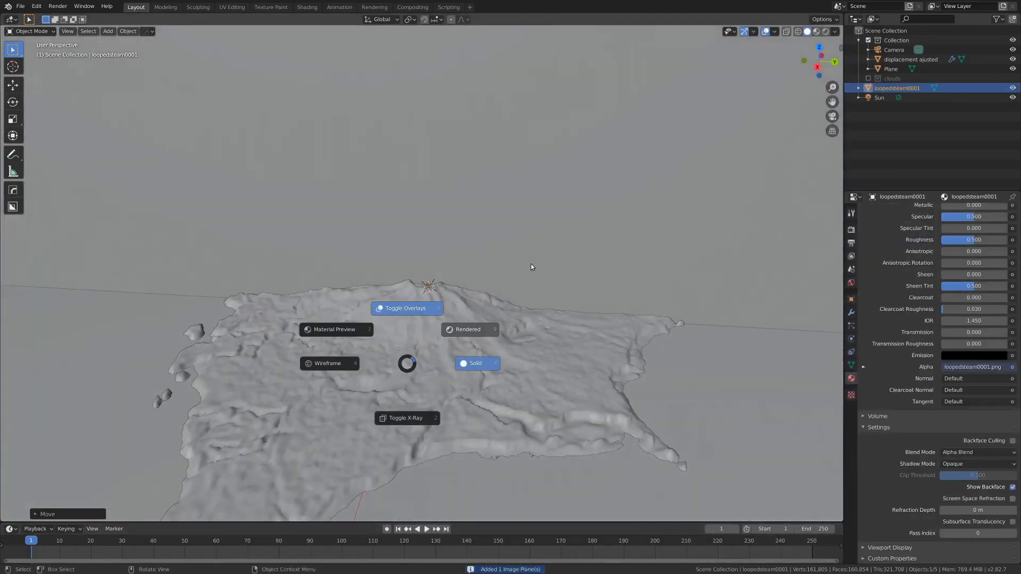
{"action": "left_click", "coordinate": [530, 263]}
{"action": "scroll", "coordinate": [548, 239], "scroll_direction": "down", "scroll_amount": 4}
{"action": "middle_click_drag", "start_coordinate": [567, 219], "coordinate": [610, 216]}
{"action": "key", "text": "s"}
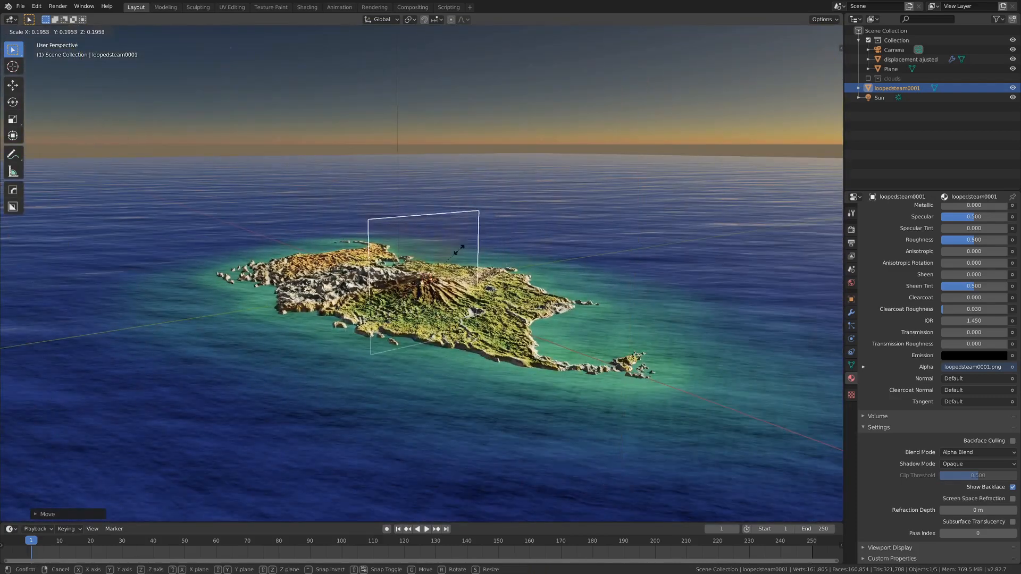
{"action": "left_click", "coordinate": [455, 254]}
{"action": "scroll", "coordinate": [478, 260], "scroll_direction": "up", "scroll_amount": 3}
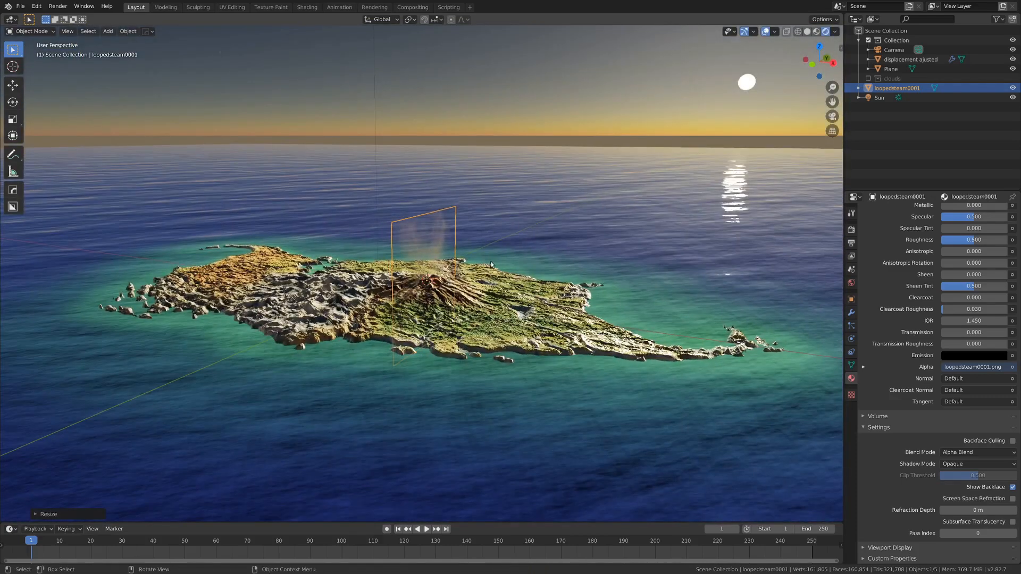
Step: View the scene through the camera and rotate the steam plane about -73° around the global Z axis to face it
{"action": "key", "text": "KP_0"}
{"action": "key", "text": "KP_0"}
{"action": "scroll", "coordinate": [519, 209], "scroll_direction": "down", "scroll_amount": 3}
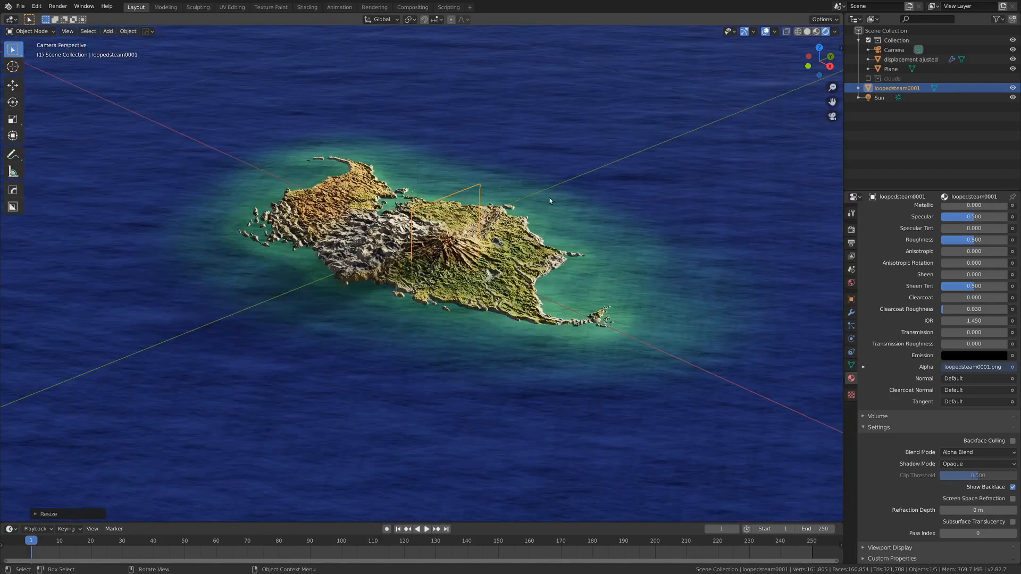
{"action": "key", "text": "KP_0"}
{"action": "scroll", "coordinate": [520, 210], "scroll_direction": "down", "scroll_amount": 1}
{"action": "scroll", "coordinate": [531, 209], "scroll_direction": "up", "scroll_amount": 1}
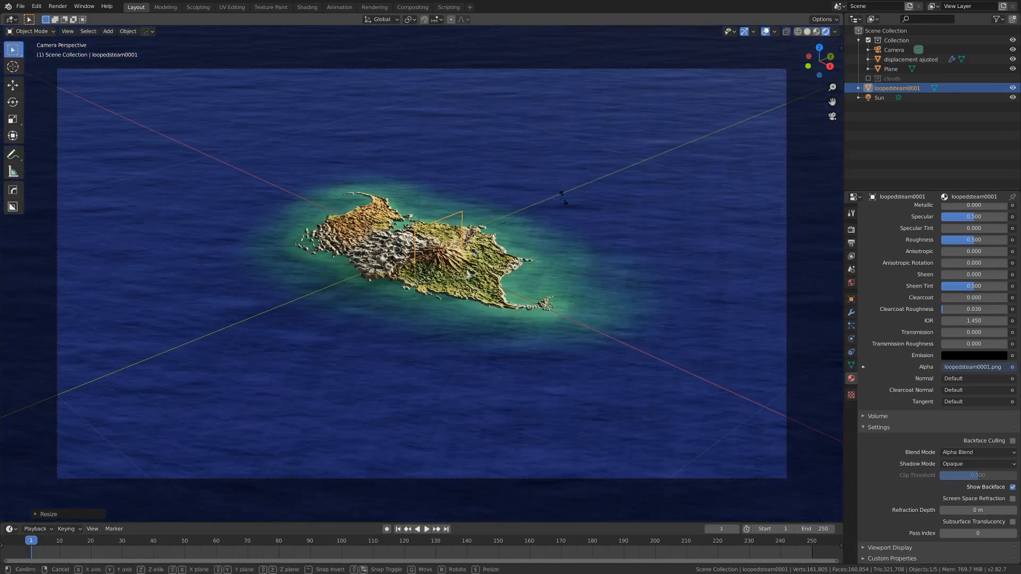
{"action": "key", "text": "r"}
{"action": "key", "text": "z"}
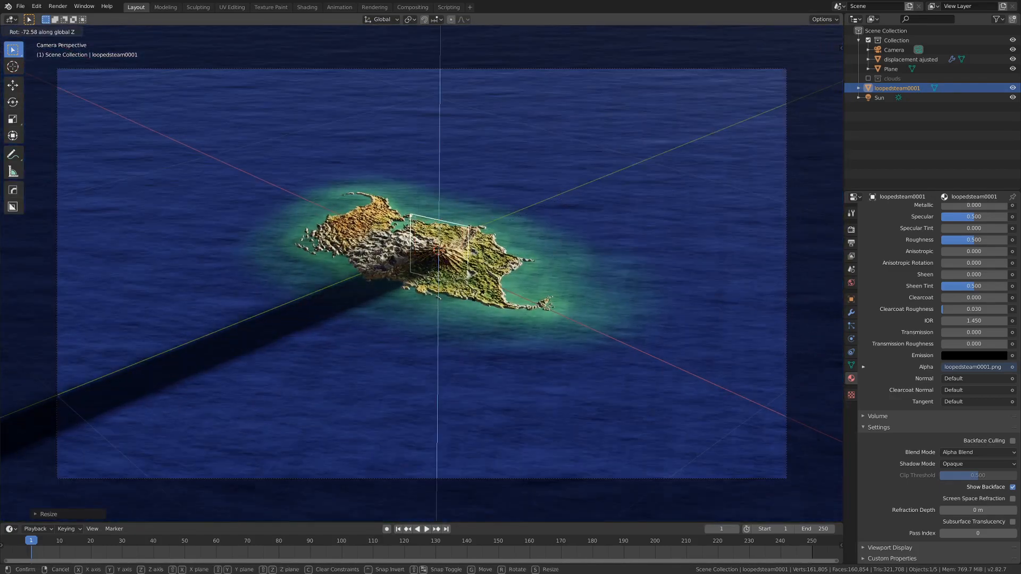
{"action": "left_click", "coordinate": [472, 264]}
Step: Raise the steam plane along the global Z axis so the plume stands above the volcano
{"action": "scroll", "coordinate": [452, 271], "scroll_direction": "up", "scroll_amount": 1}
{"action": "middle_click_drag", "start_coordinate": [385, 293], "coordinate": [435, 278]}
{"action": "scroll", "coordinate": [434, 277], "scroll_direction": "up", "scroll_amount": 5}
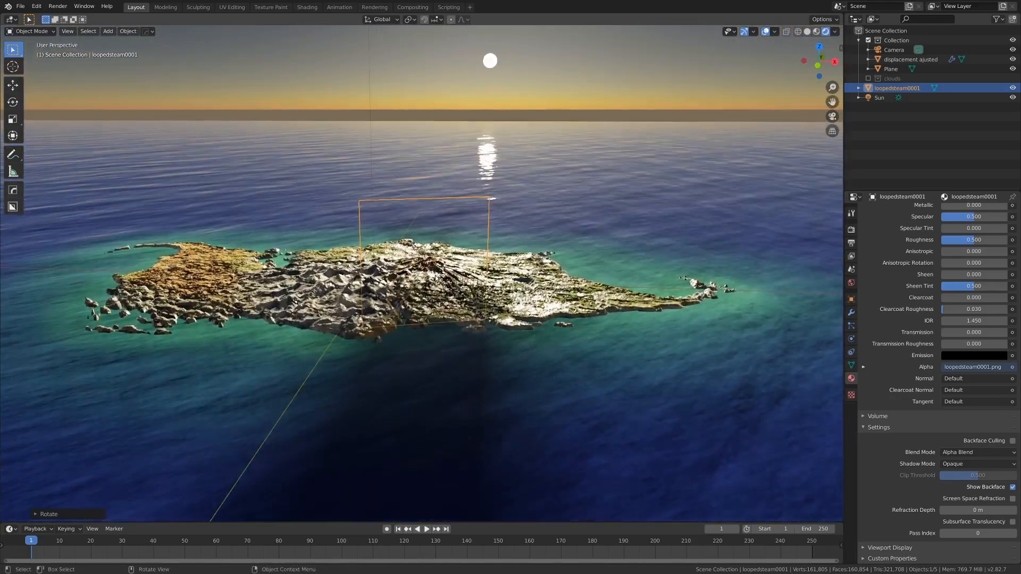
{"action": "scroll", "coordinate": [434, 277], "scroll_direction": "up", "scroll_amount": 3}
{"action": "key", "text": "z"}
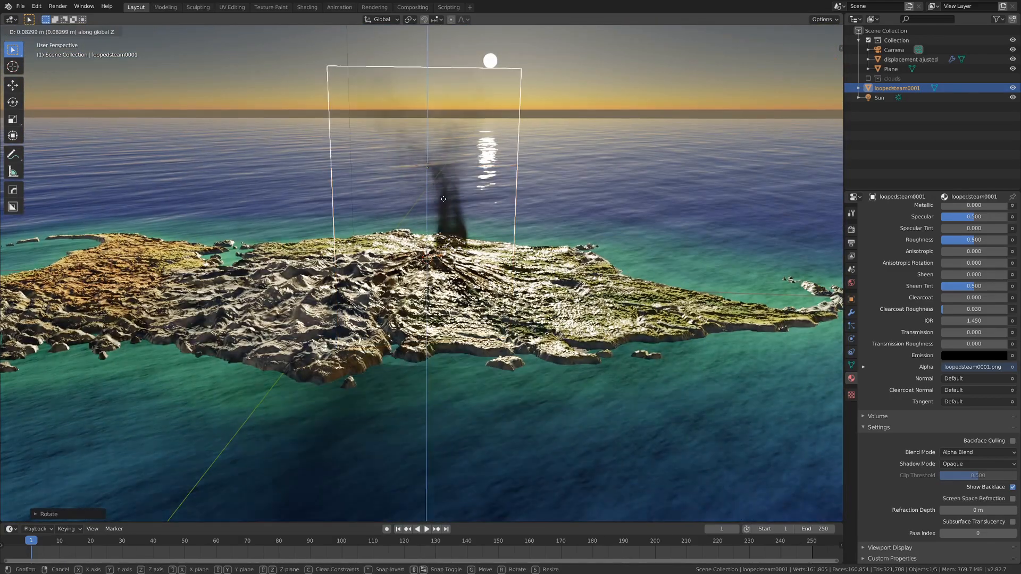
{"action": "left_click", "coordinate": [438, 295]}
Step: Scale the steam plane down slightly and move it so the plume's base sits in the volcano crater
{"action": "scroll", "coordinate": [544, 240], "scroll_direction": "up", "scroll_amount": 4}
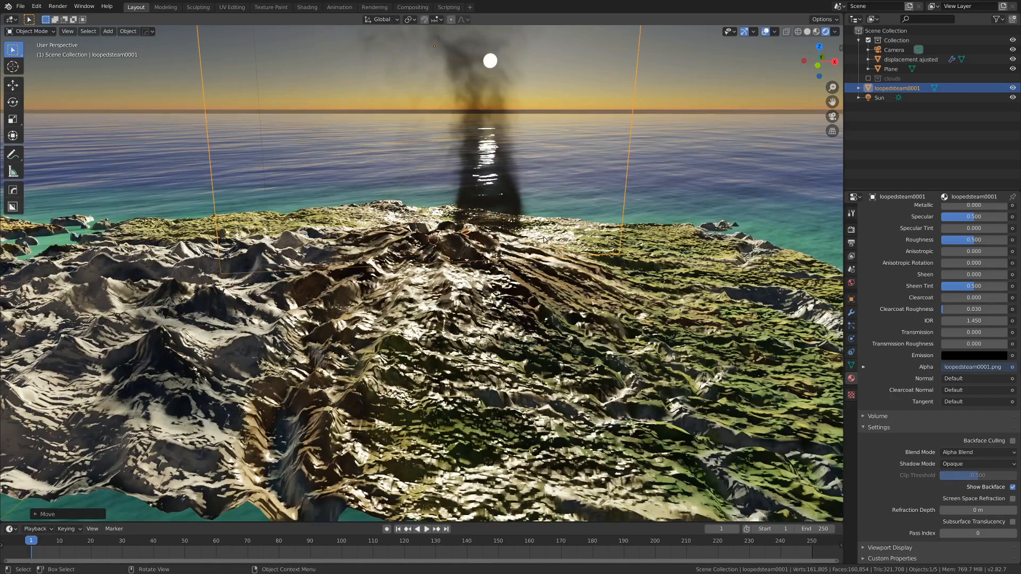
{"action": "key", "text": "s"}
{"action": "left_click", "coordinate": [525, 198]}
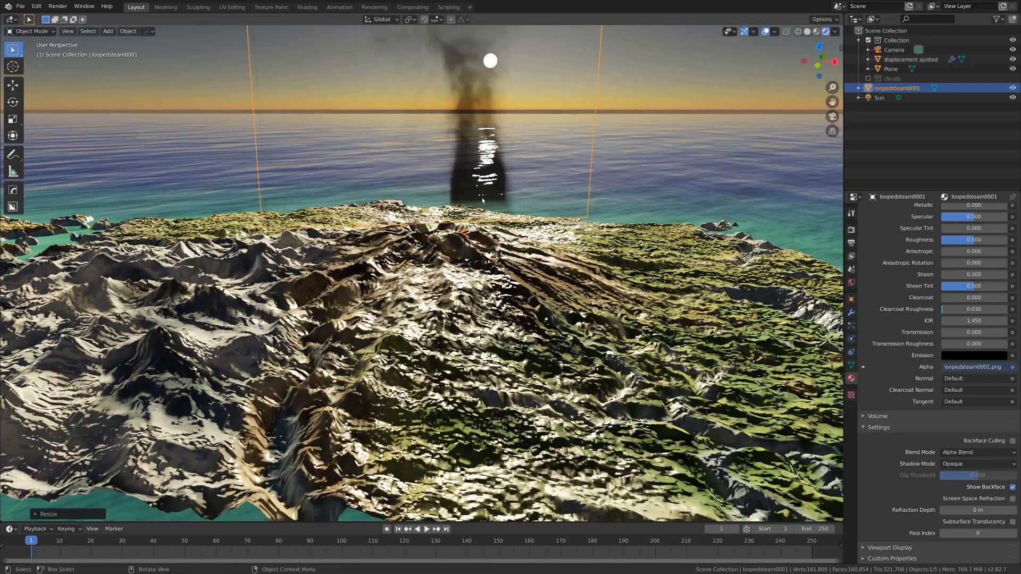
{"action": "scroll", "coordinate": [473, 188], "scroll_direction": "up", "scroll_amount": 4}
{"action": "middle_click_drag", "start_coordinate": [471, 187], "coordinate": [466, 210], "text": "shift"}
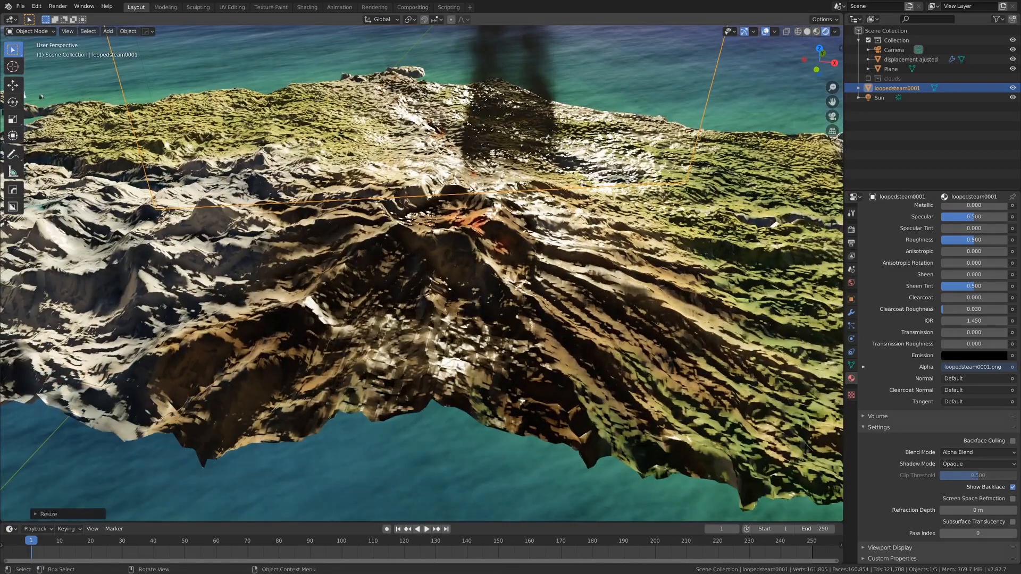
{"action": "key", "text": "g"}
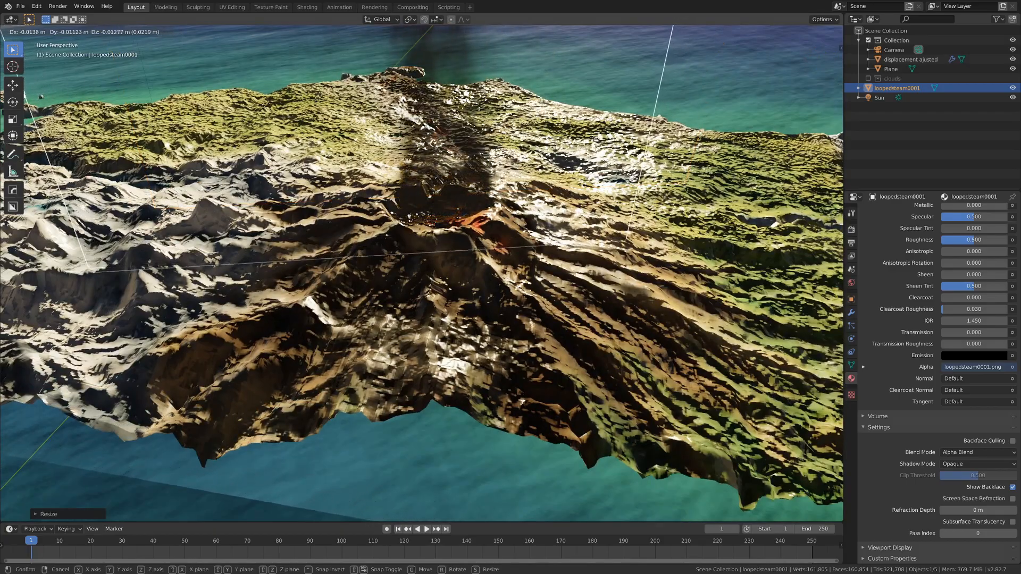
{"action": "key", "text": "Return"}
{"action": "middle_click_drag", "start_coordinate": [308, 143], "coordinate": [617, 174]}
{"action": "left_click", "coordinate": [480, 152]}
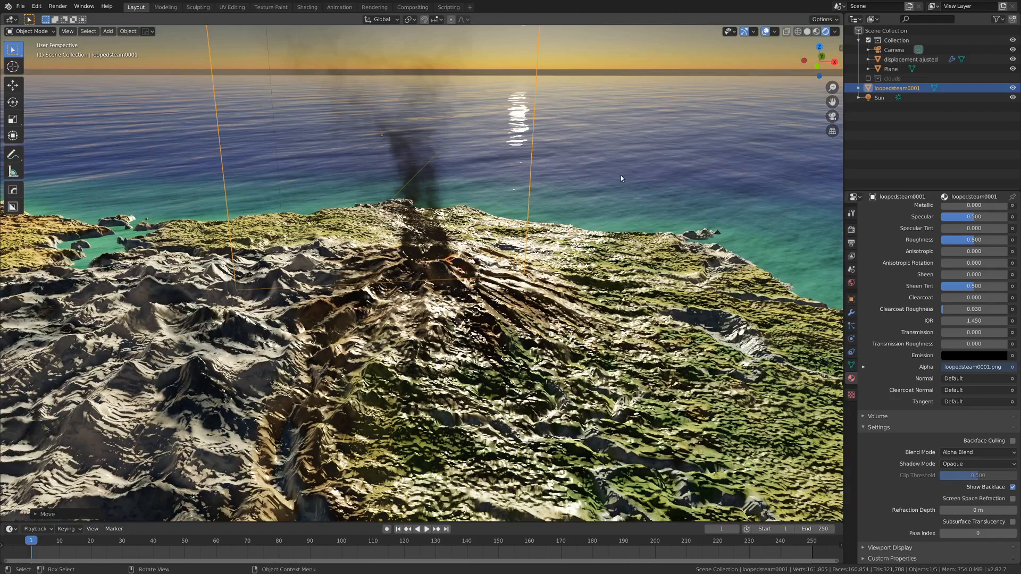
Step: Examine the smoke plume through the camera and from a low angle near the crater, keeping the steam plane selected
{"action": "key", "text": "KP_0"}
{"action": "key", "text": "alt+a"}
{"action": "scroll", "coordinate": [616, 175], "scroll_direction": "up", "scroll_amount": 5}
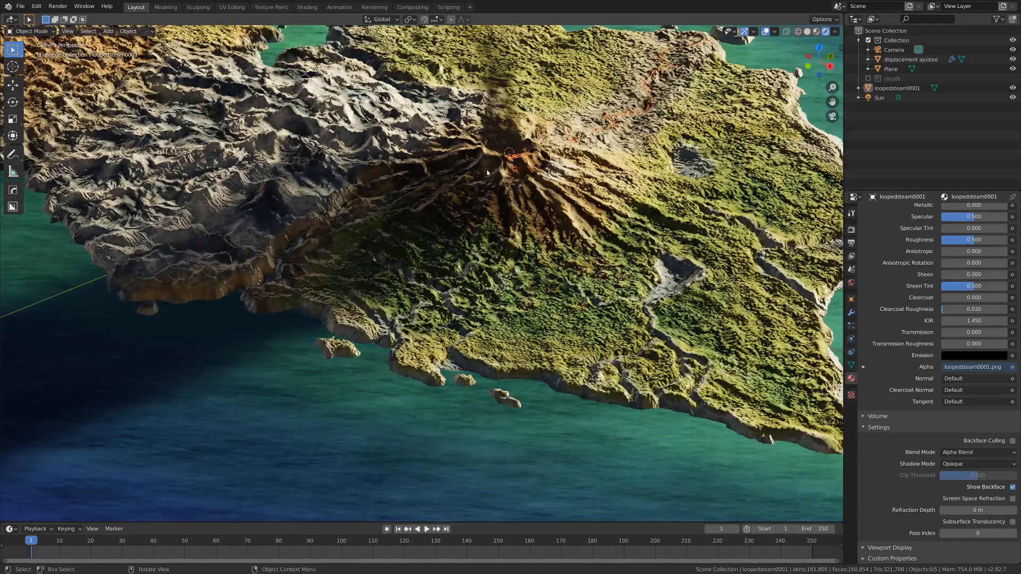
{"action": "scroll", "coordinate": [457, 166], "scroll_direction": "down", "scroll_amount": 3}
{"action": "left_click", "coordinate": [474, 194]}
{"action": "middle_click_drag", "start_coordinate": [474, 193], "coordinate": [511, 177]}
{"action": "scroll", "coordinate": [366, 211], "scroll_direction": "up", "scroll_amount": 6}
{"action": "scroll", "coordinate": [377, 186], "scroll_direction": "up", "scroll_amount": 5}
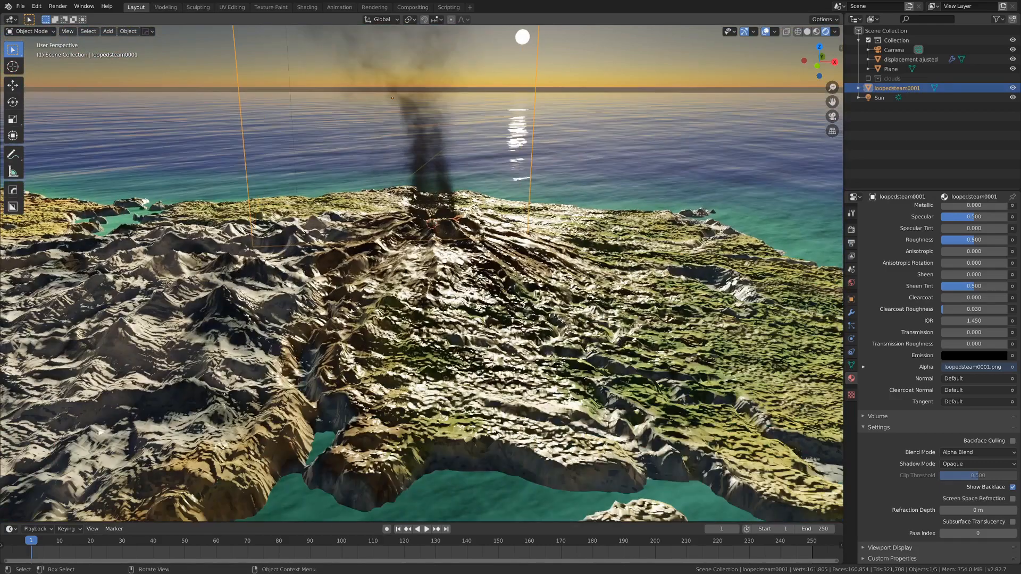
{"action": "scroll", "coordinate": [367, 133], "scroll_direction": "down", "scroll_amount": 4}
{"action": "scroll", "coordinate": [351, 57], "scroll_direction": "up", "scroll_amount": 2}
Step: In the Shading workspace, separate the steam material's image texture node from the shader and set its source to Image Sequence
{"action": "left_click", "coordinate": [271, 7]}
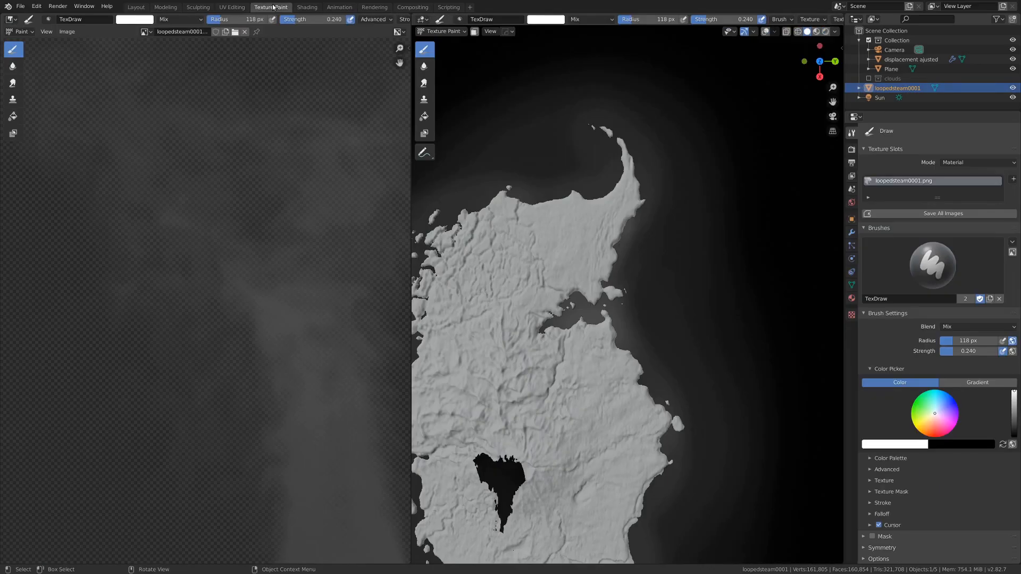
{"action": "left_click", "coordinate": [307, 7]}
{"action": "scroll", "coordinate": [478, 202], "scroll_direction": "up", "scroll_amount": 3}
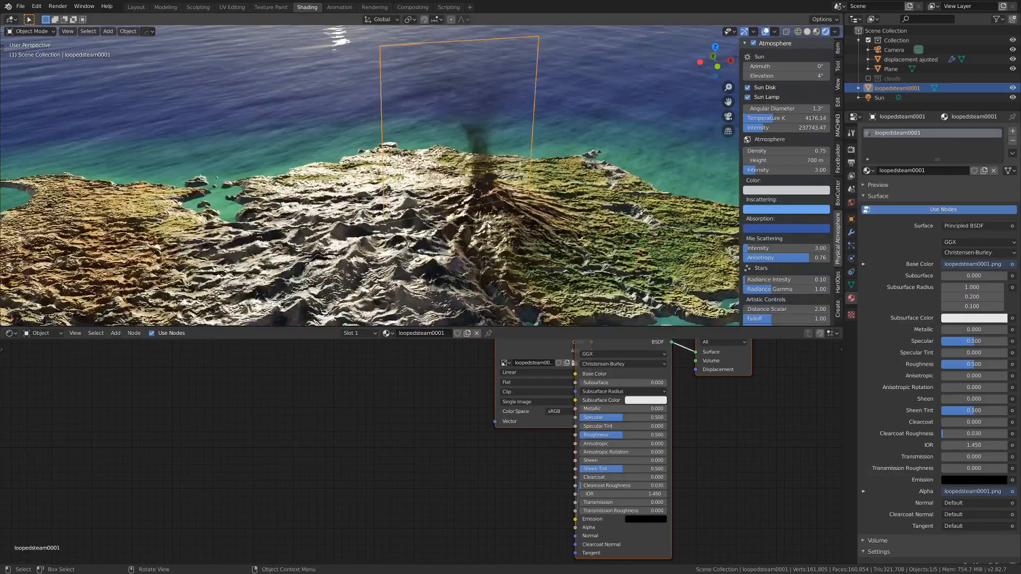
{"action": "scroll", "coordinate": [490, 215], "scroll_direction": "down", "scroll_amount": 3}
{"action": "middle_click_drag", "start_coordinate": [490, 215], "coordinate": [482, 211]}
{"action": "middle_click_drag", "start_coordinate": [501, 450], "coordinate": [503, 485]}
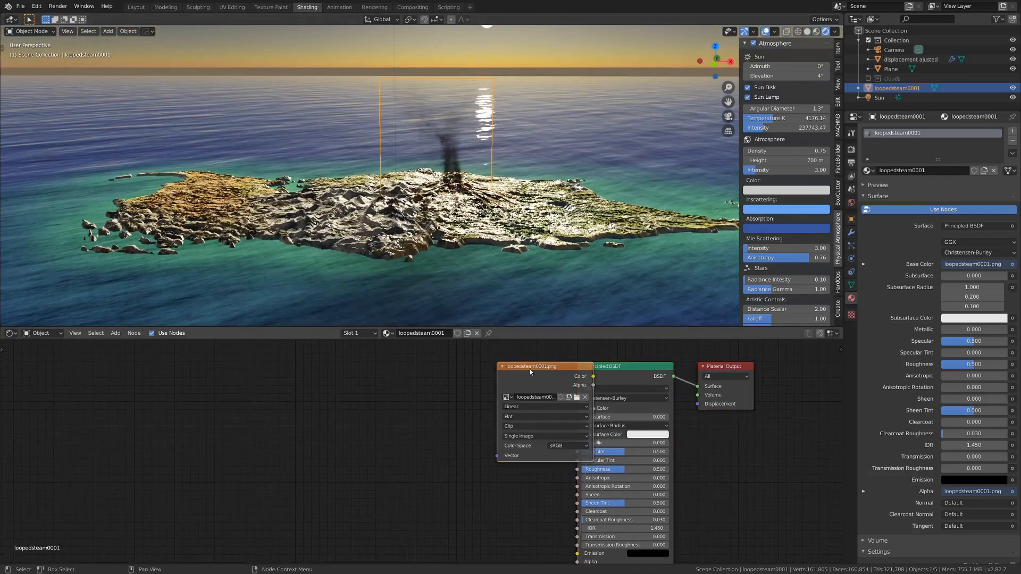
{"action": "left_click_drag", "start_coordinate": [530, 372], "coordinate": [409, 379]}
{"action": "left_click", "coordinate": [407, 414]}
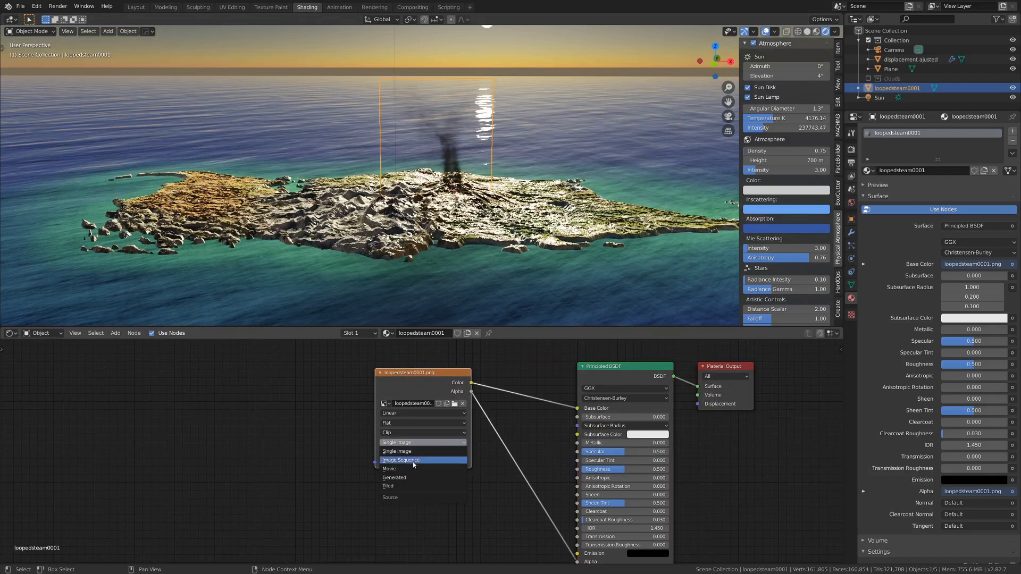
{"action": "left_click", "coordinate": [413, 461]}
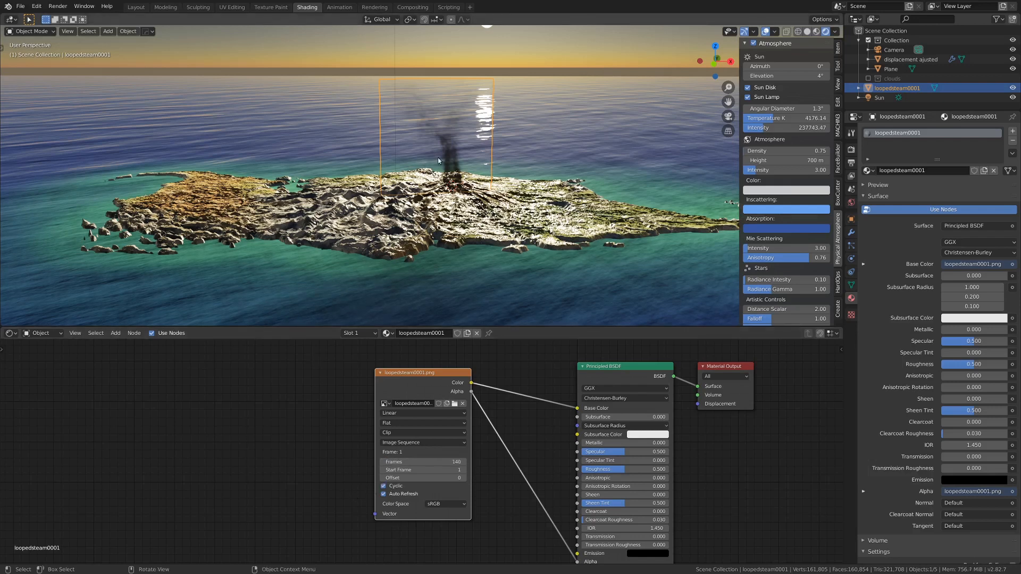
Step: Play the animation and watch the moving smoke above the crater from close up and from afar
{"action": "middle_click_drag", "start_coordinate": [555, 189], "coordinate": [547, 185]}
{"action": "scroll", "coordinate": [548, 184], "scroll_direction": "up", "scroll_amount": 1}
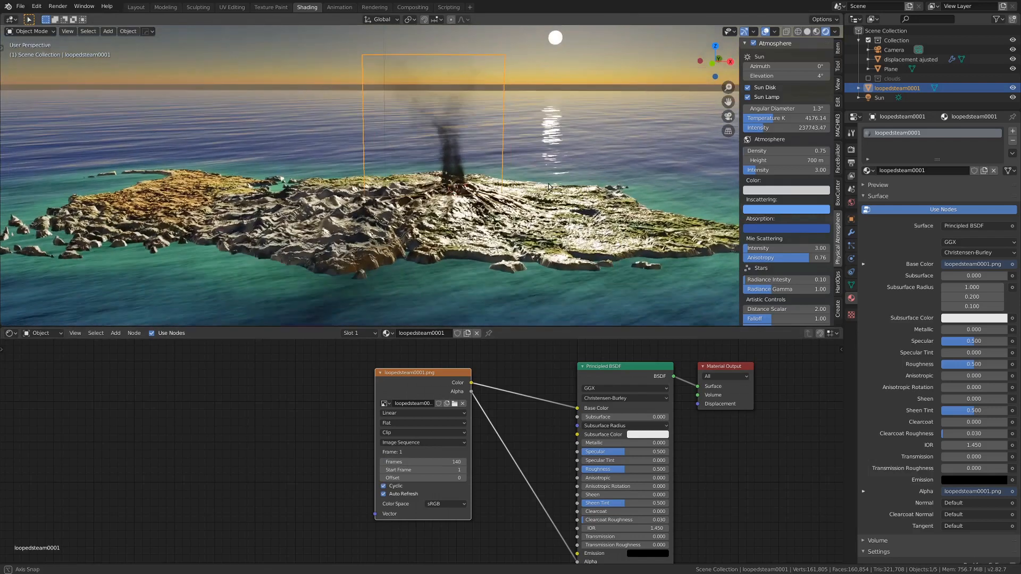
{"action": "key", "text": "alt+a"}
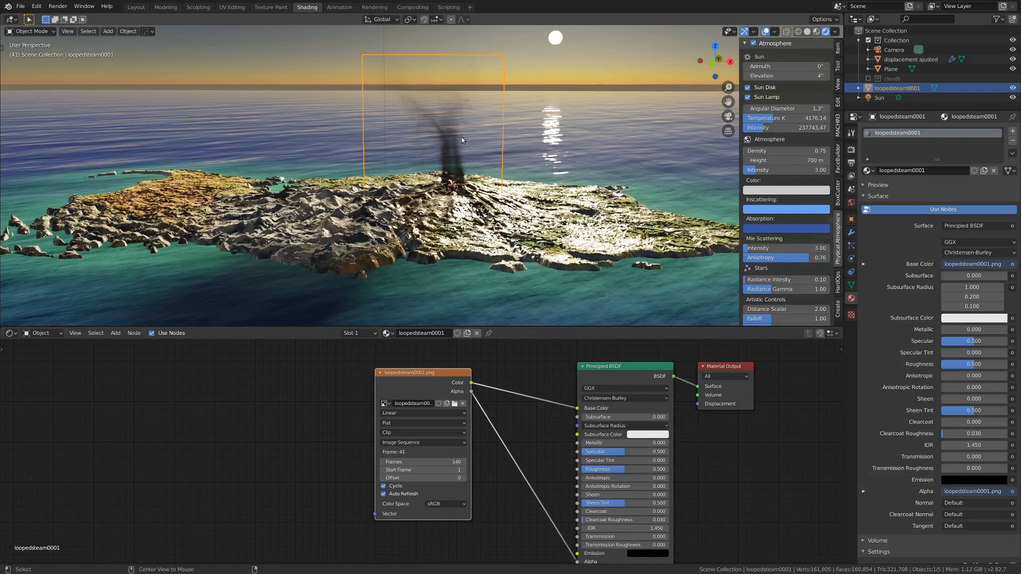
{"action": "scroll", "coordinate": [481, 167], "scroll_direction": "down", "scroll_amount": 5}
{"action": "middle_click_drag", "start_coordinate": [484, 173], "coordinate": [450, 152]}
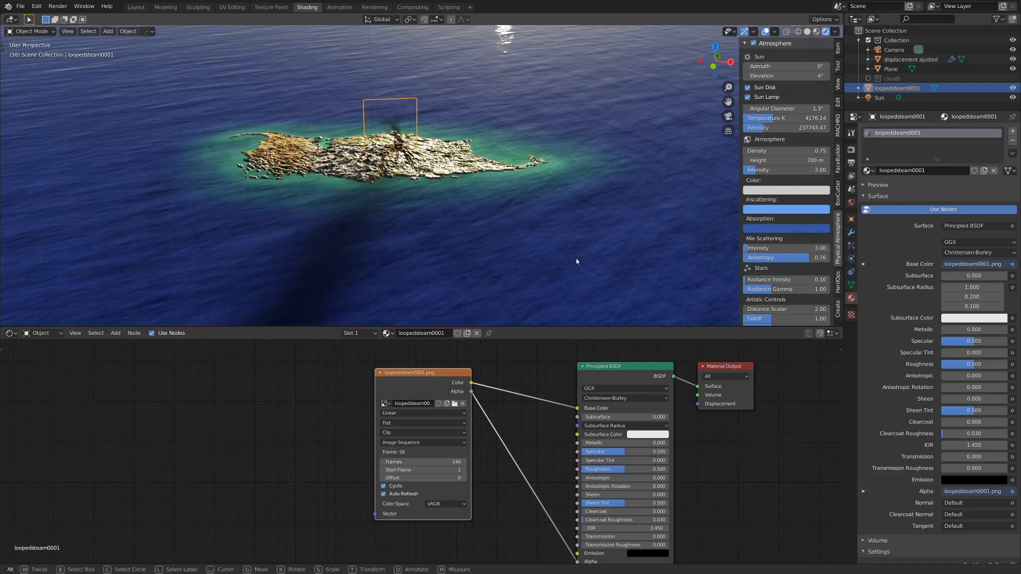
Step: Select the ocean plane and inspect its disp_0001.exr image sequence nodes and its animated surface around the island
{"action": "left_click", "coordinate": [556, 214]}
{"action": "scroll", "coordinate": [351, 428], "scroll_direction": "down", "scroll_amount": 6}
{"action": "middle_click_drag", "start_coordinate": [351, 428], "coordinate": [392, 450]}
{"action": "scroll", "coordinate": [387, 467], "scroll_direction": "up", "scroll_amount": 6}
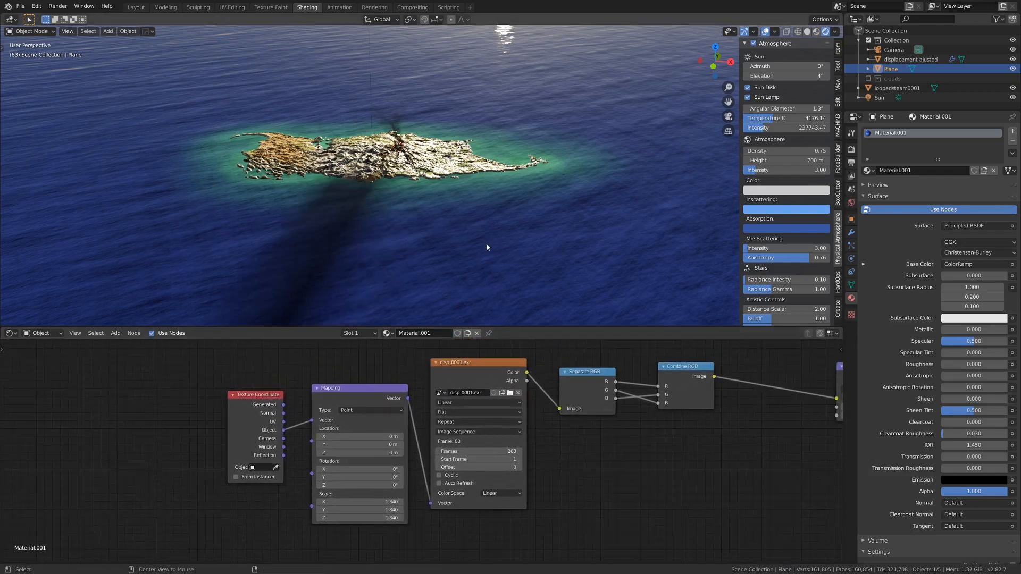
{"action": "middle_click_drag", "start_coordinate": [486, 240], "coordinate": [431, 203]}
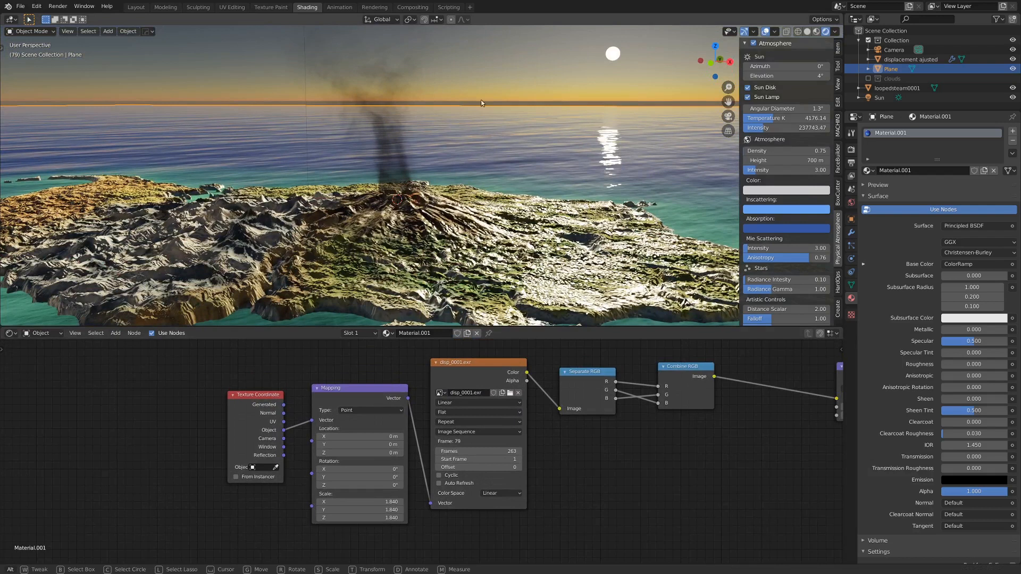
Step: Include the clouds collection in the view layer again and view the island from higher above
{"action": "left_click", "coordinate": [868, 79]}
{"action": "scroll", "coordinate": [542, 165], "scroll_direction": "down", "scroll_amount": 6}
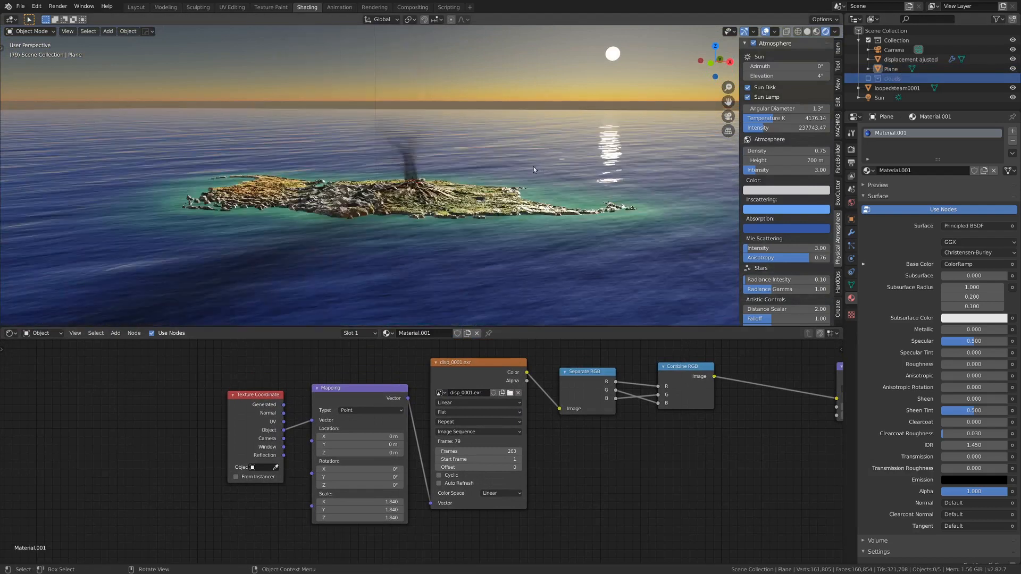
{"action": "middle_click_drag", "start_coordinate": [533, 167], "coordinate": [528, 172]}
{"action": "left_click", "coordinate": [868, 78]}
{"action": "left_click", "coordinate": [859, 79]}
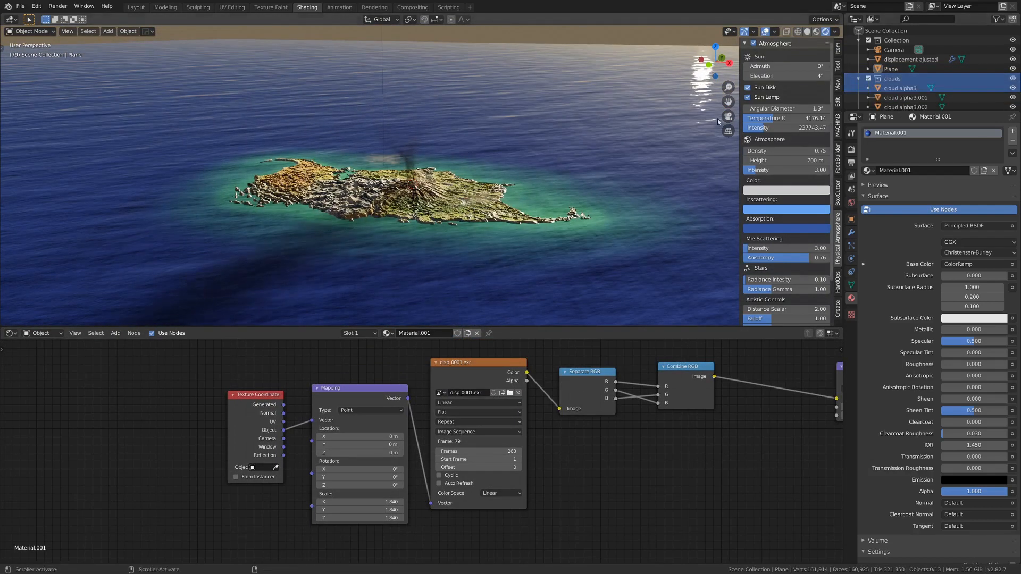
Step: View the rendered island, crater smoke and ocean surface from a lower angle towards the horizon and from closer up
{"action": "key", "text": "KP_0"}
{"action": "middle_click_drag", "start_coordinate": [525, 181], "coordinate": [457, 177]}
{"action": "mouse_move", "coordinate": [414, 224]}
{"action": "middle_mouse_down"}
{"action": "mouse_move", "coordinate": [450, 195]}
{"action": "mouse_move", "coordinate": [413, 204]}
{"action": "middle_mouse_up"}
{"action": "scroll", "coordinate": [451, 196], "scroll_direction": "up", "scroll_amount": 3}
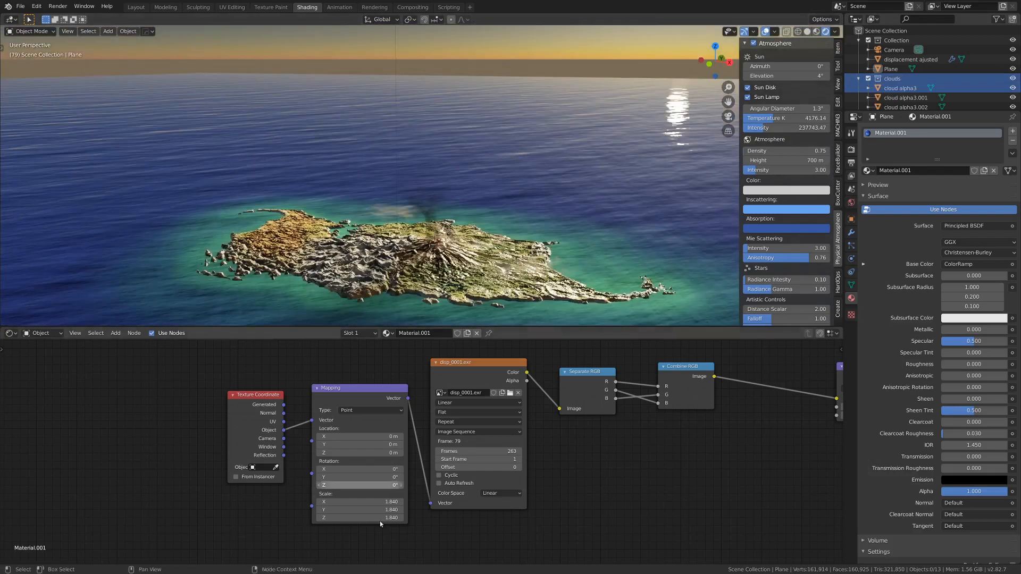
Step: Switch the 3D viewport to solid shading and view the scene's geometry from farther away
{"action": "key", "text": "z"}
{"action": "scroll", "coordinate": [454, 228], "scroll_direction": "down", "scroll_amount": 4}
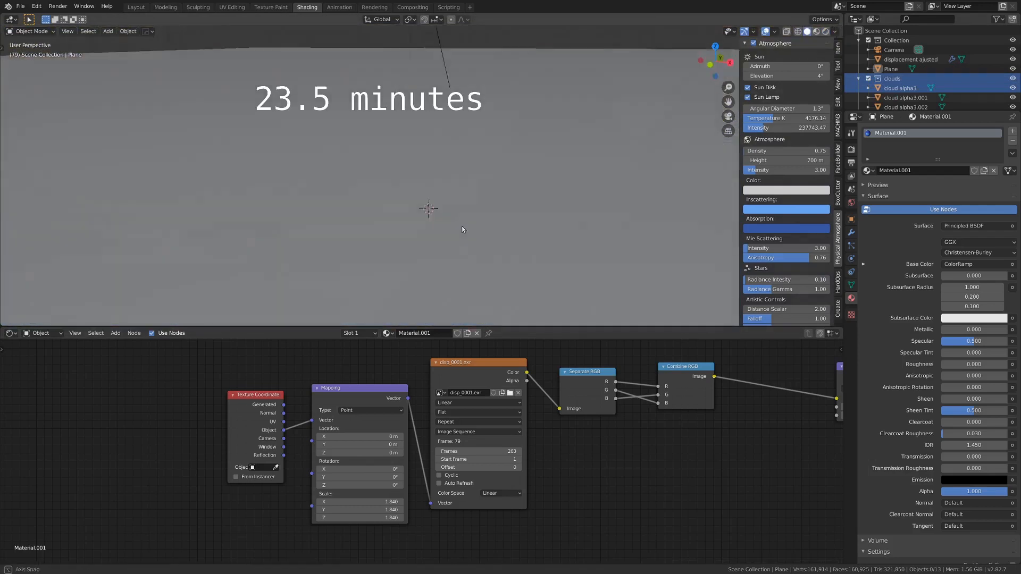
{"action": "middle_click_drag", "start_coordinate": [462, 226], "coordinate": [473, 237]}
{"action": "scroll", "coordinate": [458, 228], "scroll_direction": "down", "scroll_amount": 3}
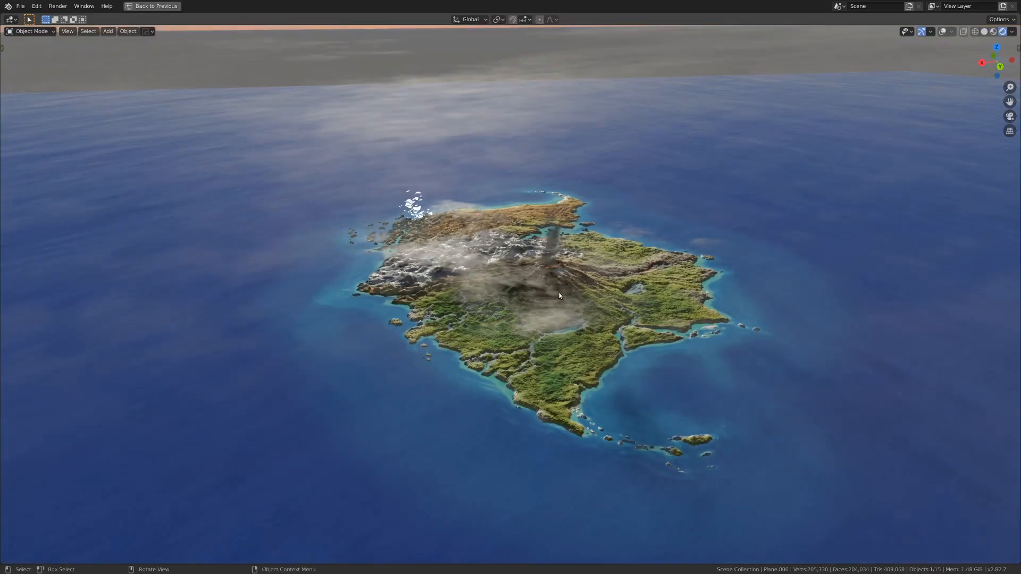
Step: Examine the finished island with its clouds, crater smoke and shallows from several sides in the maximized rendered viewport
{"action": "mouse_move", "coordinate": [559, 292]}
{"action": "middle_mouse_down"}
{"action": "mouse_move", "coordinate": [618, 287]}
{"action": "mouse_move", "coordinate": [554, 292]}
{"action": "middle_mouse_up"}
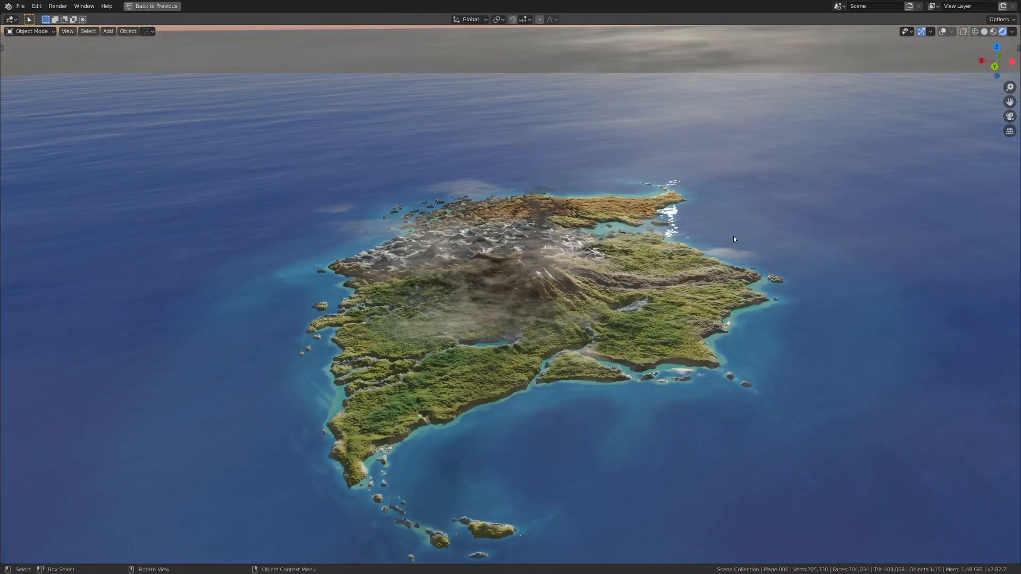
{"action": "middle_click_drag", "start_coordinate": [735, 239], "coordinate": [629, 251]}
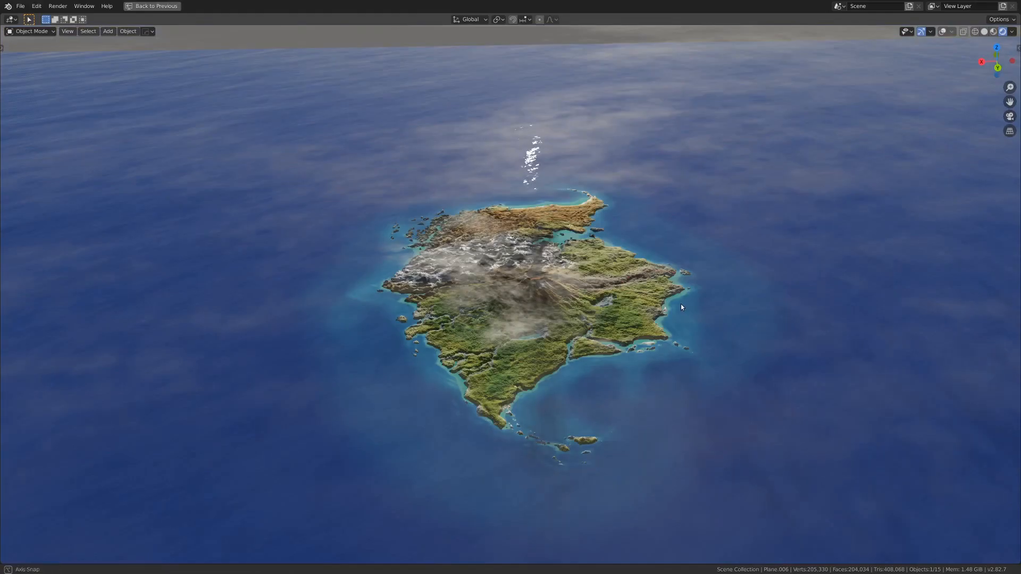
{"action": "middle_click_drag", "start_coordinate": [680, 305], "coordinate": [587, 319]}
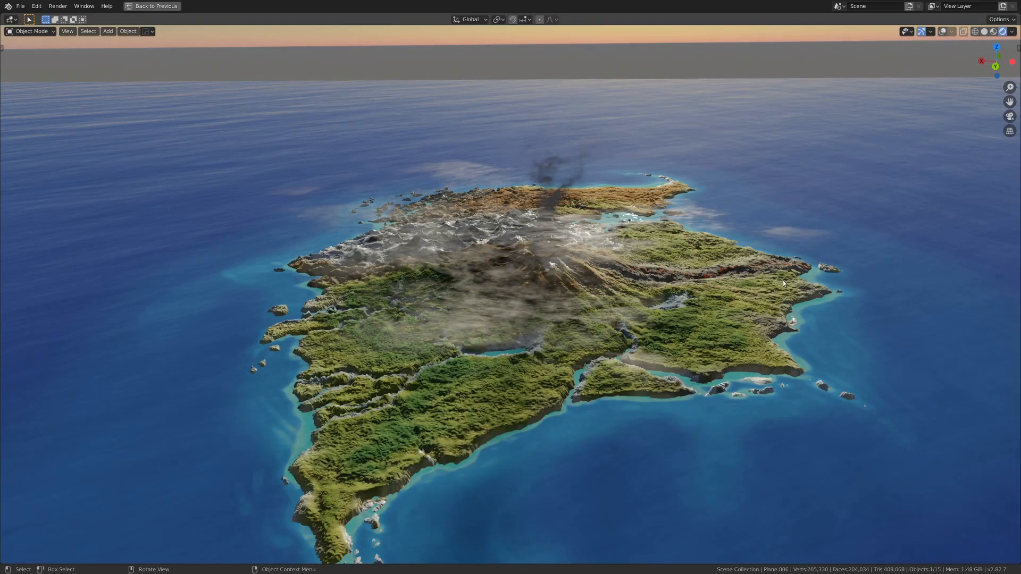